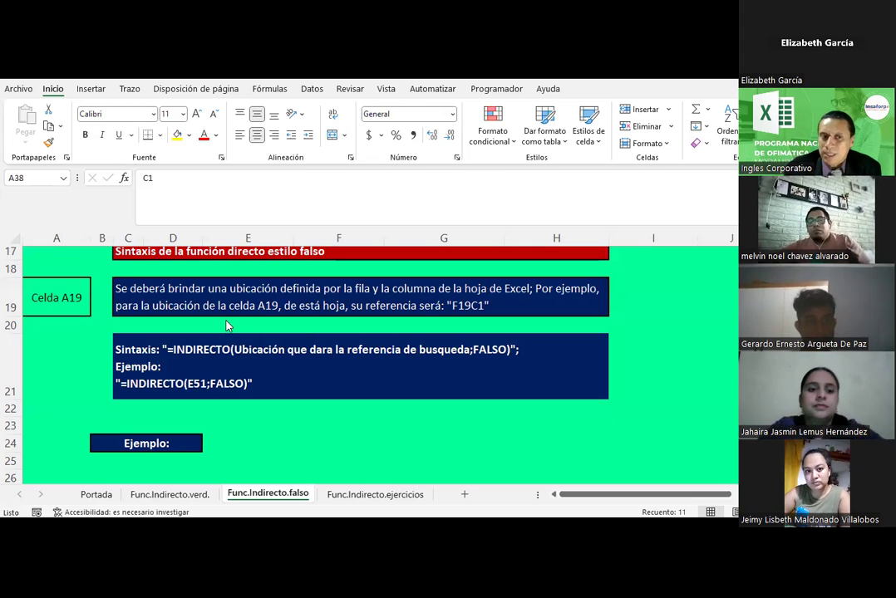
# Go to the Func.Indirecto.verd. sheet and select cell H55
pyautogui.scroll(-1, 231, 408)
pyautogui.scroll(-6, 220, 394)
pyautogui.scroll(-1, 220, 394)
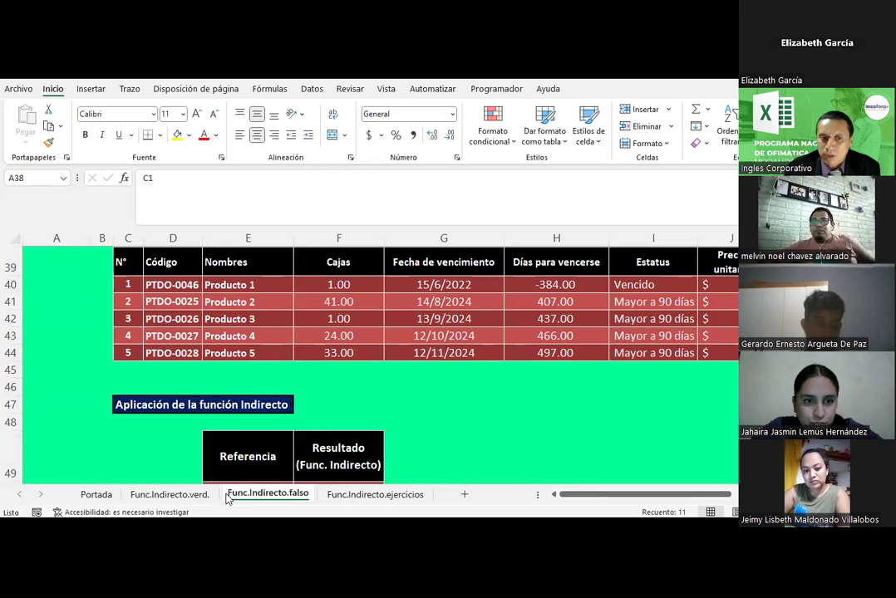
pyautogui.click(170, 495)
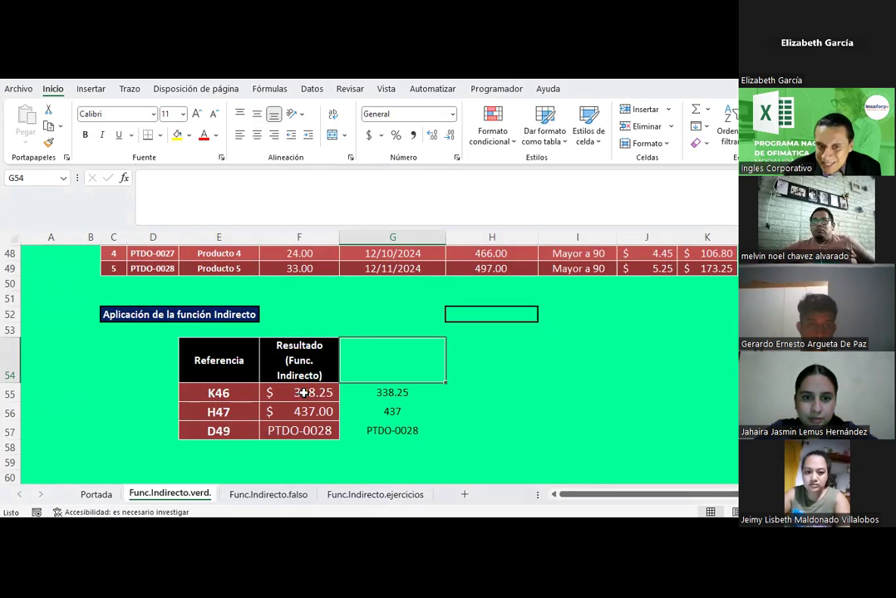
pyautogui.scroll(1, 443, 402)
pyautogui.click(500, 438)
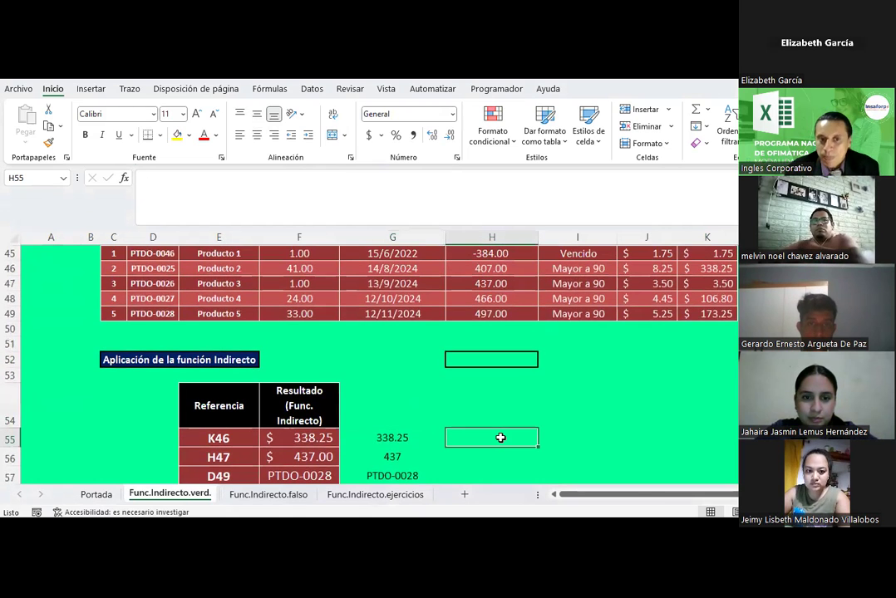
# Enter =BUSCARV(D46;D44:K49;8) in H55, returning 338.25
pyautogui.write('=buscarv(')
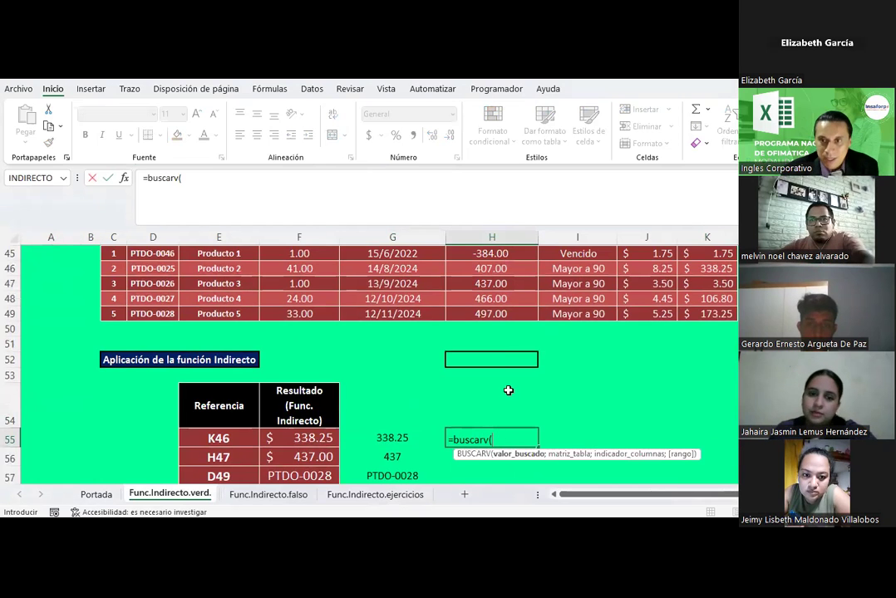
pyautogui.scroll(1, 602, 318)
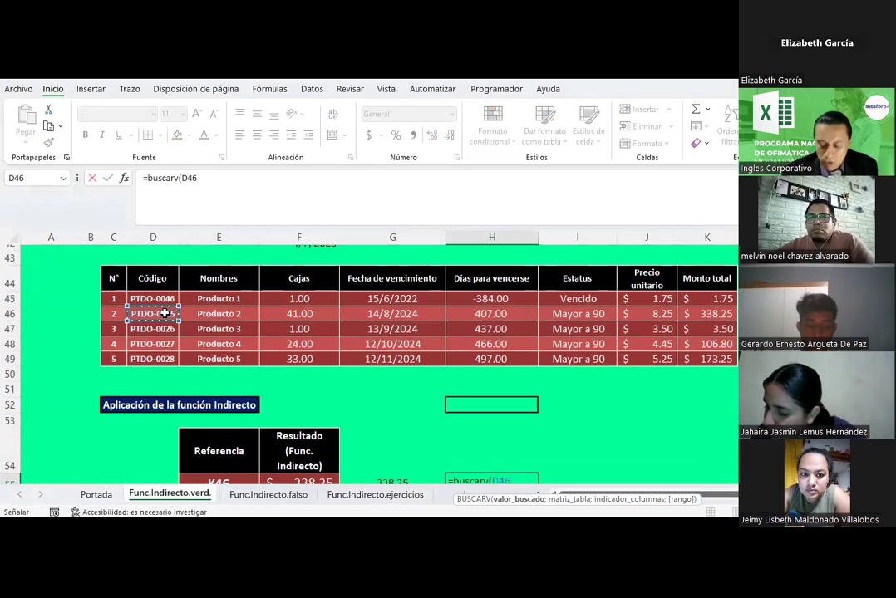
pyautogui.write(';')
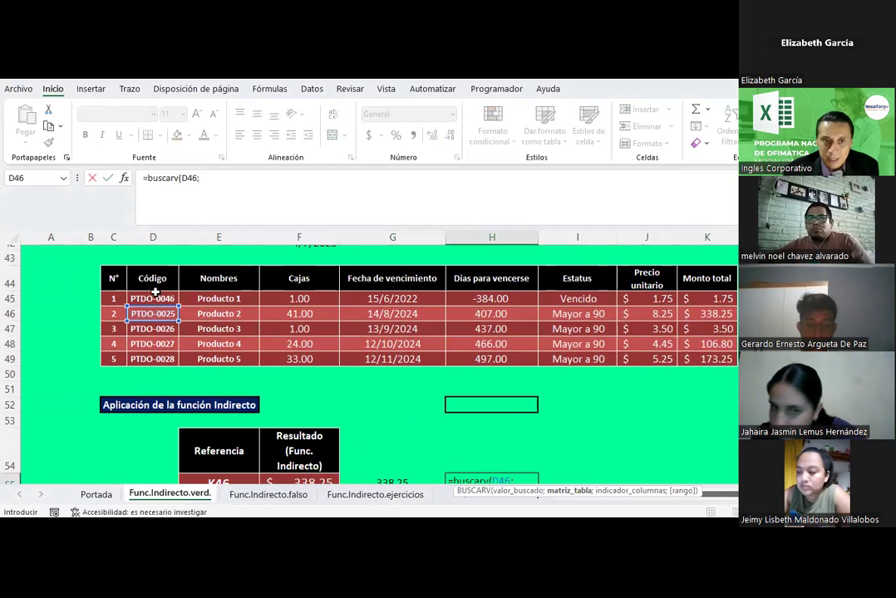
pyautogui.click(151, 279)
pyautogui.moveTo(431, 347); pyautogui.dragTo(722, 358)
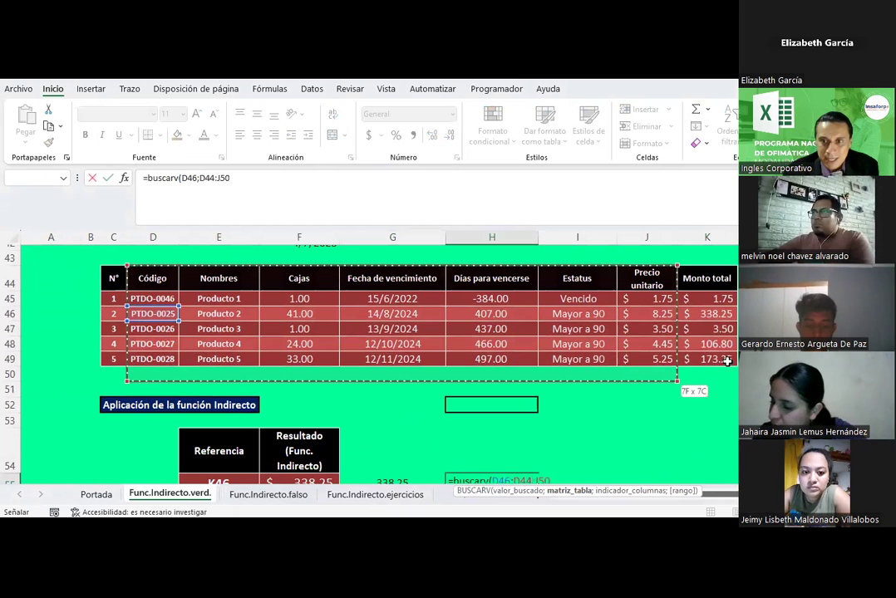
pyautogui.write(';')
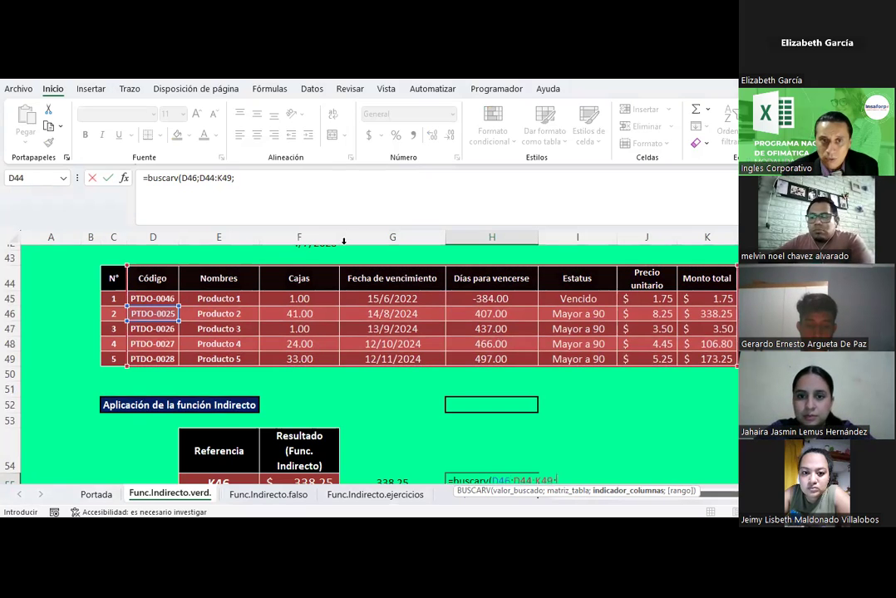
pyautogui.click(264, 186)
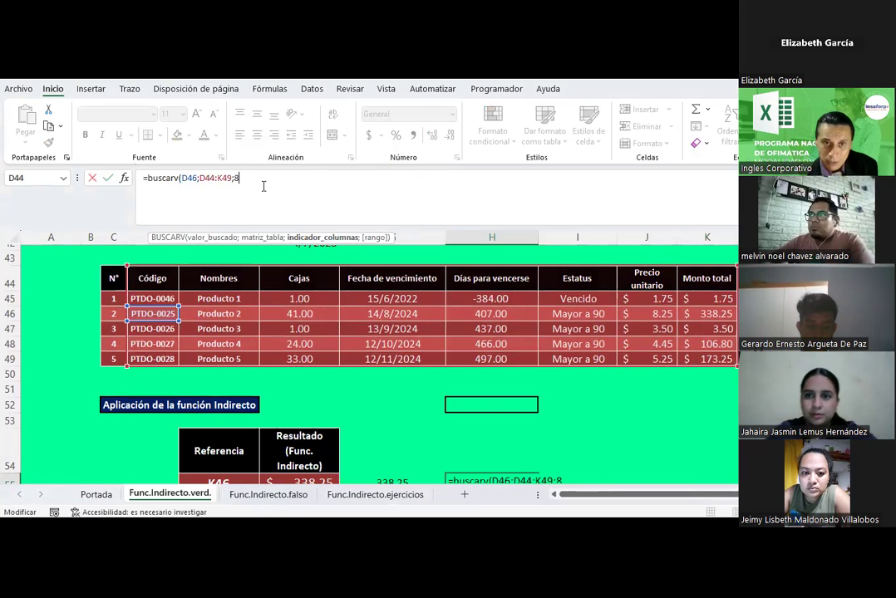
pyautogui.press('Return')
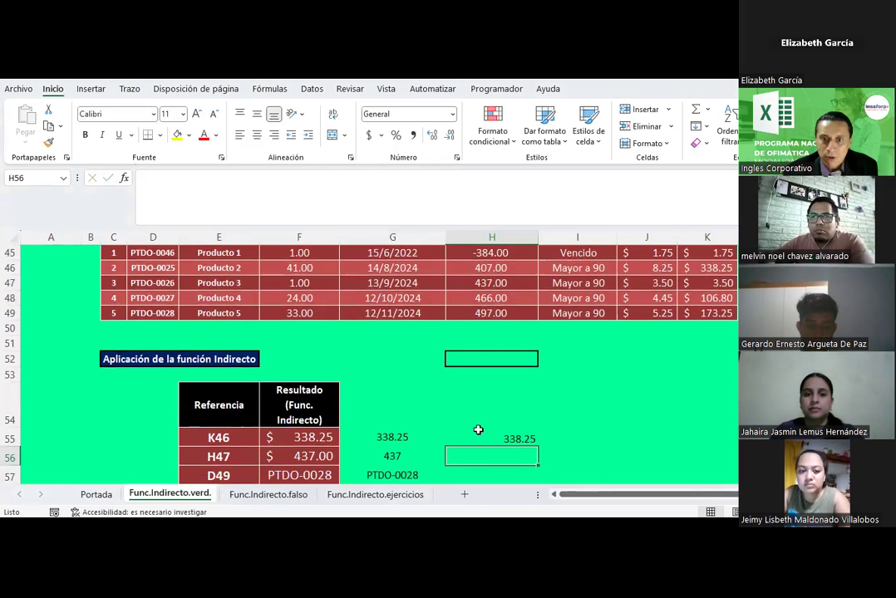
pyautogui.click(495, 438)
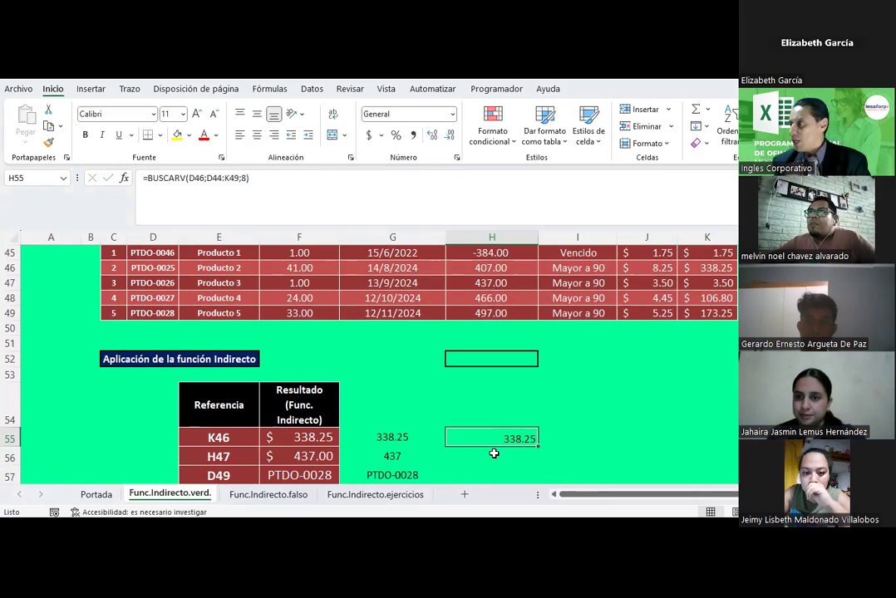
pyautogui.scroll(-1, 482, 420)
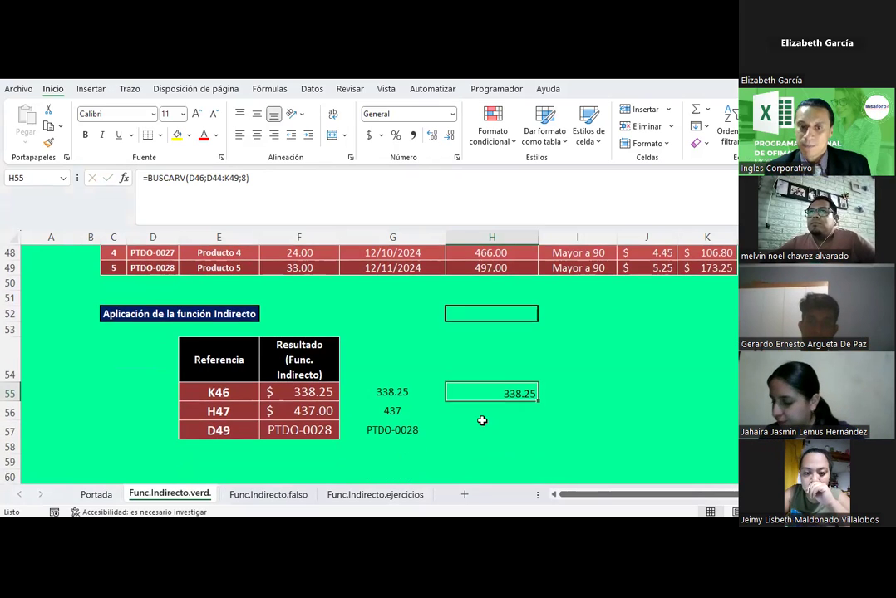
# Switch back to the Func.Indirecto.falso sheet and scroll up to row 17
pyautogui.click(293, 495)
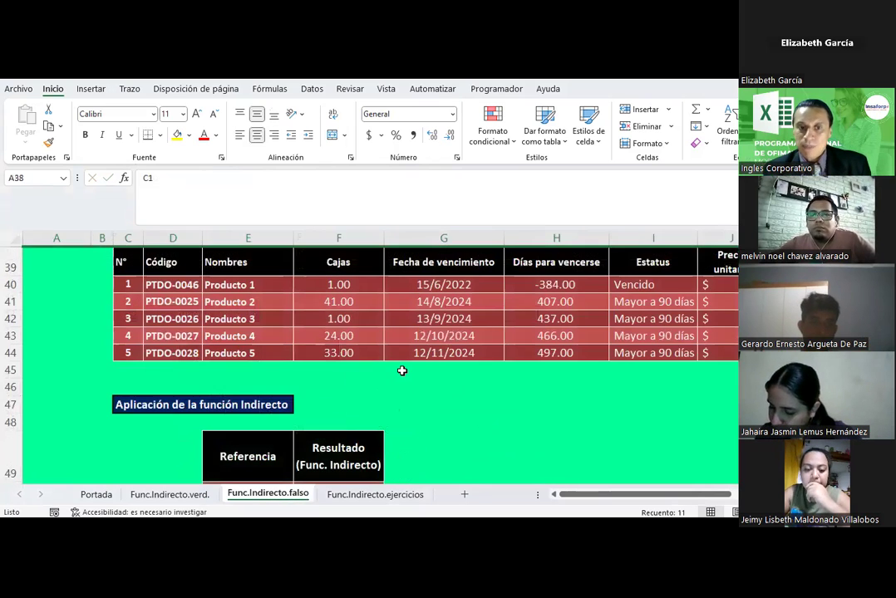
pyautogui.scroll(-1, 402, 371)
pyautogui.scroll(1, 403, 370)
pyautogui.scroll(2, 402, 370)
pyautogui.scroll(3, 402, 370)
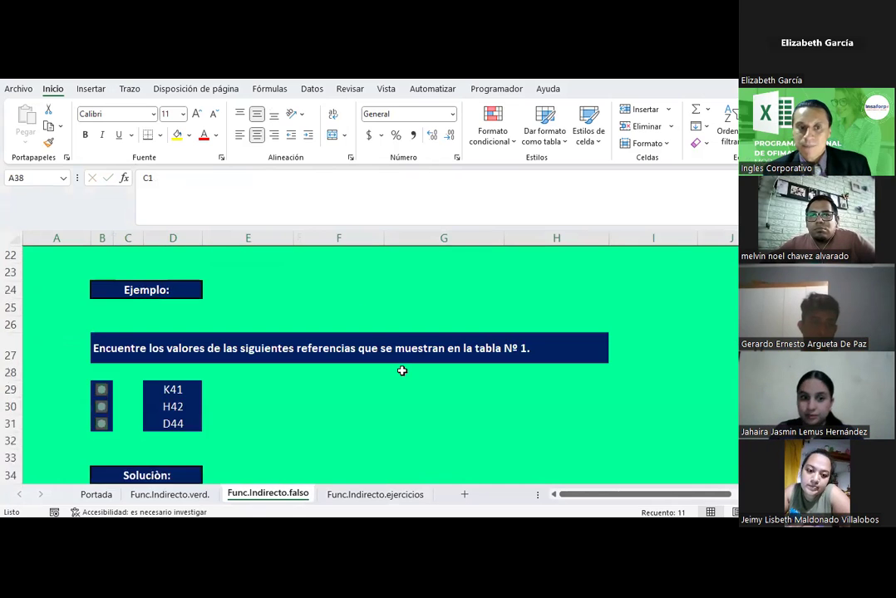
pyautogui.scroll(2, 402, 371)
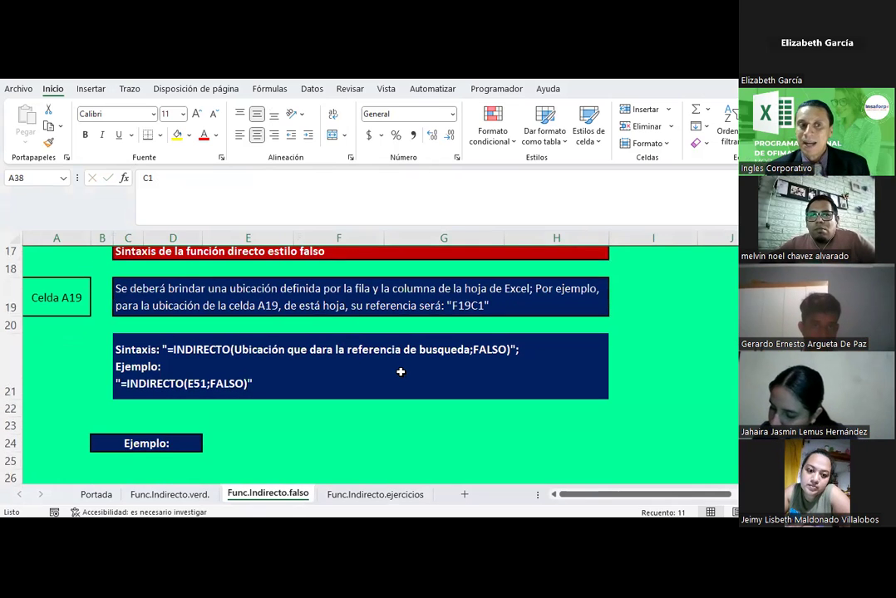
# Highlight rows 17–22, cell A19 and column A to explain the R1C1 syntax
pyautogui.click(10, 298)
pyautogui.click(10, 251)
pyautogui.click(10, 268)
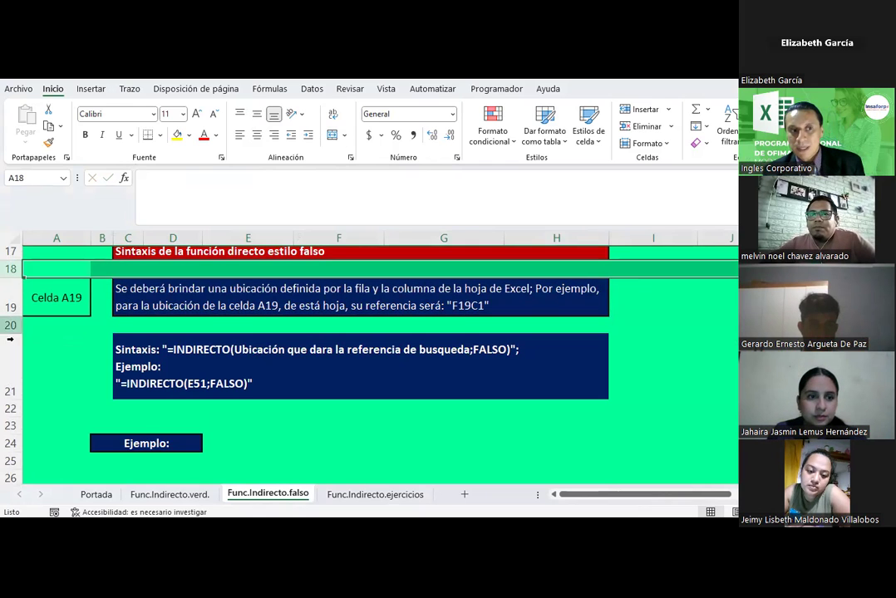
pyautogui.click(10, 391)
pyautogui.click(10, 409)
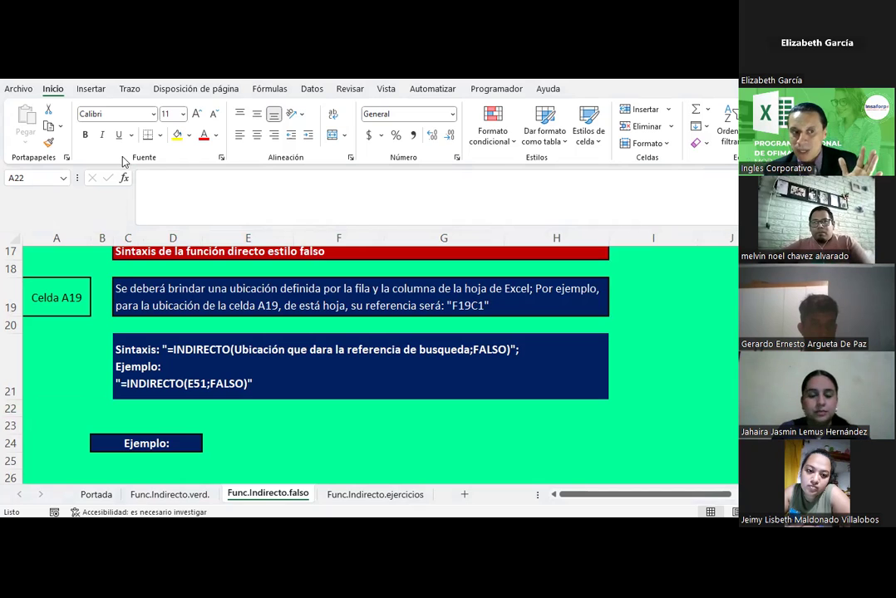
pyautogui.click(54, 291)
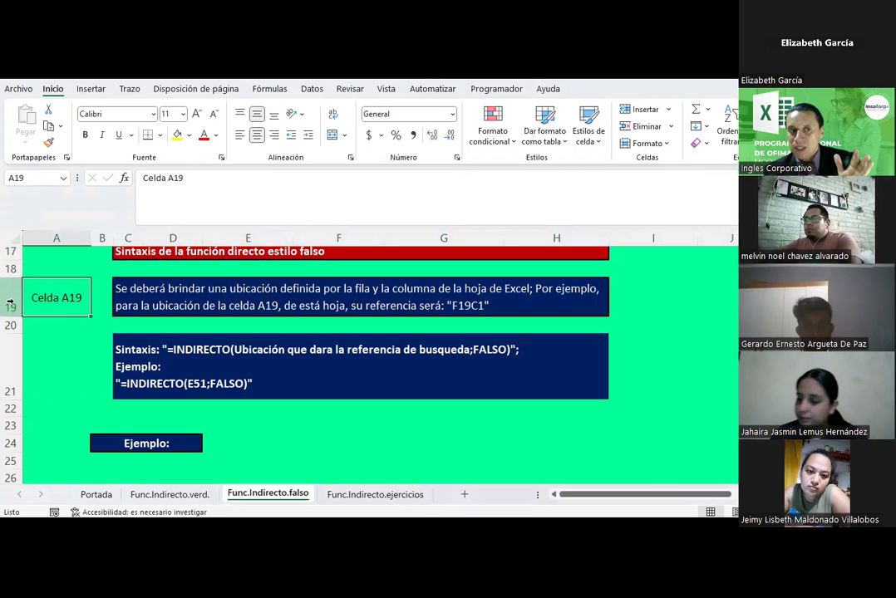
pyautogui.click(45, 237)
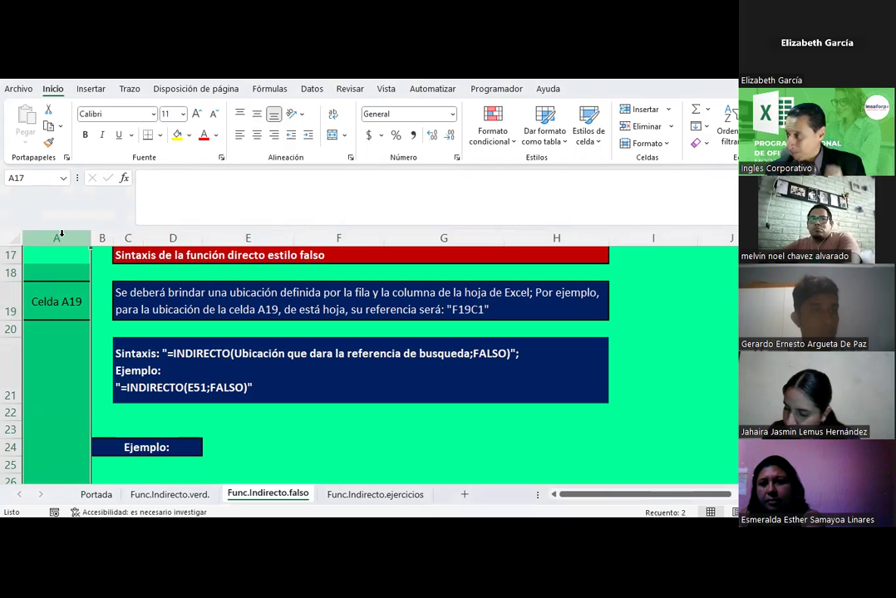
# Inspect the K41 reference, opening and dismissing the fill colour choices
pyautogui.scroll(-1, 133, 273)
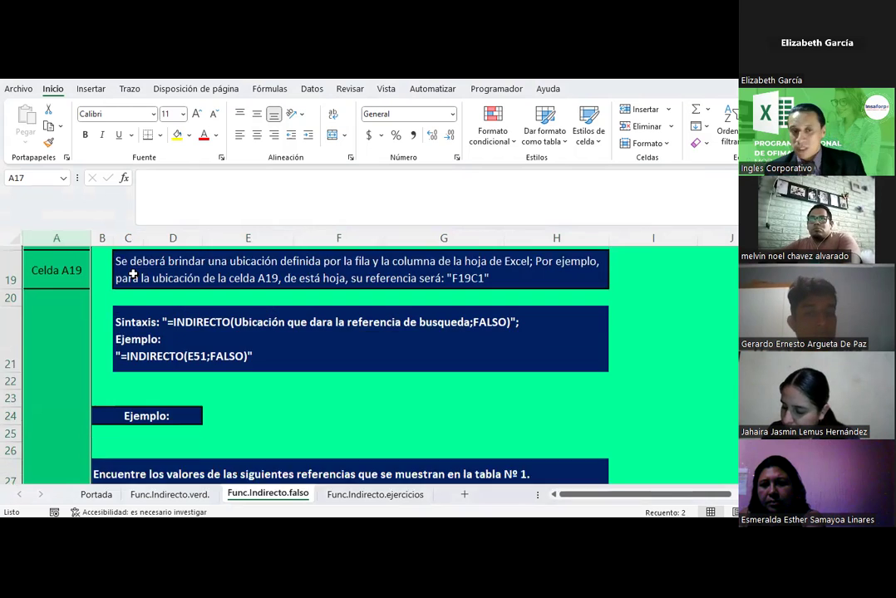
pyautogui.scroll(-1, 133, 273)
pyautogui.scroll(-2, 133, 274)
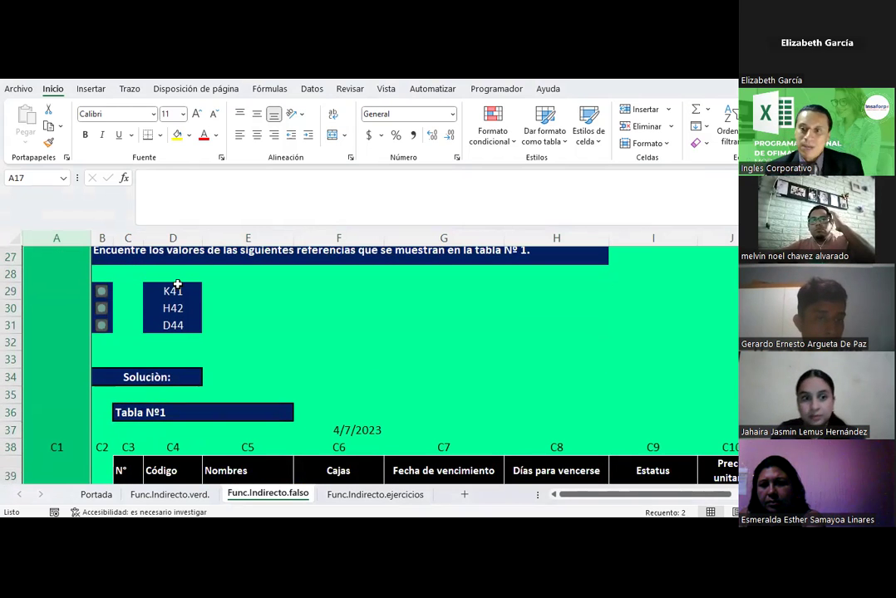
pyautogui.click(170, 292)
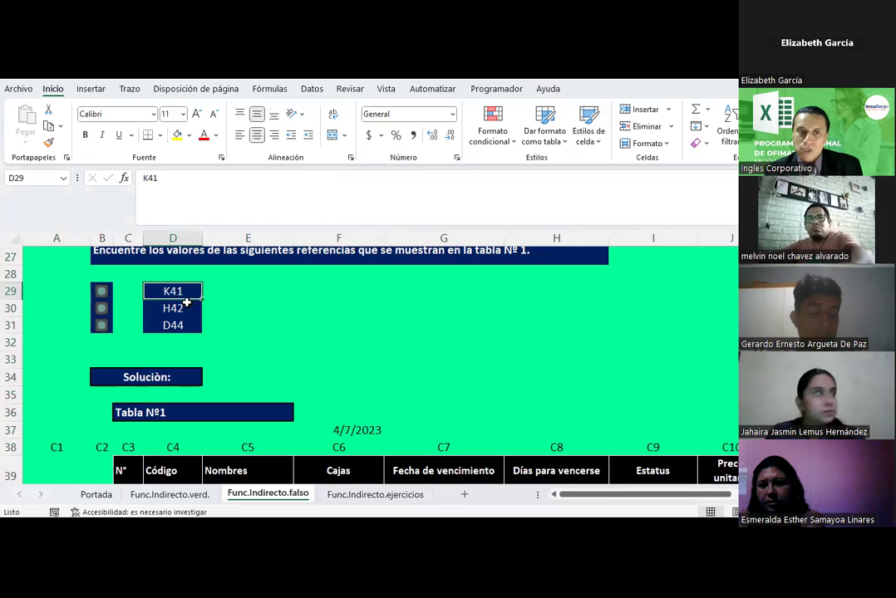
pyautogui.scroll(1, 199, 296)
pyautogui.scroll(-1, 196, 300)
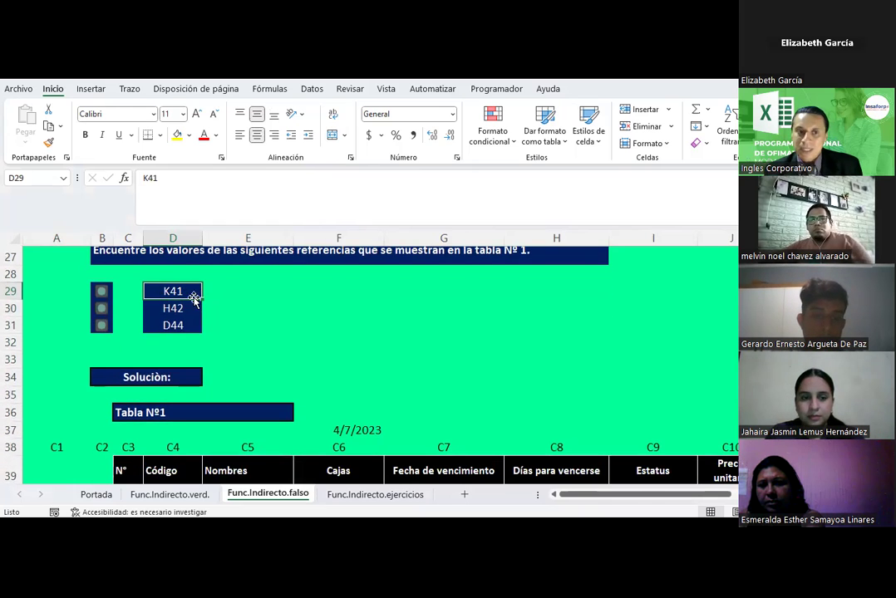
pyautogui.scroll(-2, 410, 333)
pyautogui.scroll(-1, 410, 333)
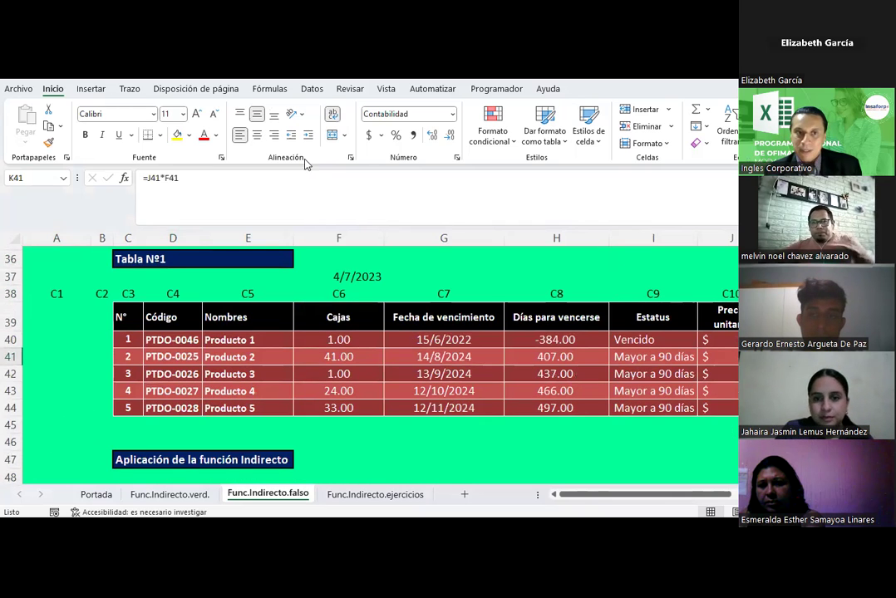
pyautogui.click(189, 137)
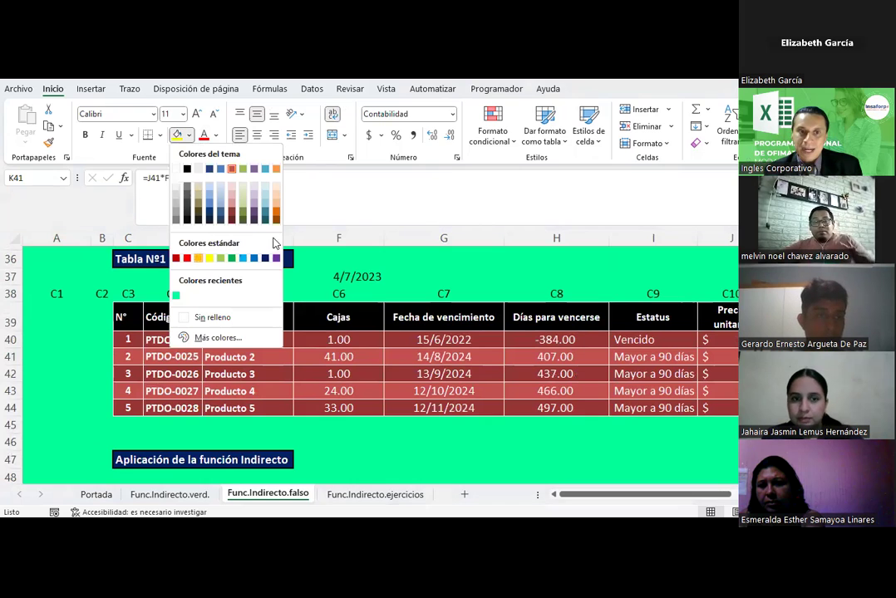
pyautogui.click(275, 211)
pyautogui.click(723, 447)
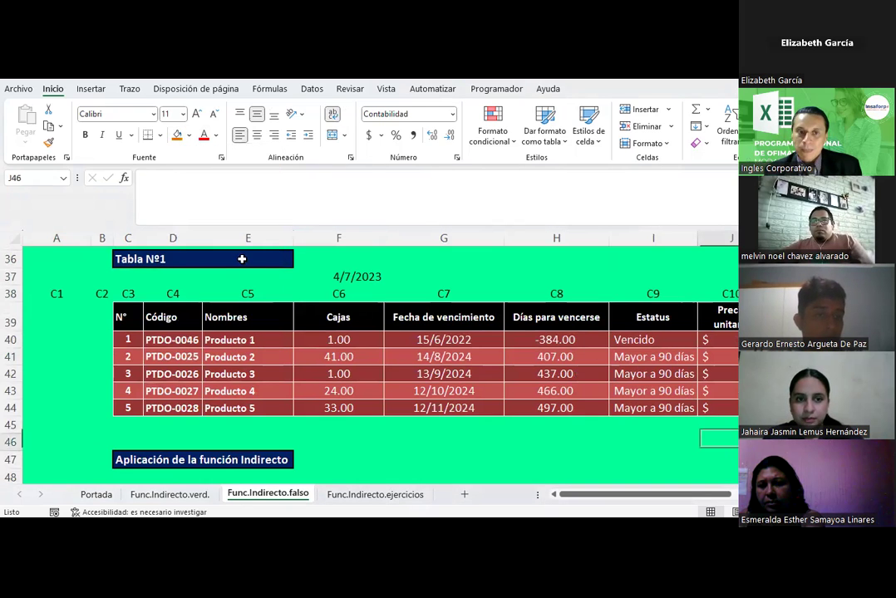
# Locate the 437.00 value in cell H42 of the product table
pyautogui.scroll(1, 241, 254)
pyautogui.scroll(2, 241, 254)
pyautogui.click(185, 316)
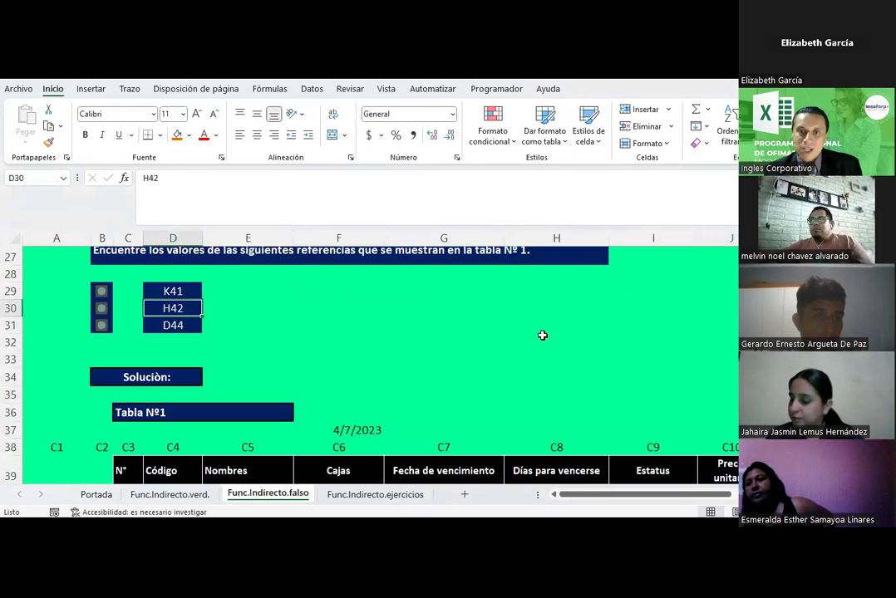
pyautogui.scroll(-3, 570, 336)
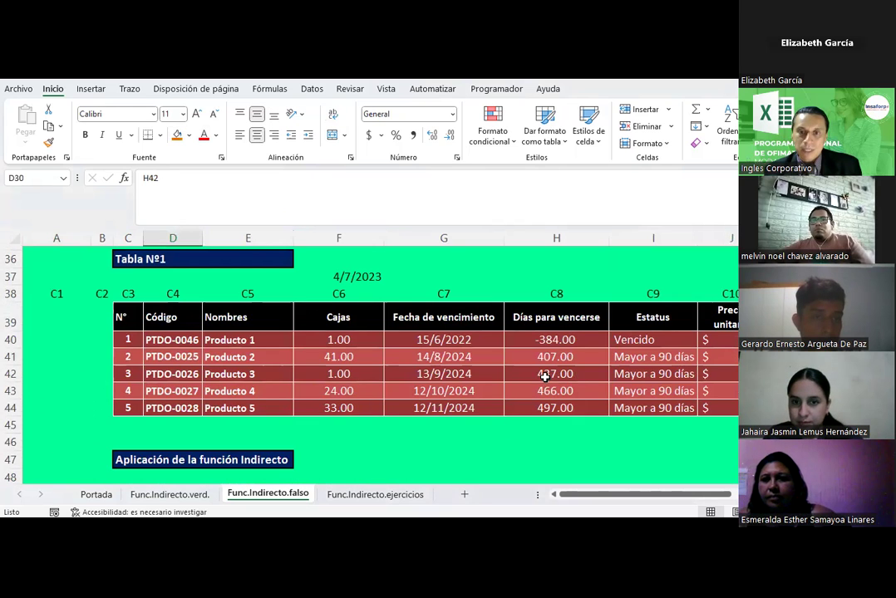
pyautogui.click(546, 374)
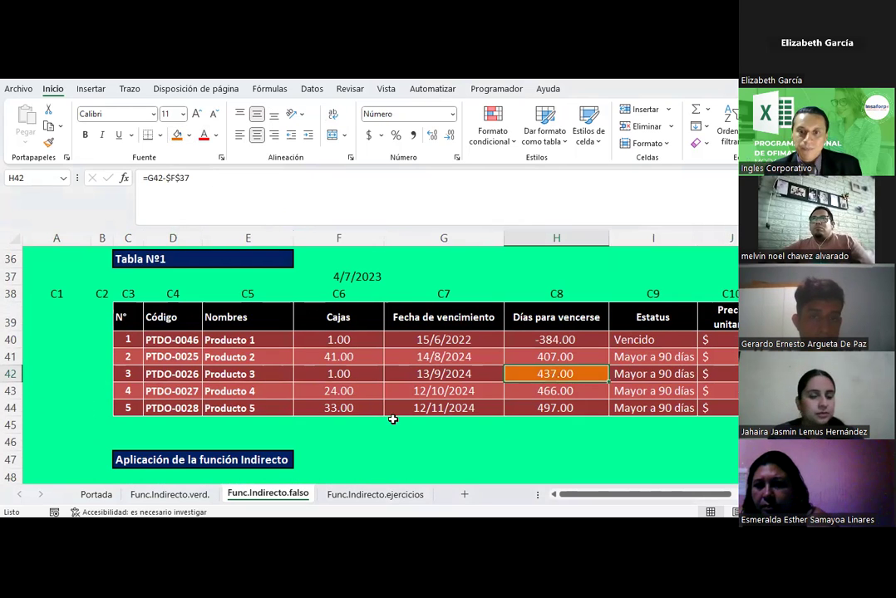
pyautogui.scroll(3, 374, 407)
pyautogui.scroll(-3, 411, 378)
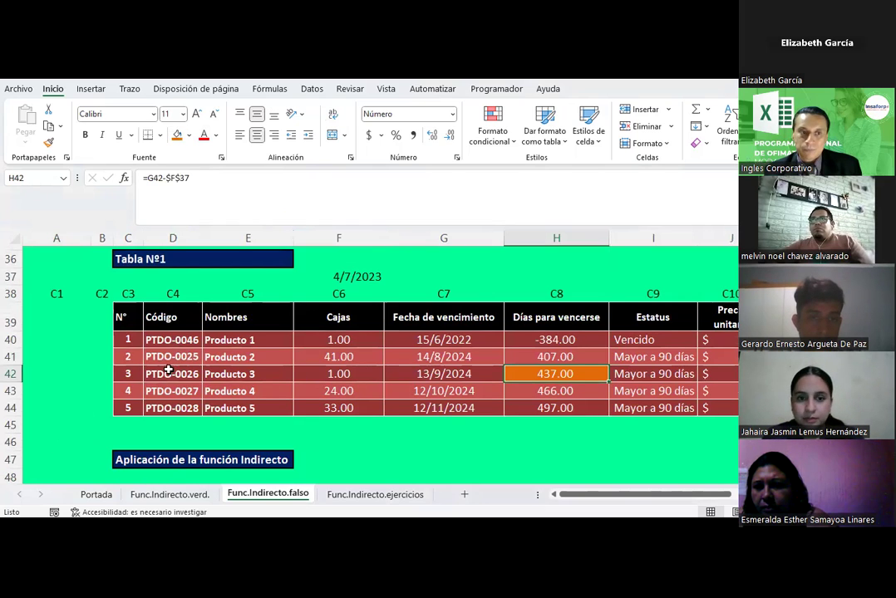
# Fill the PTDO-0028 code cell D44 with orange
pyautogui.click(156, 411)
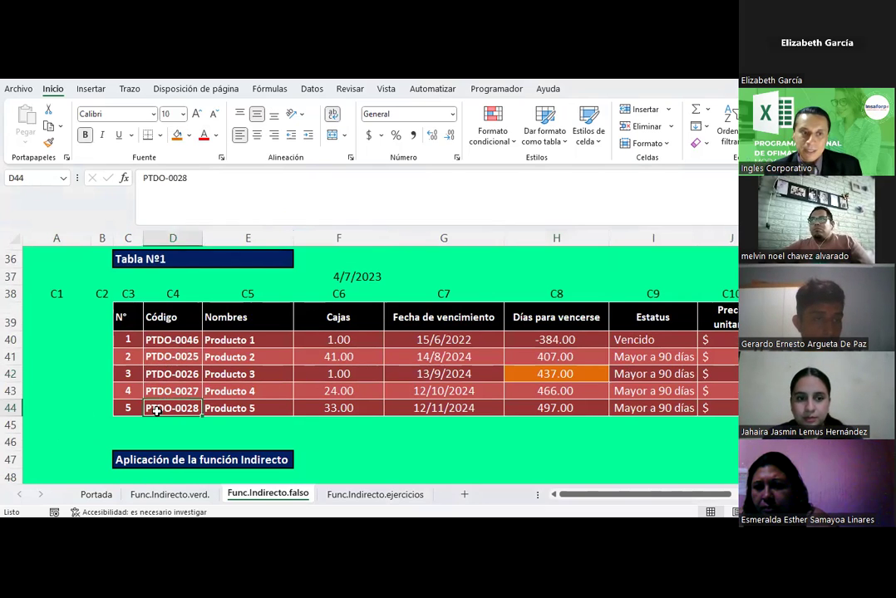
pyautogui.click(177, 135)
pyautogui.click(337, 421)
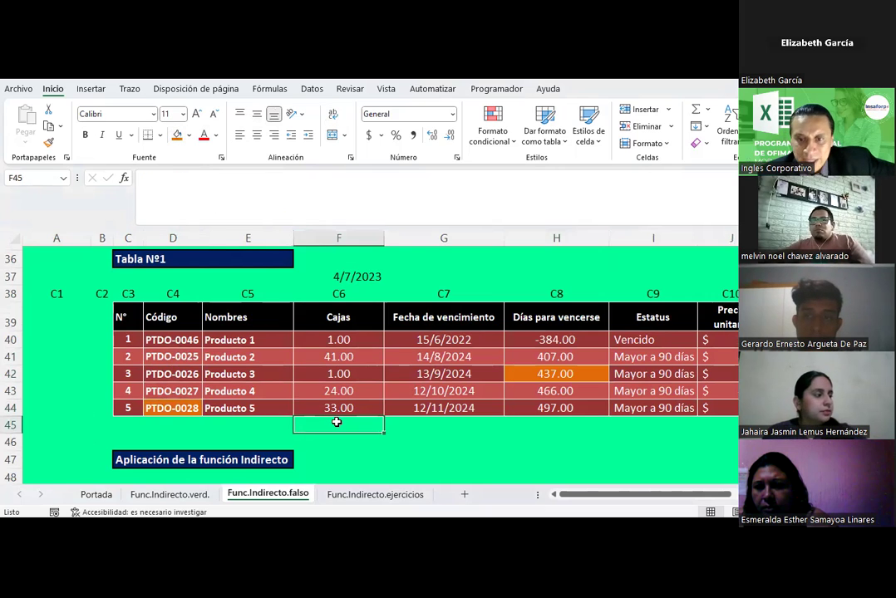
pyautogui.scroll(3, 336, 422)
pyautogui.scroll(-3, 336, 422)
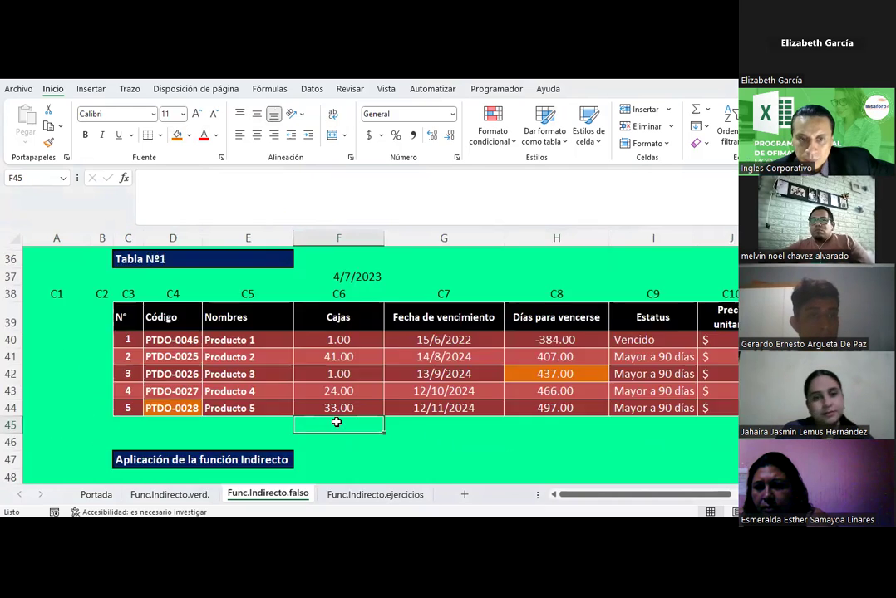
pyautogui.scroll(-4, 337, 423)
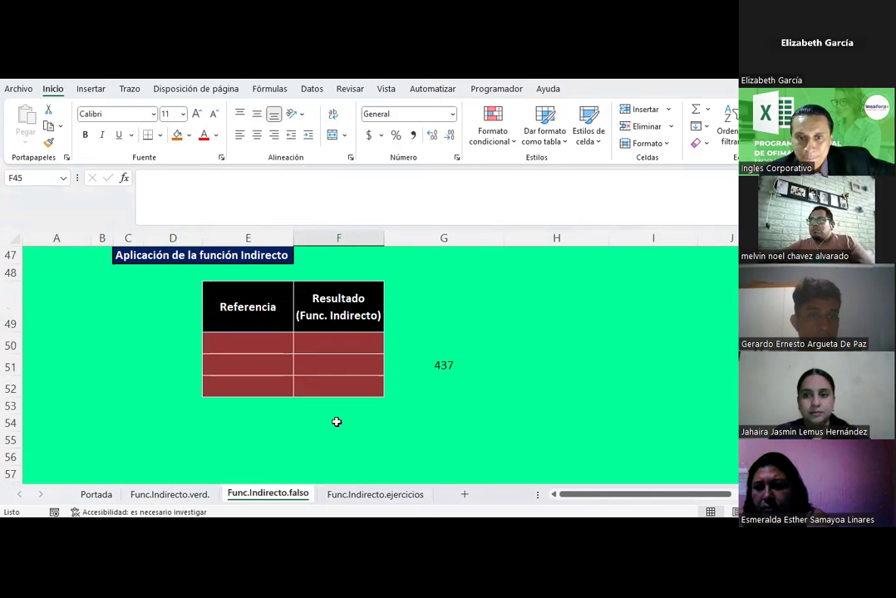
pyautogui.scroll(4, 337, 423)
pyautogui.scroll(1, 337, 422)
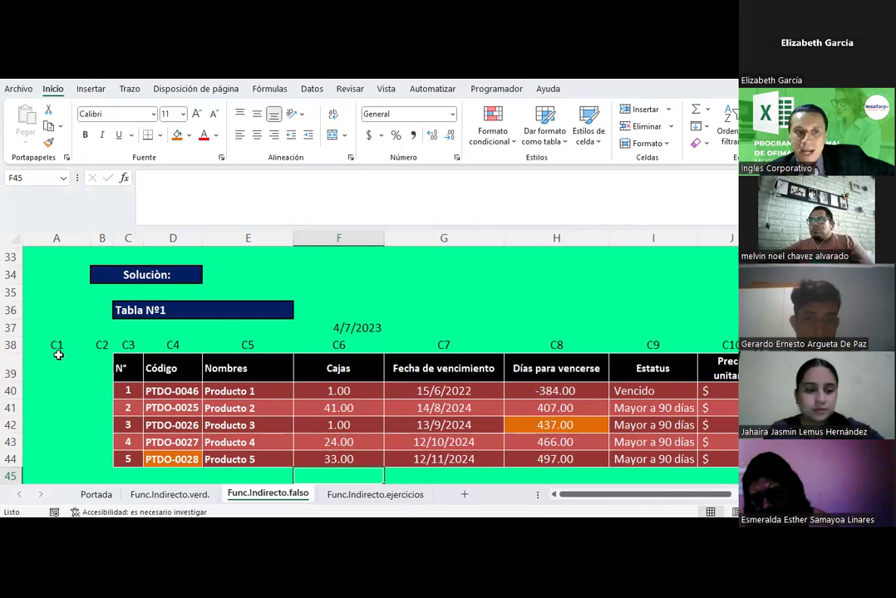
pyautogui.moveTo(55, 344); pyautogui.dragTo(735, 344)
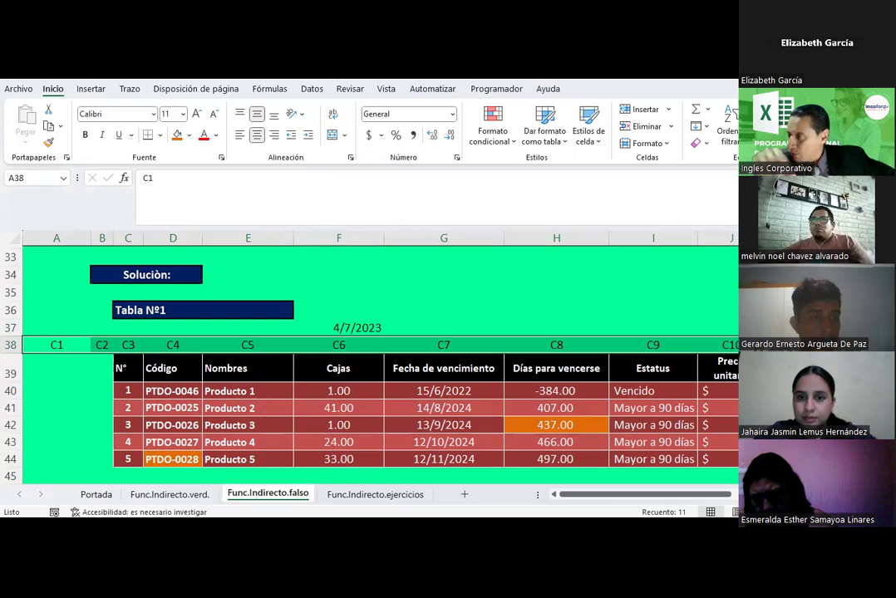
pyautogui.click(8, 387)
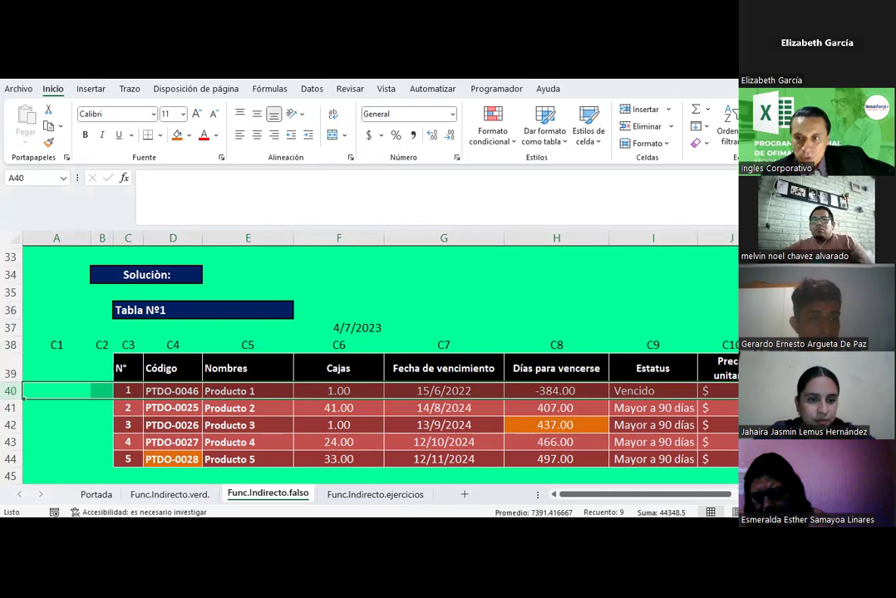
pyautogui.hotkey('ctrl', 'z')
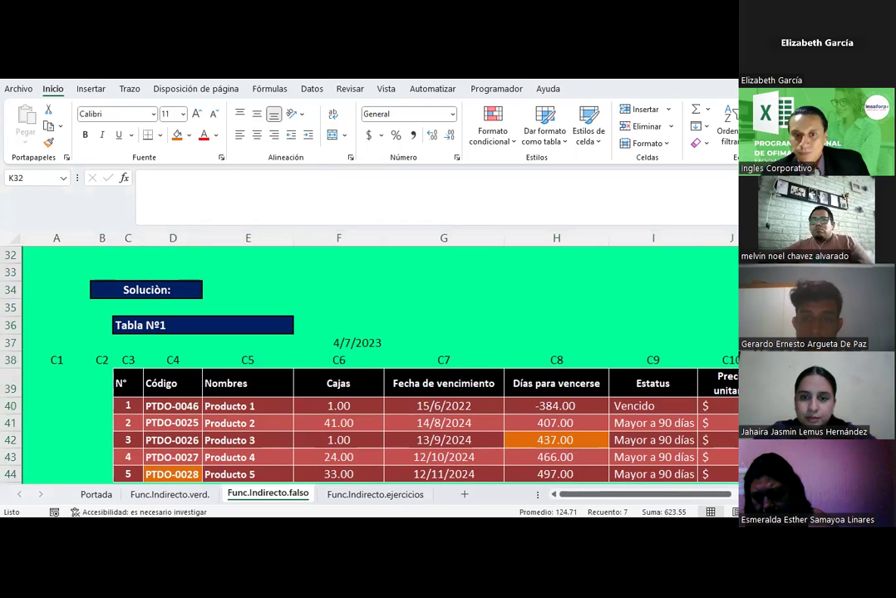
pyautogui.click(10, 423)
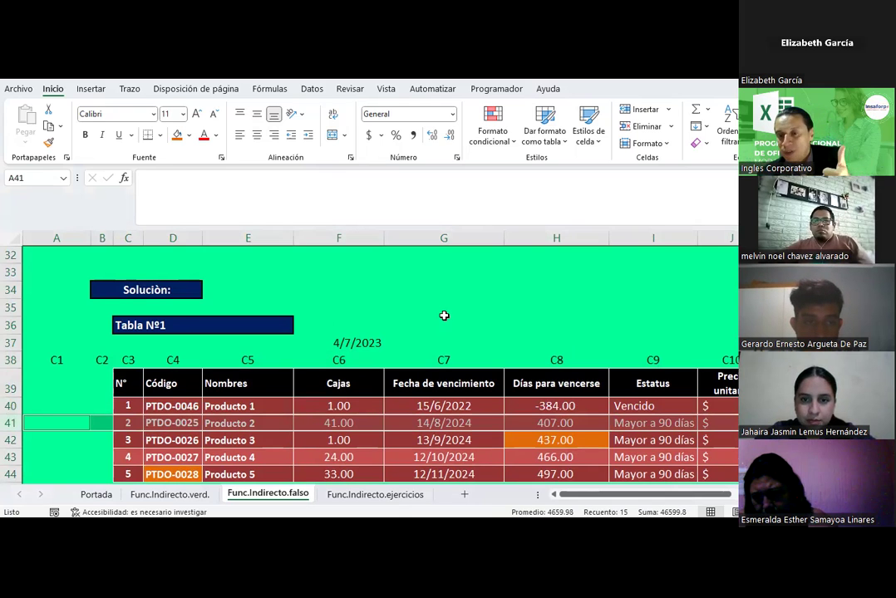
pyautogui.scroll(-1, 444, 316)
pyautogui.scroll(-1, 448, 314)
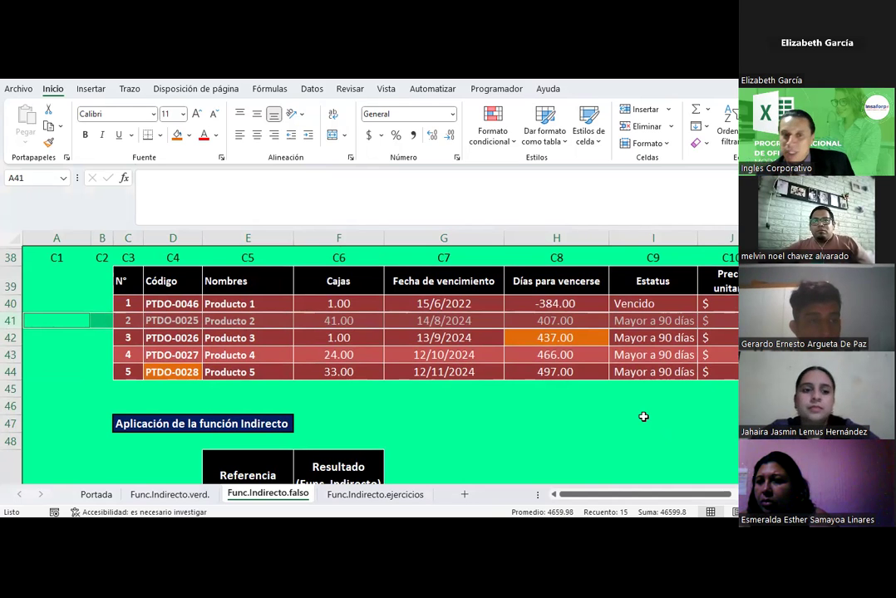
pyautogui.scroll(5, 244, 362)
pyautogui.scroll(4, 244, 362)
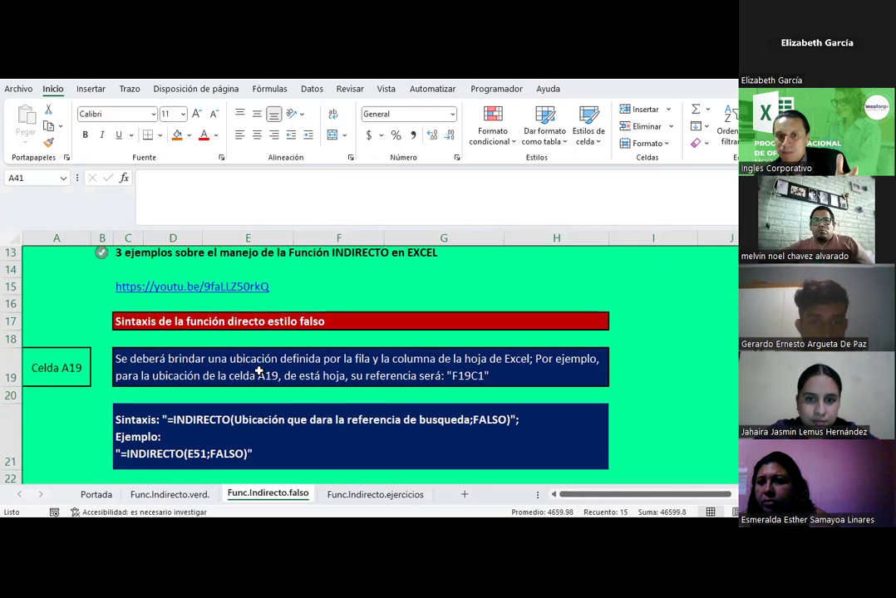
pyautogui.scroll(-4, 260, 371)
pyautogui.scroll(2, 259, 371)
pyautogui.scroll(2, 260, 372)
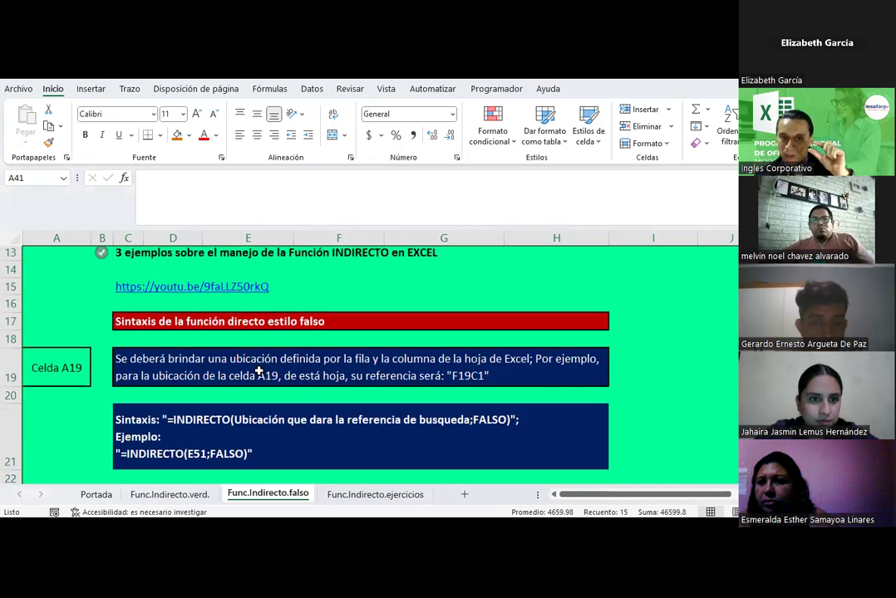
pyautogui.scroll(-3, 260, 372)
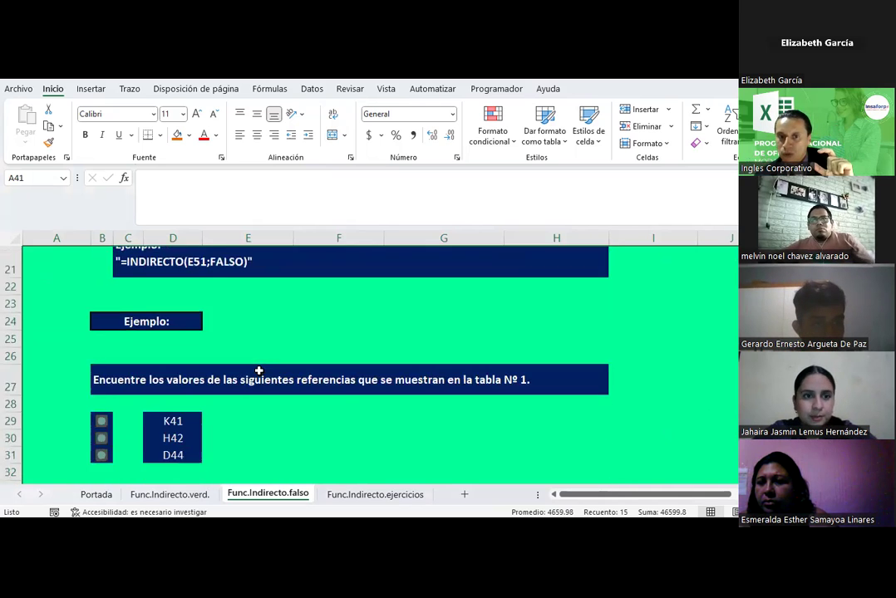
pyautogui.scroll(-4, 260, 372)
pyautogui.scroll(-2, 259, 372)
pyautogui.scroll(1, 259, 372)
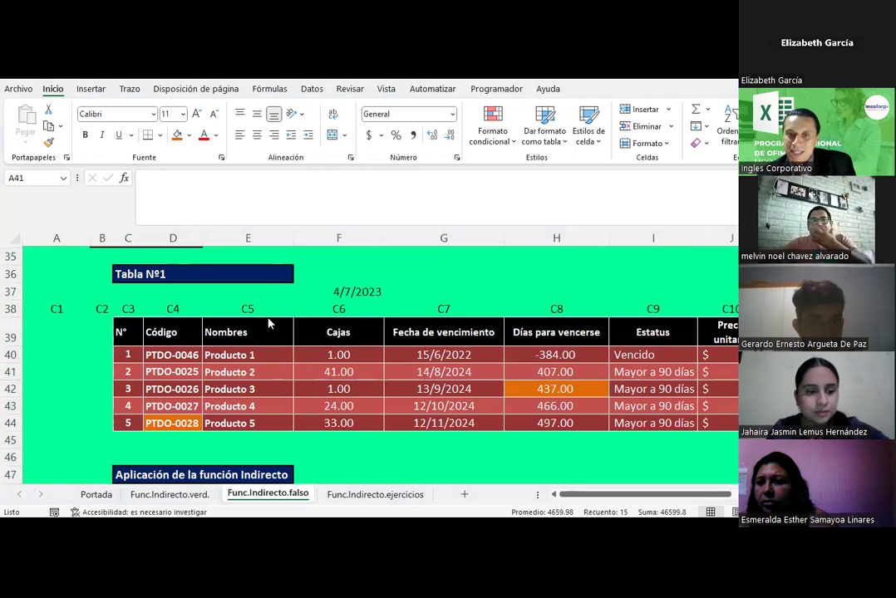
pyautogui.click(11, 371)
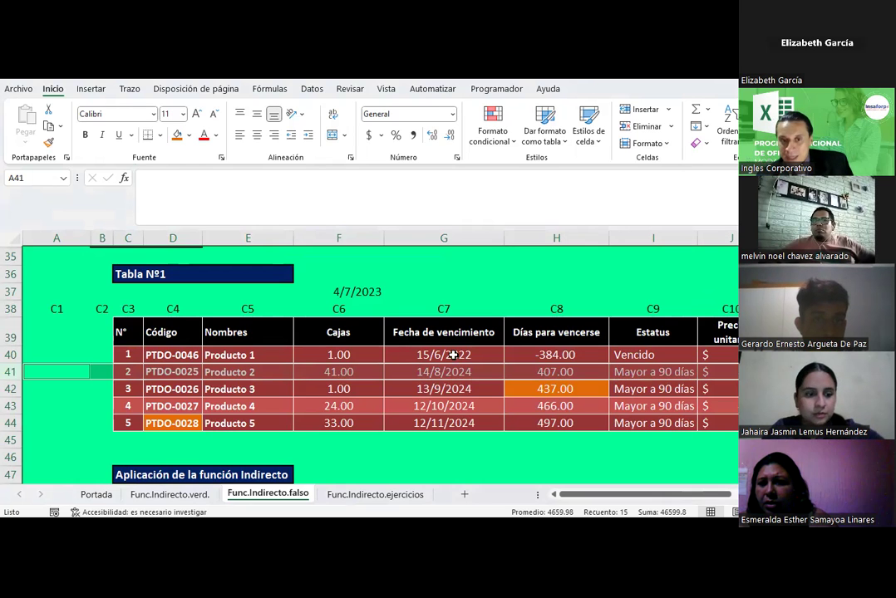
pyautogui.scroll(6, 449, 353)
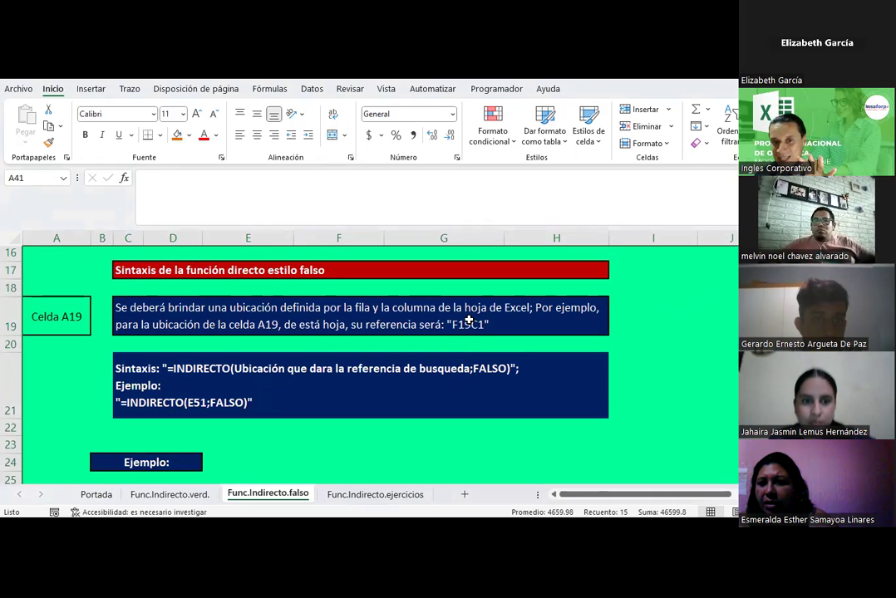
pyautogui.scroll(-2, 496, 405)
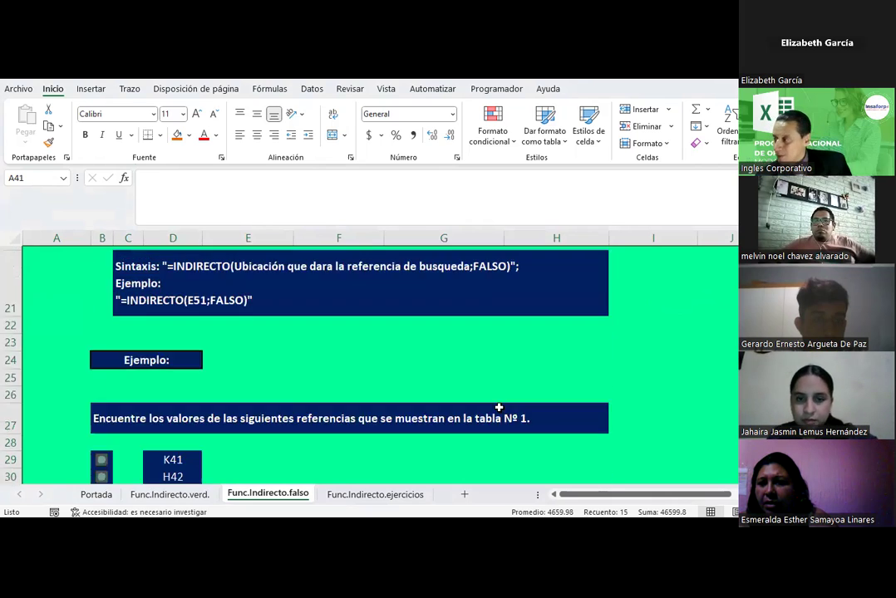
pyautogui.scroll(-1, 497, 405)
pyautogui.scroll(-1, 498, 406)
pyautogui.scroll(-1, 499, 407)
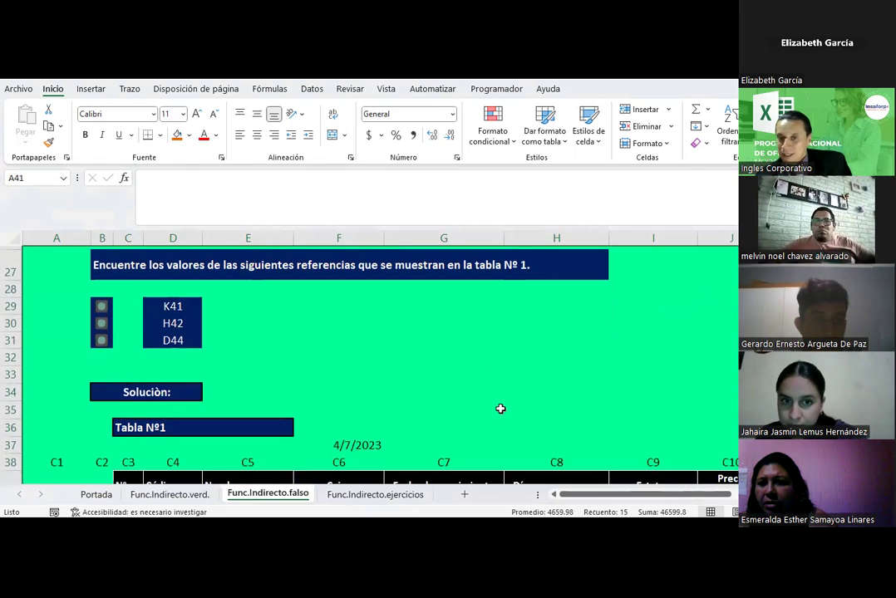
pyautogui.scroll(-4, 499, 408)
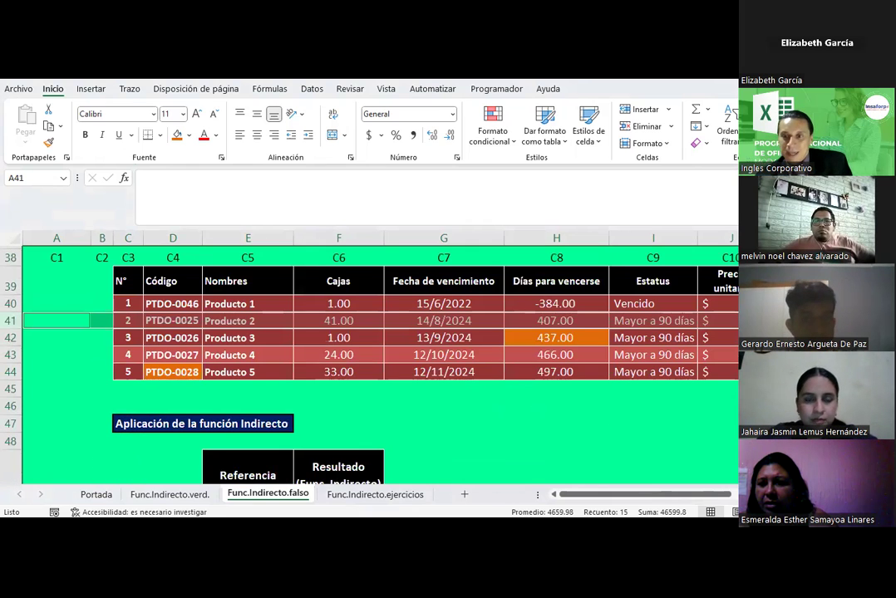
# Enter the row-column reference F41C11 in cell K46
pyautogui.click(743, 405)
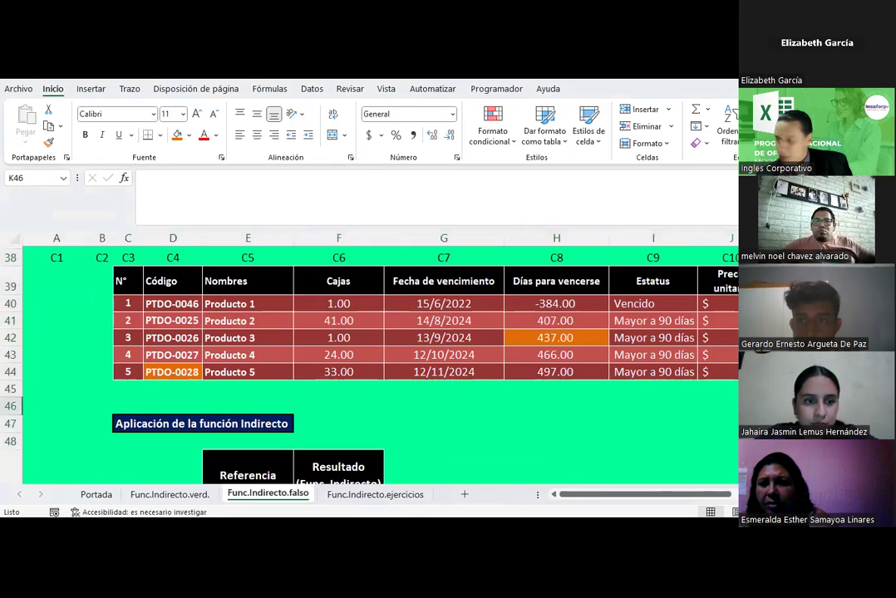
pyautogui.write('F41C')
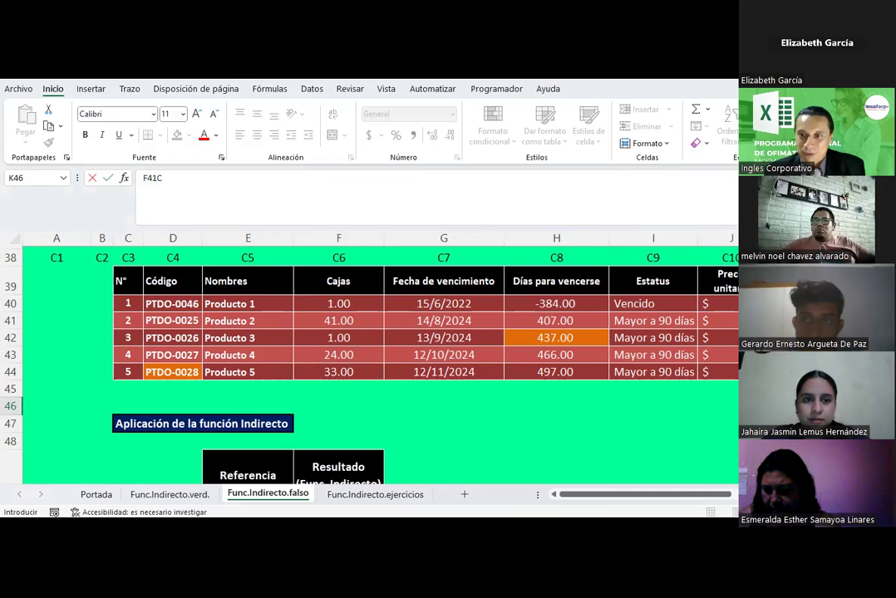
pyautogui.press('Escape')
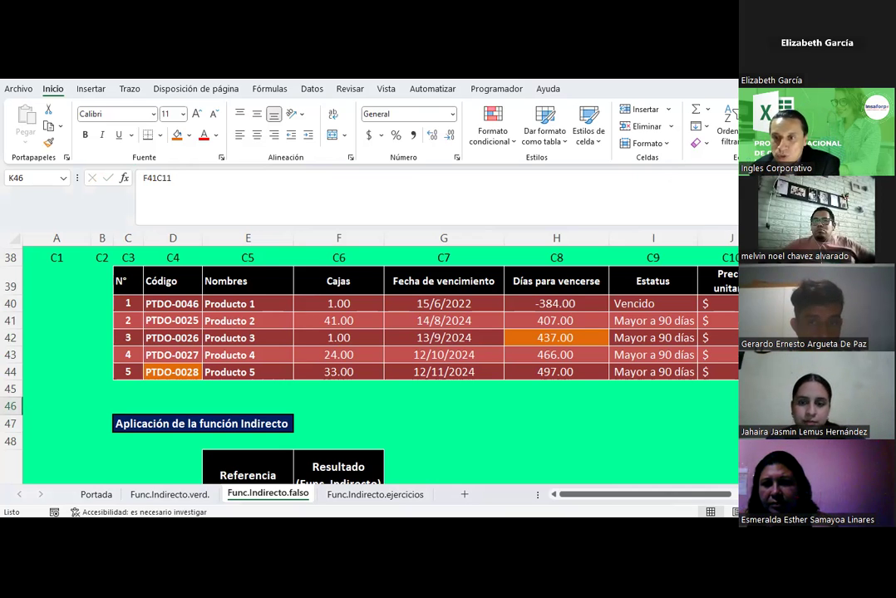
# Check that F41C11 points to K41 on the Producto 2 row, then return to K46
pyautogui.press('Up')
pyautogui.press('Up')
pyautogui.press('Up')
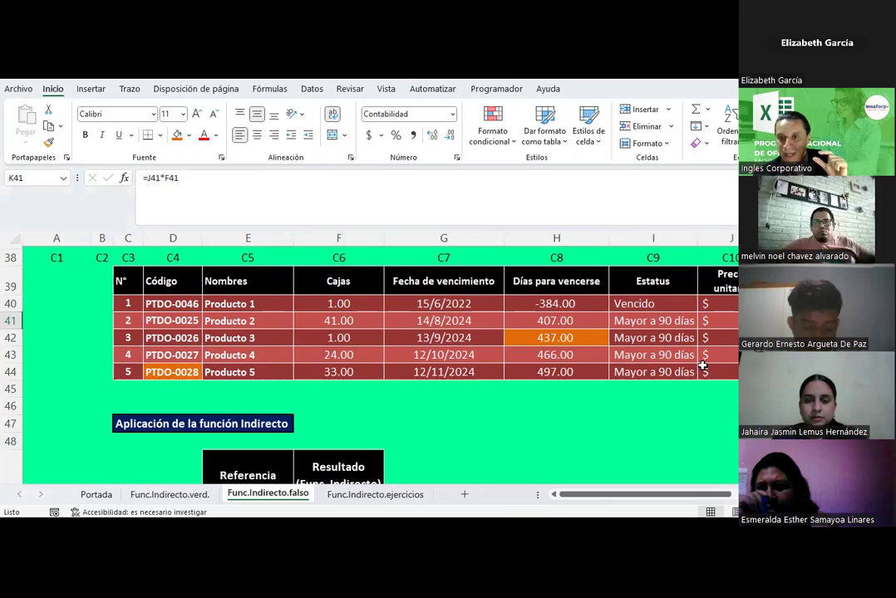
pyautogui.click(5, 321)
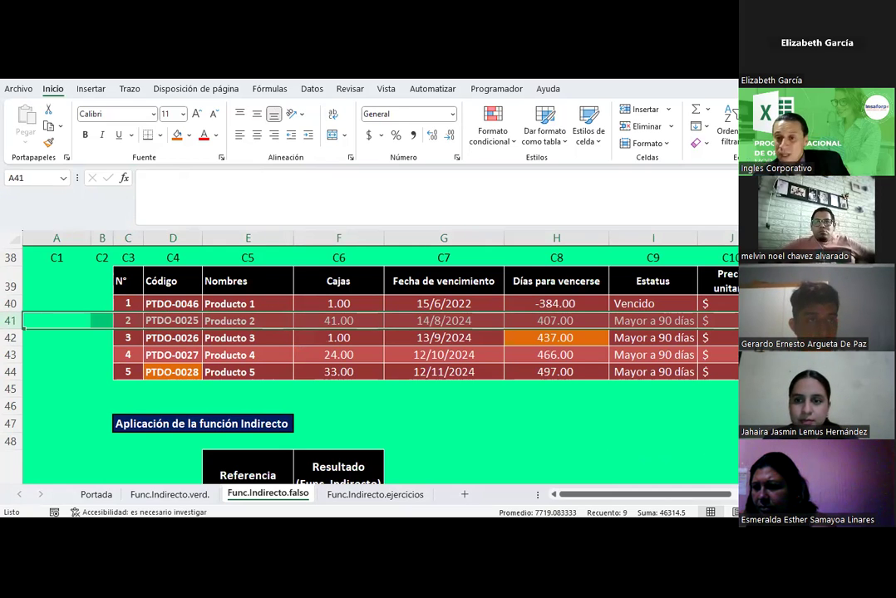
pyautogui.click(798, 405)
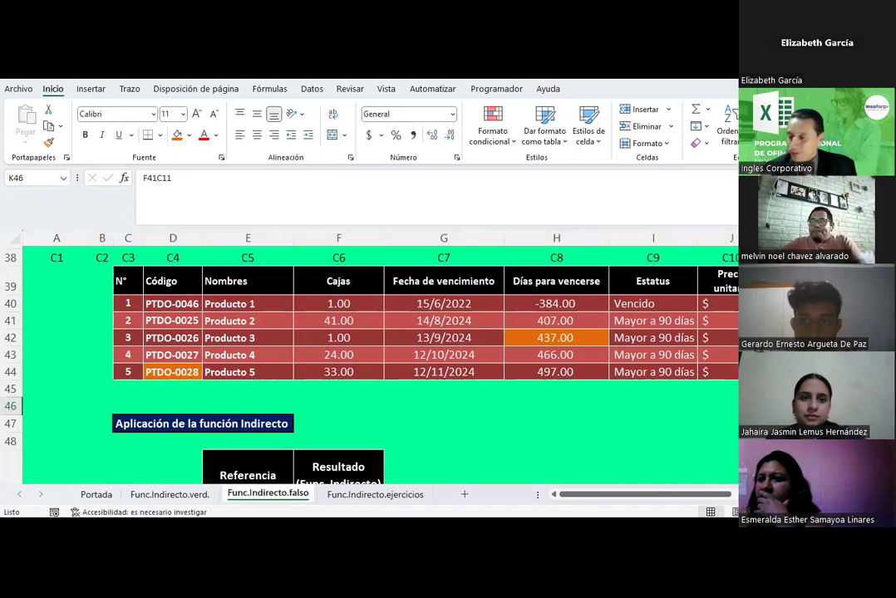
# Enter the reference F41C11 in the first Referencia cell E50
pyautogui.scroll(-2, 499, 424)
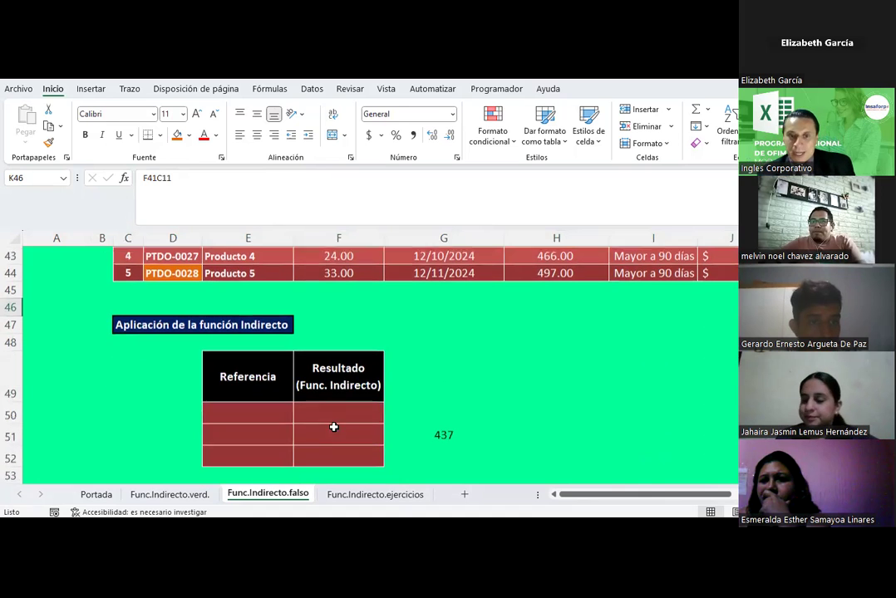
pyautogui.click(266, 412)
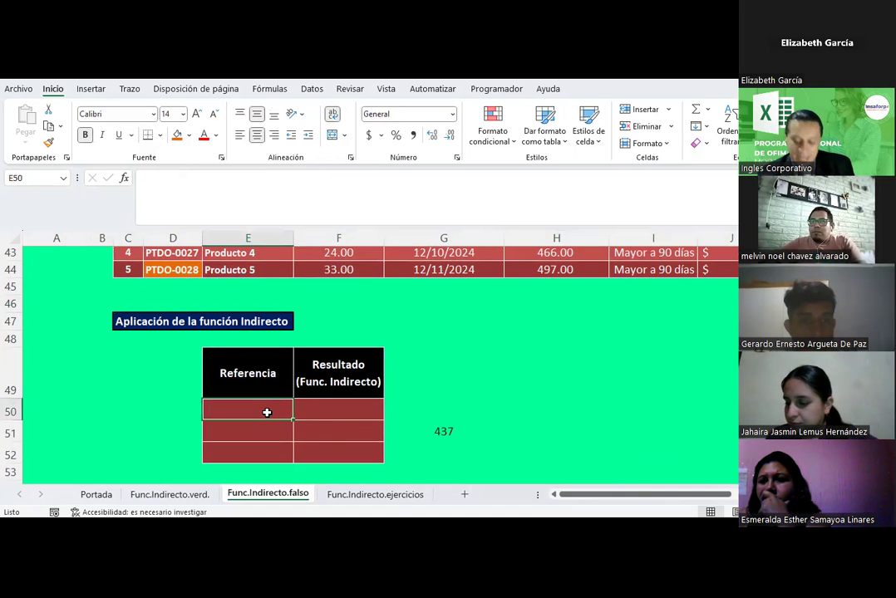
pyautogui.write('f41')
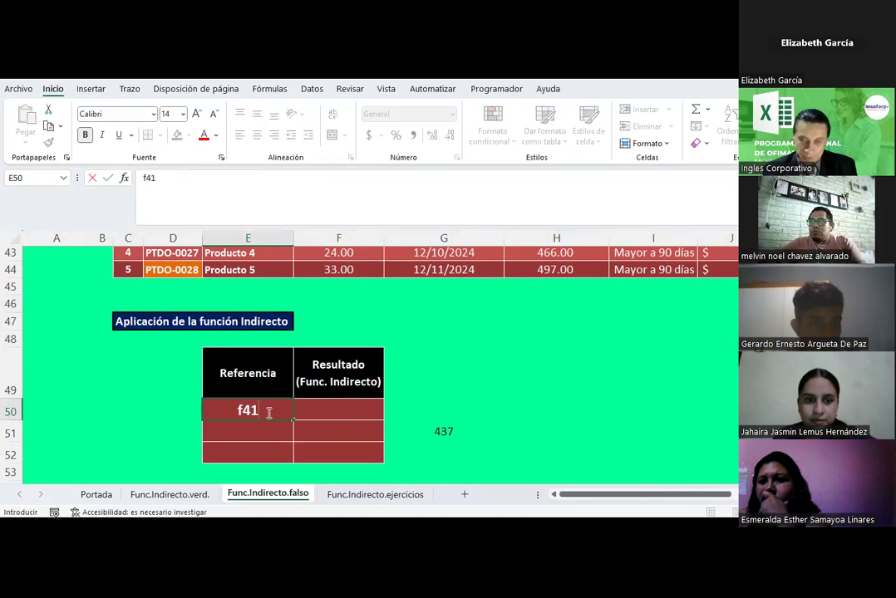
pyautogui.write('41C11')
pyautogui.press('Return')
pyautogui.click(264, 411)
pyautogui.scroll(1, 712, 371)
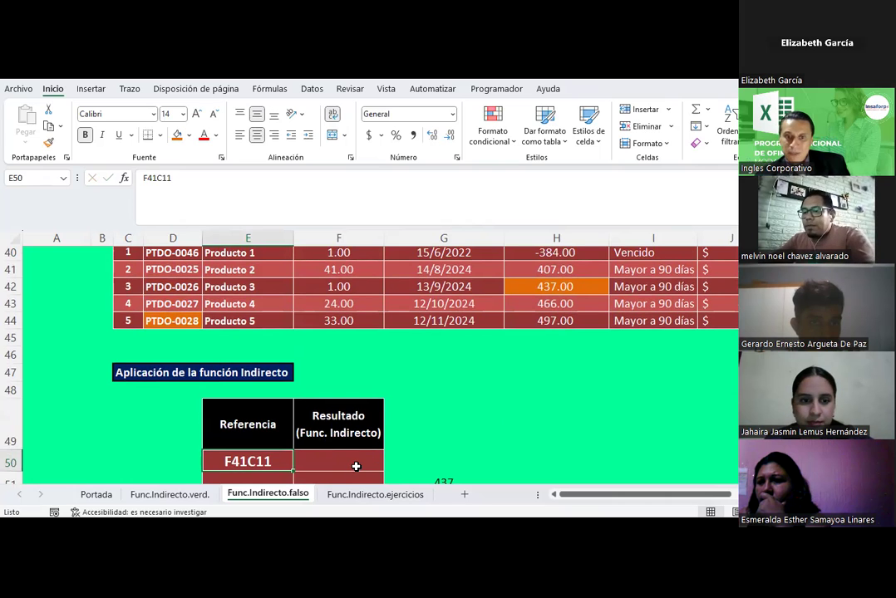
# Insert =INDIRECTO(E50;FALSO) into F50 through the function arguments, returning 338.25
pyautogui.click(356, 464)
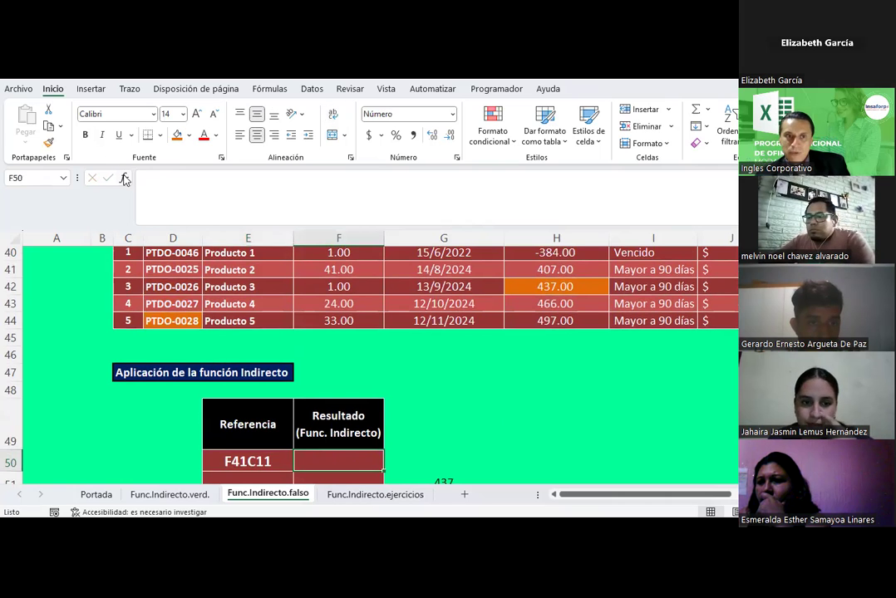
pyautogui.click(125, 180)
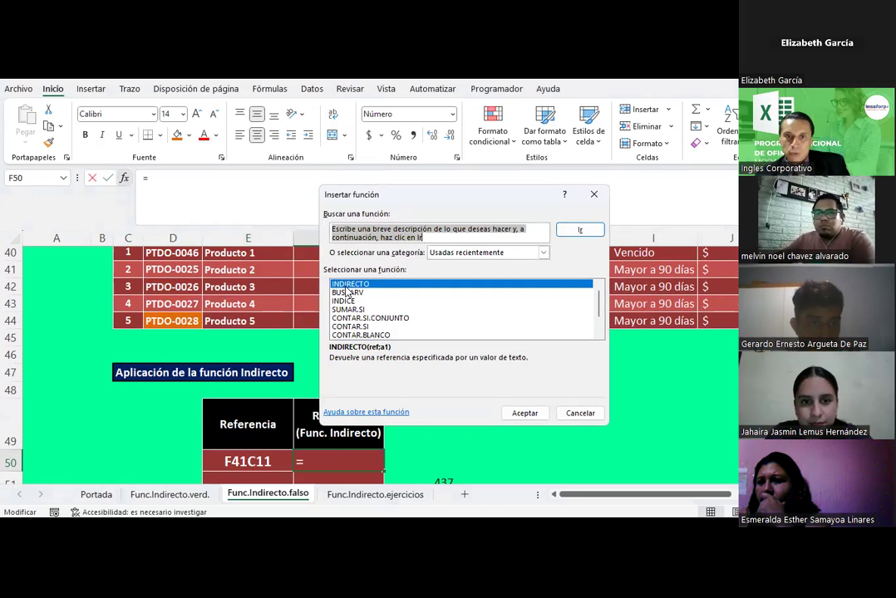
pyautogui.doubleClick(347, 284)
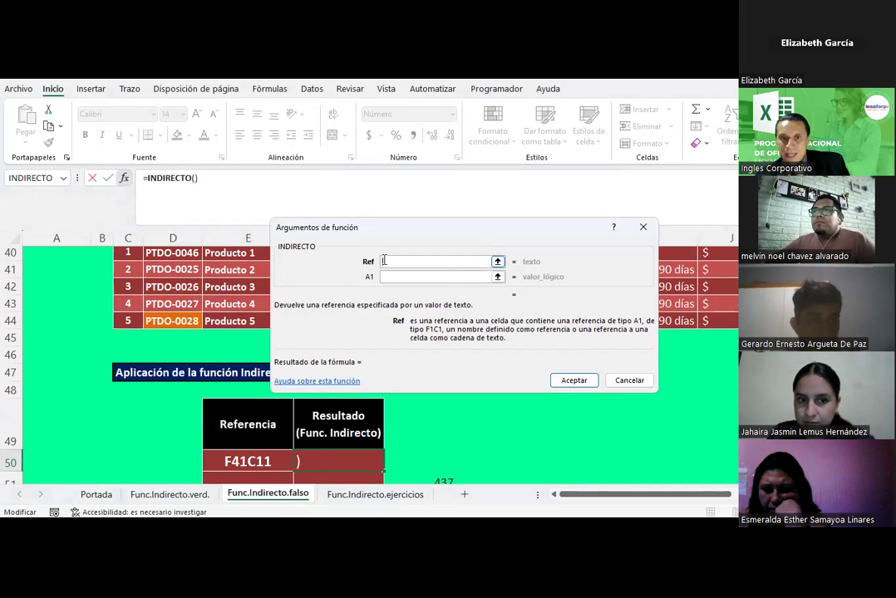
pyautogui.click(496, 261)
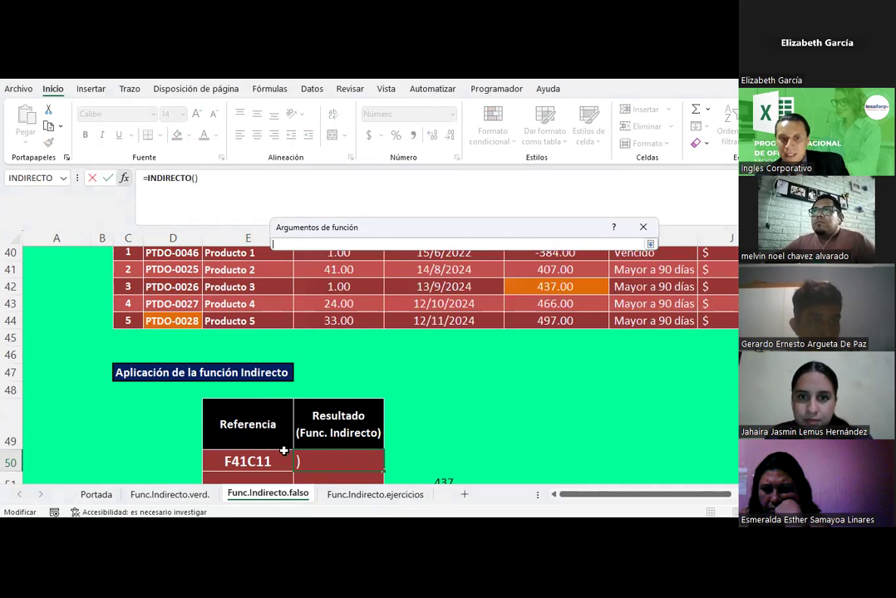
pyautogui.click(241, 462)
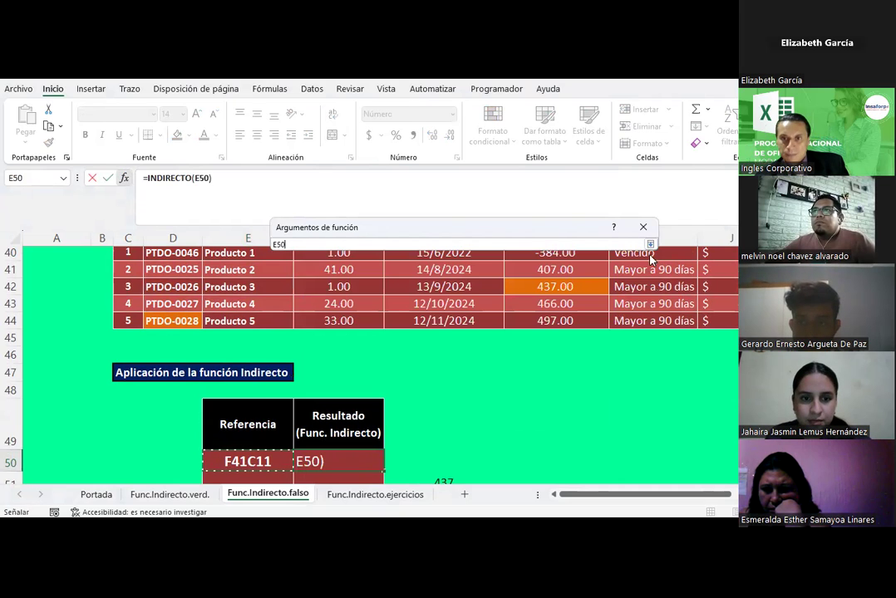
pyautogui.click(650, 247)
pyautogui.click(417, 278)
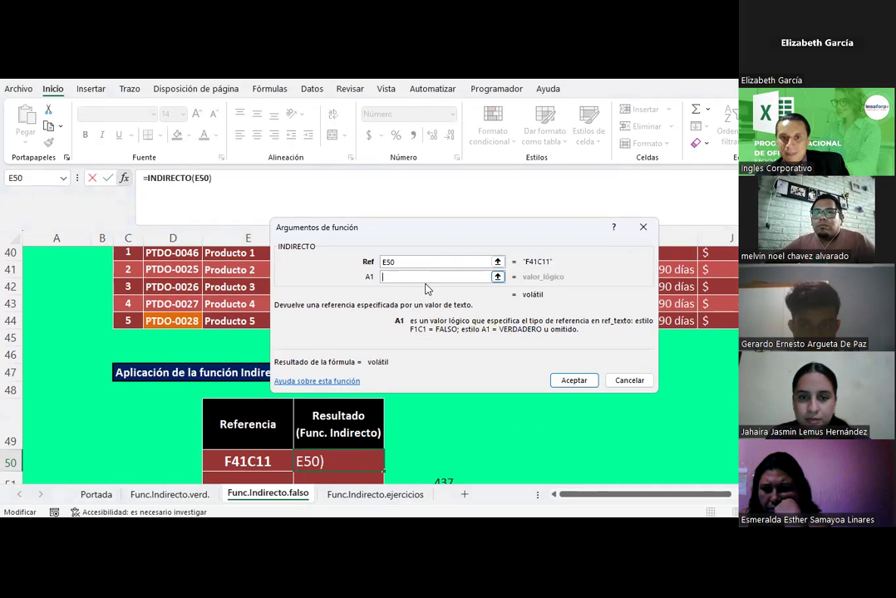
pyautogui.write('FALSO')
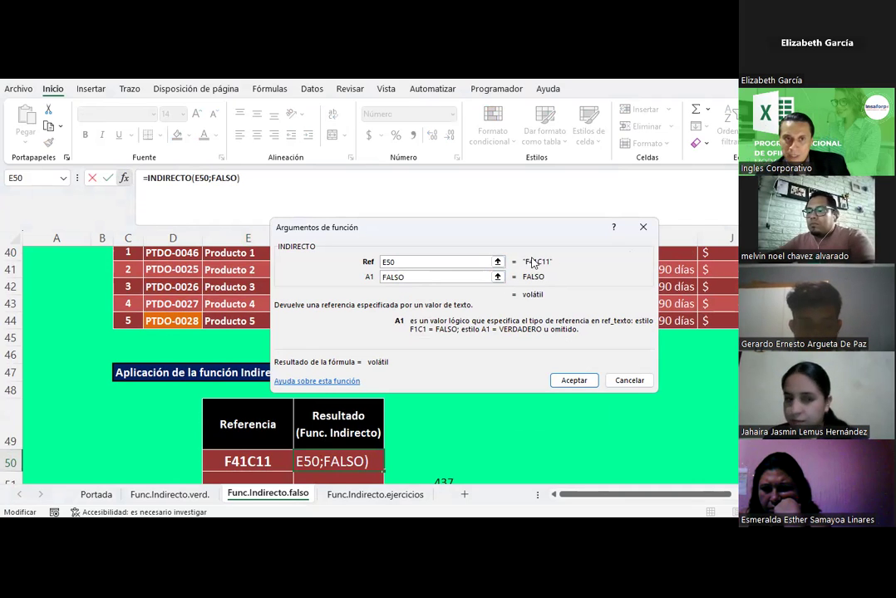
pyautogui.click(573, 380)
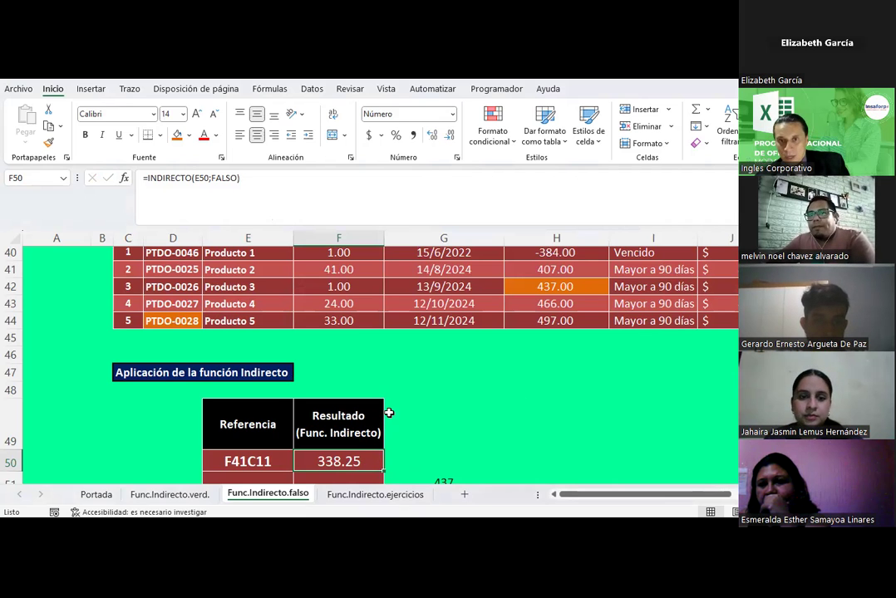
# Enter F42C8, the row-column reference to H42, in cell E51
pyautogui.click(578, 288)
pyautogui.scroll(1, 586, 316)
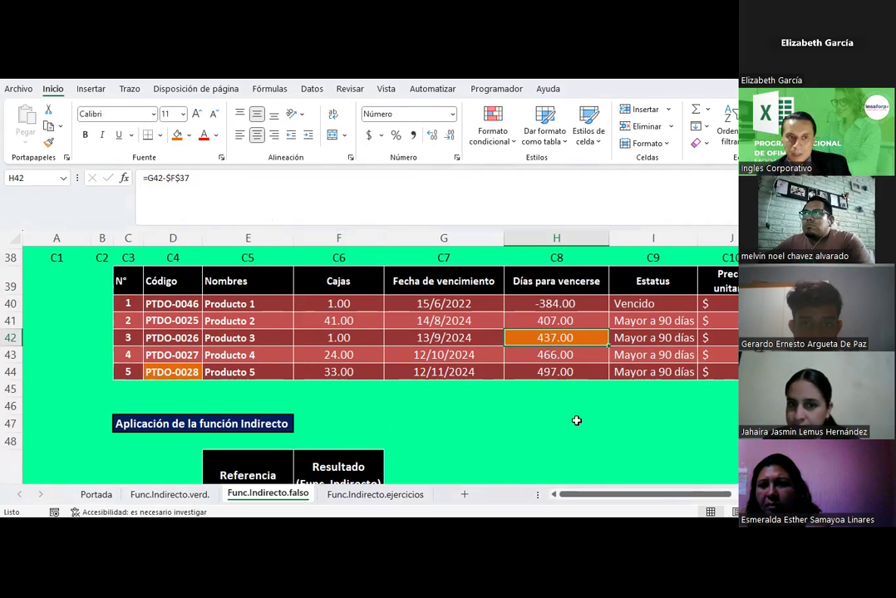
pyautogui.scroll(-2, 576, 420)
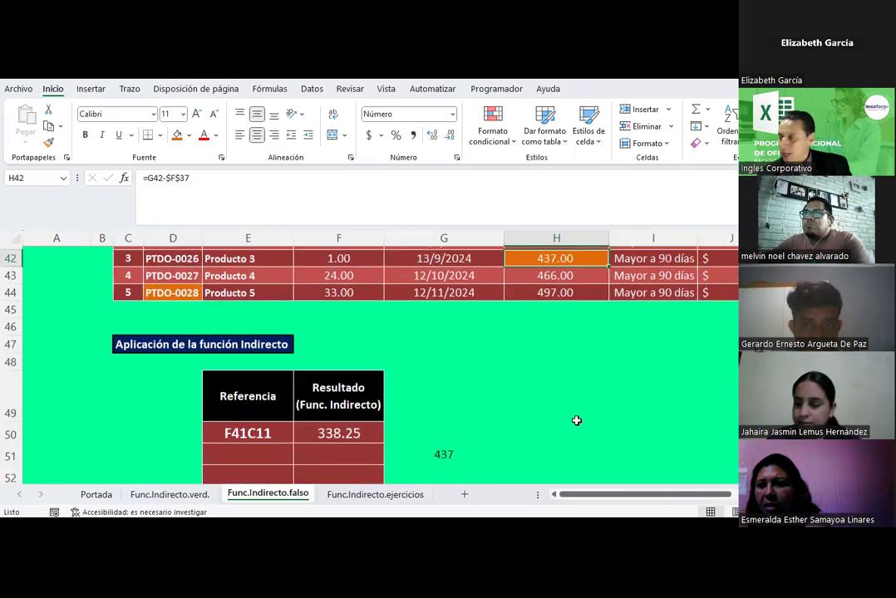
pyautogui.click(265, 435)
pyautogui.write('F')
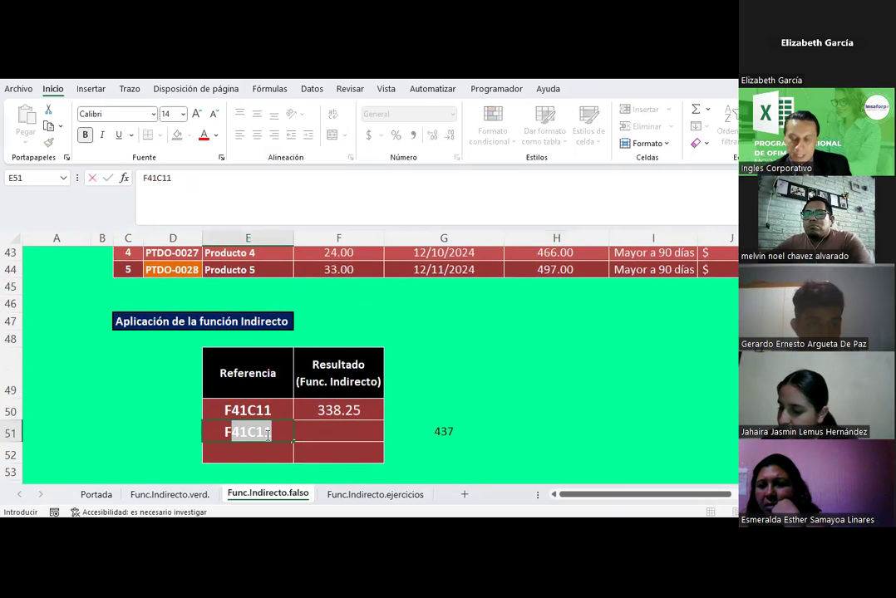
pyautogui.write('42C8')
pyautogui.press('Return')
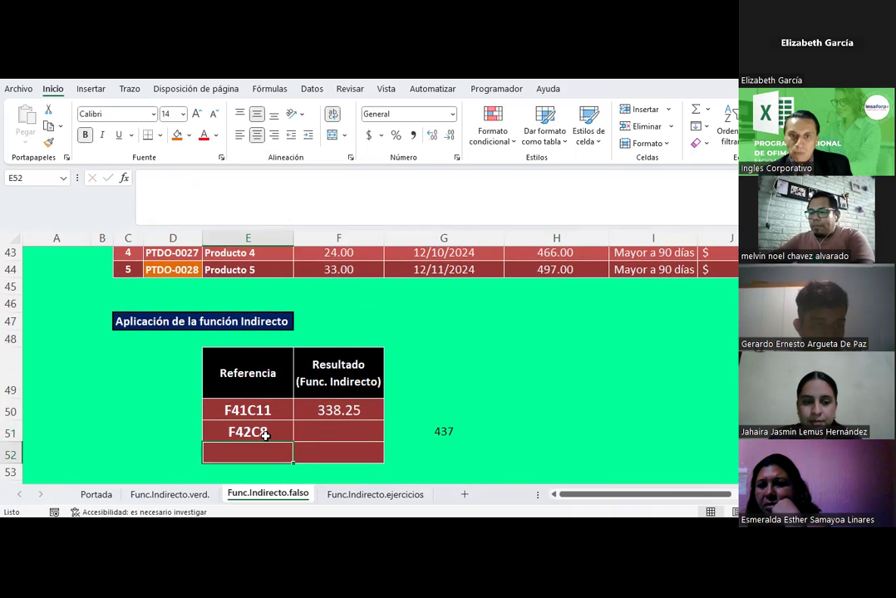
pyautogui.click(332, 411)
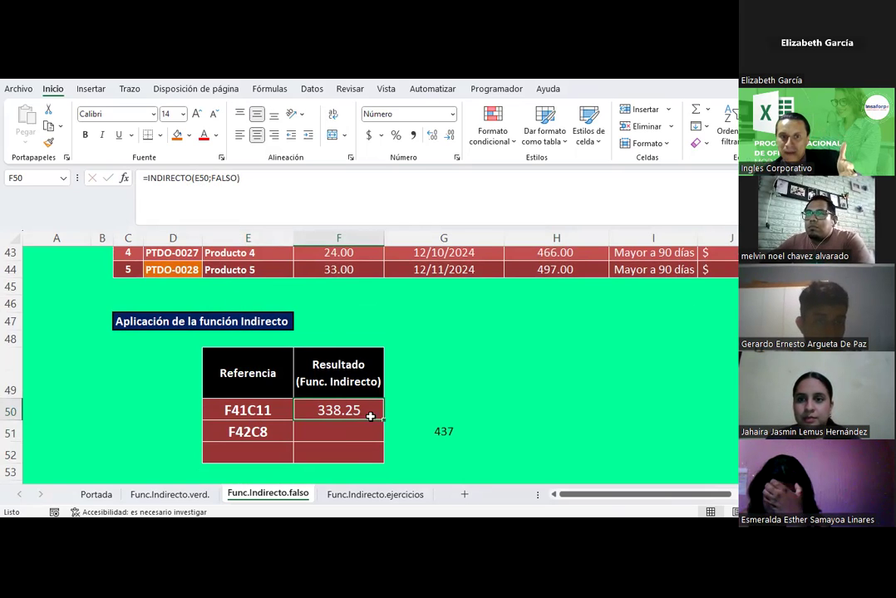
# Copy the F50 INDIRECTO formula down to F52 and compare F51 with H42's 437.00
pyautogui.moveTo(384, 421); pyautogui.dragTo(371, 466)
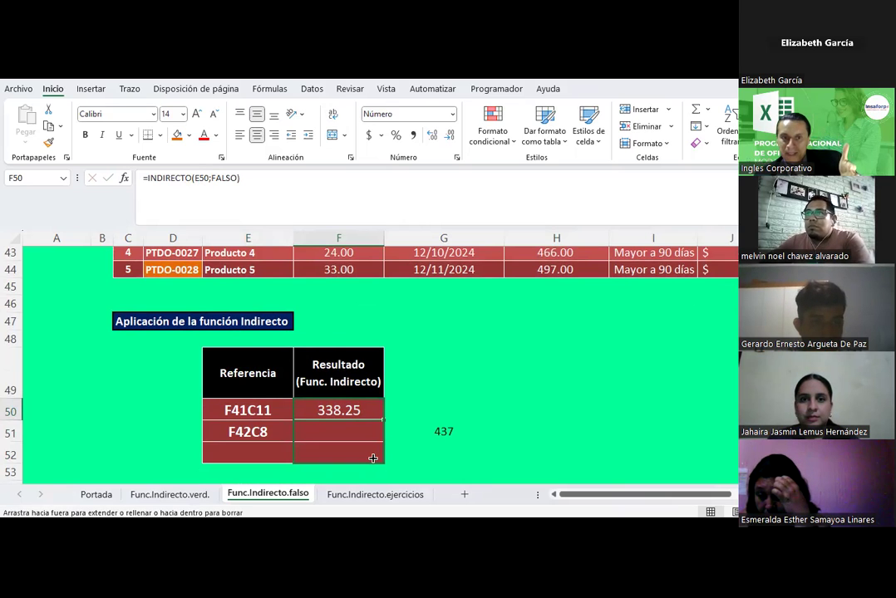
pyautogui.click(350, 429)
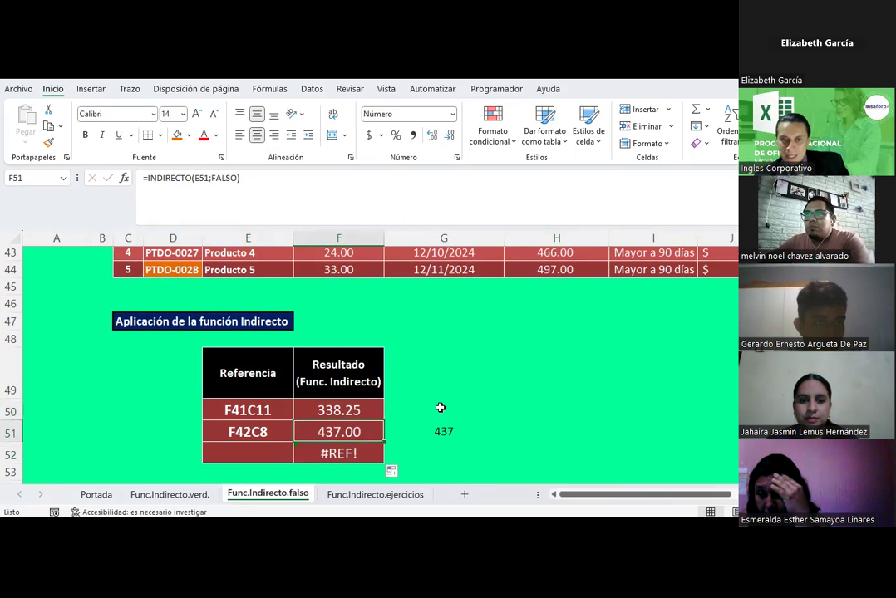
pyautogui.scroll(1, 496, 366)
pyautogui.click(550, 284)
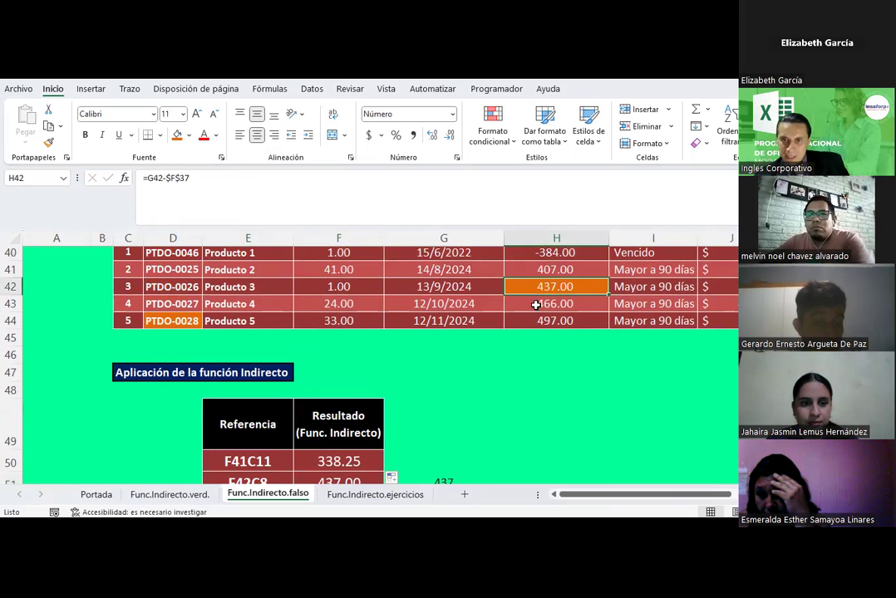
pyautogui.scroll(-1, 285, 372)
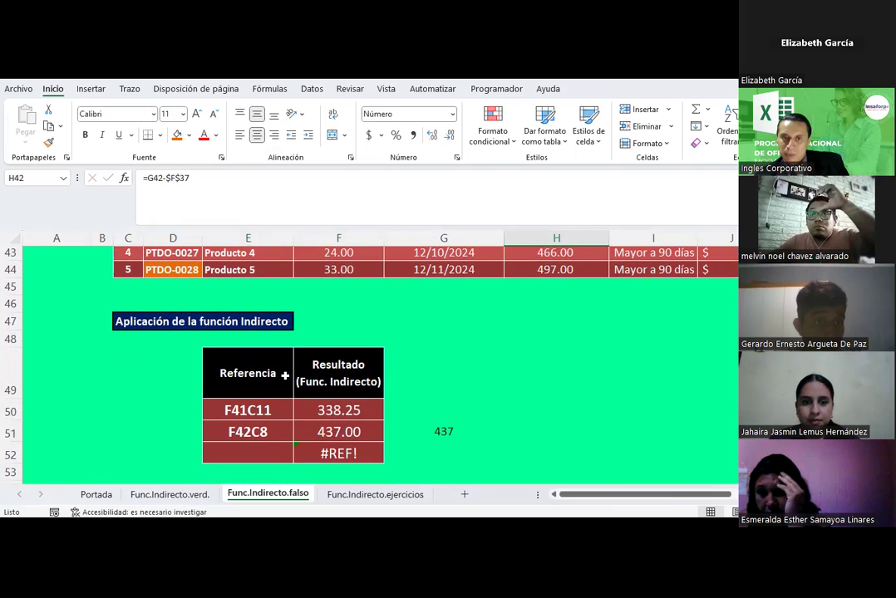
pyautogui.scroll(2, 137, 291)
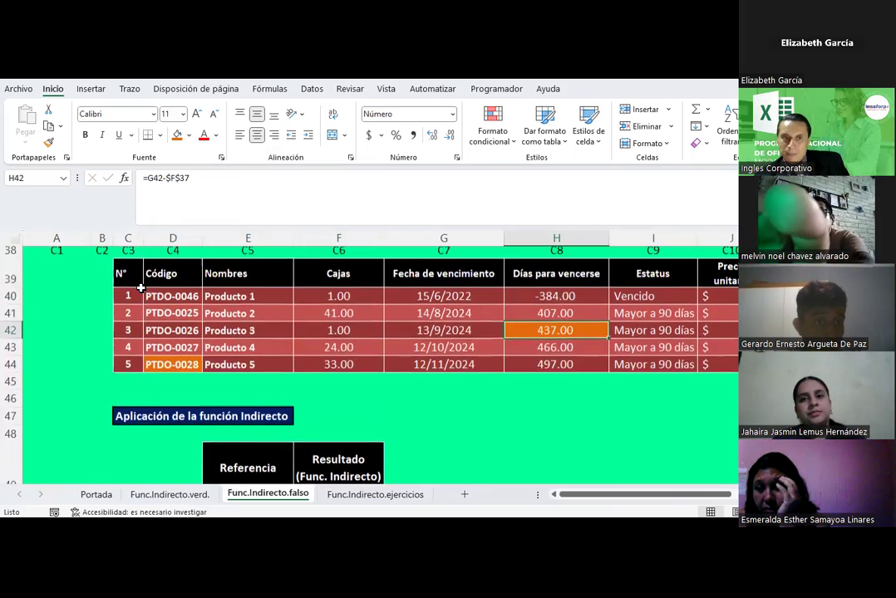
pyautogui.click(170, 373)
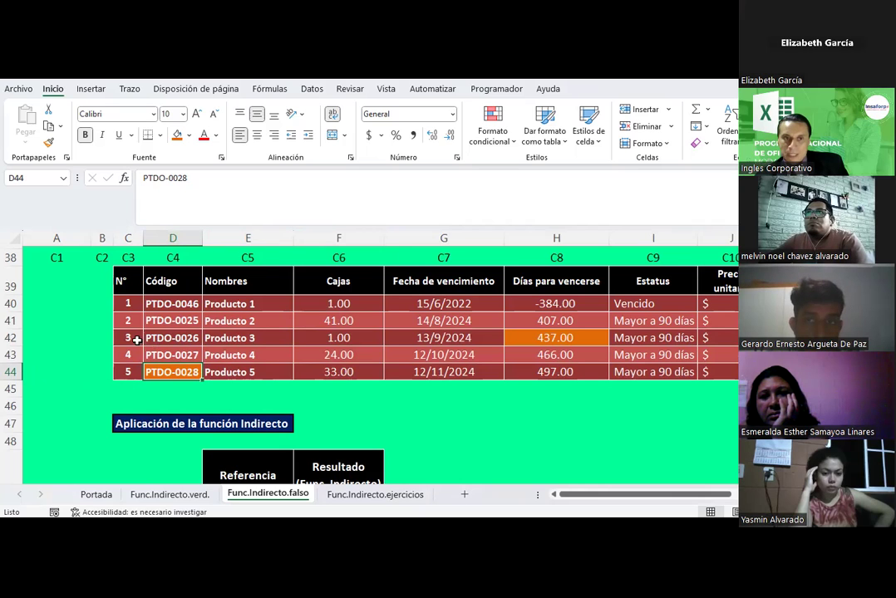
pyautogui.scroll(-3, 173, 346)
# Add reference F44C4 in E52 so F52 returns PTDO-0028
pyautogui.click(243, 401)
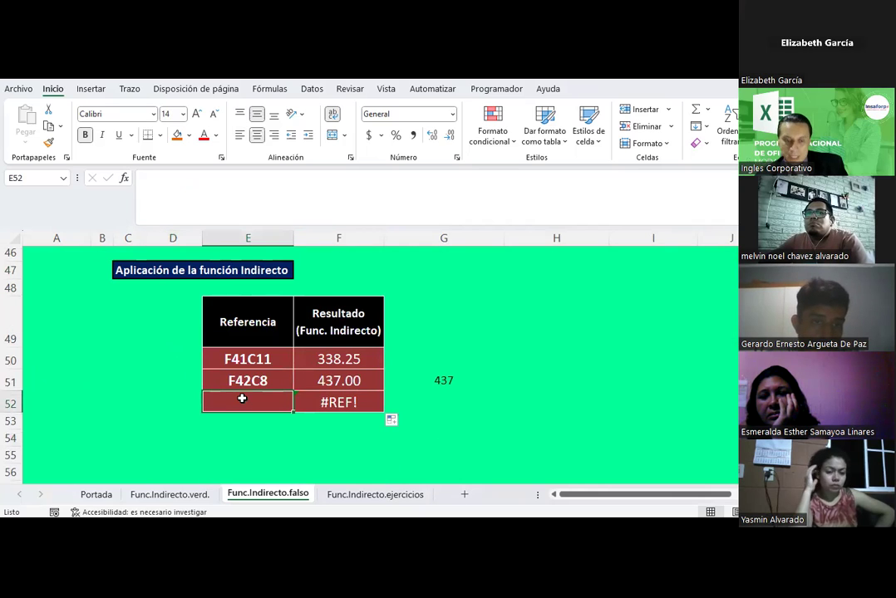
pyautogui.write('F44C')
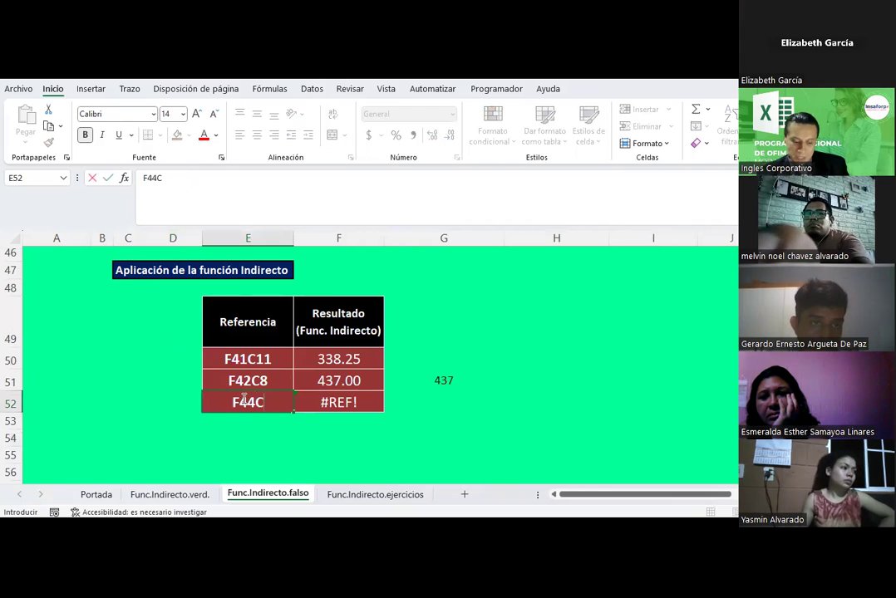
pyautogui.write('4')
pyautogui.press('Return')
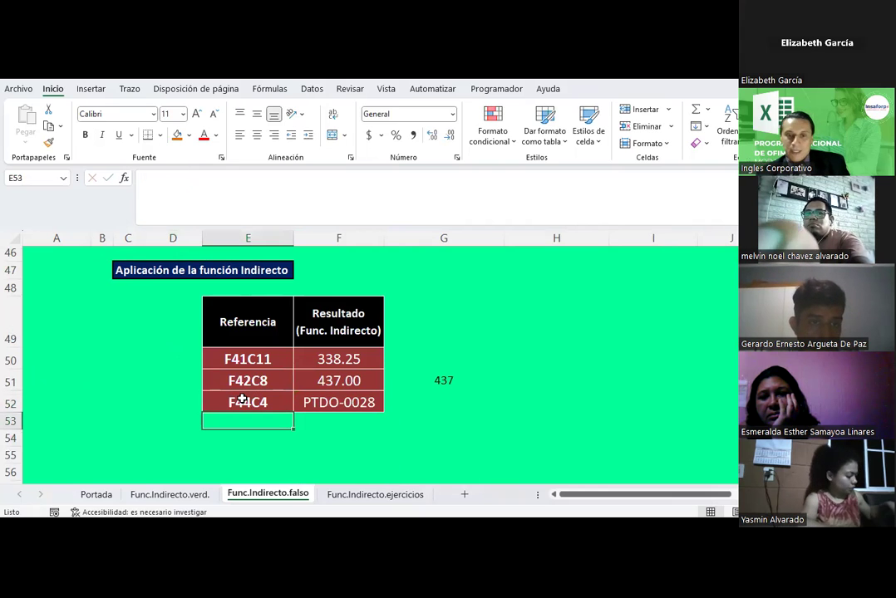
pyautogui.click(349, 404)
pyautogui.scroll(2, 337, 397)
pyautogui.scroll(-2, 336, 397)
# Move the 437 value to H51 and enter =INDIRECTO("F41C11") in G50
pyautogui.click(443, 379)
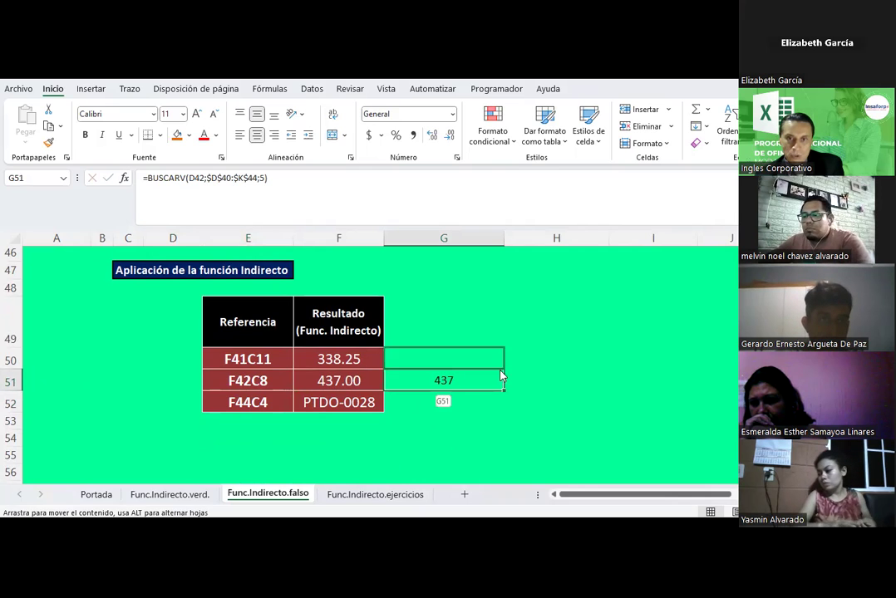
pyautogui.moveTo(430, 372); pyautogui.dragTo(538, 378)
pyautogui.click(446, 356)
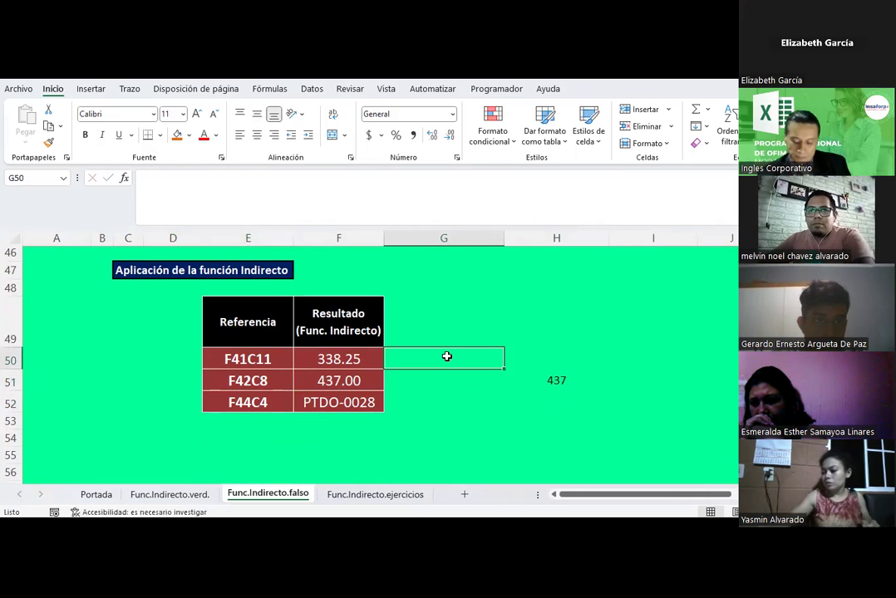
pyautogui.write('=')
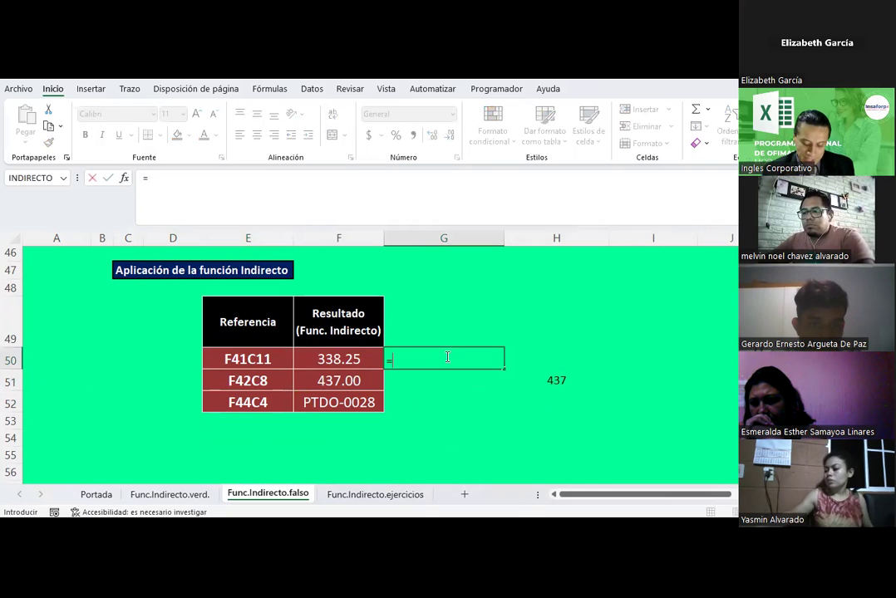
pyautogui.write('INDIRECTO')
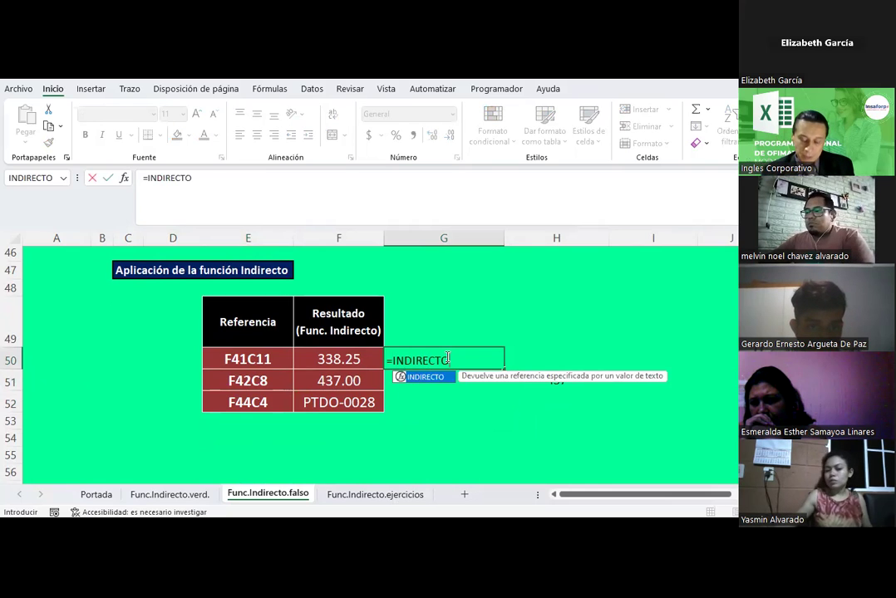
pyautogui.write('(')
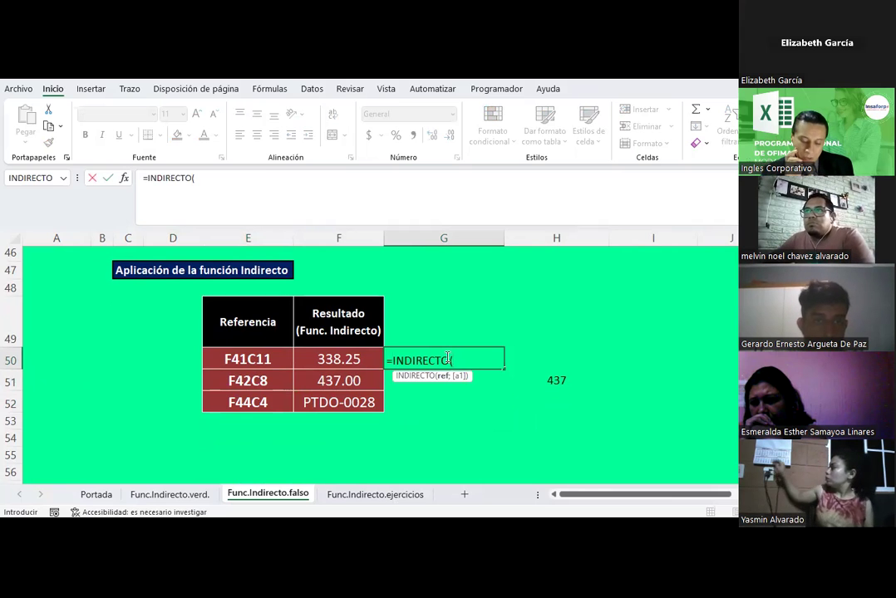
pyautogui.write('"F4')
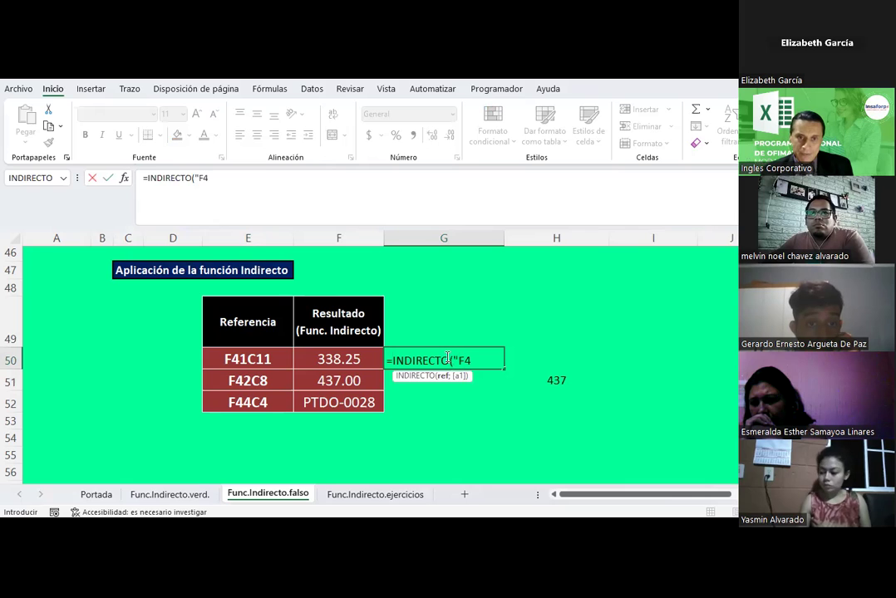
pyautogui.write('1C11"')
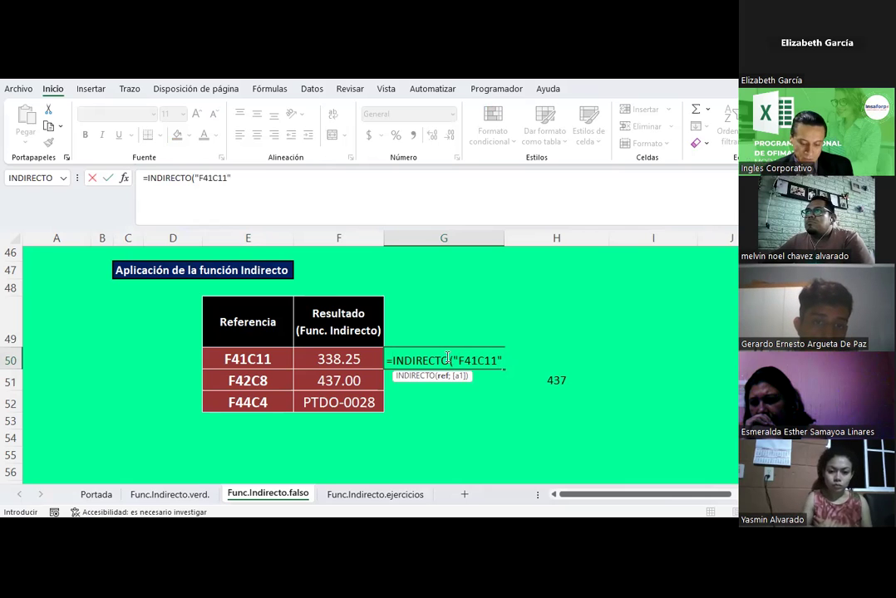
pyautogui.press('Return')
pyautogui.click(446, 358)
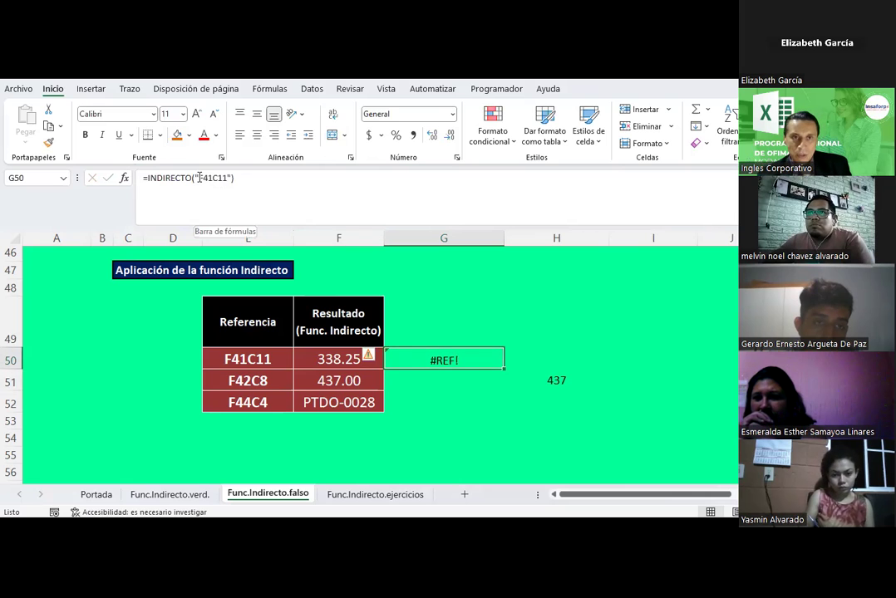
# Remove the quotes around F41C11 in G50 and dismiss the resulting error prompts
pyautogui.click(234, 188)
pyautogui.click(198, 192)
pyautogui.press('BackSpace')
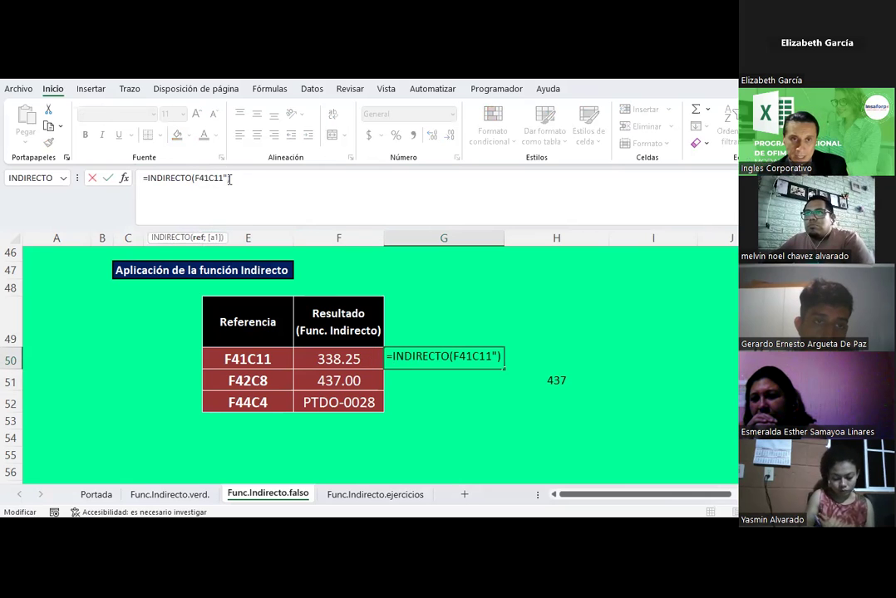
pyautogui.click(234, 186)
pyautogui.press('Left')
pyautogui.press('BackSpace')
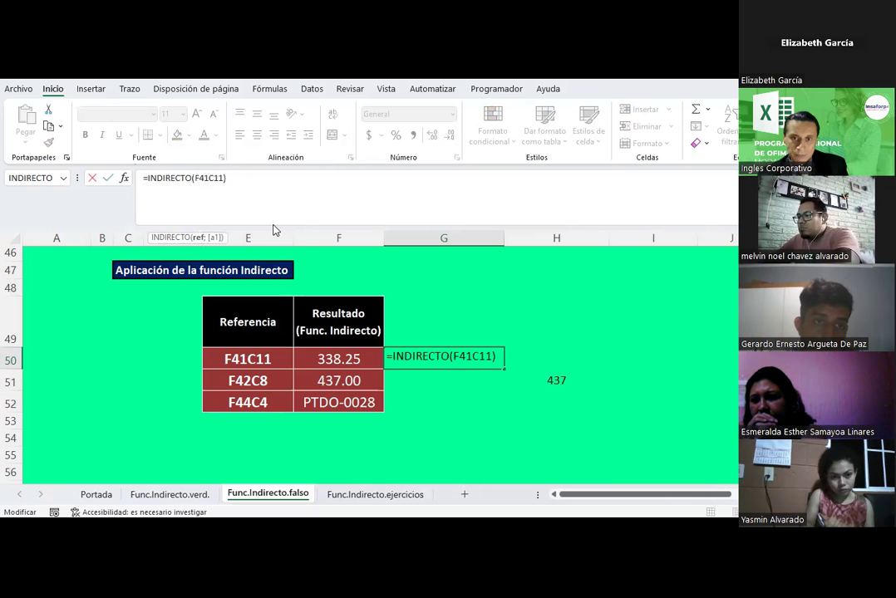
pyautogui.press('Return')
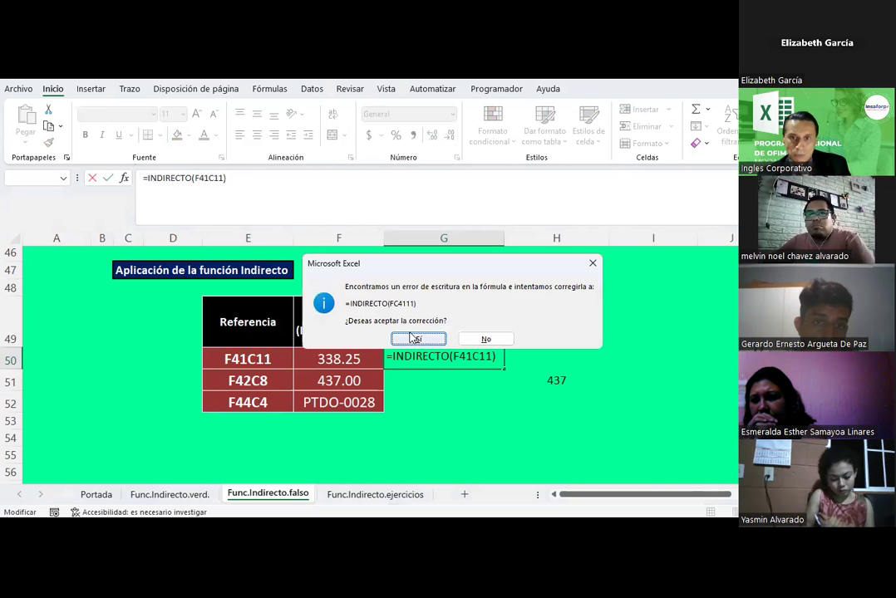
pyautogui.click(593, 263)
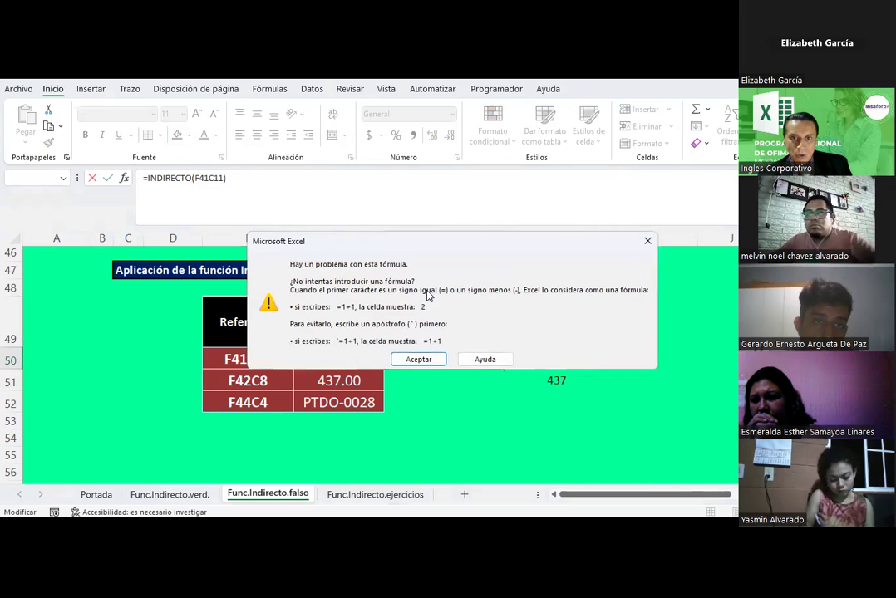
pyautogui.press('Return')
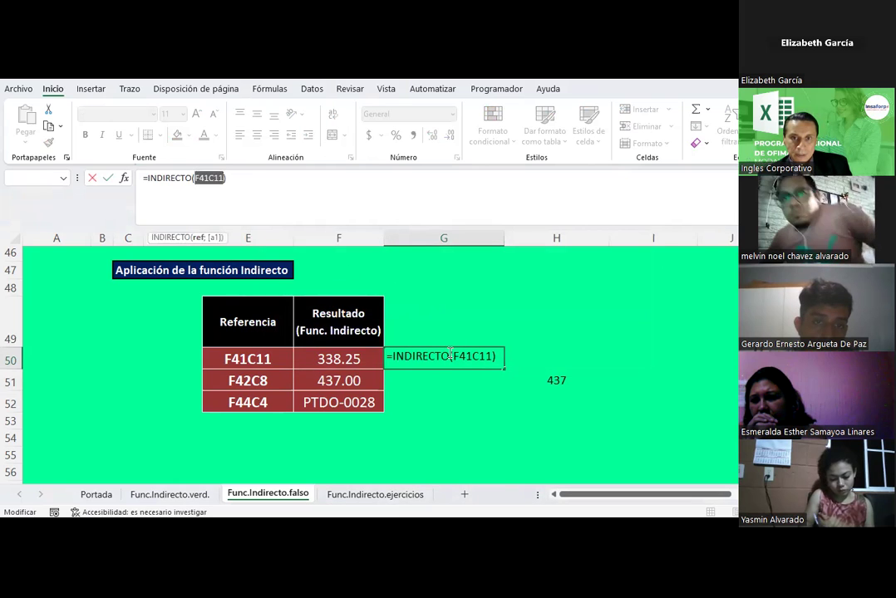
# Correct G50 to =INDIRECTO("F41C11";FALSO) and centre it horizontally and vertically
pyautogui.click(476, 362)
pyautogui.write('"')
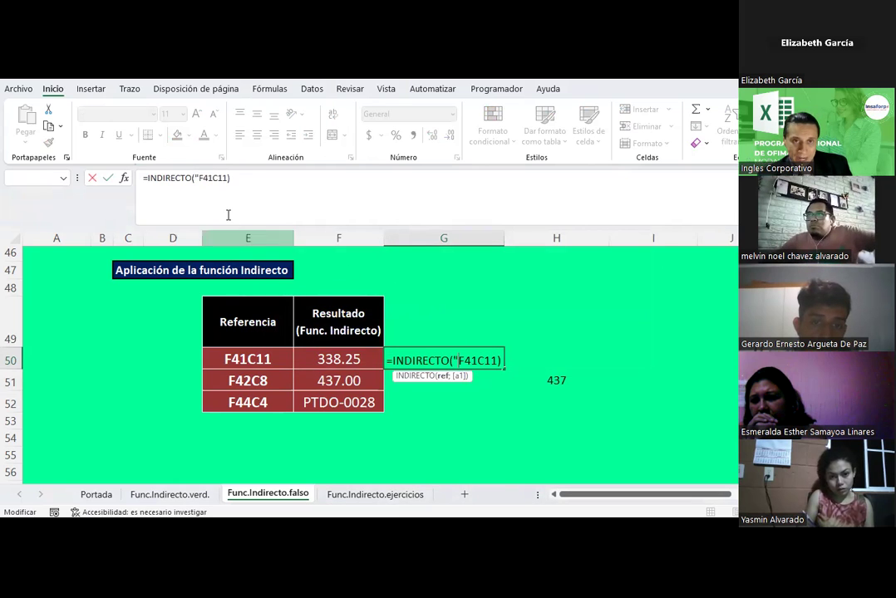
pyautogui.click(274, 212)
pyautogui.press('Left')
pyautogui.write('"')
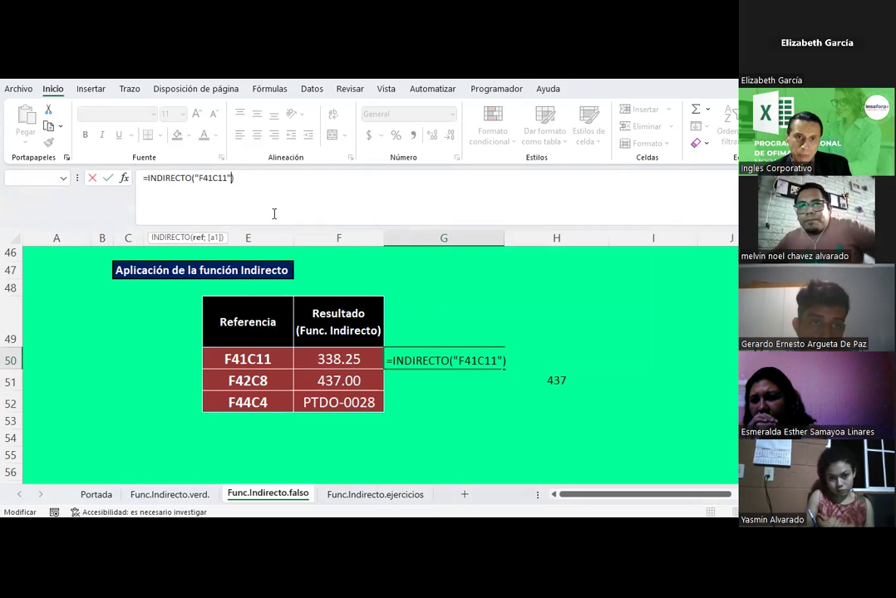
pyautogui.write(';FALSO')
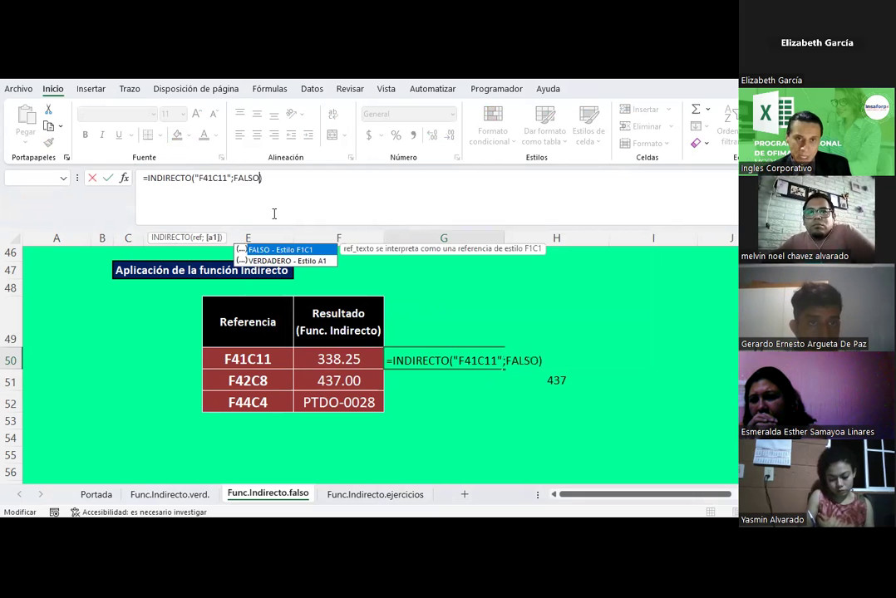
pyautogui.press('Return')
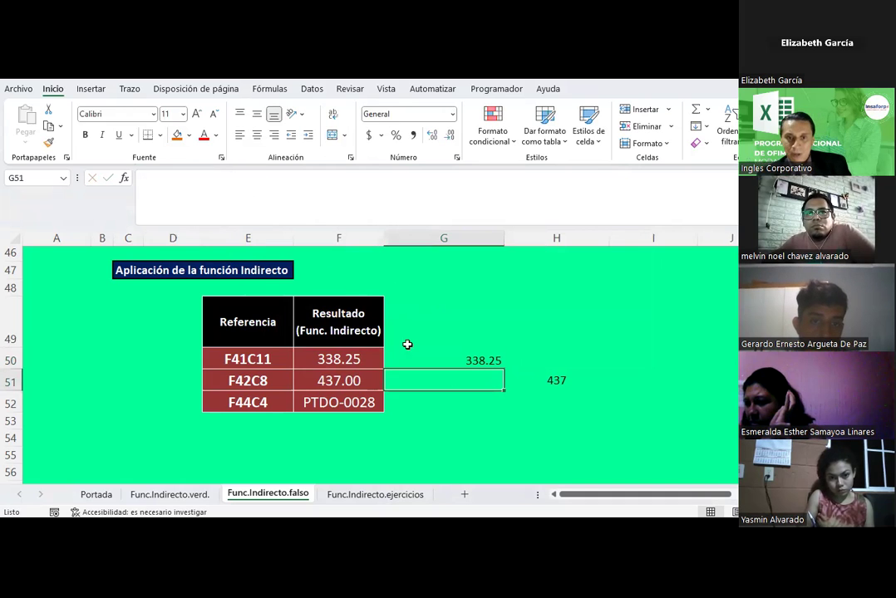
pyautogui.click(480, 362)
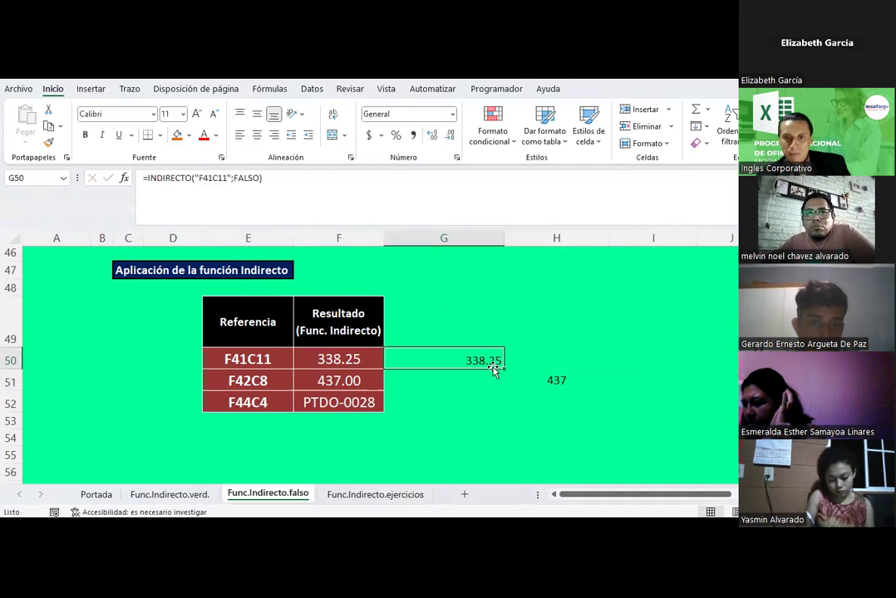
pyautogui.click(256, 114)
pyautogui.click(257, 134)
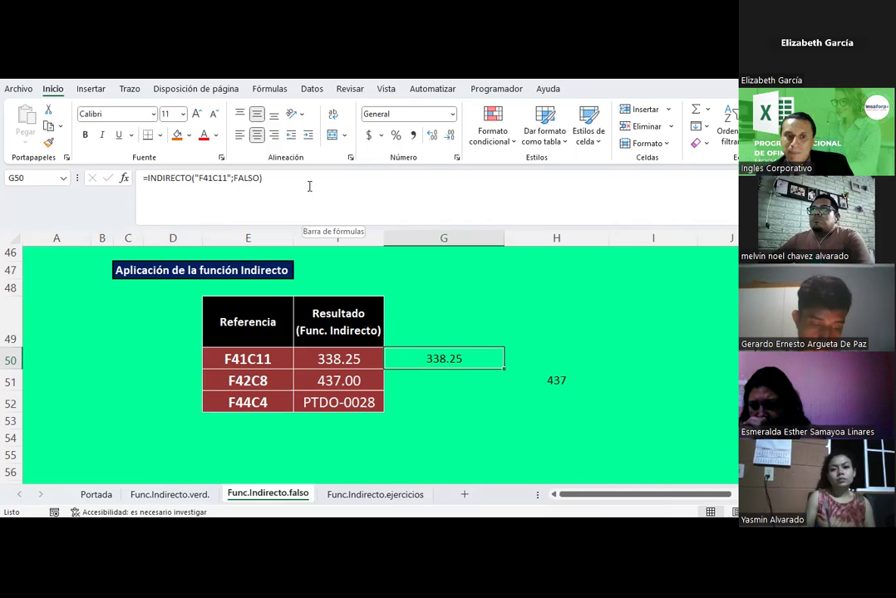
pyautogui.click(187, 495)
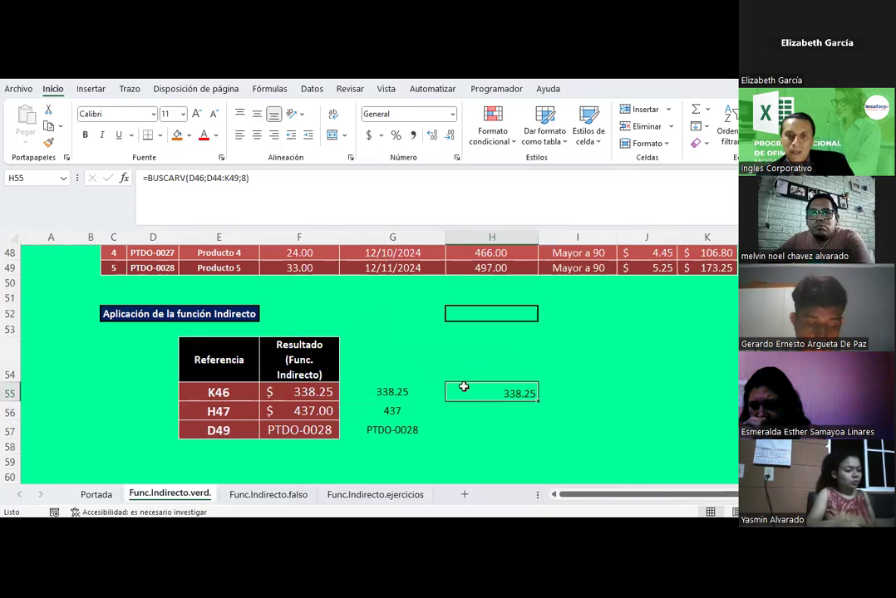
pyautogui.click(390, 394)
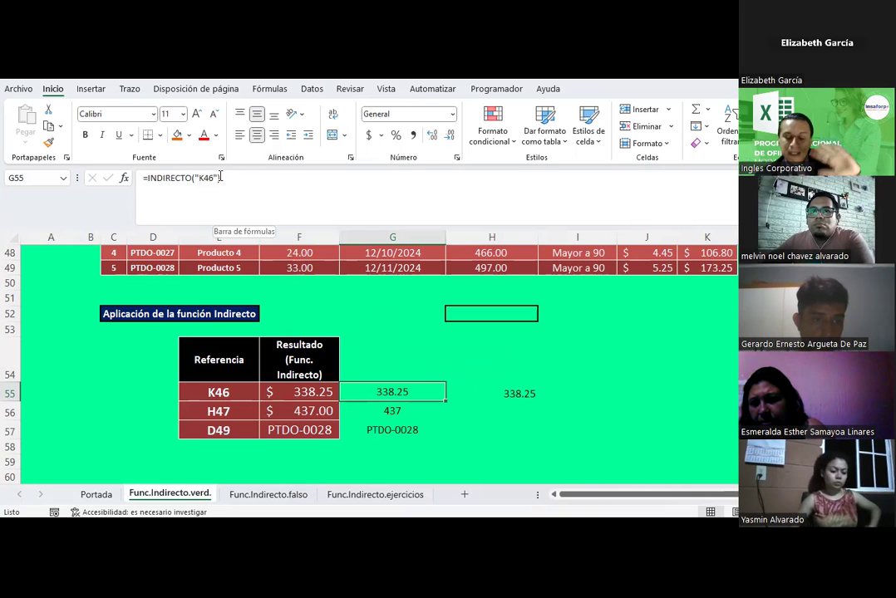
pyautogui.click(426, 345)
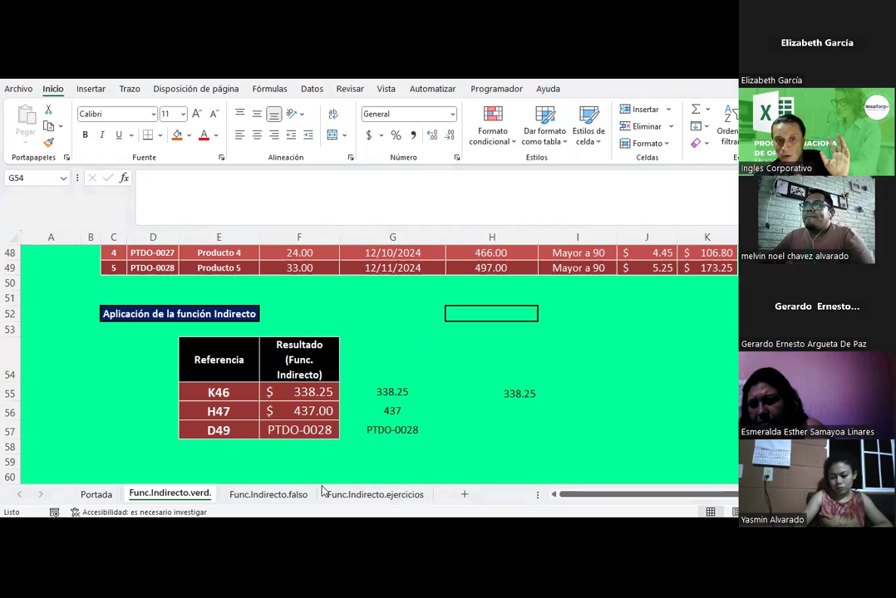
pyautogui.click(282, 495)
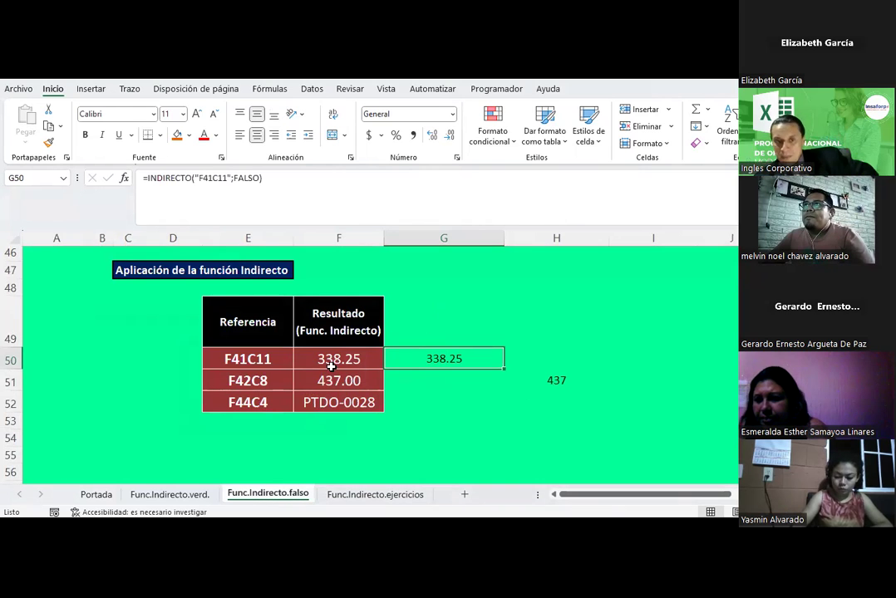
# Select E50:F52, view the Func.Indirecto.ejercicios sheet, then return to Func.Indirecto.falso
pyautogui.moveTo(283, 358); pyautogui.dragTo(320, 399)
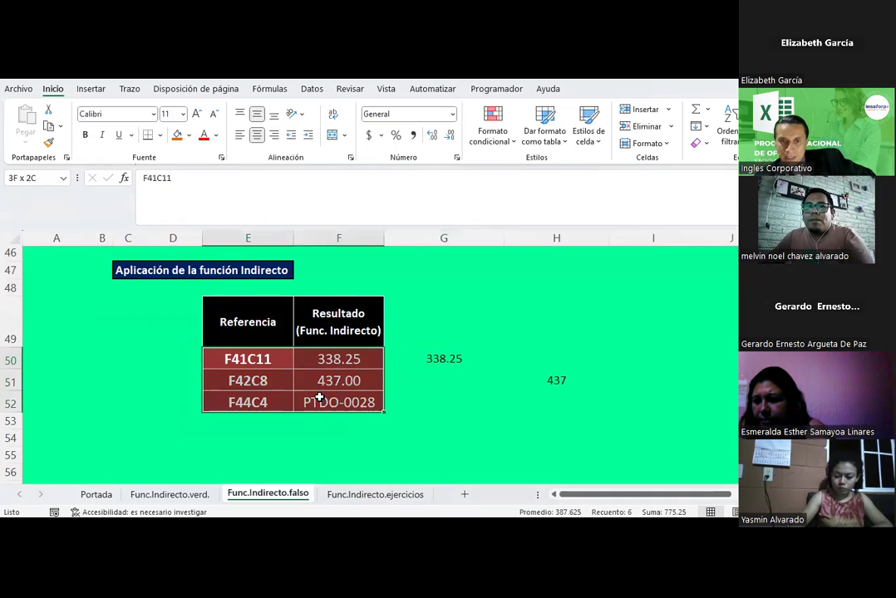
pyautogui.click(473, 407)
pyautogui.click(390, 496)
pyautogui.scroll(-2, 478, 413)
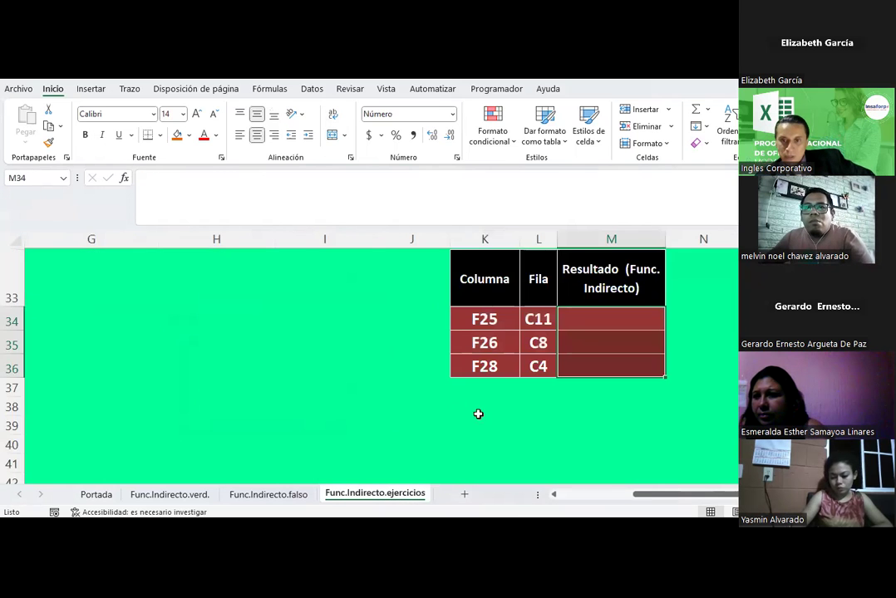
pyautogui.moveTo(647, 496); pyautogui.dragTo(548, 493)
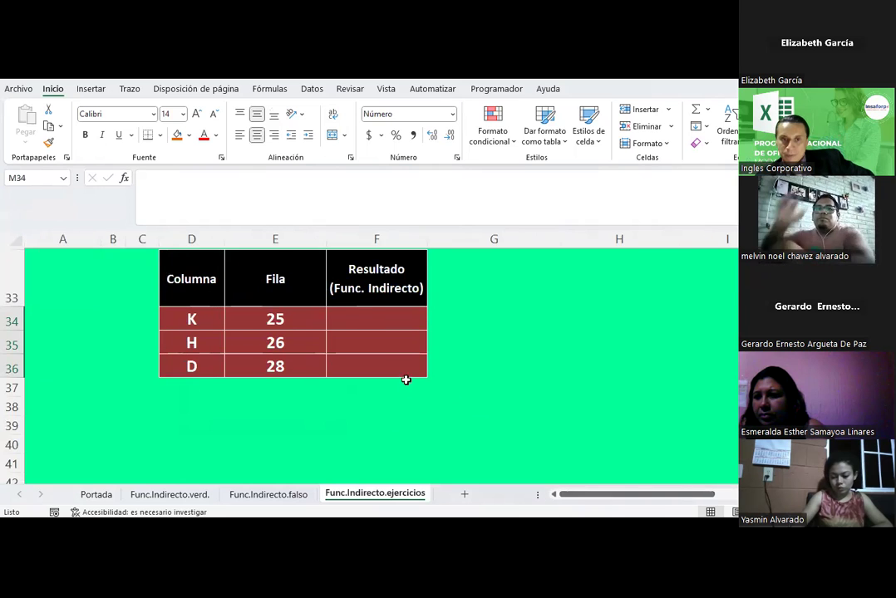
pyautogui.click(241, 495)
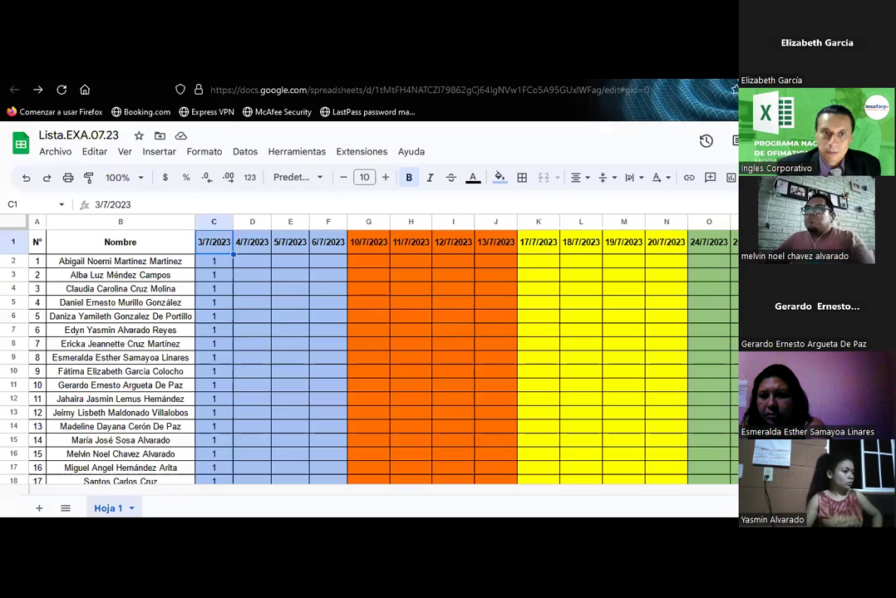
# Enter 0 in D2 and 1 in D3 and D4 for 4/7/2023
pyautogui.click(251, 264)
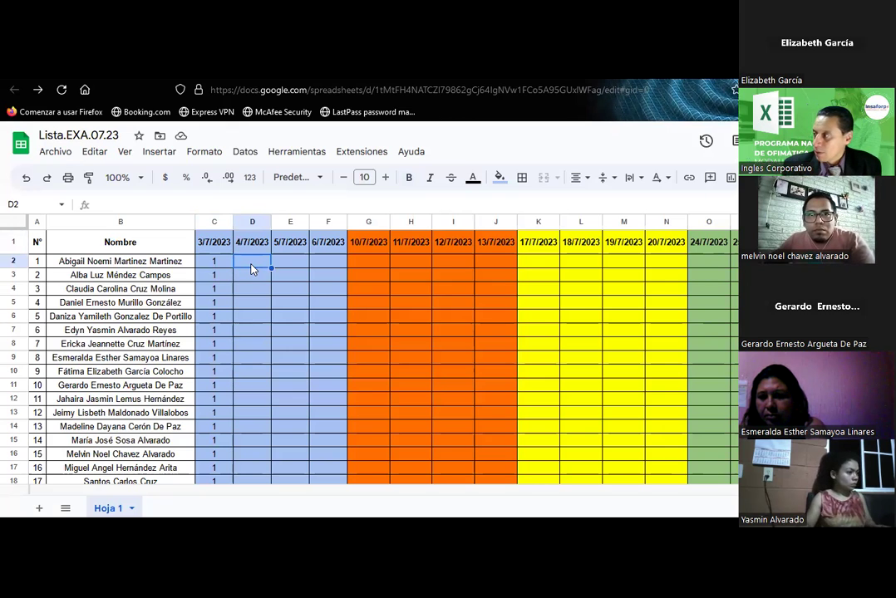
pyautogui.doubleClick(252, 263)
pyautogui.write('0')
pyautogui.press('Return')
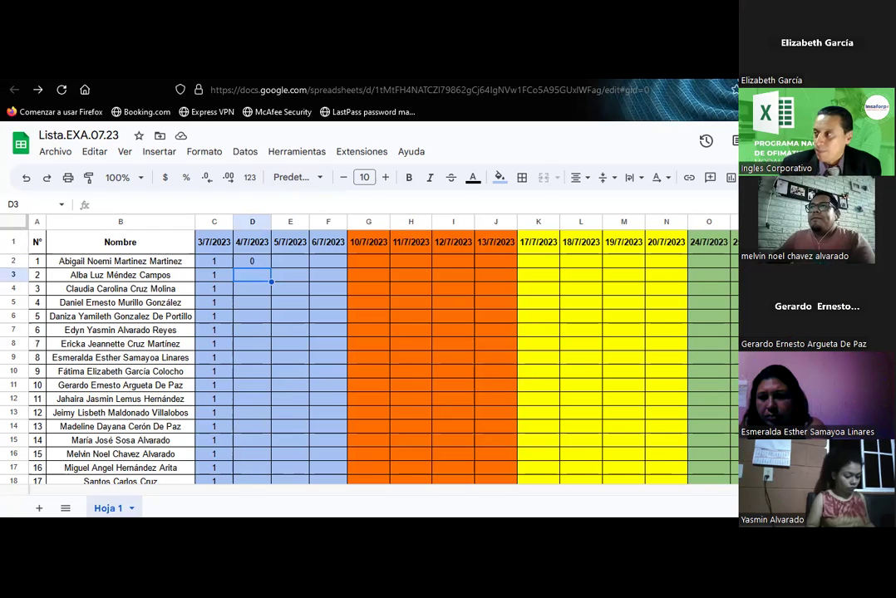
pyautogui.write('1')
pyautogui.press('Return')
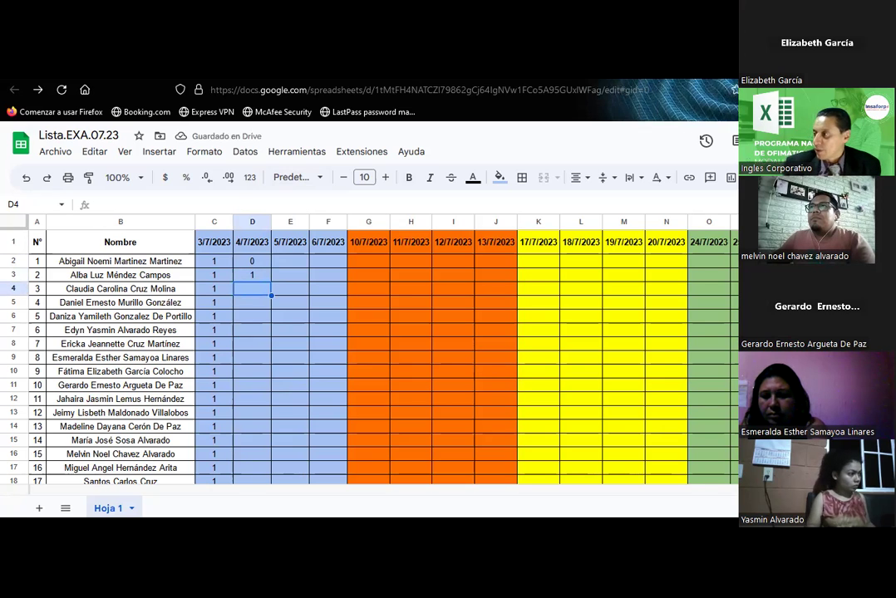
pyautogui.write('1')
pyautogui.press('Return')
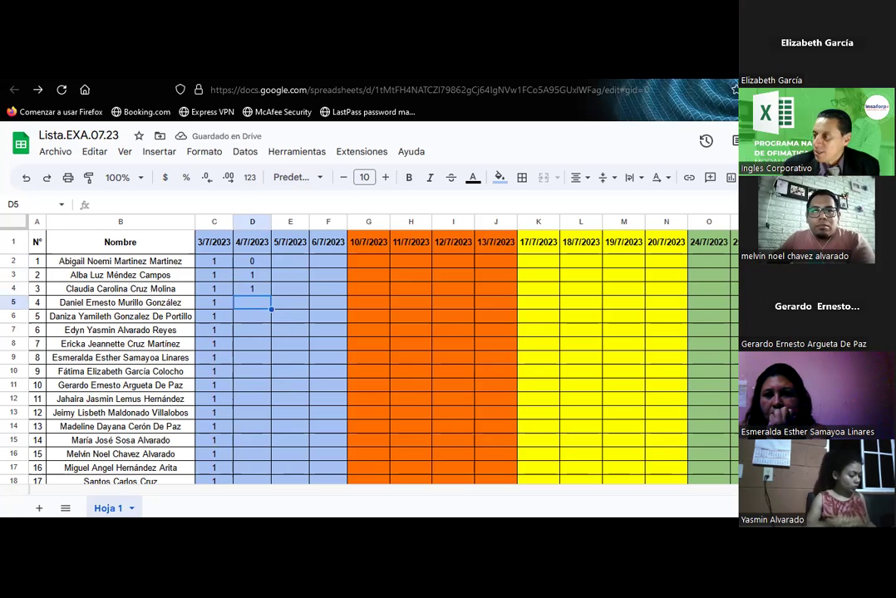
# Enter 1 in D5 through D9, correcting D9 from 0 to 1
pyautogui.write('1')
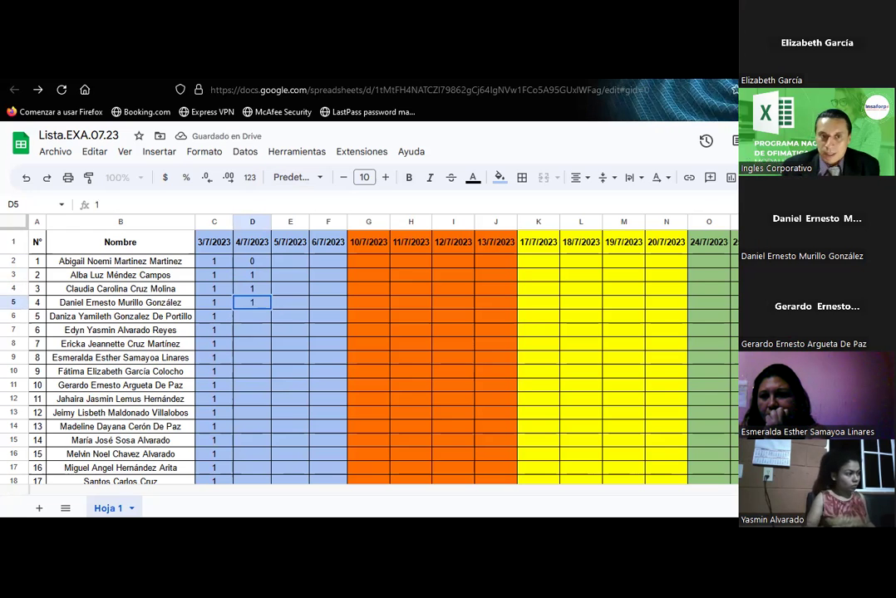
pyautogui.press('Return')
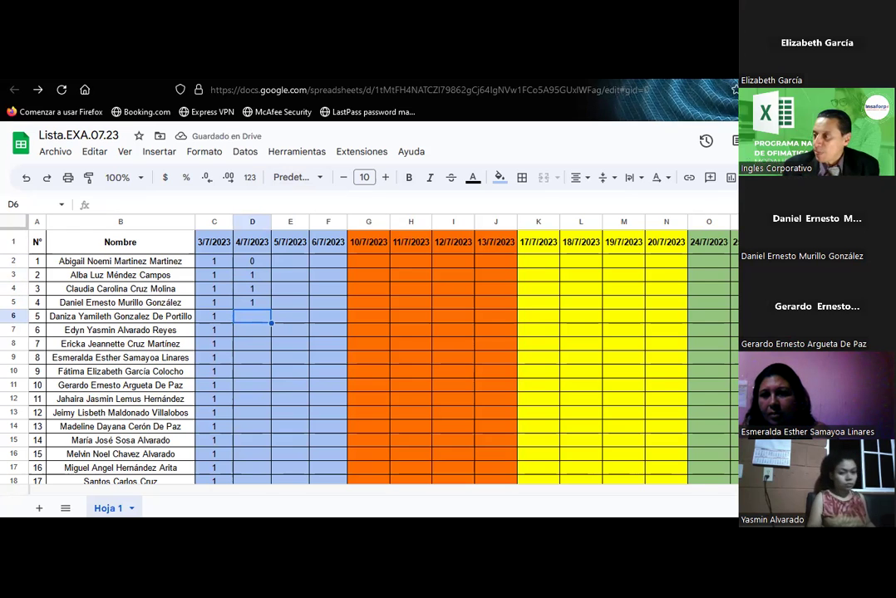
pyautogui.write('1')
pyautogui.press('Return')
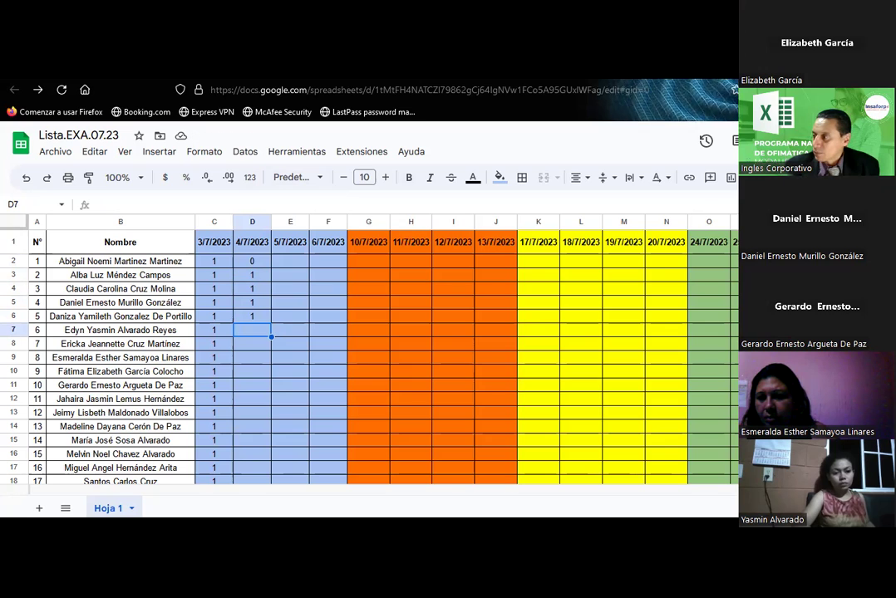
pyautogui.write('1')
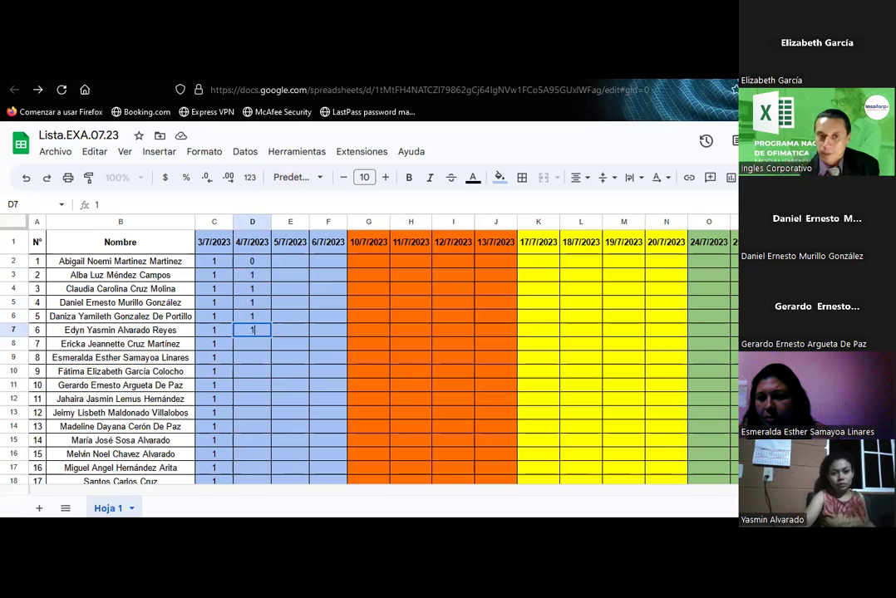
pyautogui.press('Return')
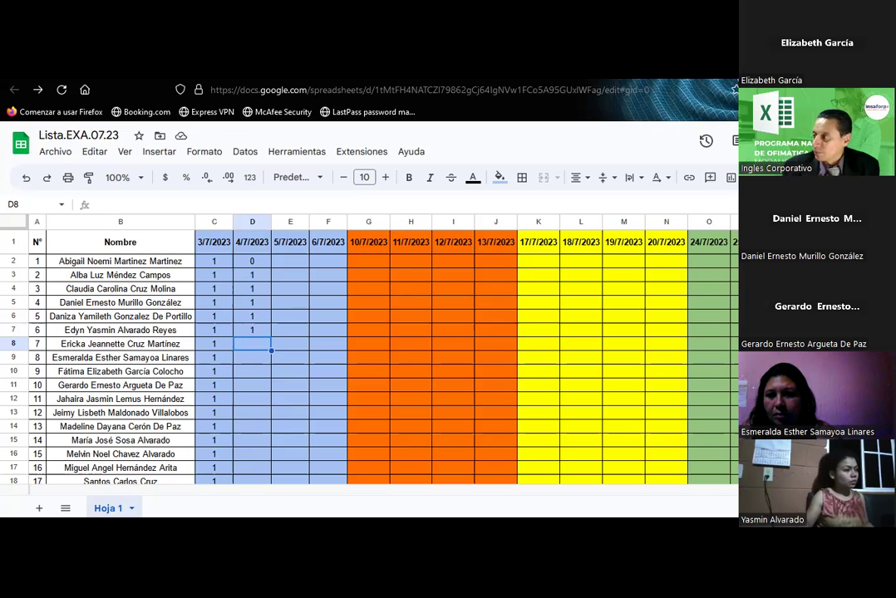
pyautogui.write('1')
pyautogui.press('Return')
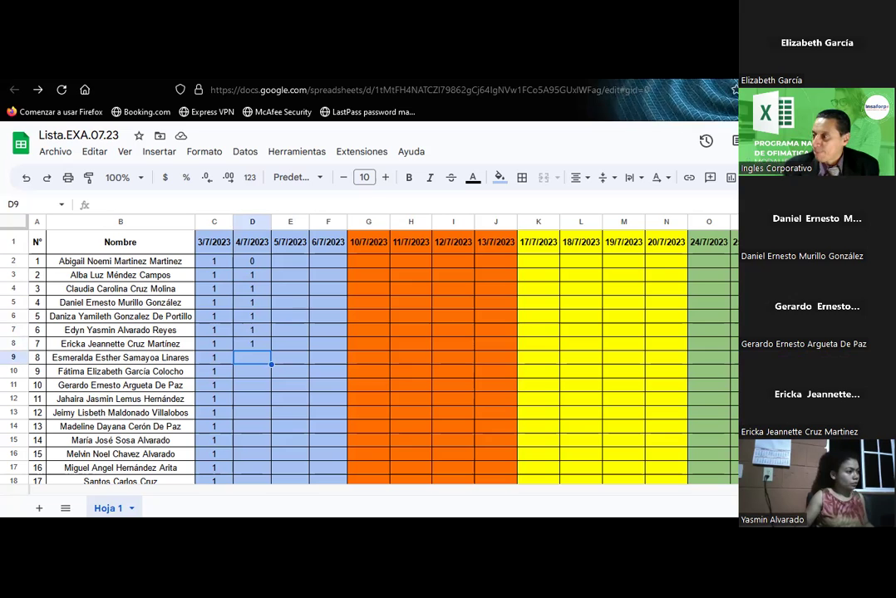
pyautogui.write('0')
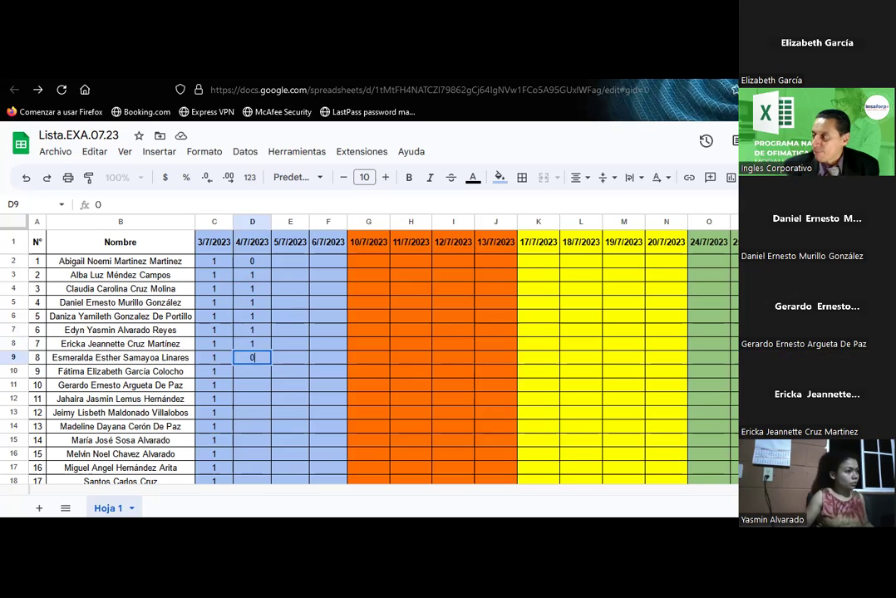
pyautogui.press('Return')
pyautogui.press('Up')
pyautogui.write('1')
pyautogui.press('Return')
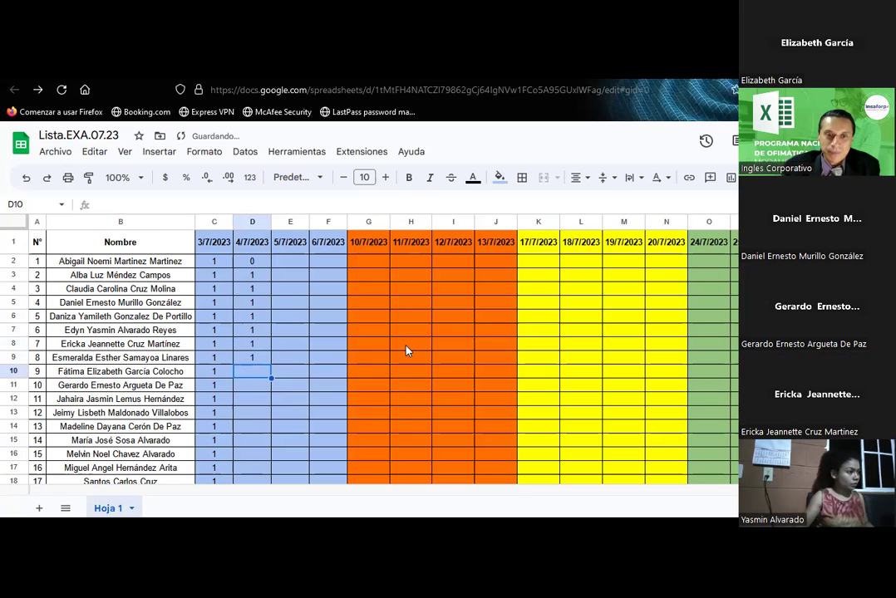
# Enter 1, 1 and 0 in D10–D12, then recheck the 0 in D12
pyautogui.scroll(-2, 406, 351)
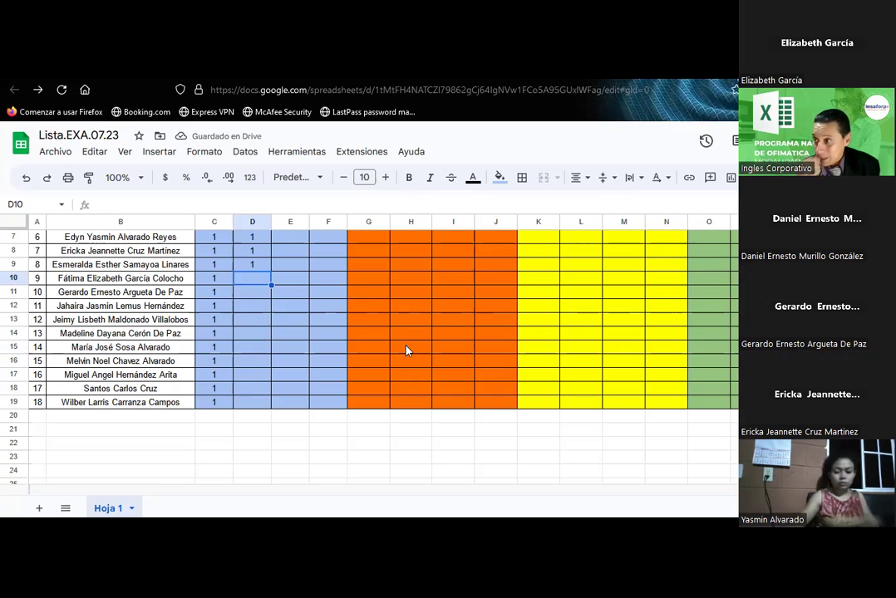
pyautogui.write('1')
pyautogui.press('Return')
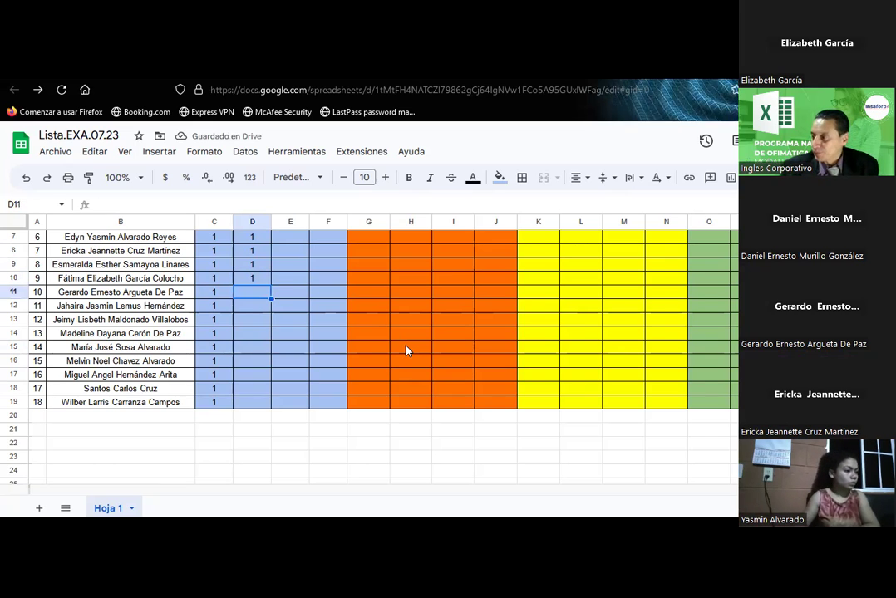
pyautogui.write('1')
pyautogui.press('Return')
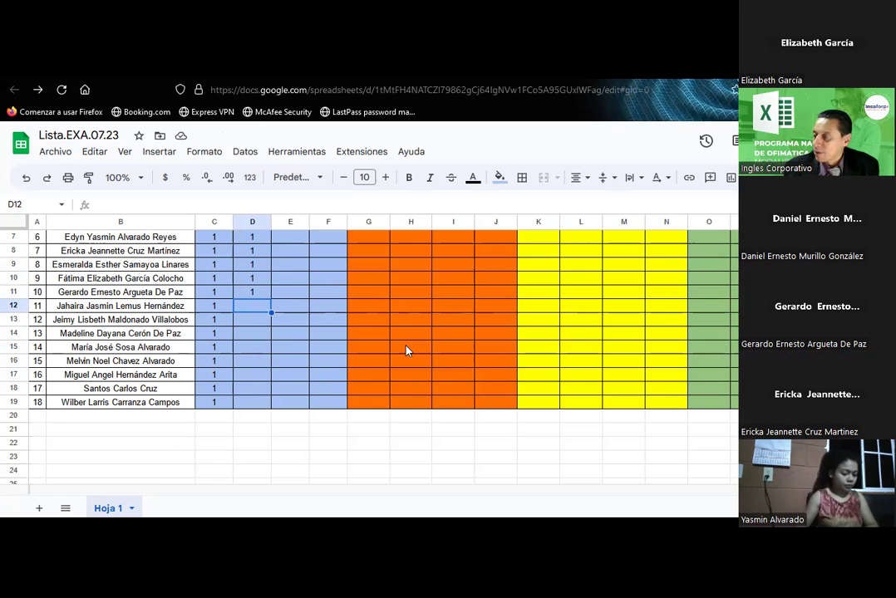
pyautogui.write('0')
pyautogui.press('Return')
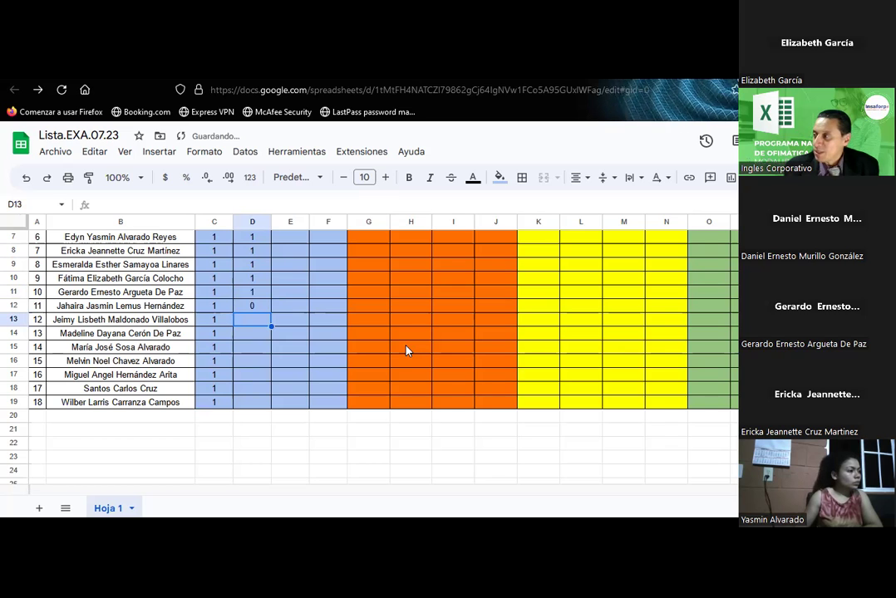
pyautogui.press('Up')
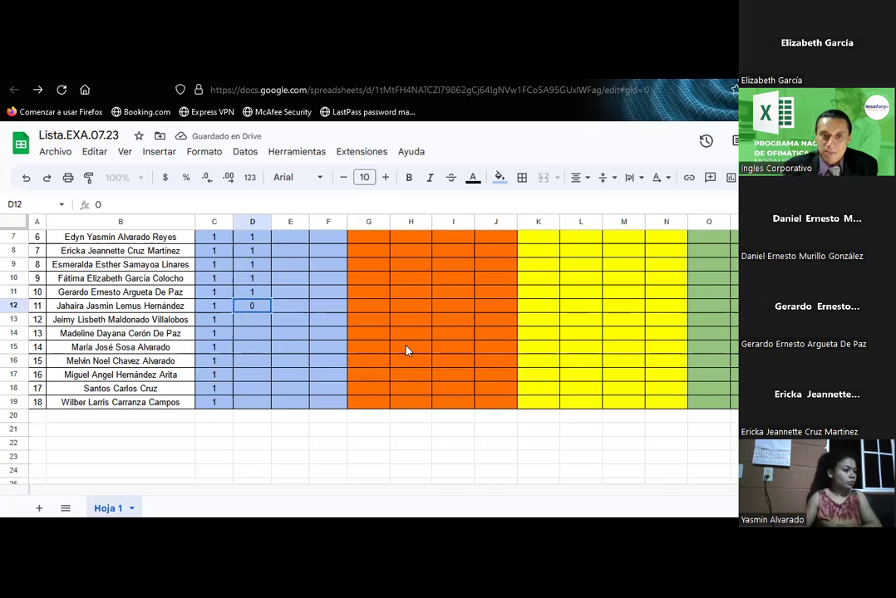
pyautogui.press('Down')
# Enter 1, 0, 1, 1 in D13 through D16
pyautogui.write('1')
pyautogui.press('Return')
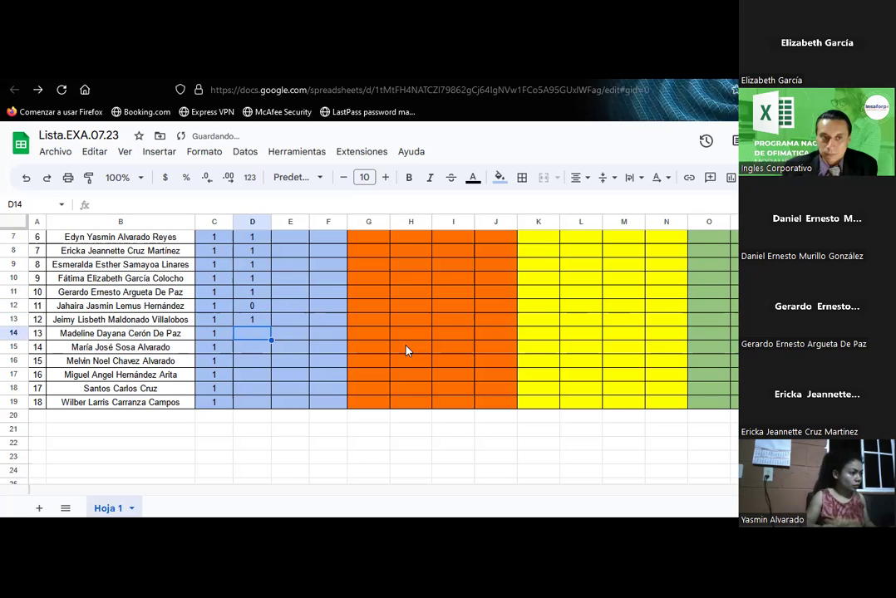
pyautogui.write('0')
pyautogui.press('Return')
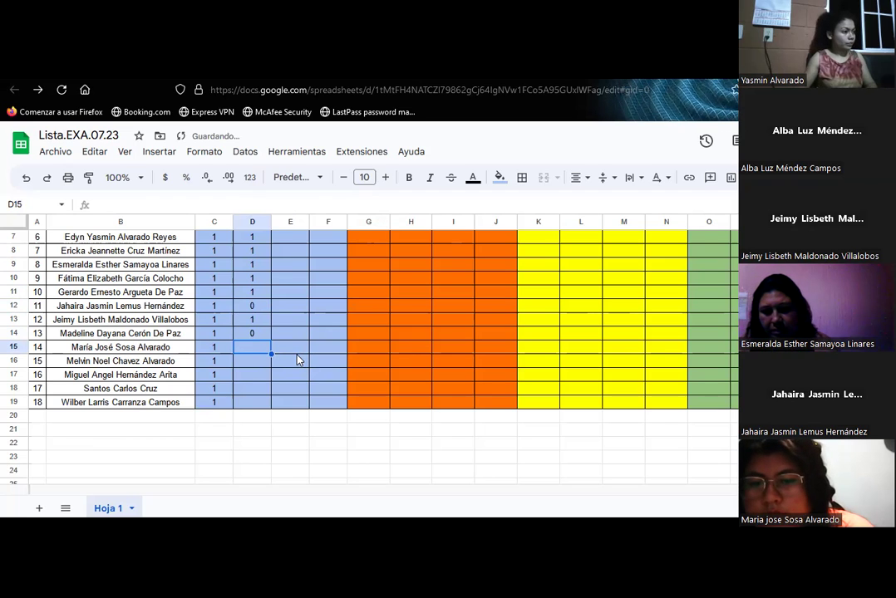
pyautogui.write('1')
pyautogui.press('Return')
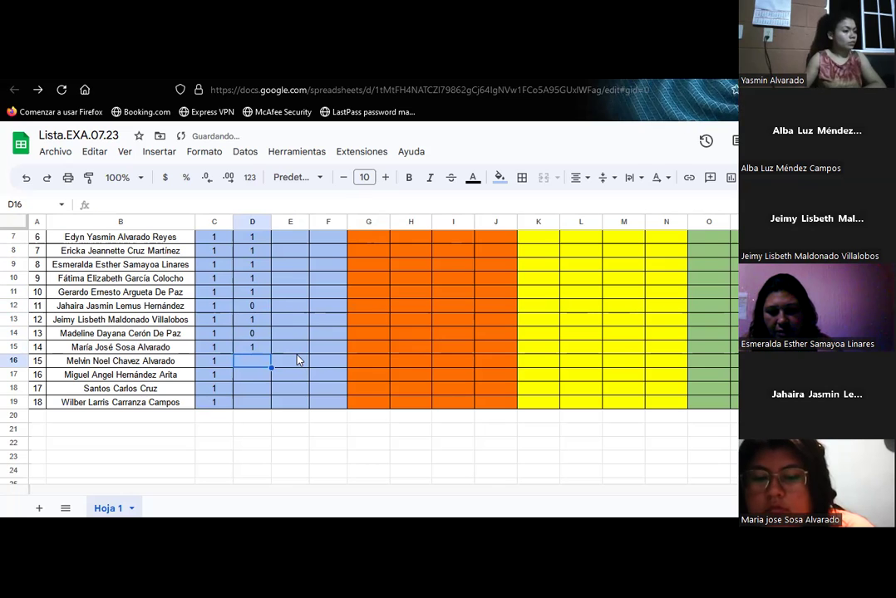
pyautogui.write('1')
pyautogui.press('Return')
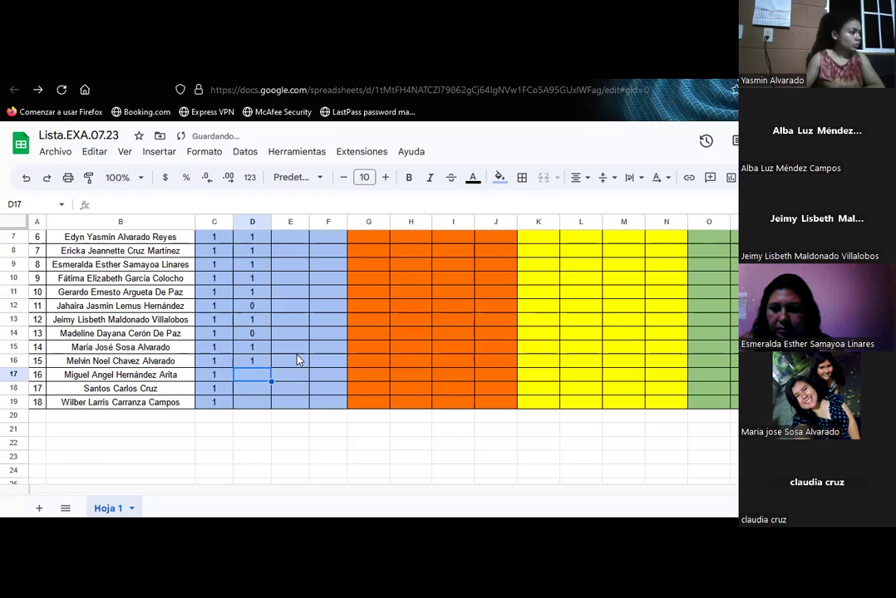
# Enter 0, 1, 1 in D17 through D19 and review the 0 in D17
pyautogui.write('0')
pyautogui.press('Return')
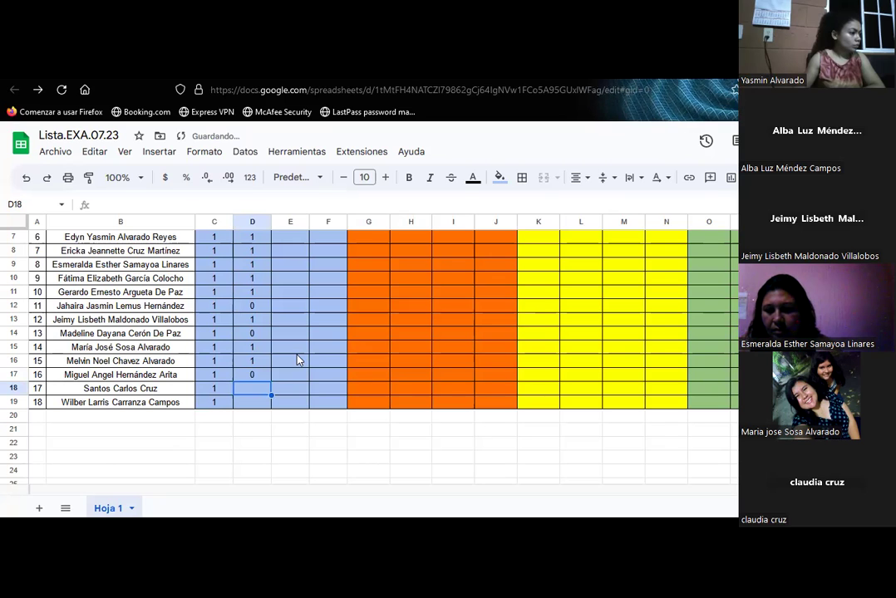
pyautogui.write('1')
pyautogui.press('Return')
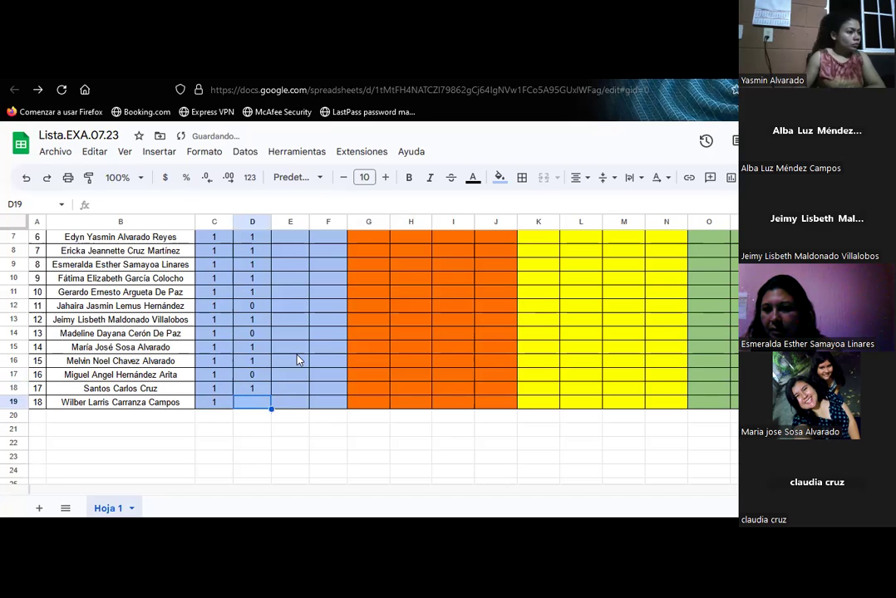
pyautogui.write('1')
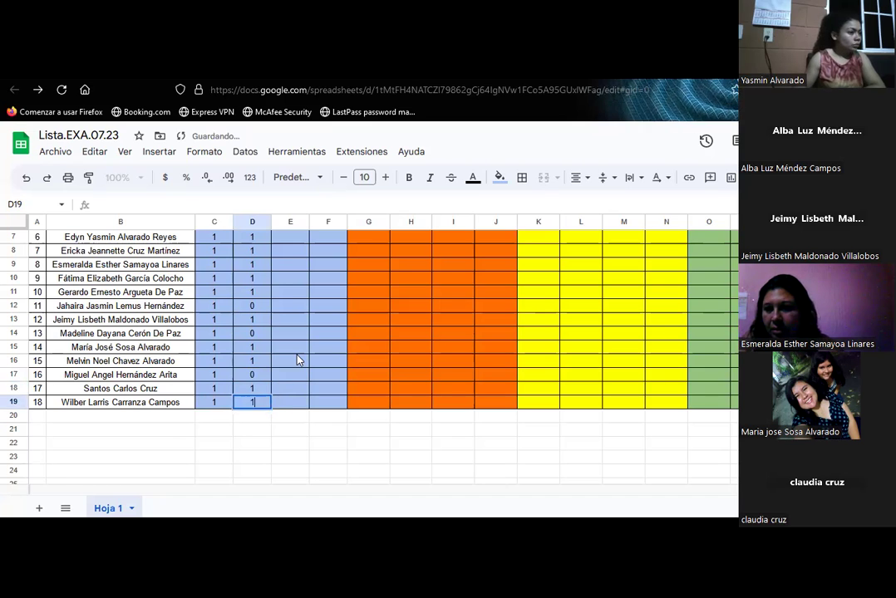
pyautogui.press('Return')
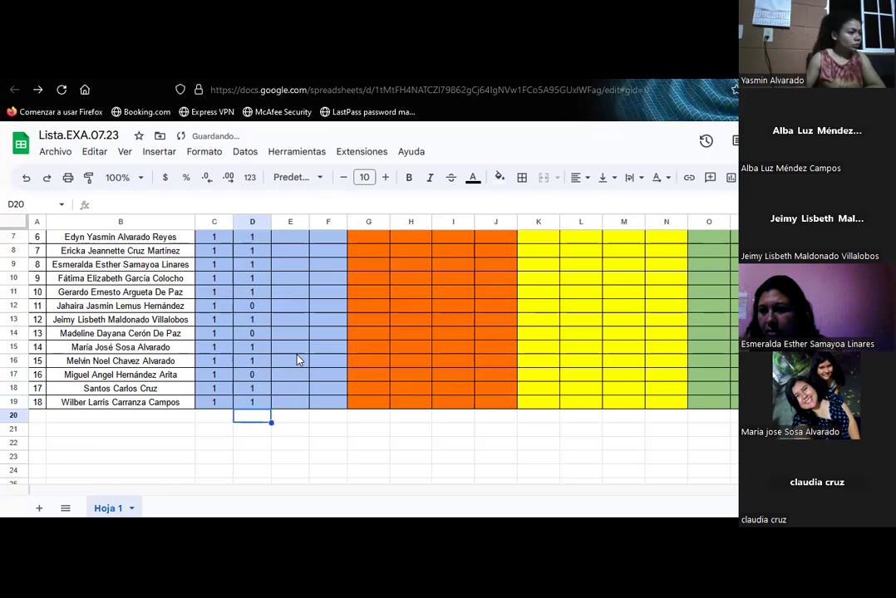
pyautogui.press('Up')
pyautogui.press('Up')
pyautogui.press('Up')
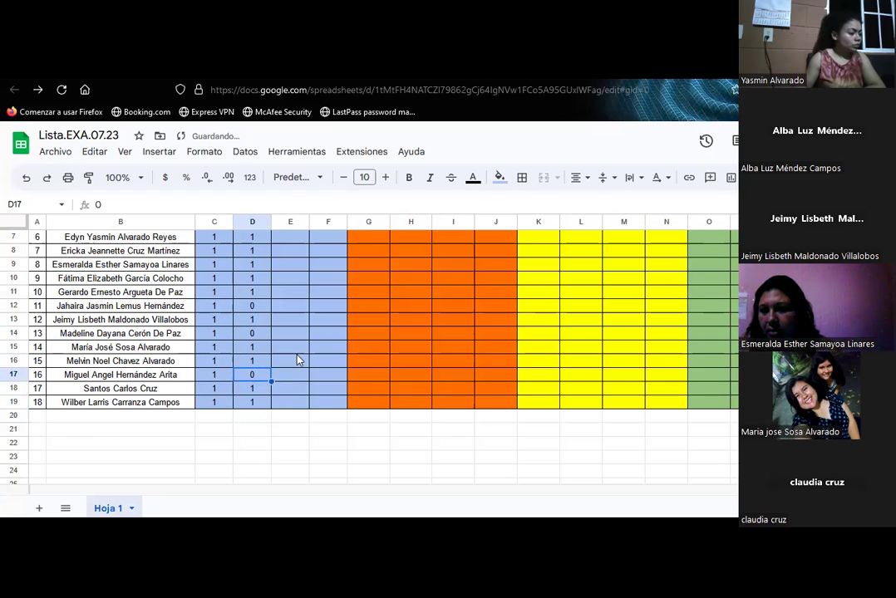
pyautogui.press('Up')
pyautogui.press('Up')
pyautogui.press('Up')
pyautogui.press('Up')
# Overwrite the 0s in D12 (student 11) and D2 (student 1) with 1
pyautogui.press('Down')
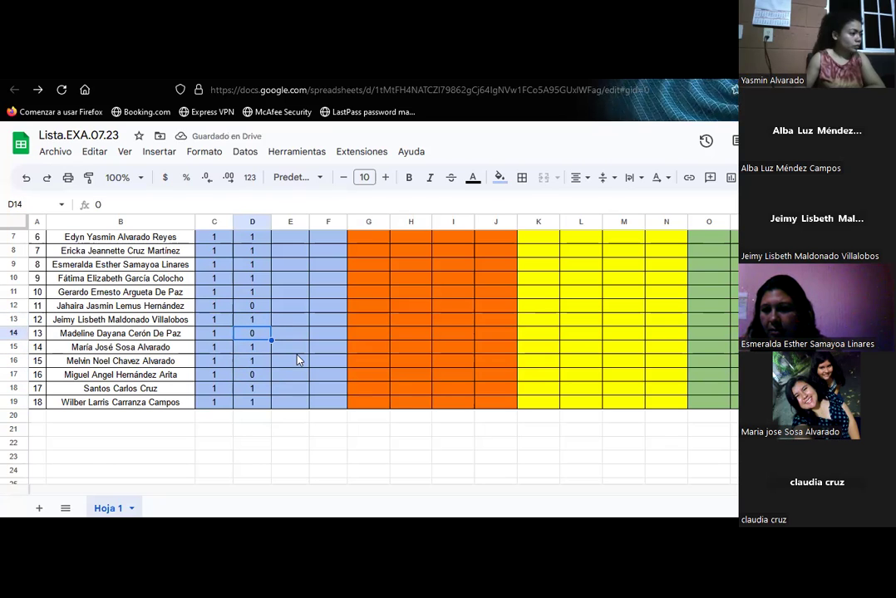
pyautogui.press('Up')
pyautogui.press('Up')
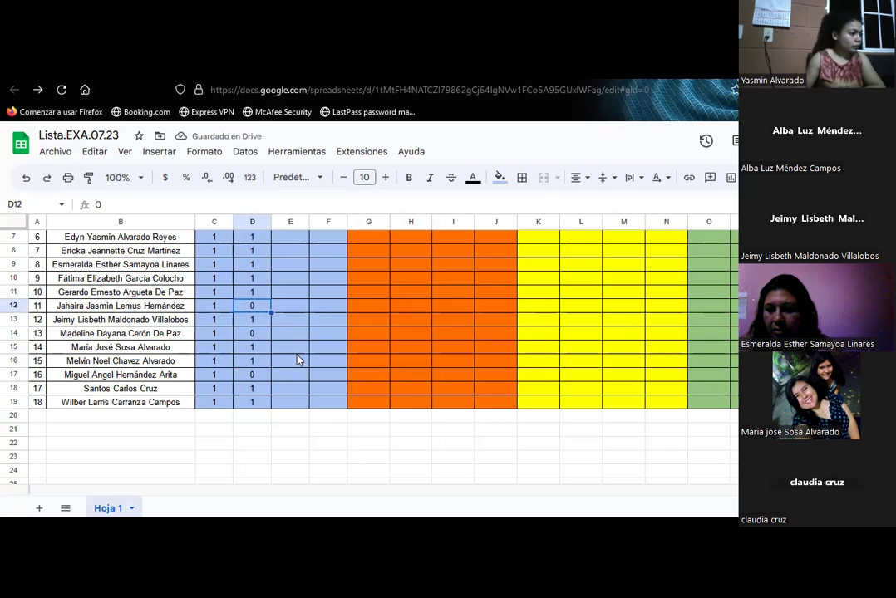
pyautogui.press('Up')
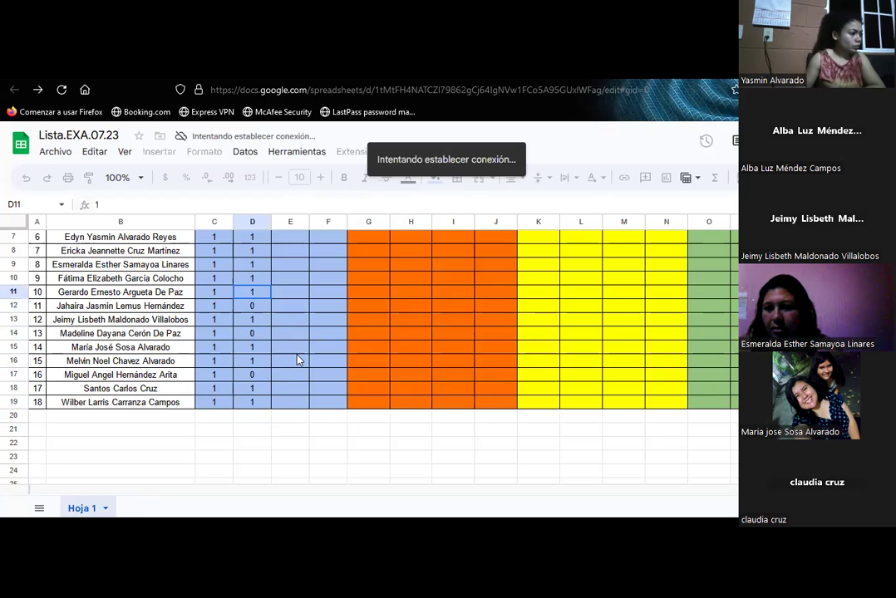
pyautogui.press('Down')
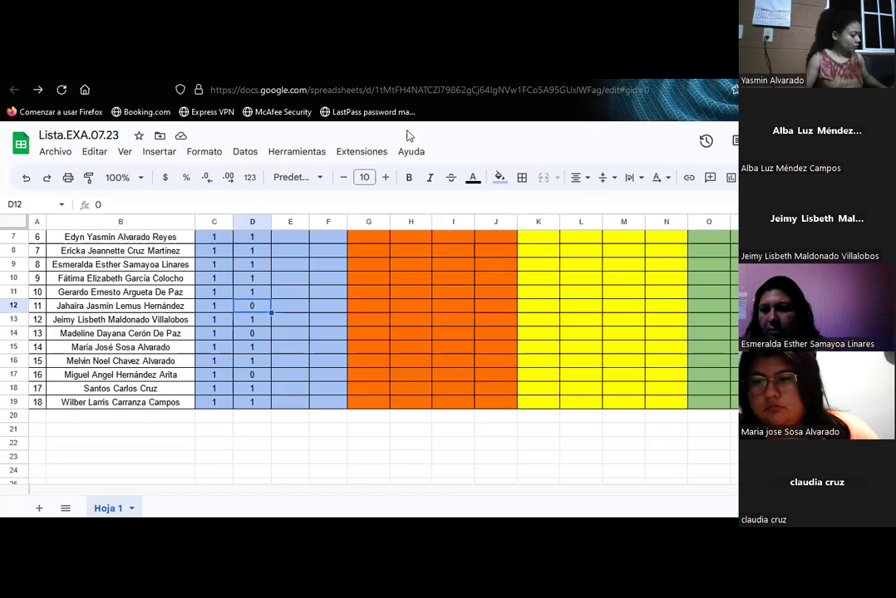
pyautogui.write('1')
pyautogui.press('Up')
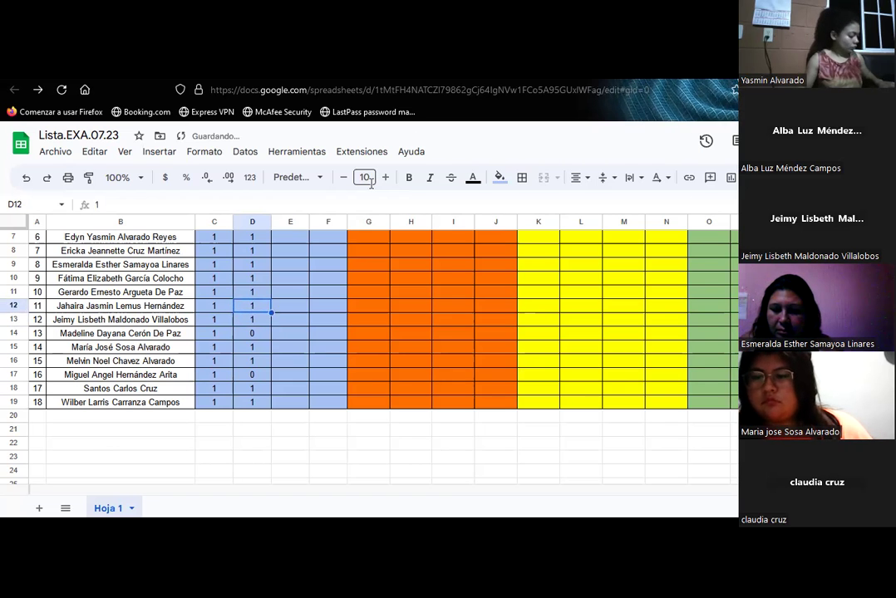
pyautogui.press('Up')
pyautogui.press('Up')
pyautogui.press('Up')
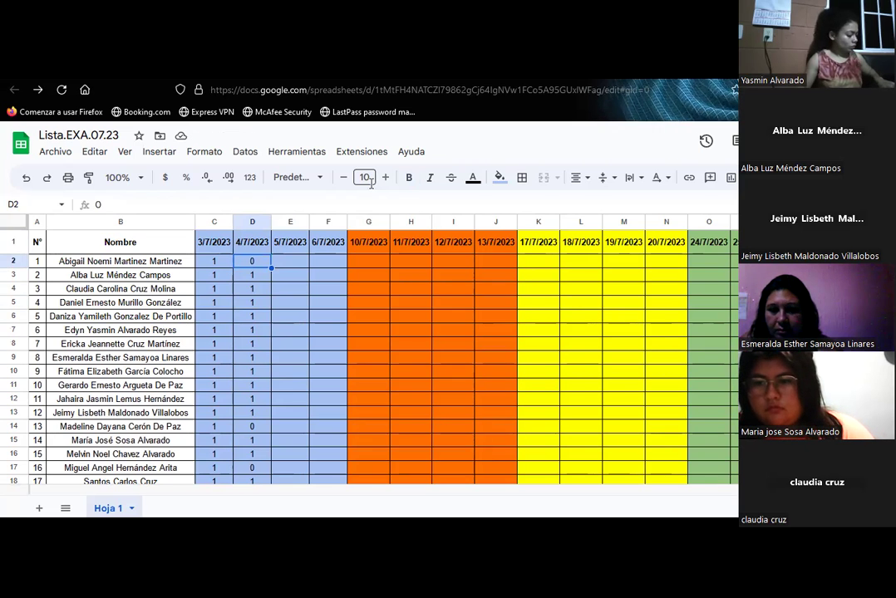
pyautogui.write('1')
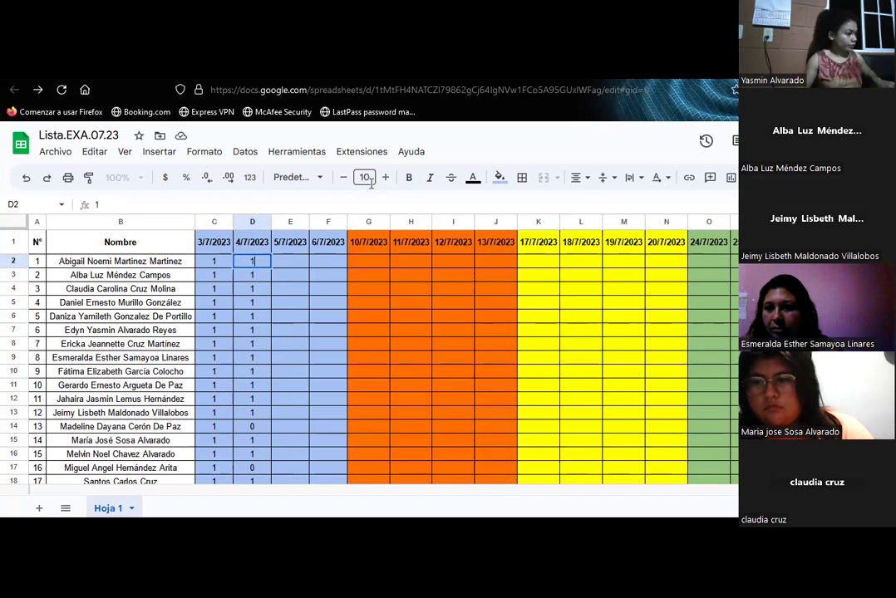
pyautogui.press('Return')
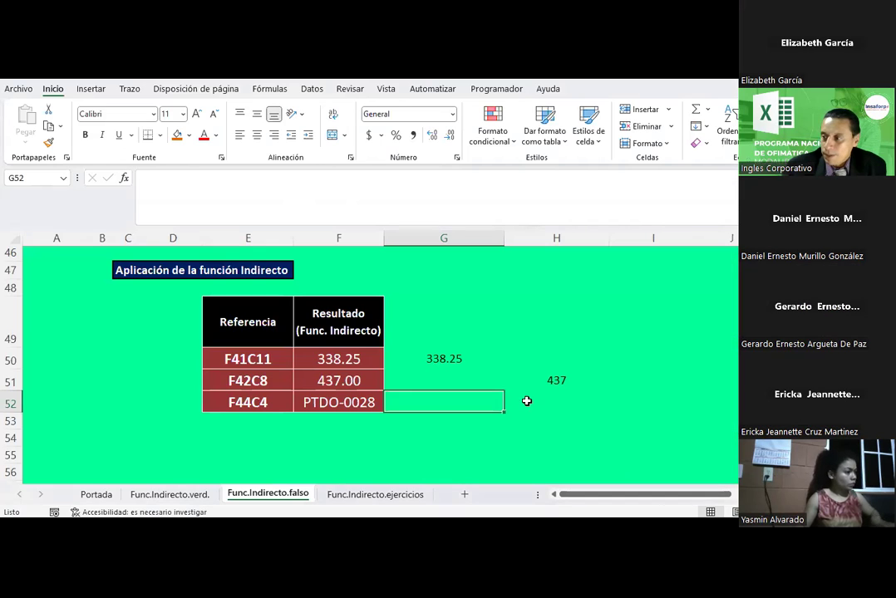
# Switch to the Func.Indirecto.ejercicios sheet
pyautogui.click(415, 497)
pyautogui.click(474, 390)
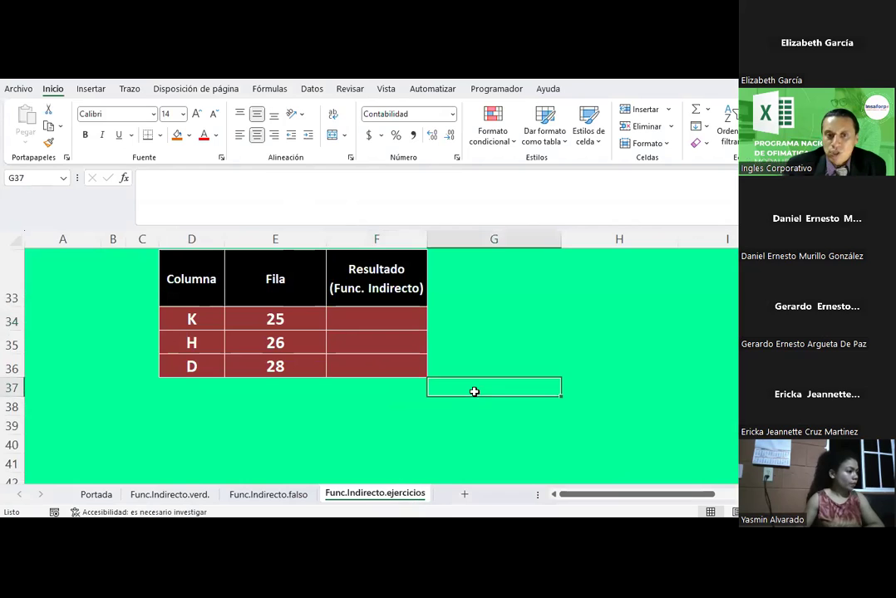
pyautogui.scroll(1, 498, 350)
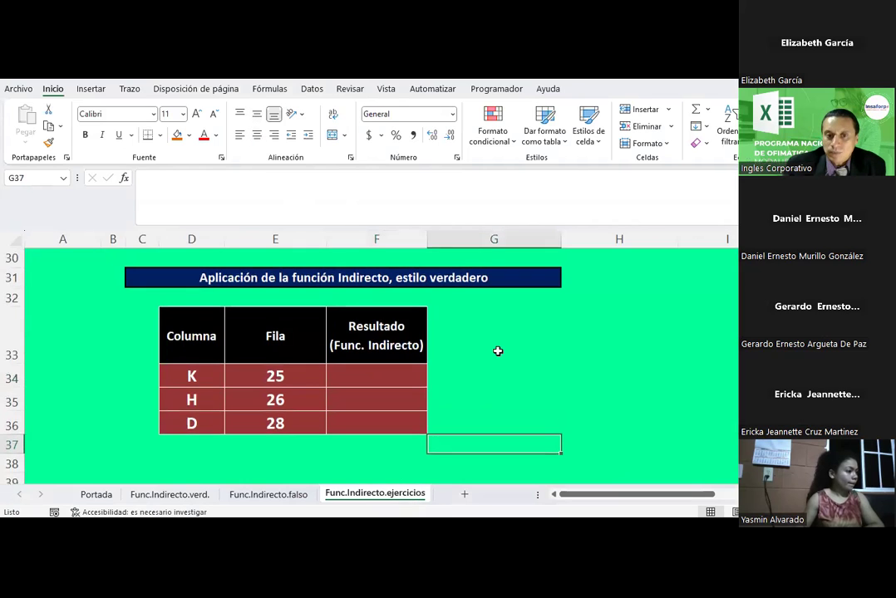
# Point back and forth between column letter K in D34 and row 25 in E34
pyautogui.click(192, 383)
pyautogui.click(274, 373)
pyautogui.click(210, 375)
pyautogui.click(274, 372)
pyautogui.click(194, 378)
pyautogui.click(241, 373)
pyautogui.click(196, 372)
pyautogui.click(280, 376)
pyautogui.click(200, 374)
pyautogui.click(229, 373)
pyautogui.click(220, 374)
pyautogui.click(256, 374)
pyautogui.click(180, 375)
pyautogui.click(260, 378)
pyautogui.click(192, 374)
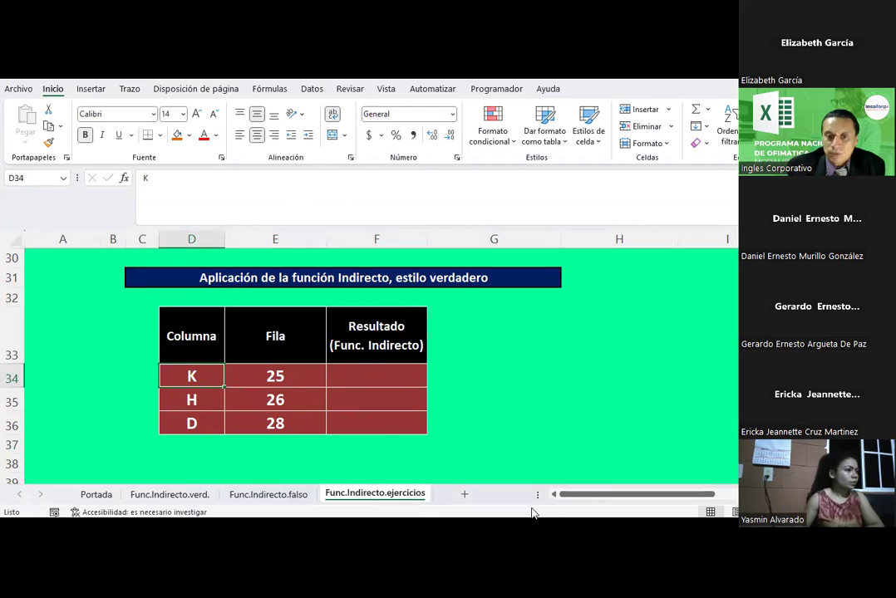
# Select result cell F34 and locate the Monto total value in K25
pyautogui.moveTo(625, 494); pyautogui.dragTo(615, 494)
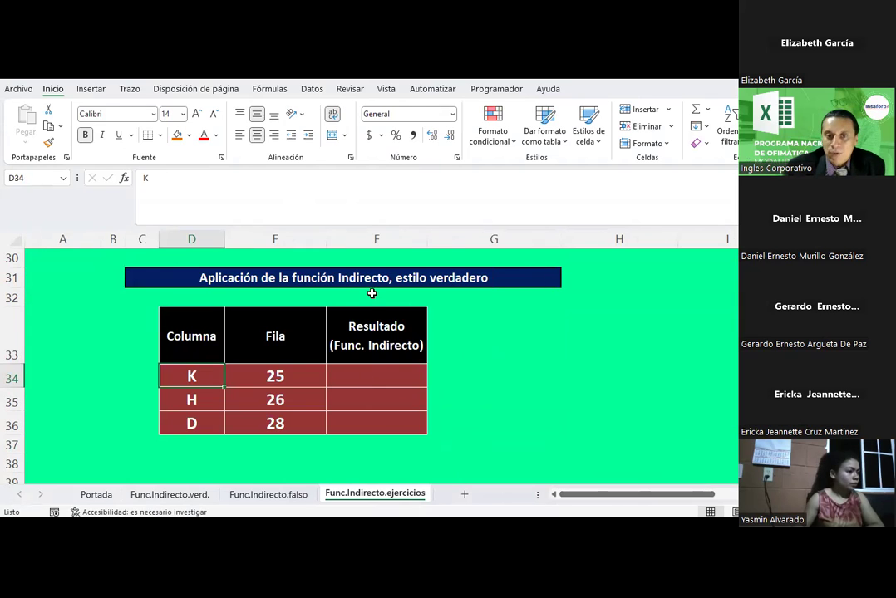
pyautogui.click(379, 382)
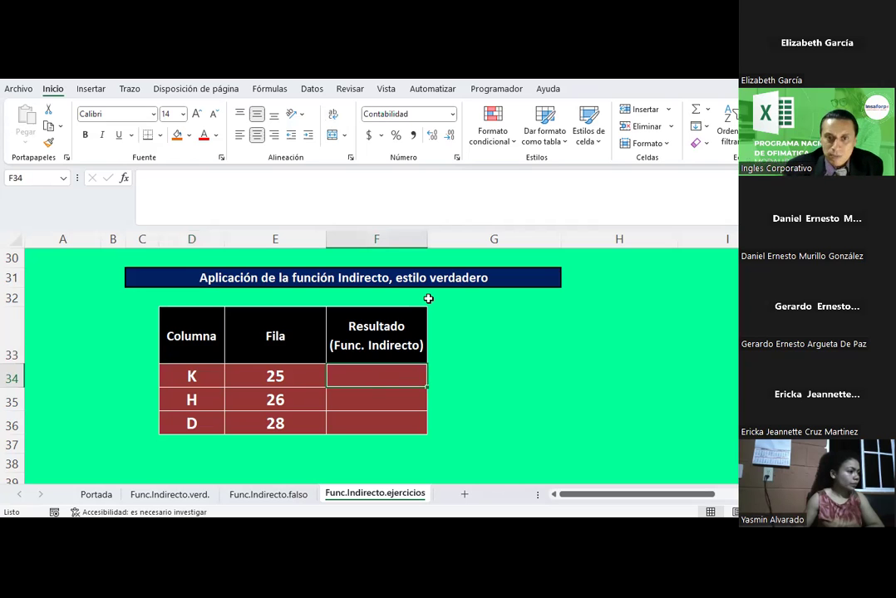
pyautogui.scroll(3, 428, 298)
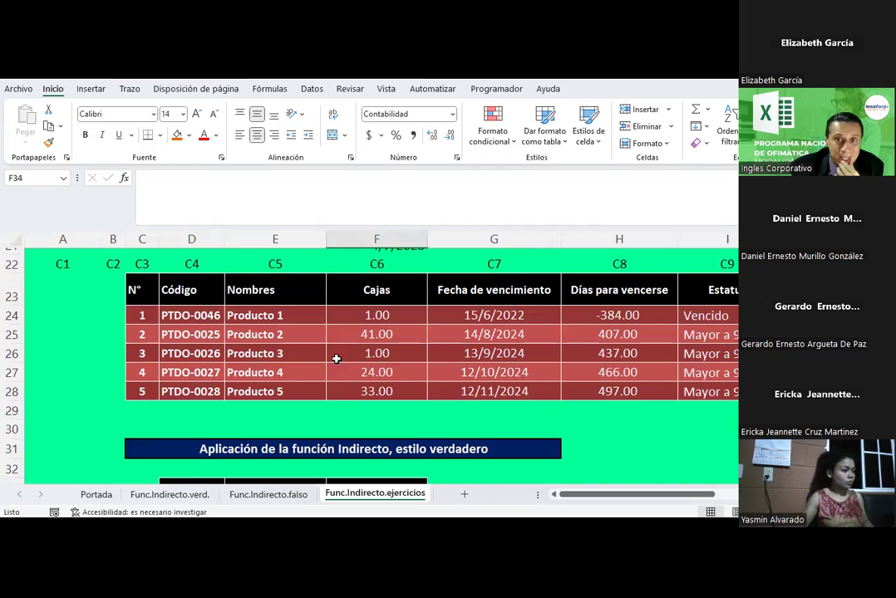
pyautogui.moveTo(636, 495); pyautogui.dragTo(706, 495)
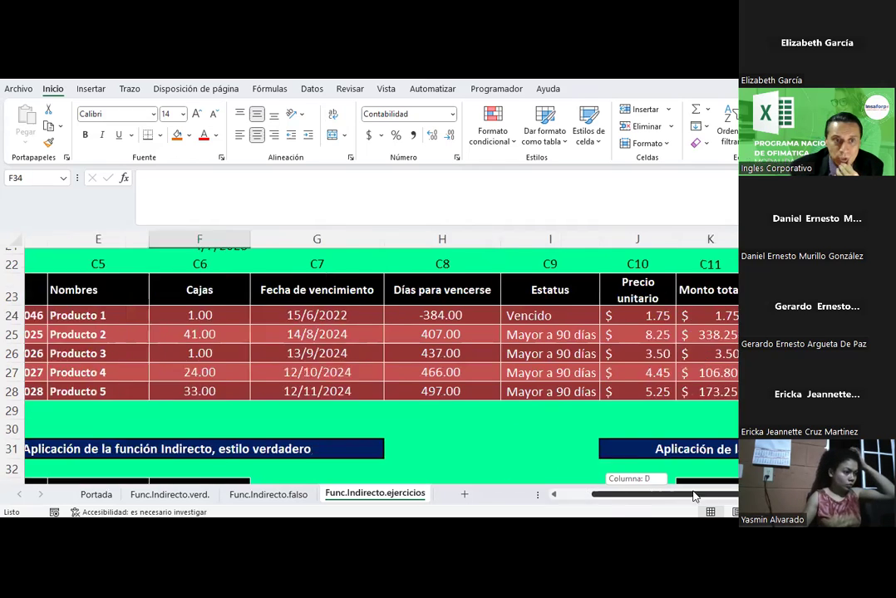
pyautogui.click(486, 334)
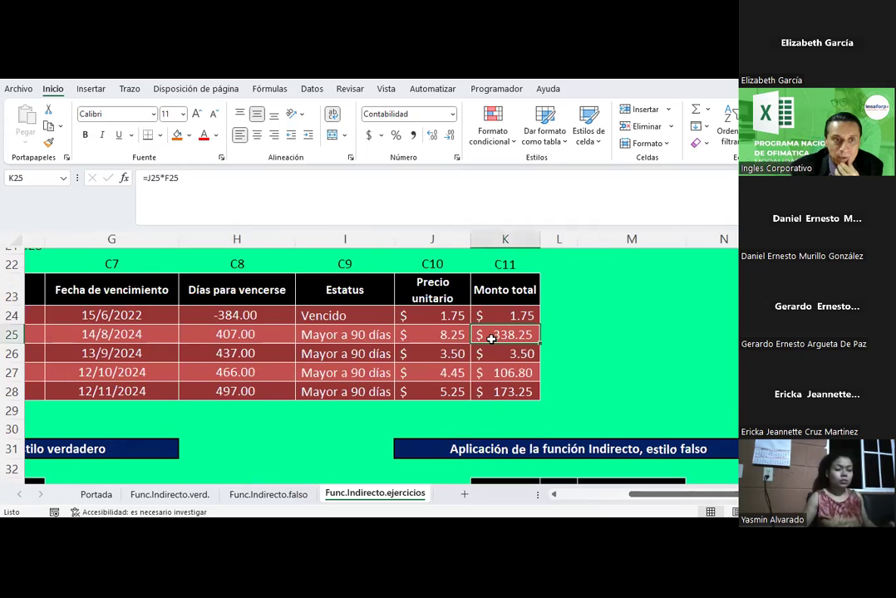
pyautogui.moveTo(636, 495); pyautogui.dragTo(587, 498)
pyautogui.scroll(-2, 376, 426)
# Enter =INDIRECTO(D34&E34;VERDADERO) in F34
pyautogui.click(371, 441)
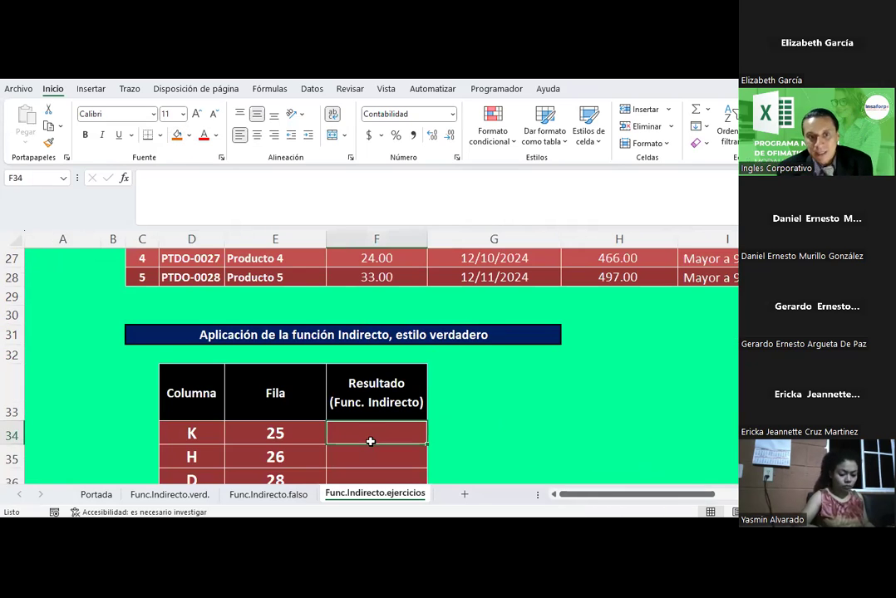
pyautogui.write('=')
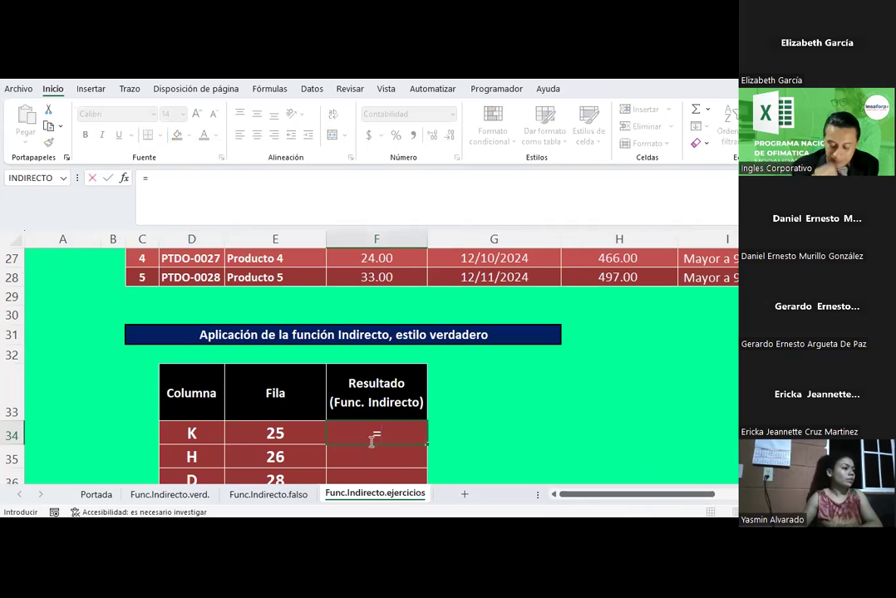
pyautogui.write('INDIRECTO')
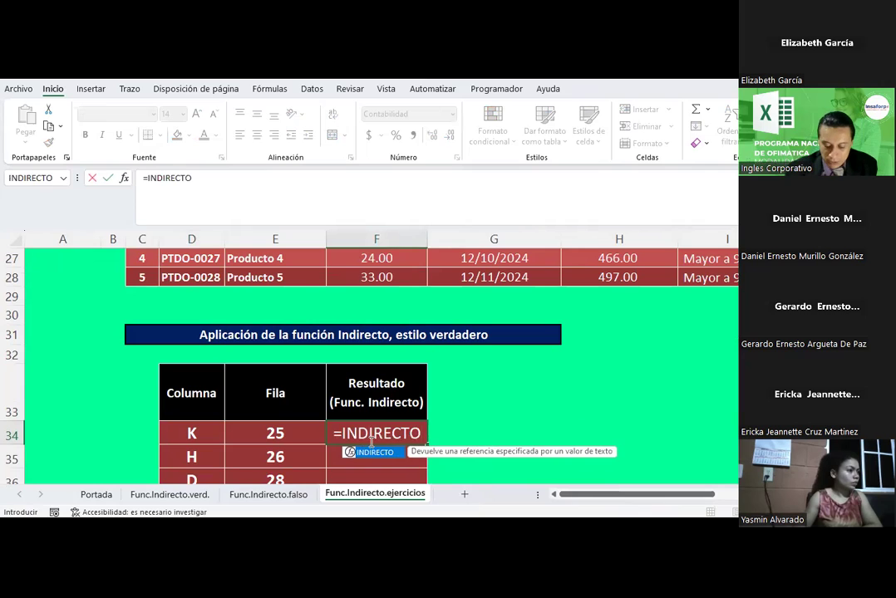
pyautogui.write('(')
pyautogui.click(208, 436)
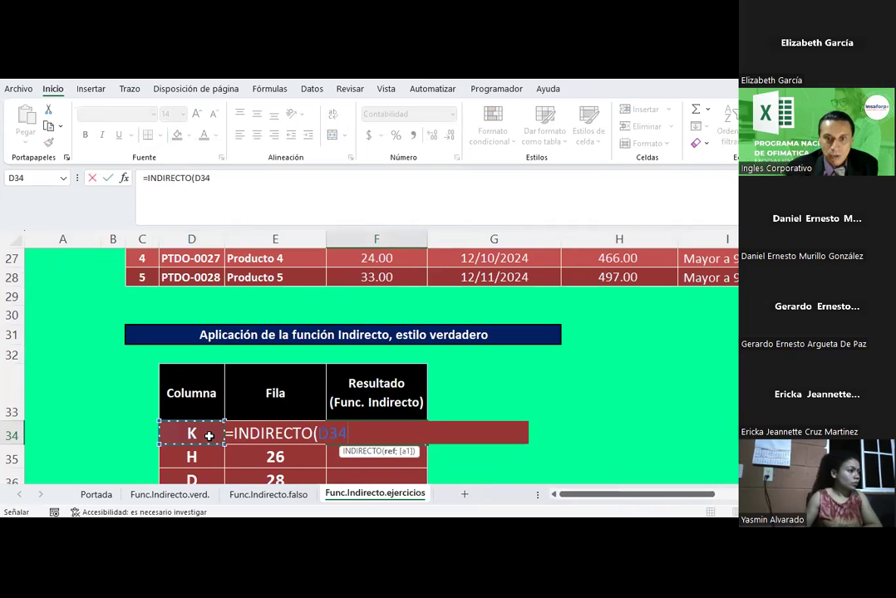
pyautogui.scroll(-1, 183, 353)
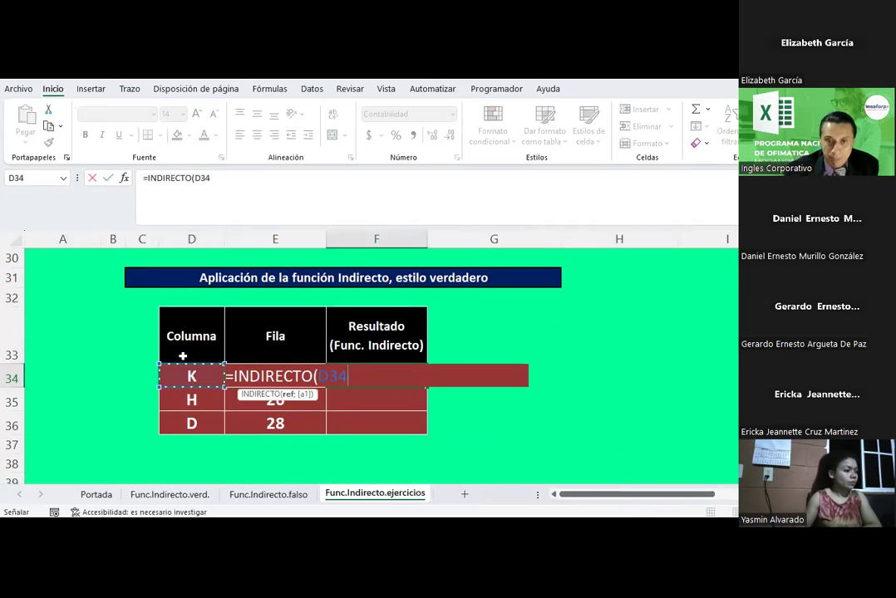
pyautogui.write('&')
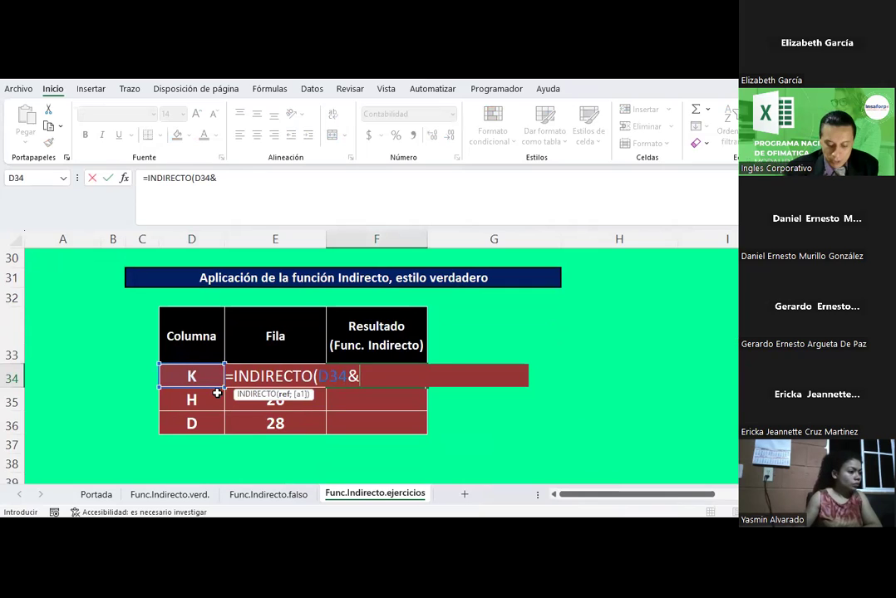
pyautogui.write('E34')
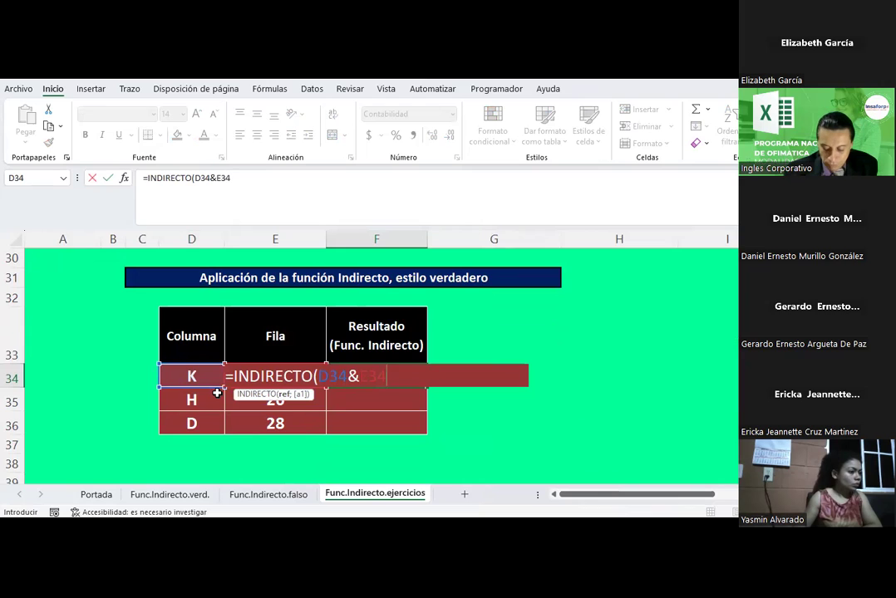
pyautogui.write(';VERDADERO)')
pyautogui.press('Return')
pyautogui.press('Up')
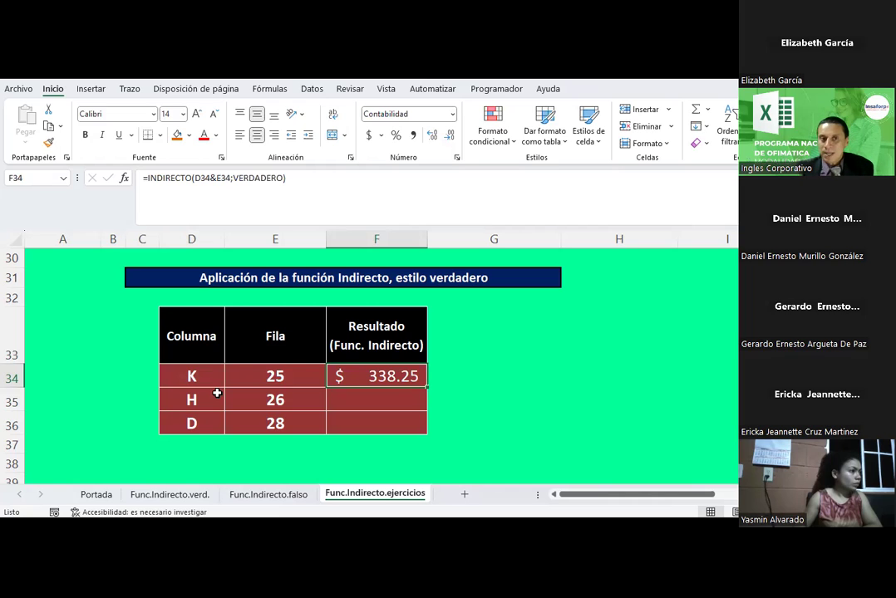
# Revise F34 to =INDIRECTO((D34&E34);VERDADERO) and check its coloured references
pyautogui.click(197, 180)
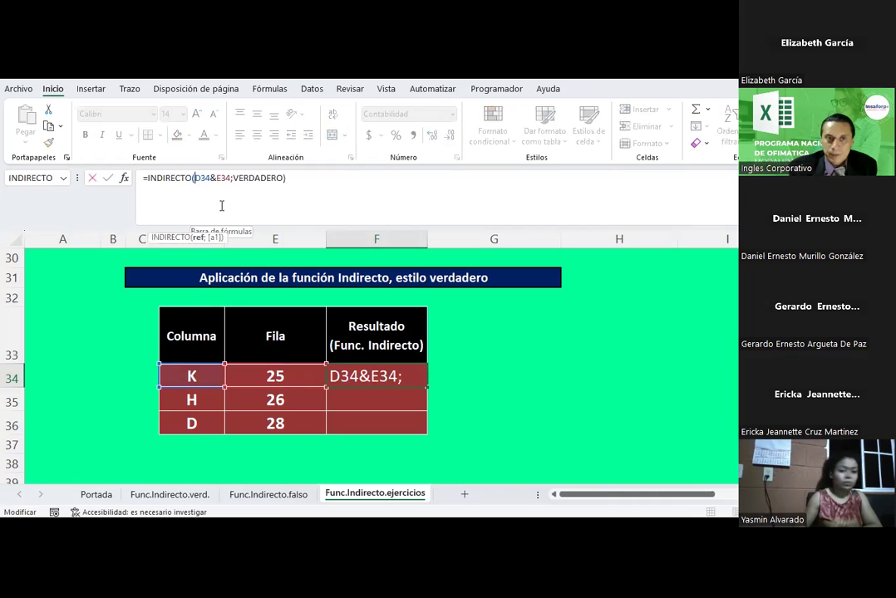
pyautogui.write('(')
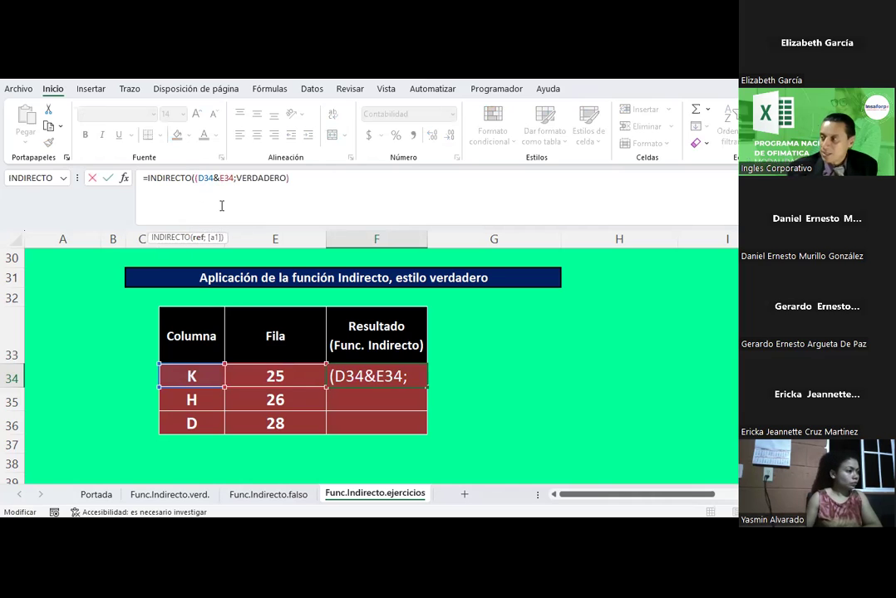
pyautogui.press('Return')
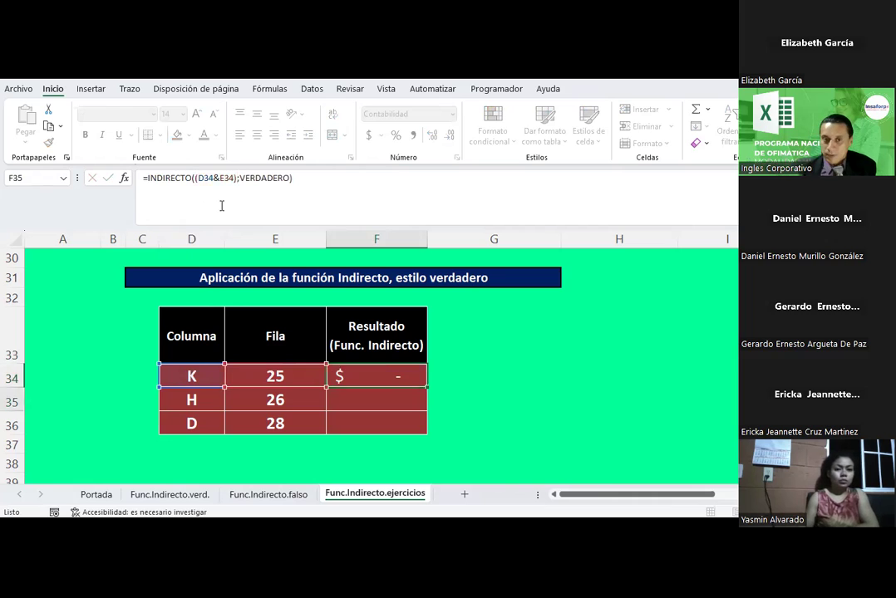
pyautogui.press('Up')
pyautogui.press('F2')
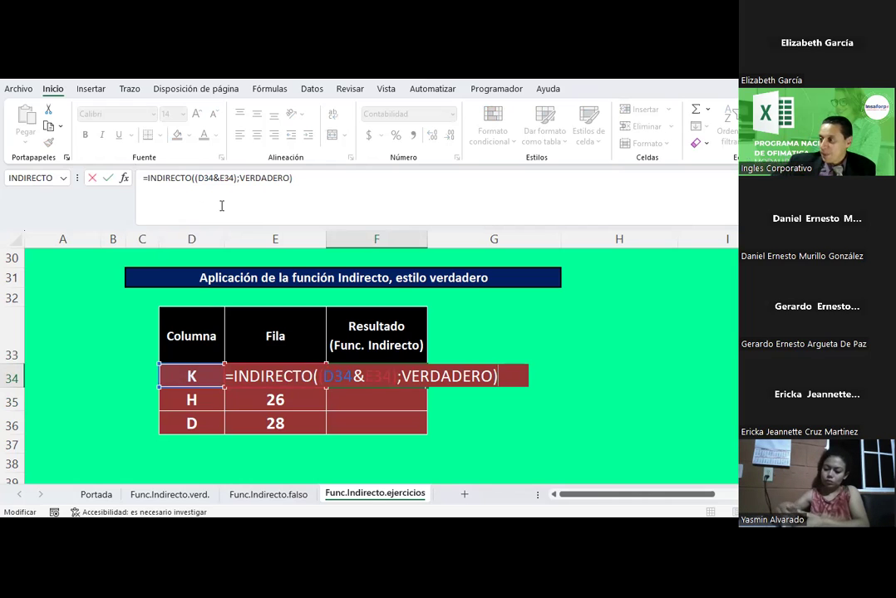
pyautogui.press('Escape')
pyautogui.press('Right')
pyautogui.press('Right')
pyautogui.press('Right')
pyautogui.press('Right')
pyautogui.press('Right')
pyautogui.press('Right')
pyautogui.press('Right')
pyautogui.press('Right')
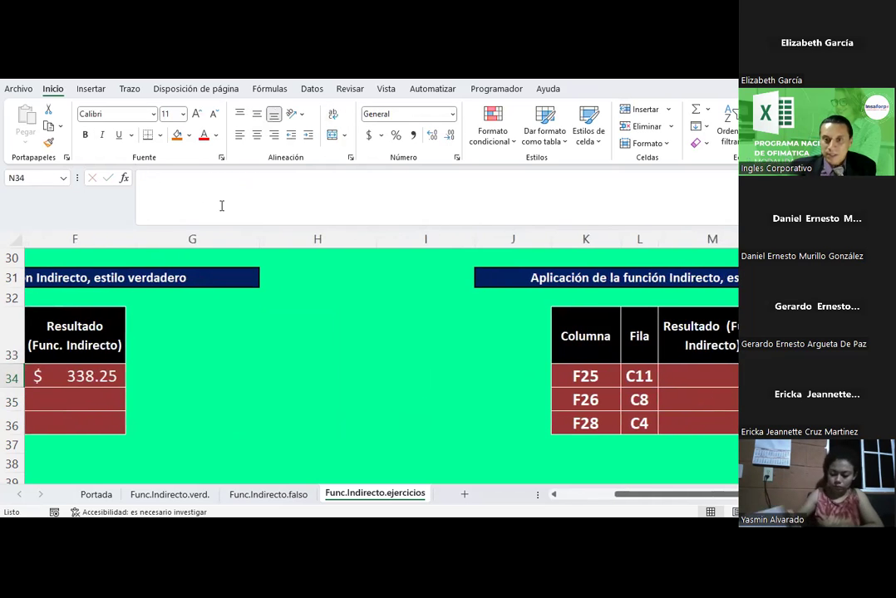
# Enter =INDIRECTO((K34&L34);FALSO) in M34 of the second table
pyautogui.scroll(2, 210, 432)
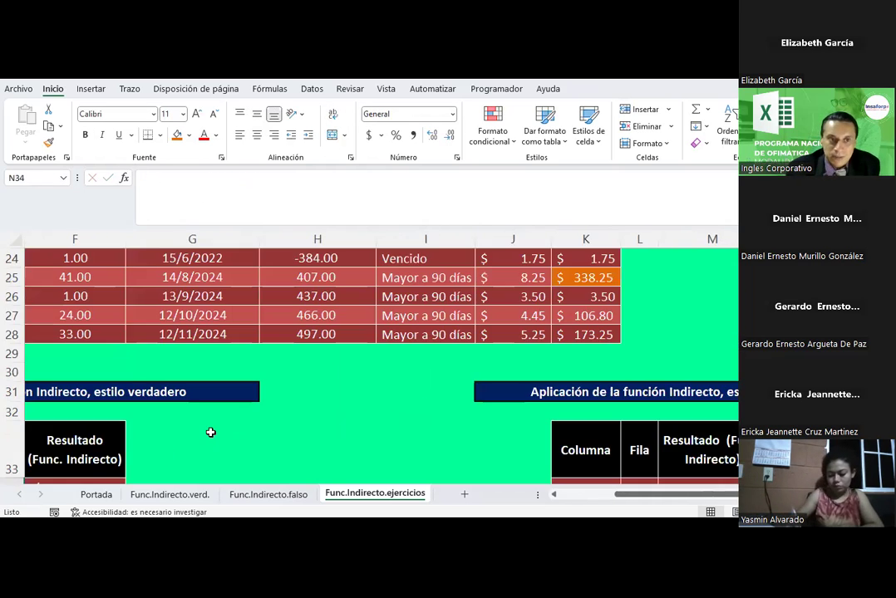
pyautogui.scroll(1, 204, 319)
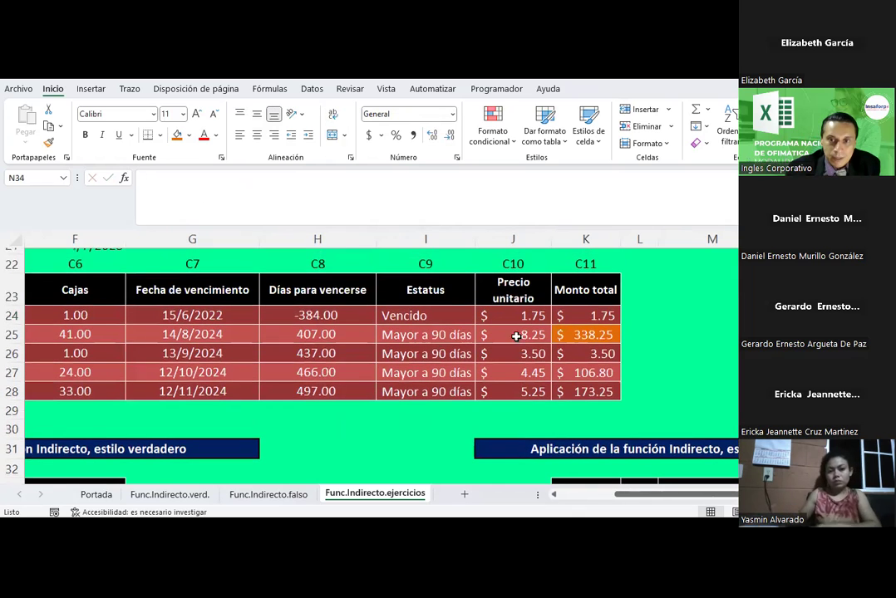
pyautogui.scroll(-2, 536, 362)
pyautogui.scroll(-1, 536, 362)
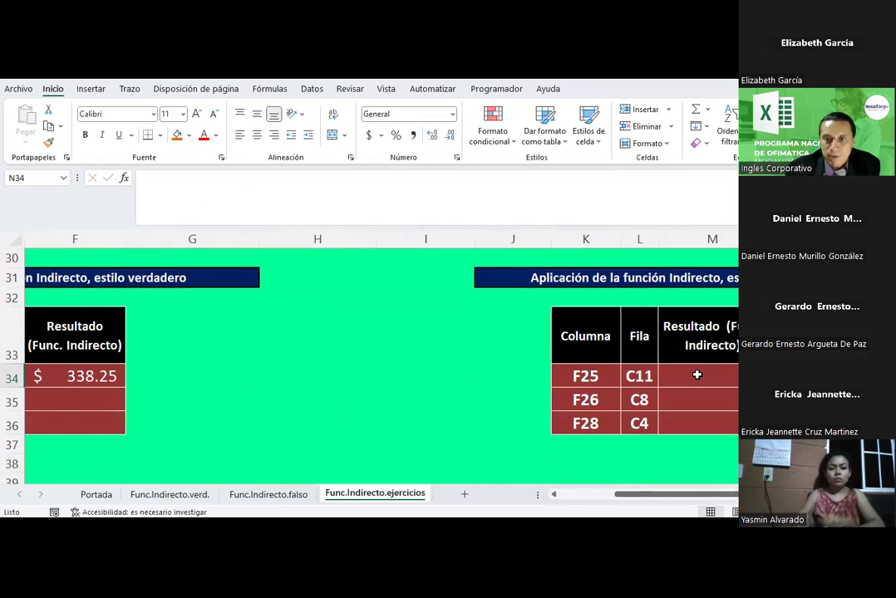
pyautogui.click(700, 373)
pyautogui.write('=')
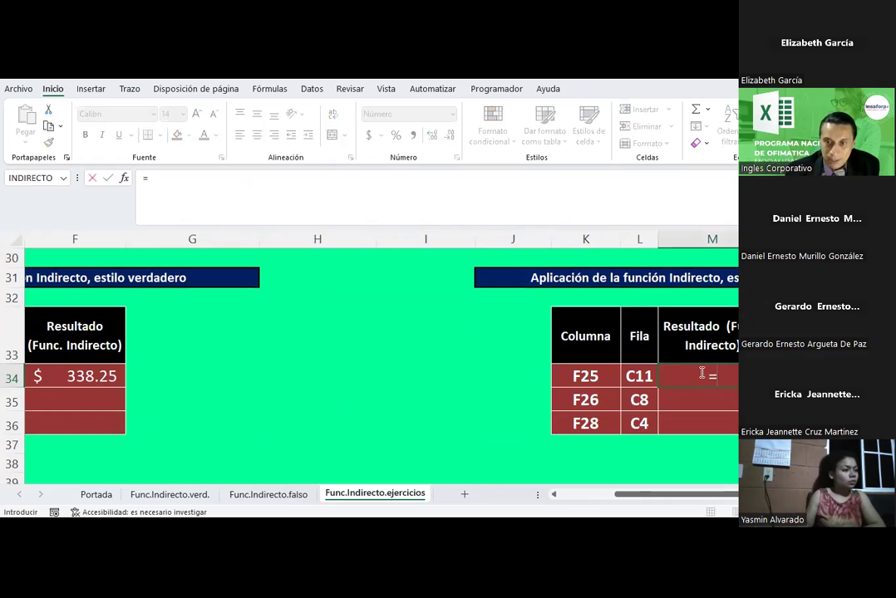
pyautogui.write('INDIRECTO')
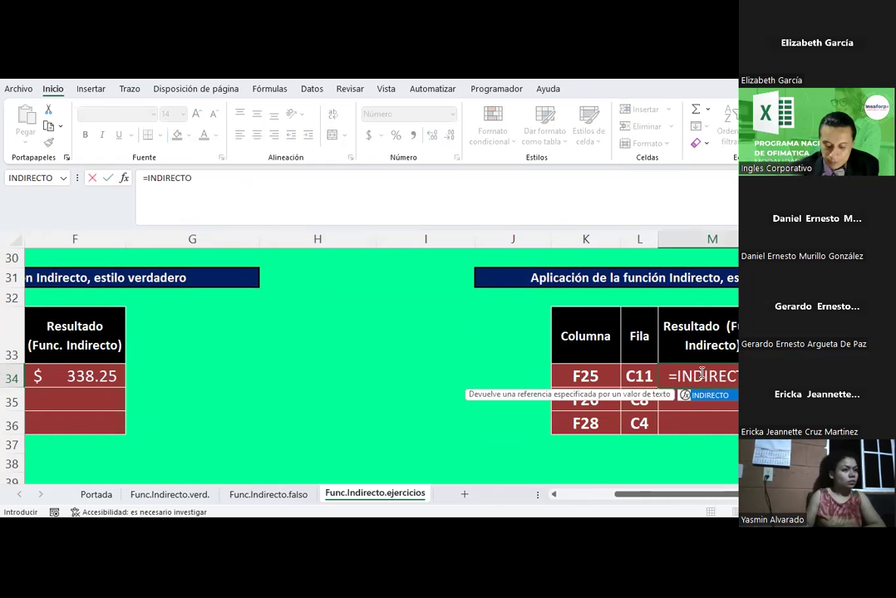
pyautogui.write('(')
pyautogui.click(599, 379)
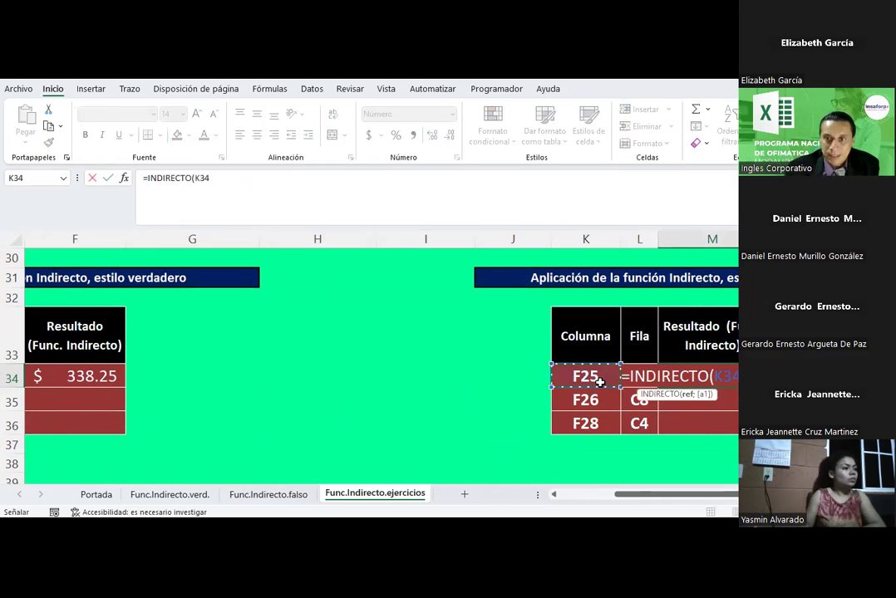
pyautogui.press('BackSpace')
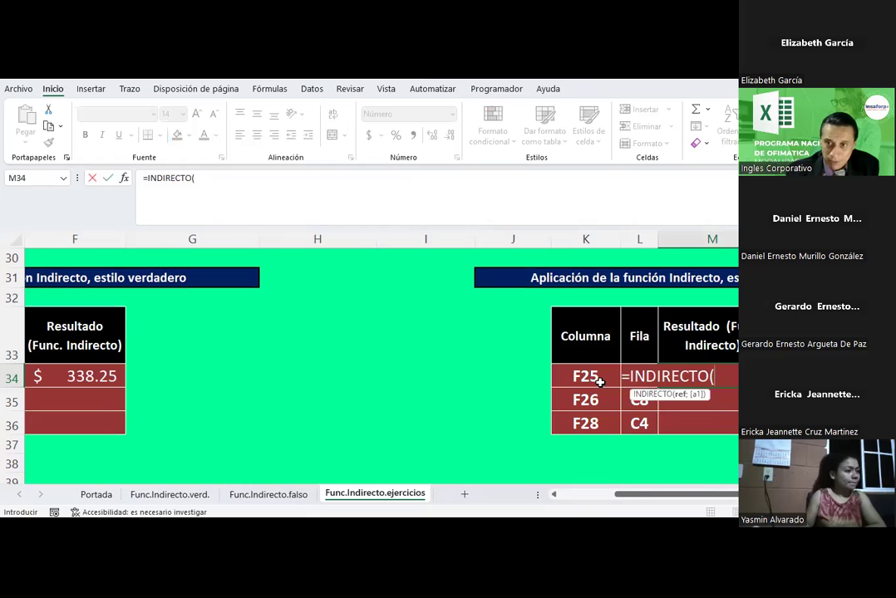
pyautogui.write('(')
pyautogui.click(600, 380)
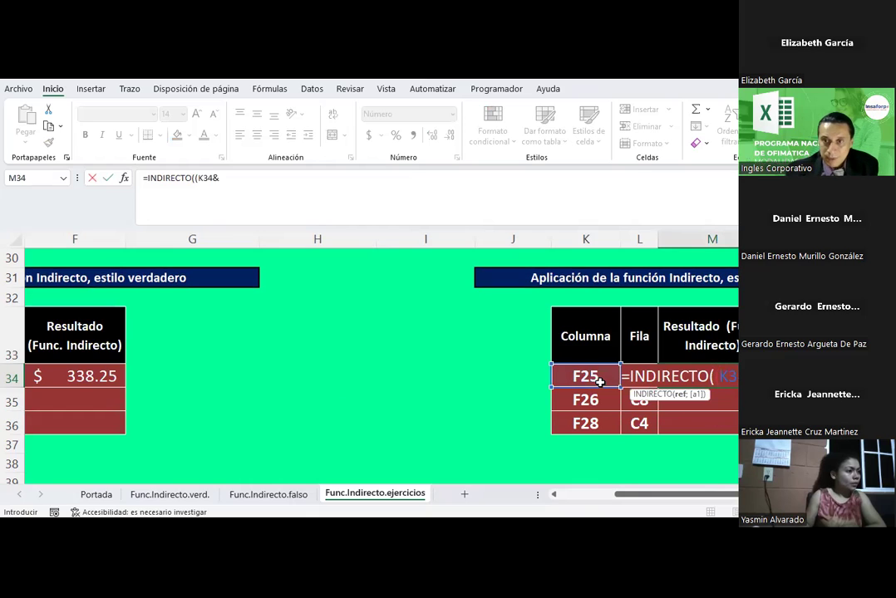
pyautogui.write('L34')
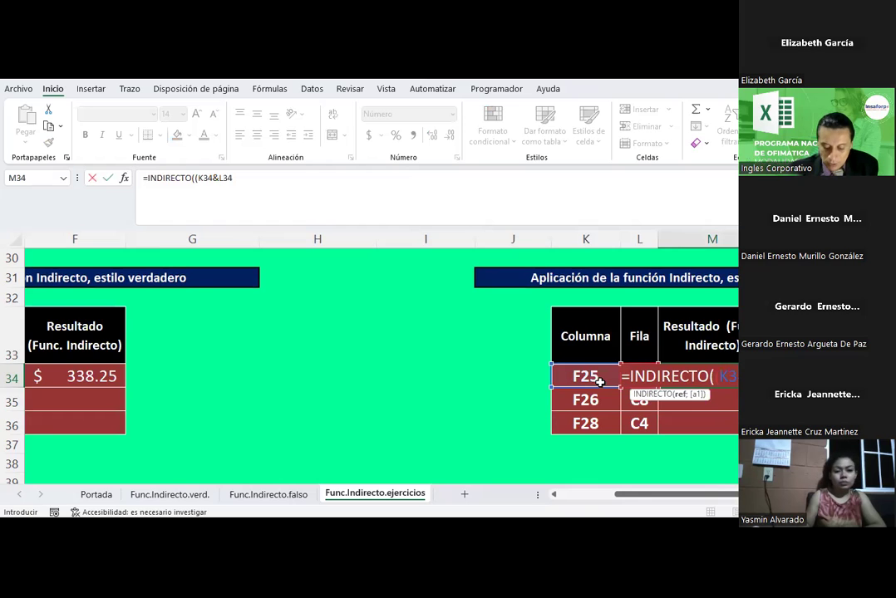
pyautogui.write(');')
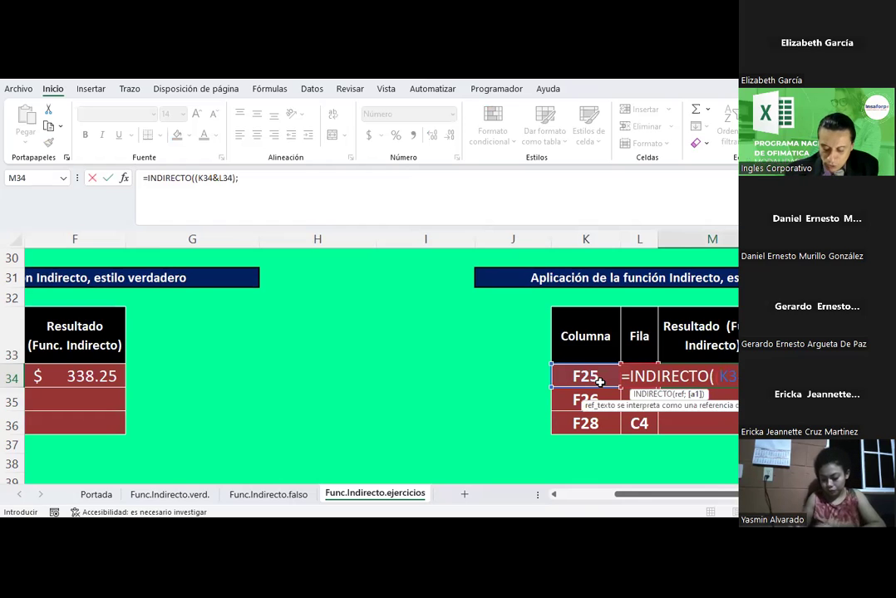
pyautogui.write('FALSO')
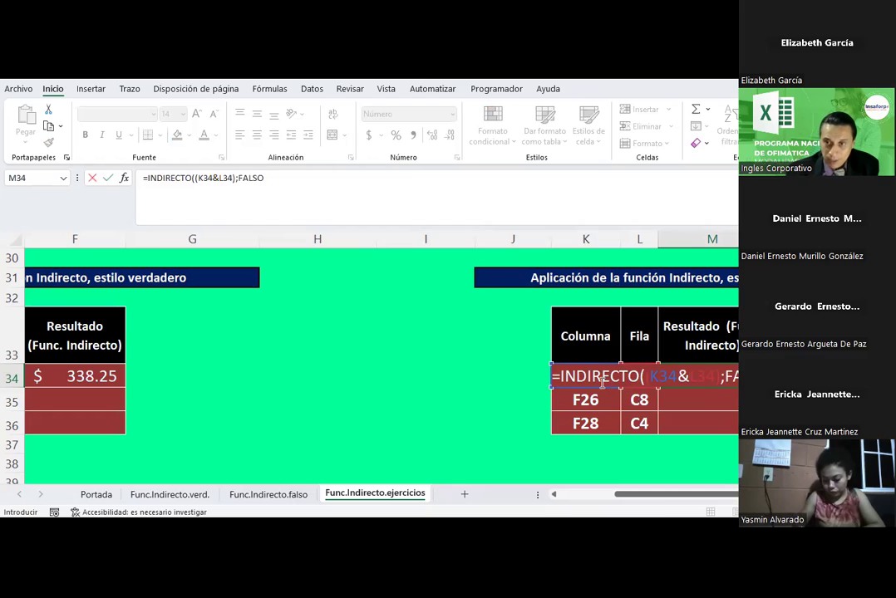
pyautogui.press('Return')
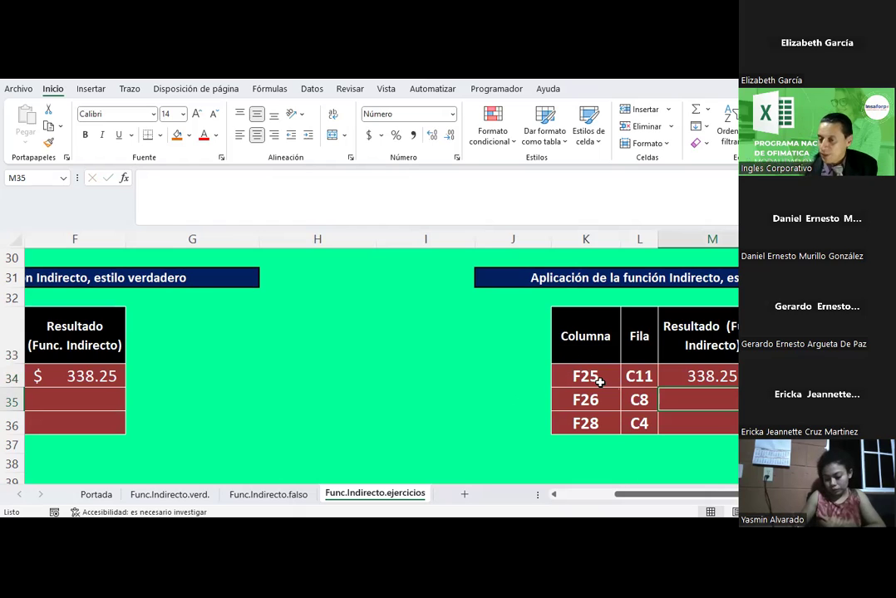
# Check M34's formula against L34 and step across row 34
pyautogui.press('Up')
pyautogui.press('Left')
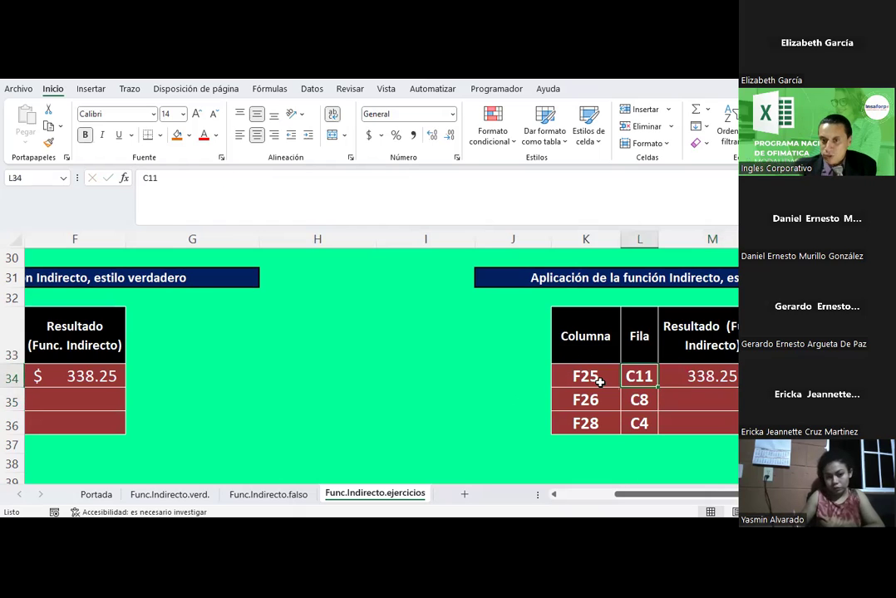
pyautogui.press('Right')
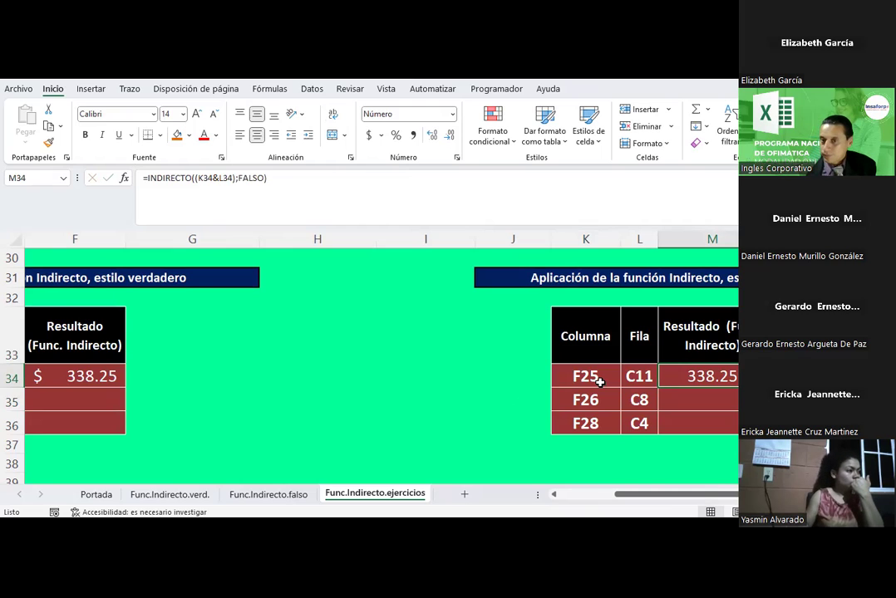
pyautogui.press('Left')
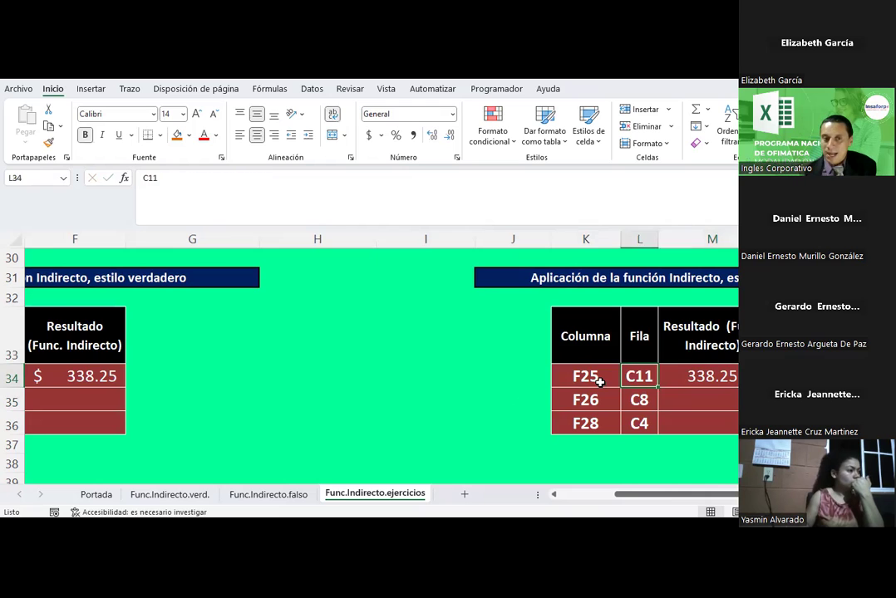
pyautogui.press('Left')
pyautogui.press('Left')
pyautogui.press('Left')
pyautogui.press('Right')
pyautogui.press('Right')
pyautogui.press('Right')
pyautogui.press('Right')
pyautogui.press('Right')
pyautogui.press('Right')
pyautogui.press('Left')
pyautogui.press('Left')
pyautogui.press('Left')
pyautogui.press('Right')
pyautogui.press('Right')
pyautogui.press('Right')
pyautogui.press('Right')
pyautogui.press('Right')
pyautogui.press('Right')
pyautogui.press('Right')
pyautogui.press('Right')
pyautogui.press('Right')
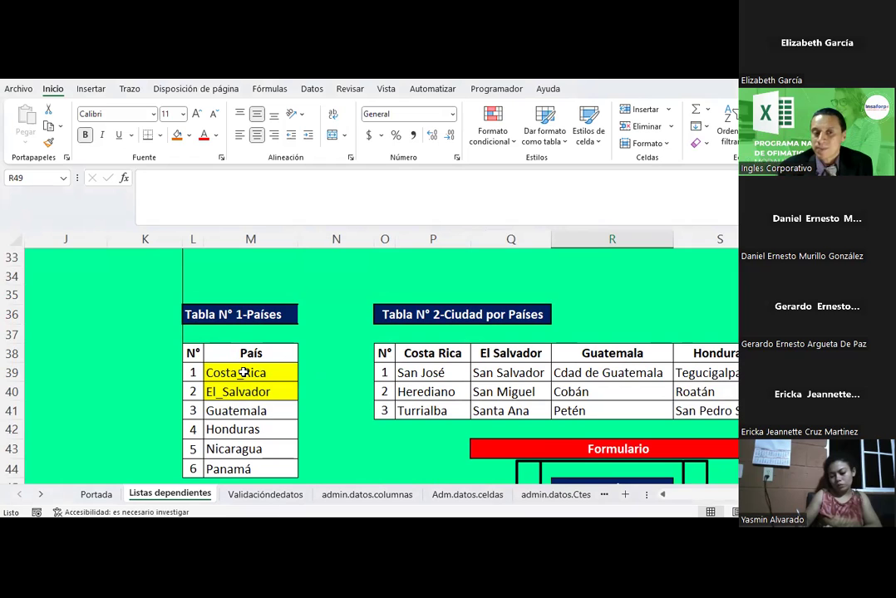
pyautogui.scroll(-1, 241, 373)
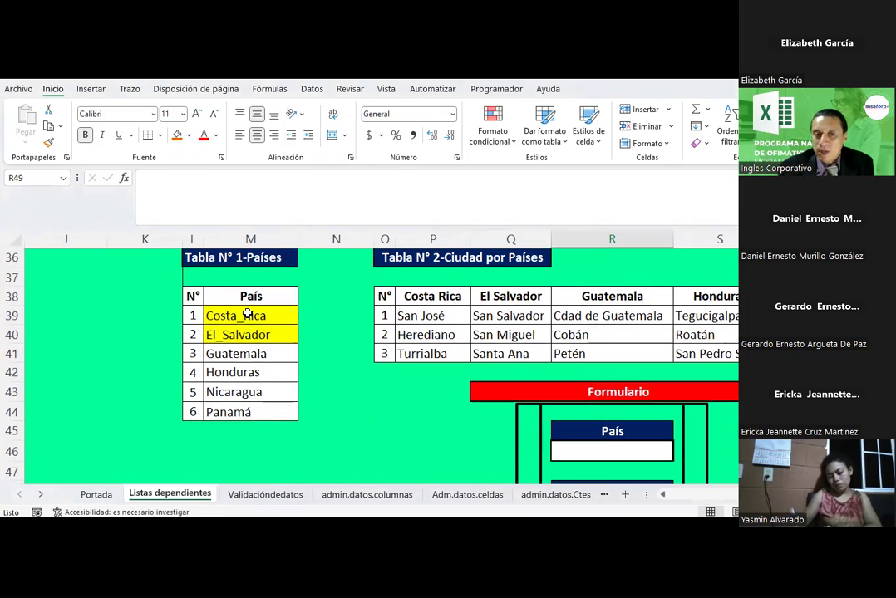
pyautogui.moveTo(247, 315); pyautogui.dragTo(235, 407)
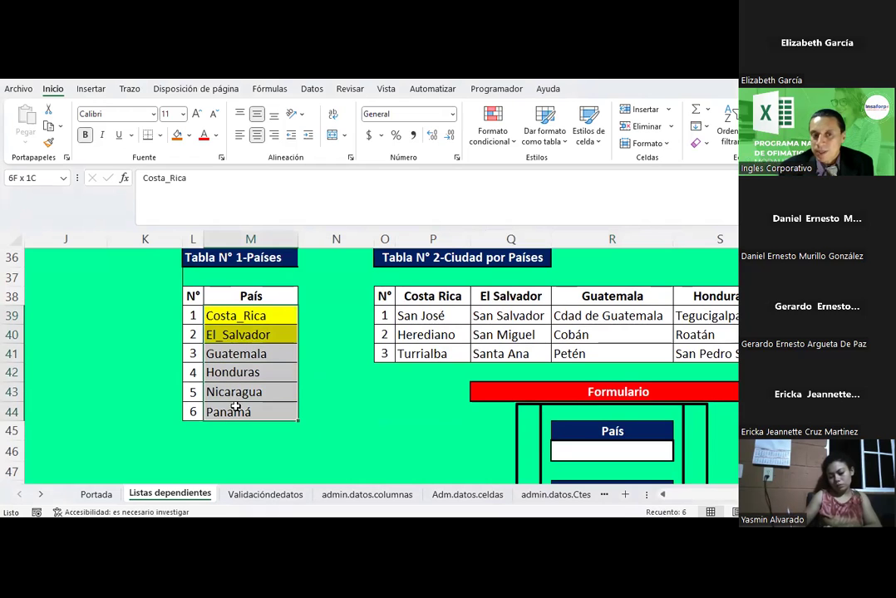
pyautogui.click(270, 314)
pyautogui.click(265, 334)
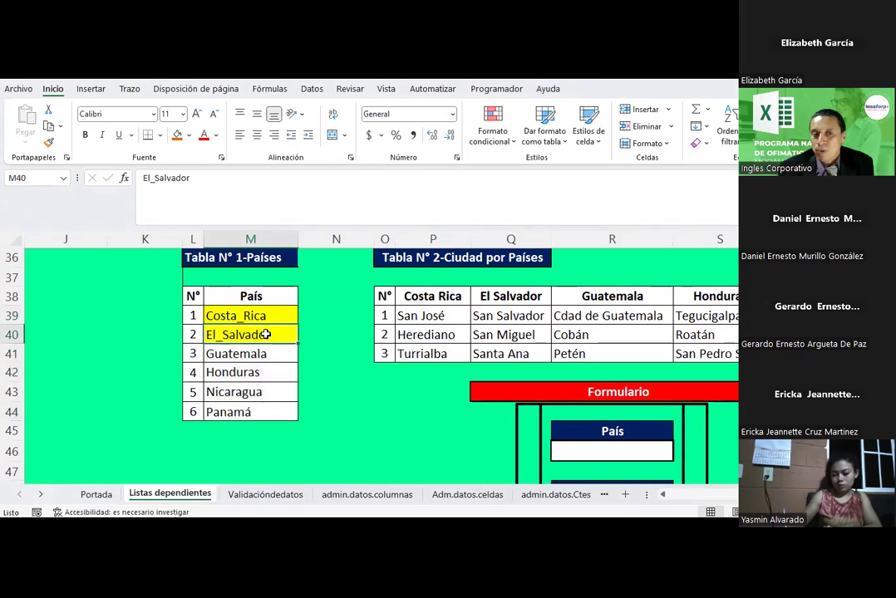
pyautogui.click(246, 363)
pyautogui.click(234, 411)
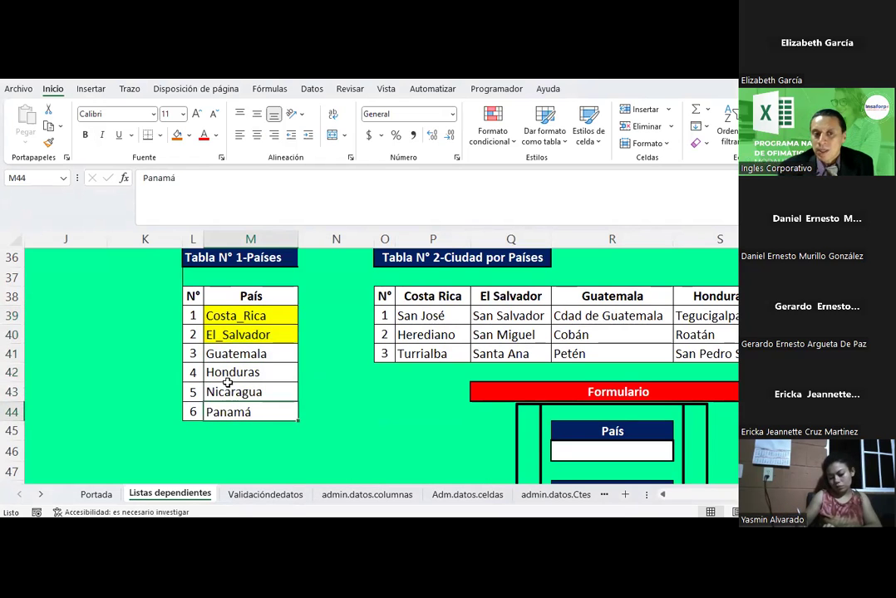
pyautogui.moveTo(241, 316); pyautogui.dragTo(240, 413)
pyautogui.moveTo(423, 314); pyautogui.dragTo(421, 352)
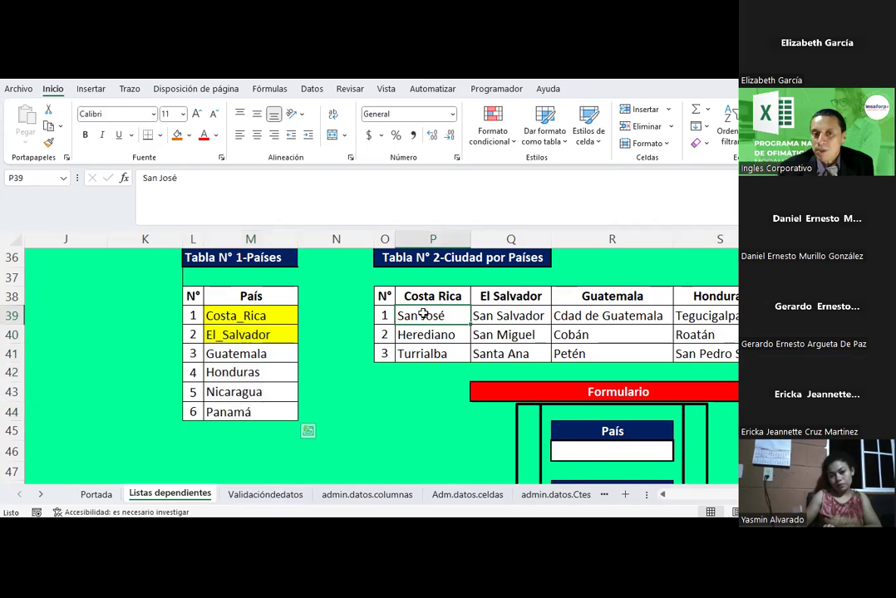
pyautogui.moveTo(497, 314); pyautogui.dragTo(501, 352)
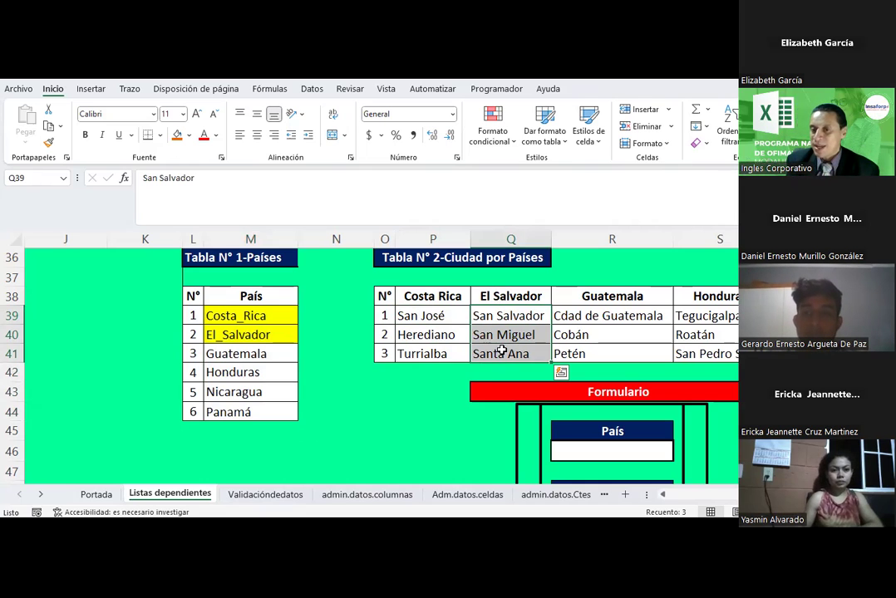
pyautogui.scroll(-1, 399, 341)
pyautogui.click(398, 342)
pyautogui.scroll(2, 407, 349)
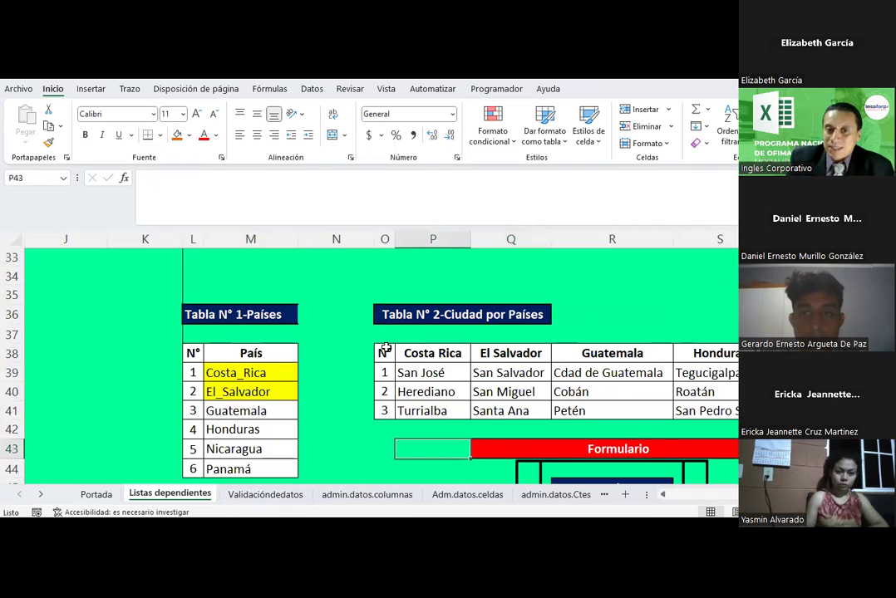
pyautogui.moveTo(386, 349); pyautogui.dragTo(729, 411)
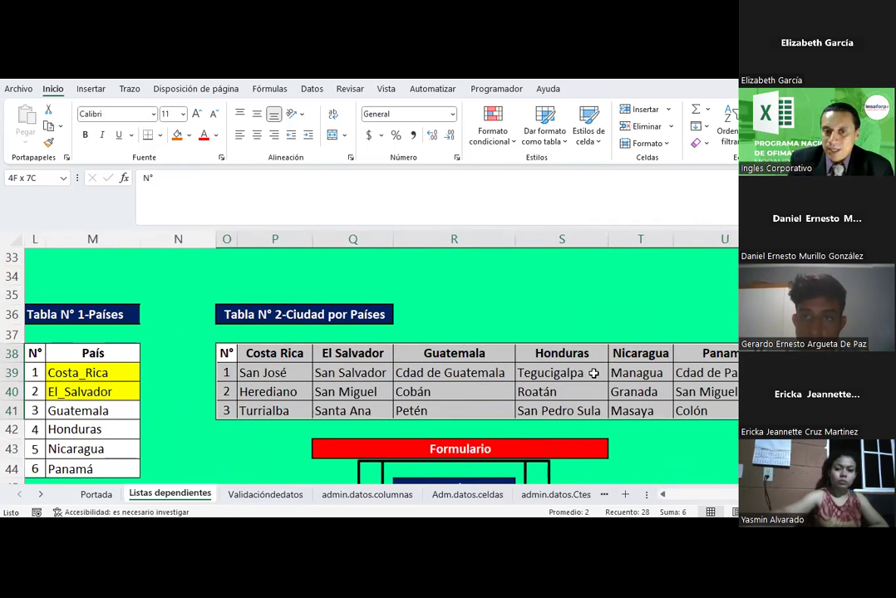
pyautogui.click(389, 392)
pyautogui.moveTo(95, 353); pyautogui.dragTo(88, 469)
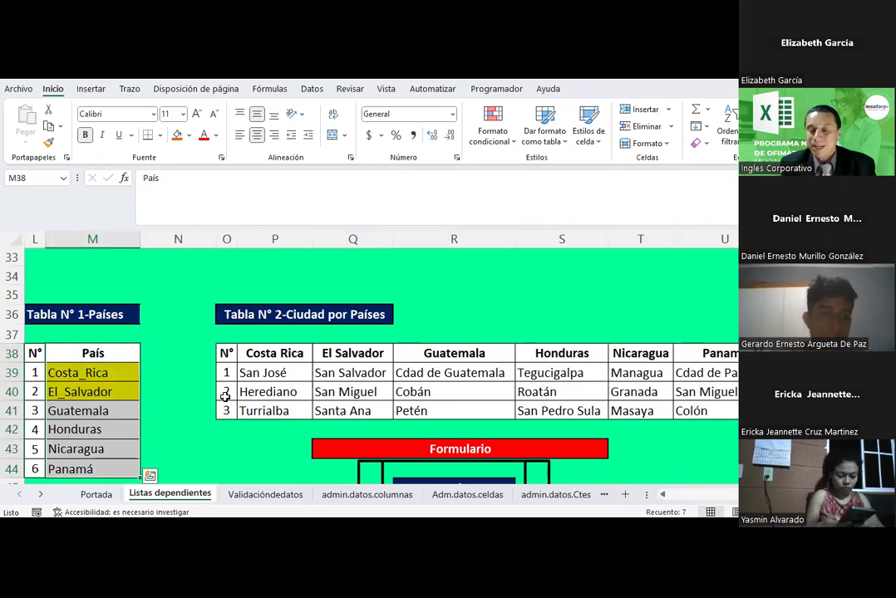
pyautogui.scroll(-3, 226, 394)
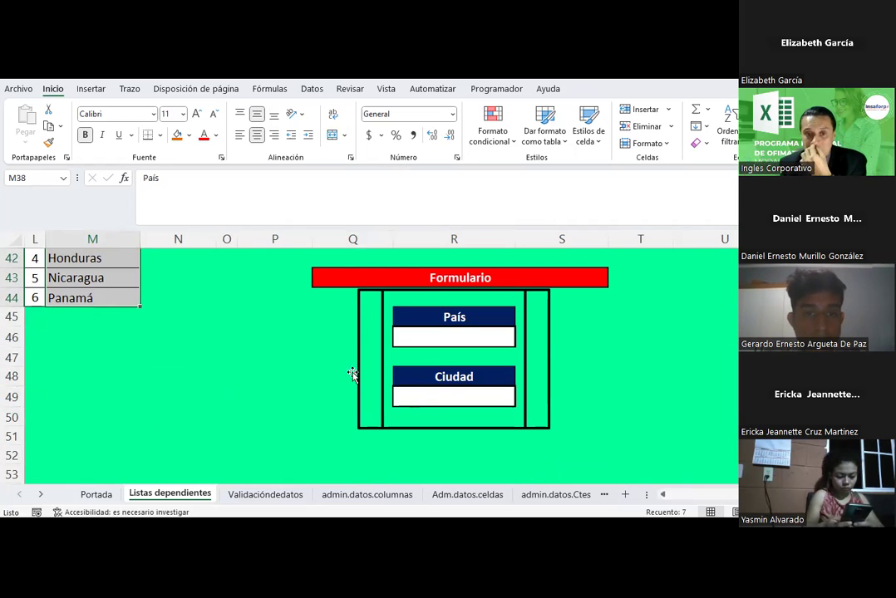
pyautogui.moveTo(322, 278); pyautogui.dragTo(514, 429)
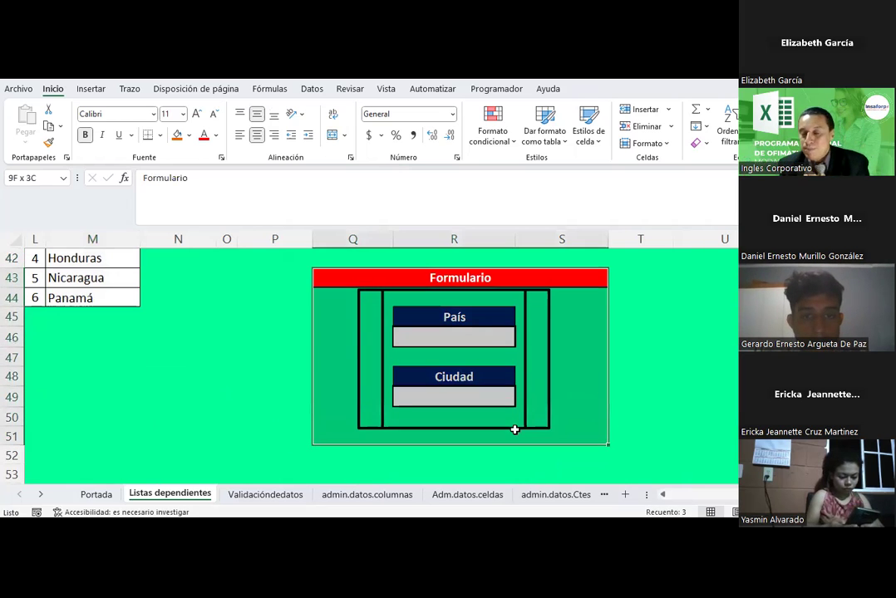
pyautogui.click(515, 429)
pyautogui.click(453, 336)
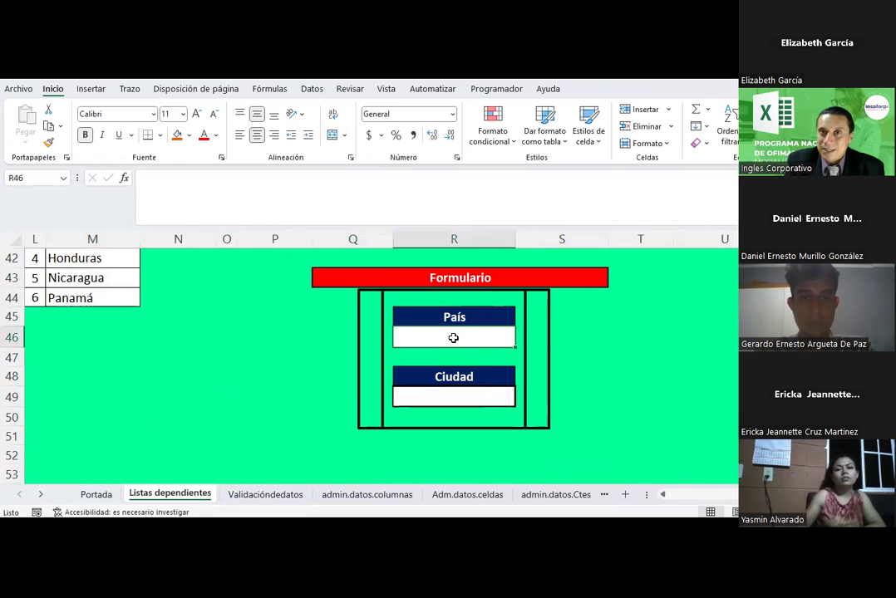
pyautogui.scroll(1, 441, 348)
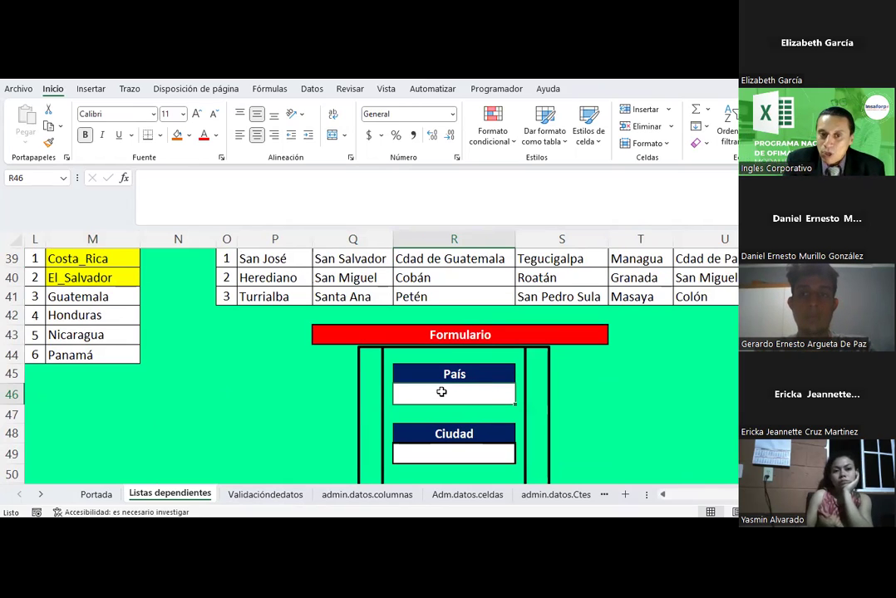
pyautogui.scroll(-1, 442, 391)
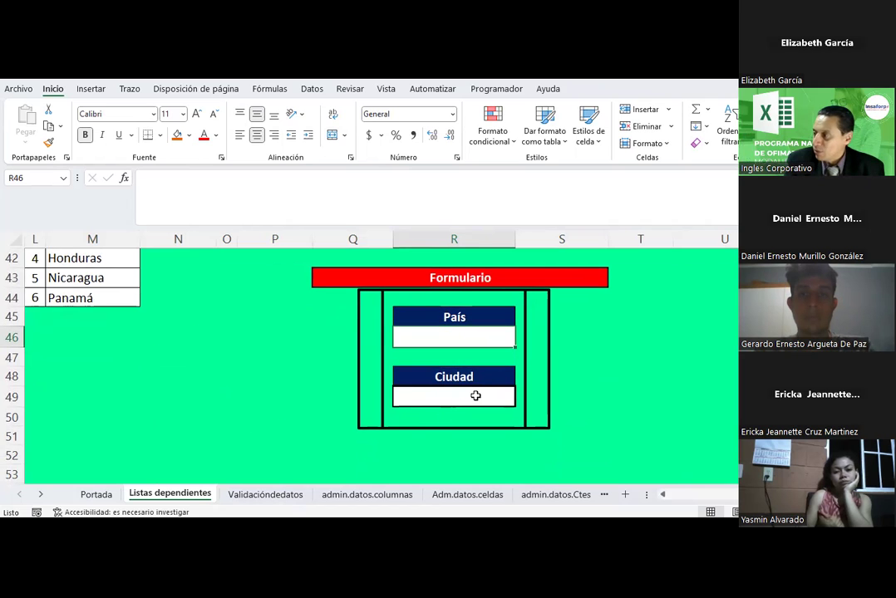
pyautogui.scroll(1, 475, 395)
pyautogui.scroll(1, 477, 390)
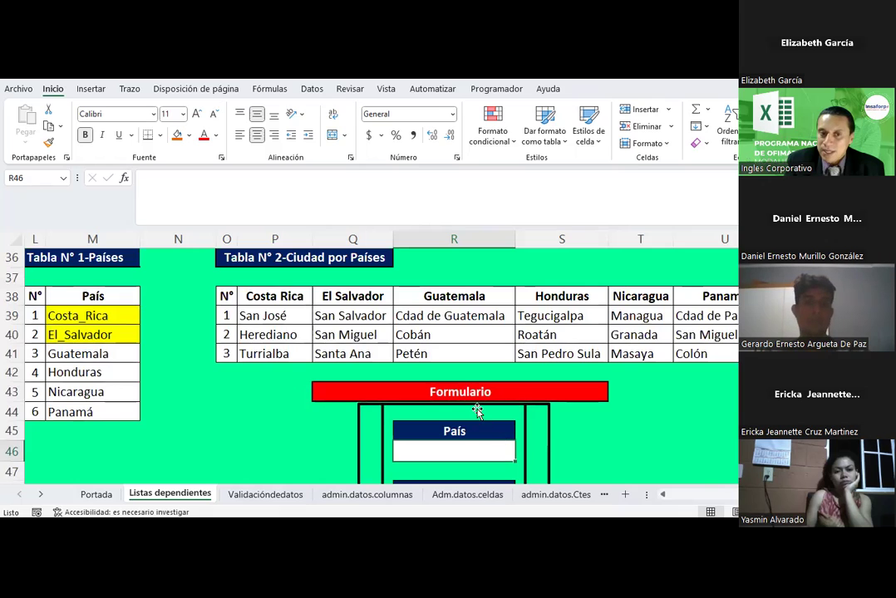
pyautogui.scroll(-1, 401, 363)
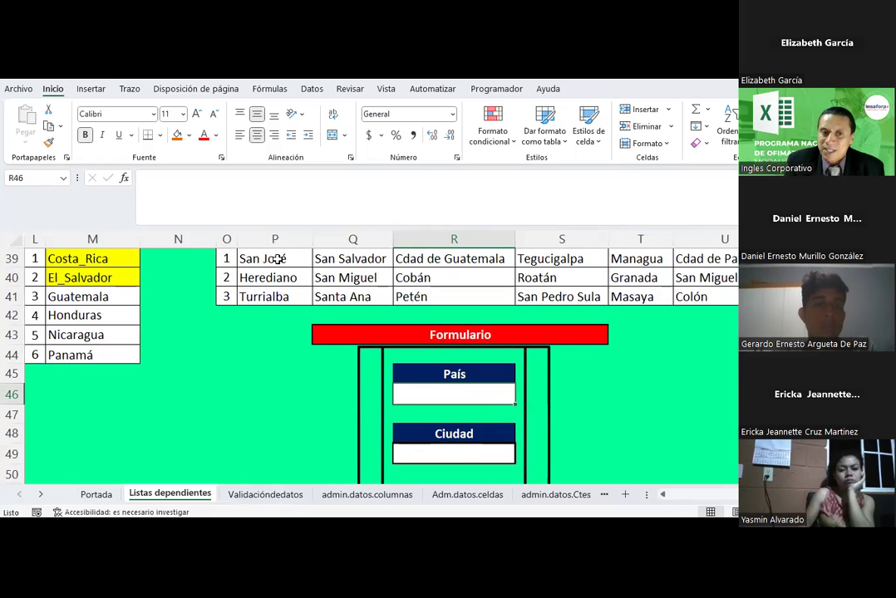
pyautogui.click(482, 454)
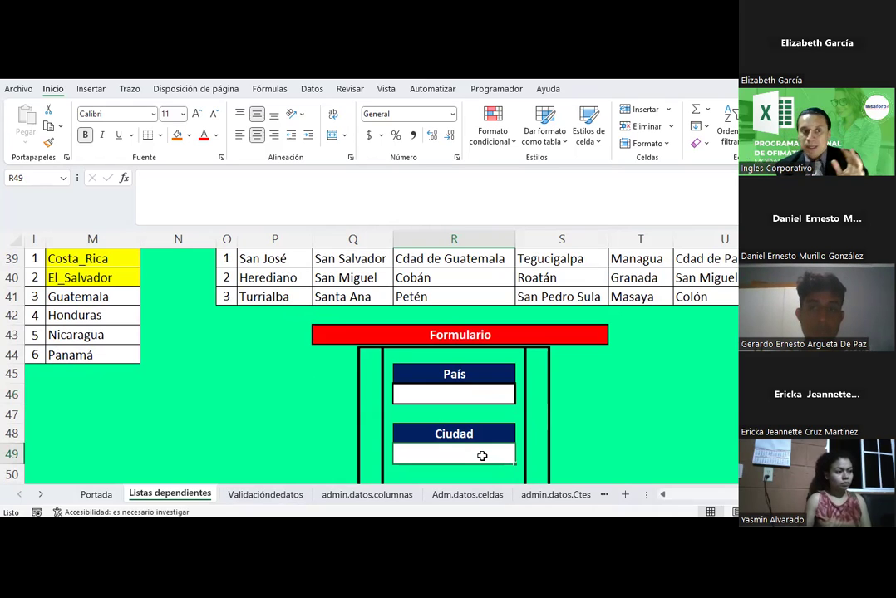
pyautogui.click(136, 343)
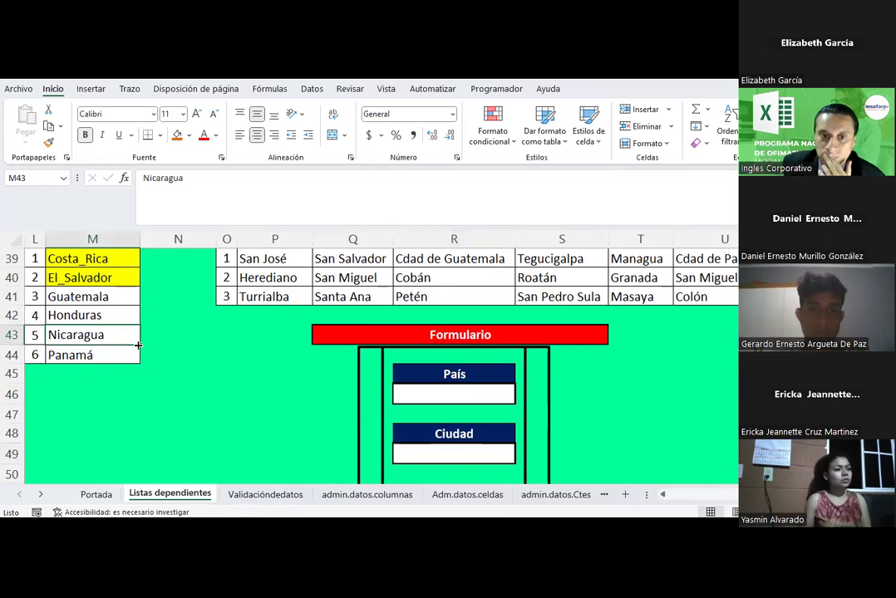
pyautogui.scroll(1, 137, 344)
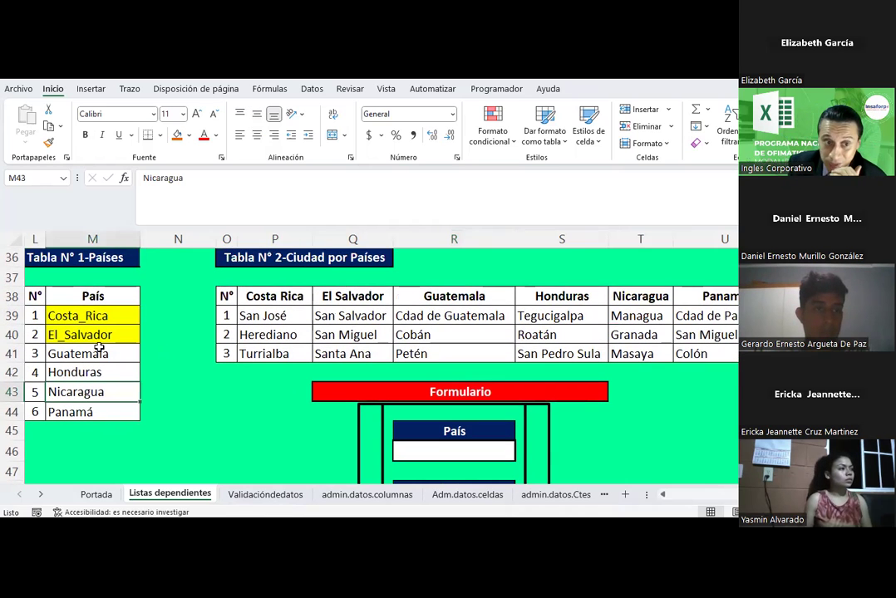
pyautogui.moveTo(88, 319); pyautogui.dragTo(87, 335)
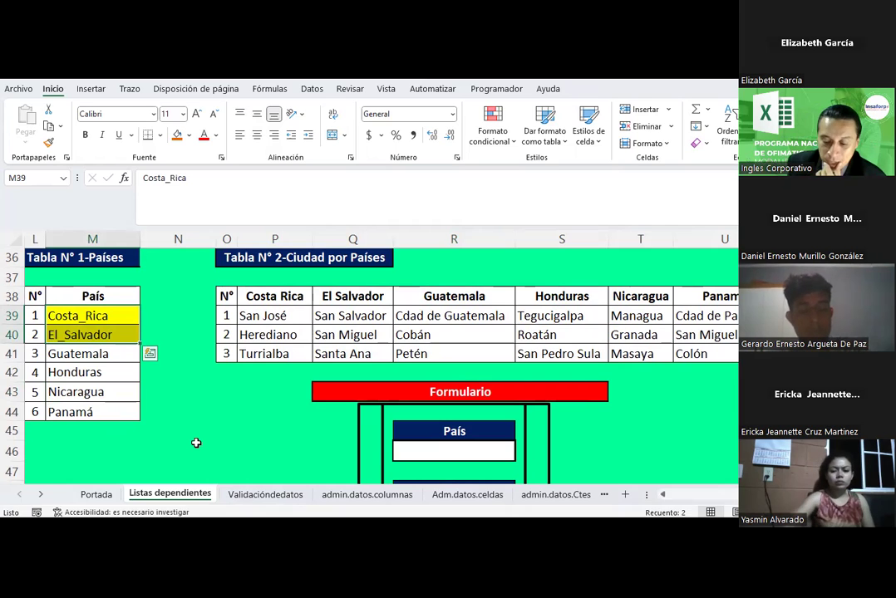
pyautogui.click(196, 442)
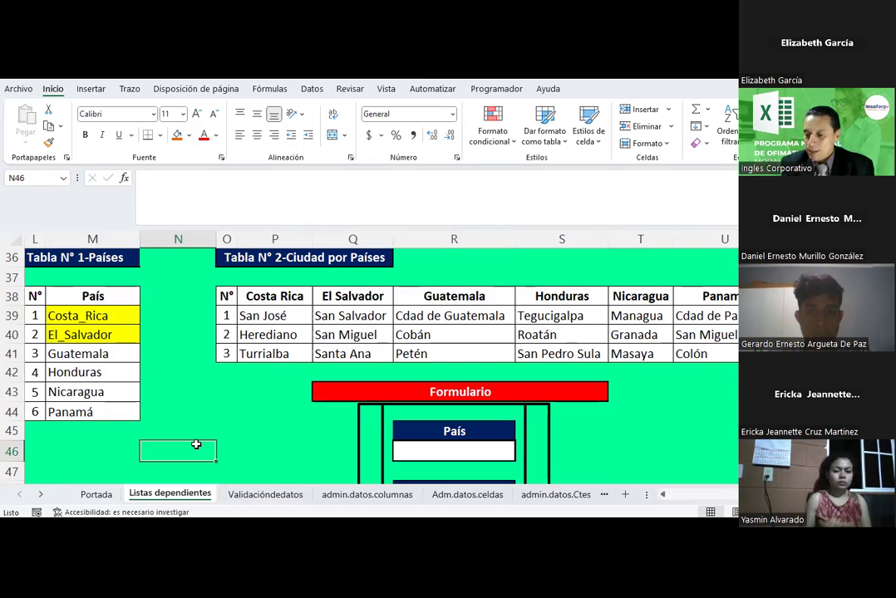
pyautogui.moveTo(80, 353); pyautogui.dragTo(73, 410)
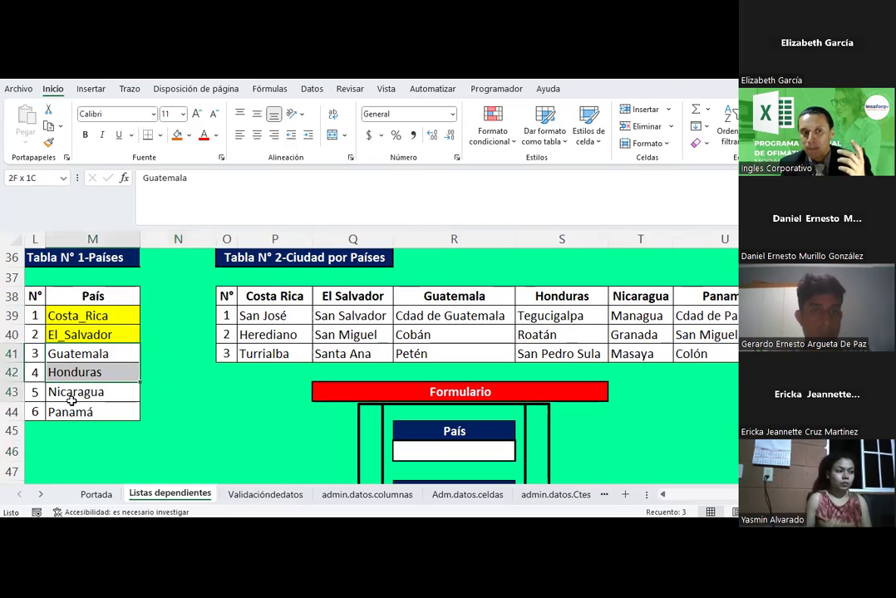
pyautogui.click(109, 457)
pyautogui.click(87, 303)
pyautogui.moveTo(87, 316); pyautogui.dragTo(92, 334)
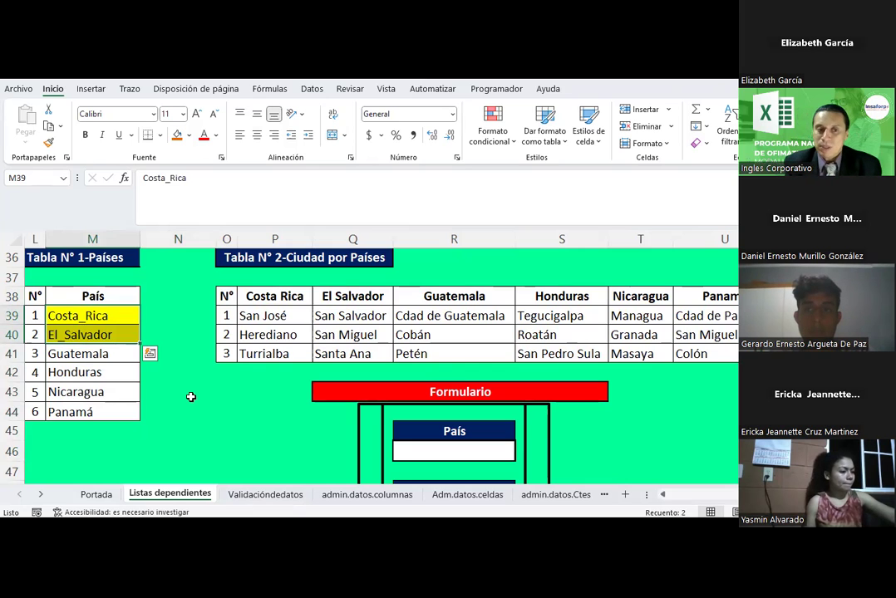
pyautogui.moveTo(74, 315); pyautogui.dragTo(93, 407)
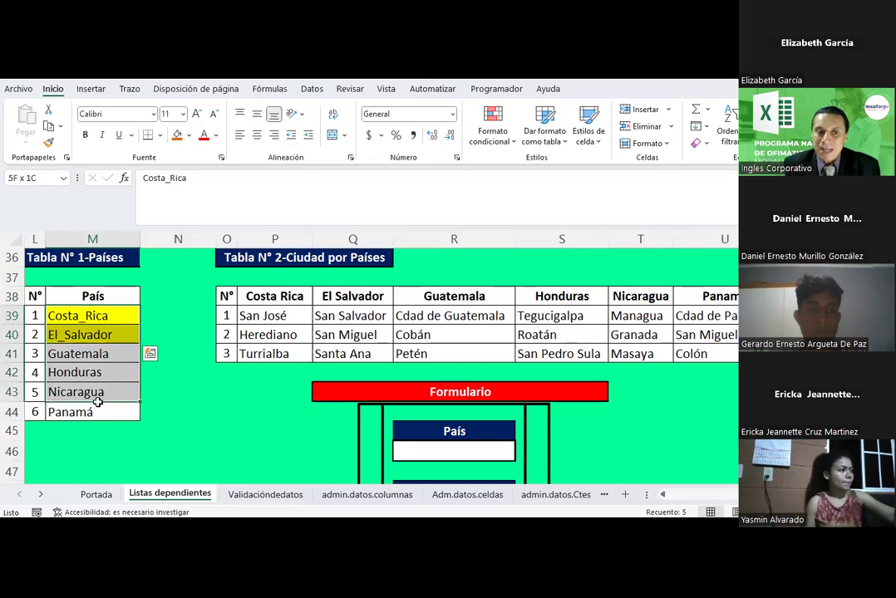
pyautogui.click(205, 414)
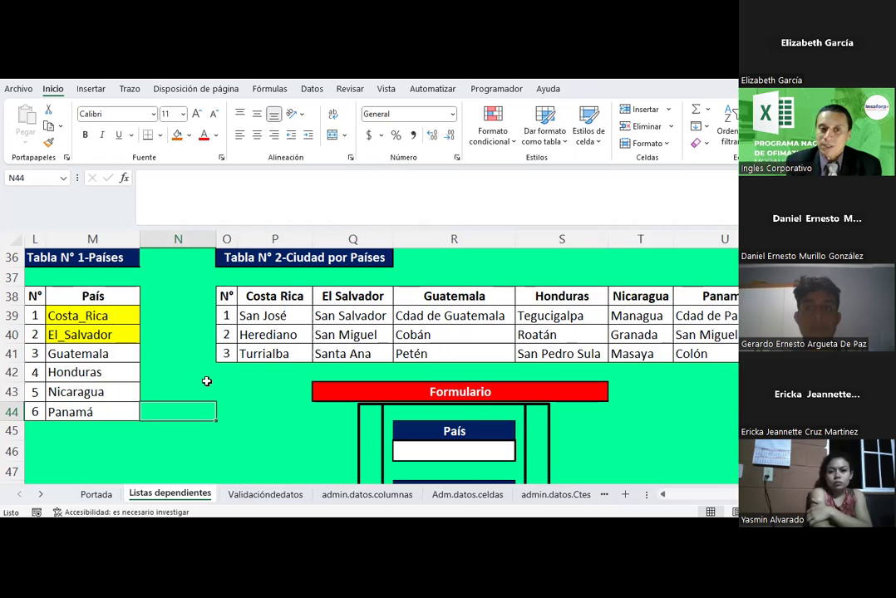
pyautogui.moveTo(279, 304); pyautogui.dragTo(698, 357)
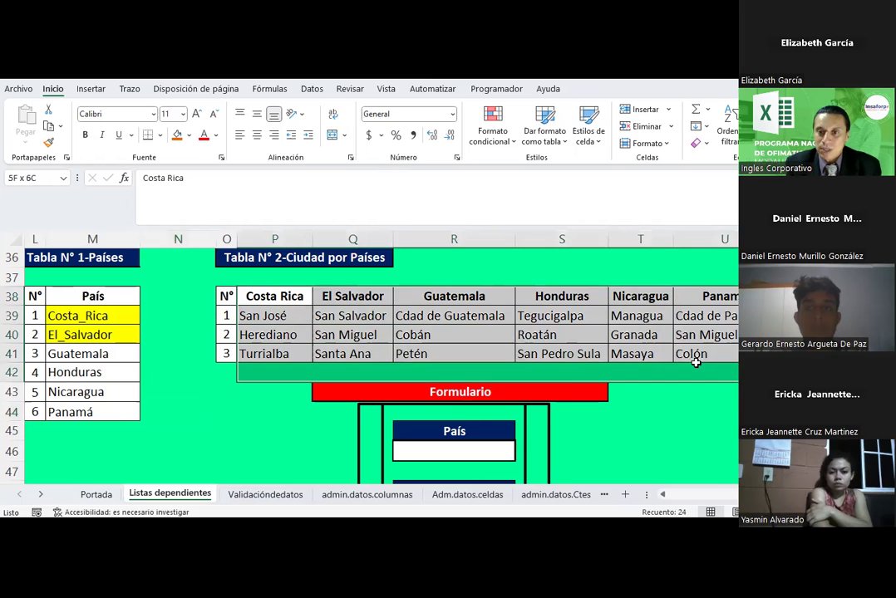
pyautogui.click(702, 374)
pyautogui.click(89, 314)
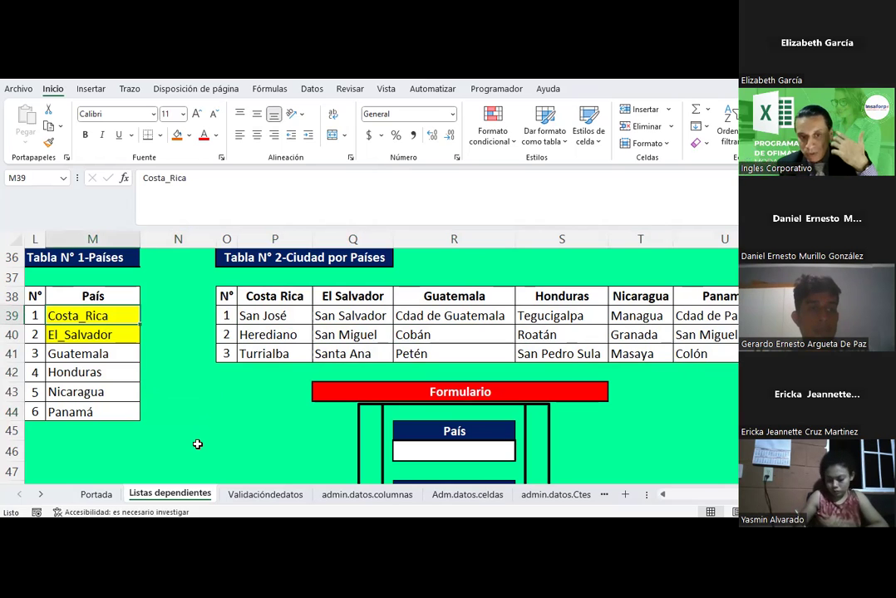
# On Validaciondedatos, confirm D6's dropdown lists the six countries Costa_Rica to Panamá
pyautogui.click(252, 495)
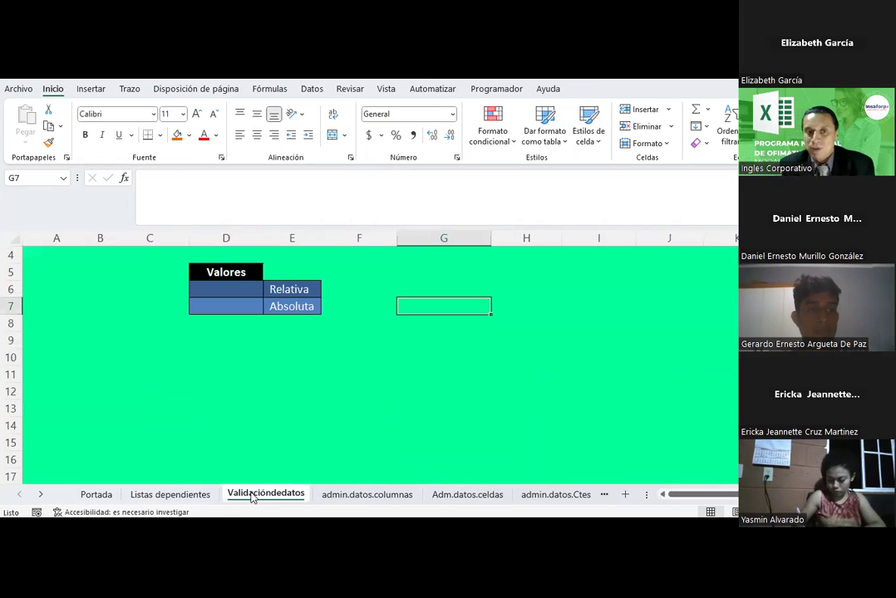
pyautogui.click(214, 407)
pyautogui.click(218, 289)
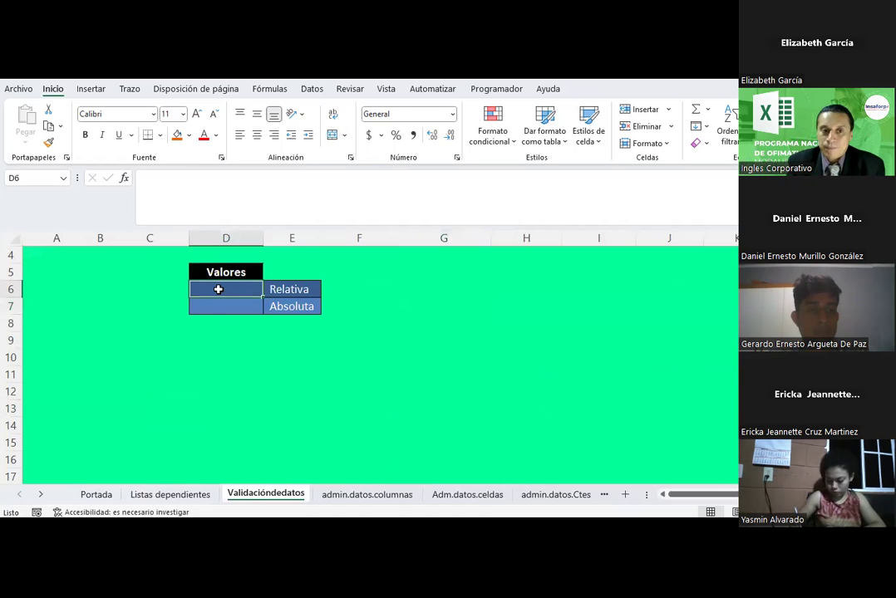
pyautogui.click(173, 495)
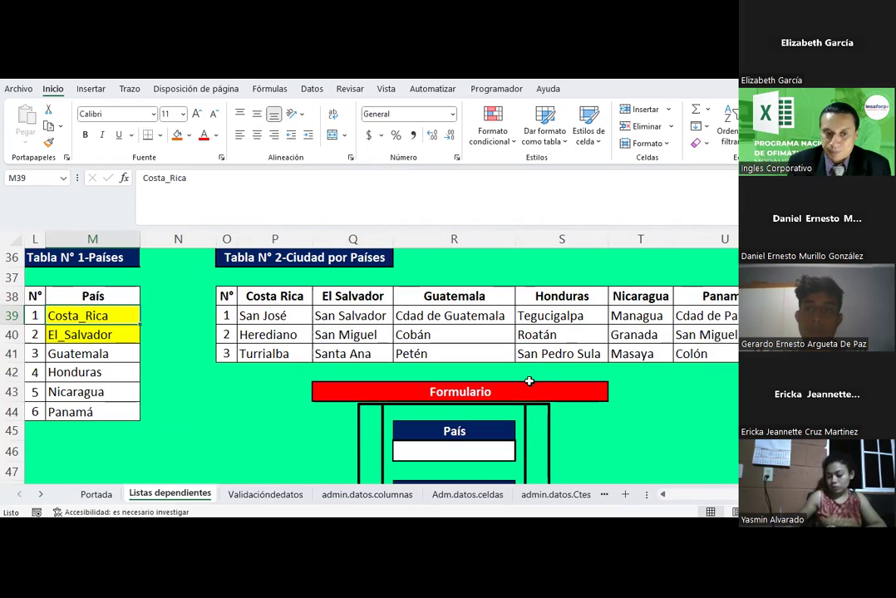
pyautogui.click(249, 495)
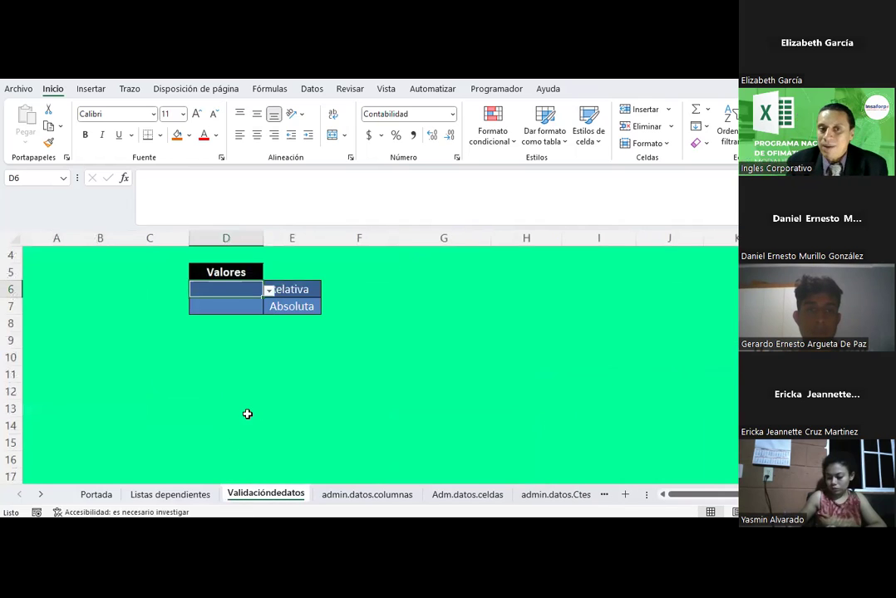
pyautogui.click(269, 291)
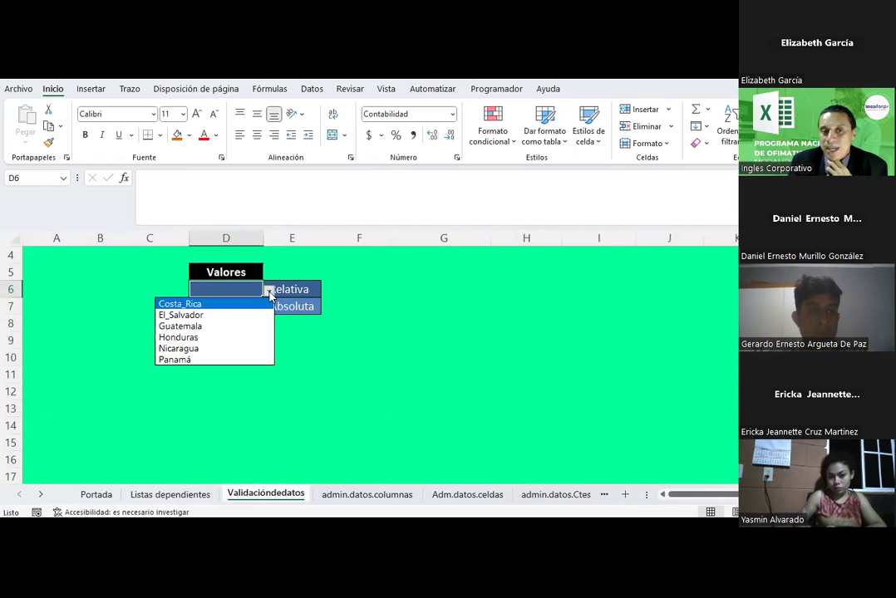
pyautogui.press('Escape')
pyautogui.click(314, 90)
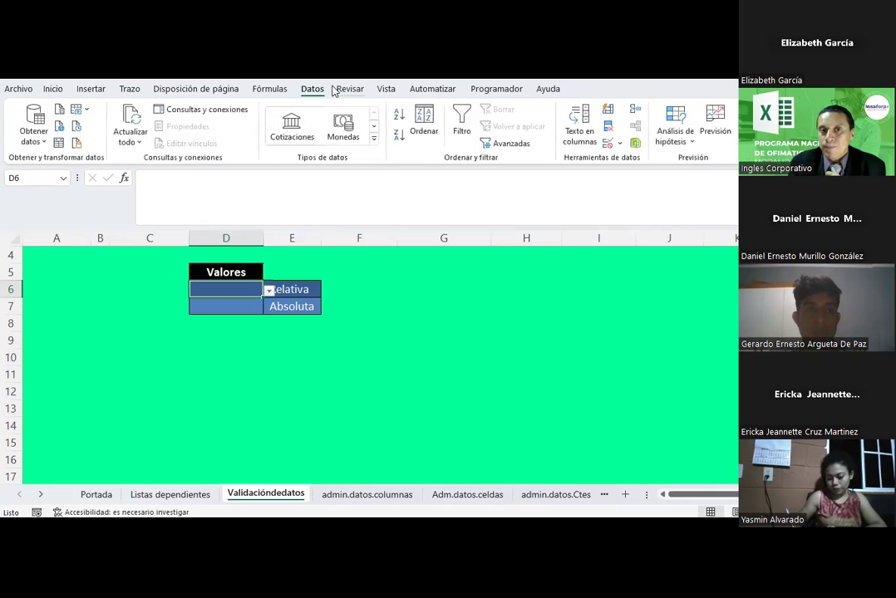
# Inspect D6's existing data validation settings
pyautogui.click(613, 143)
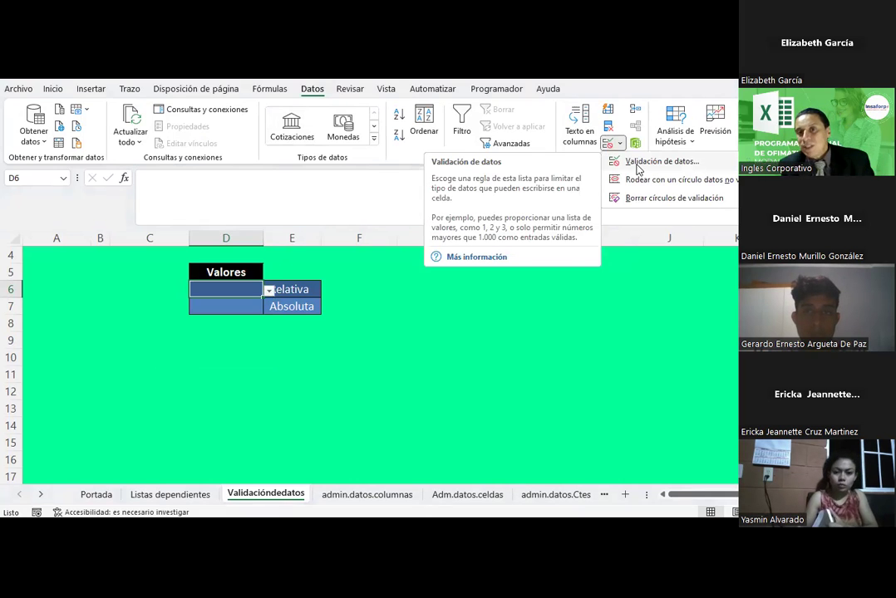
pyautogui.click(637, 166)
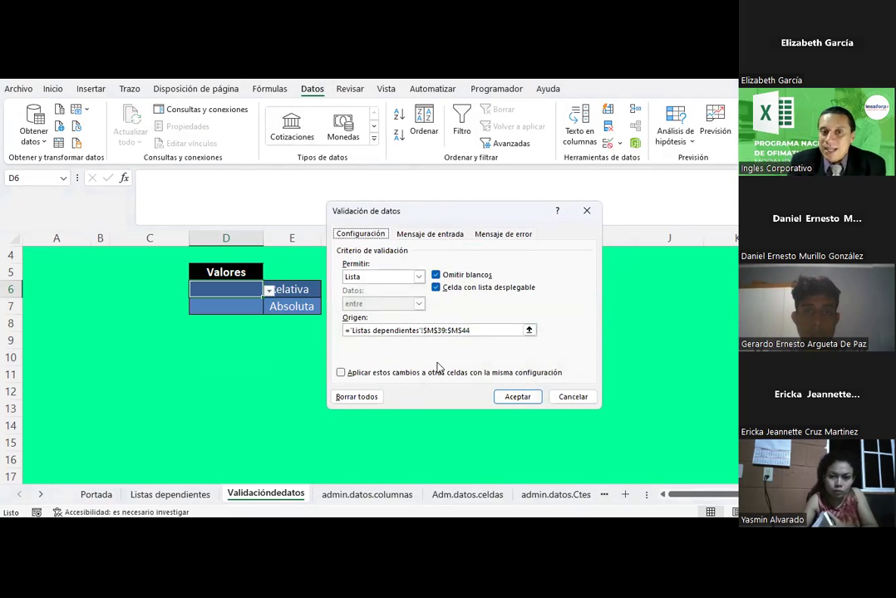
pyautogui.press('Return')
# Start a List validation on G6, then cancel it before entering a source
pyautogui.click(391, 293)
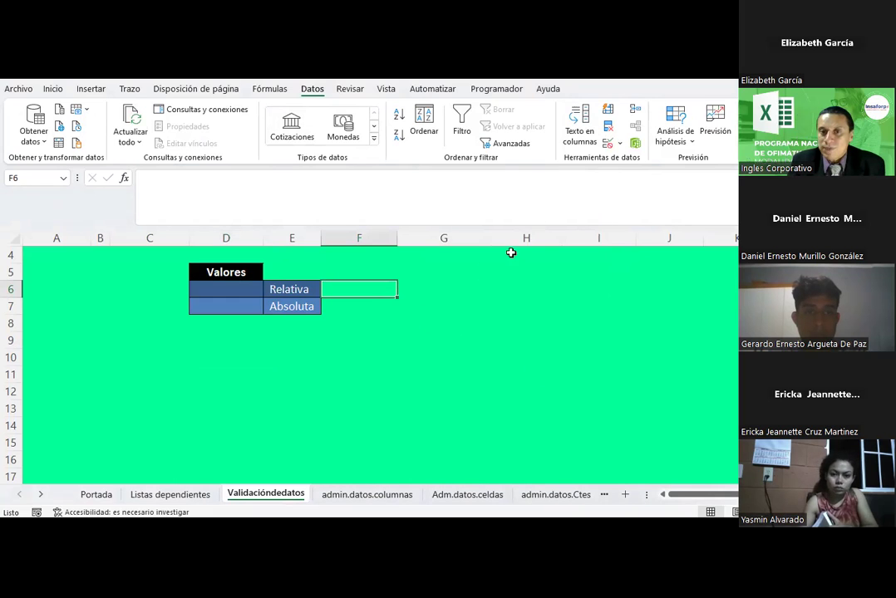
pyautogui.click(467, 288)
pyautogui.click(619, 142)
pyautogui.click(631, 161)
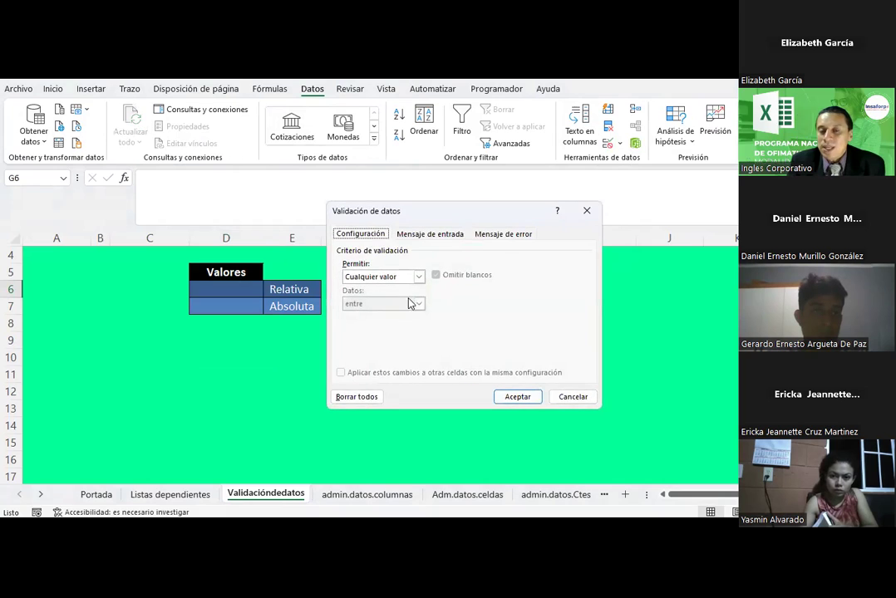
pyautogui.click(418, 277)
pyautogui.click(372, 315)
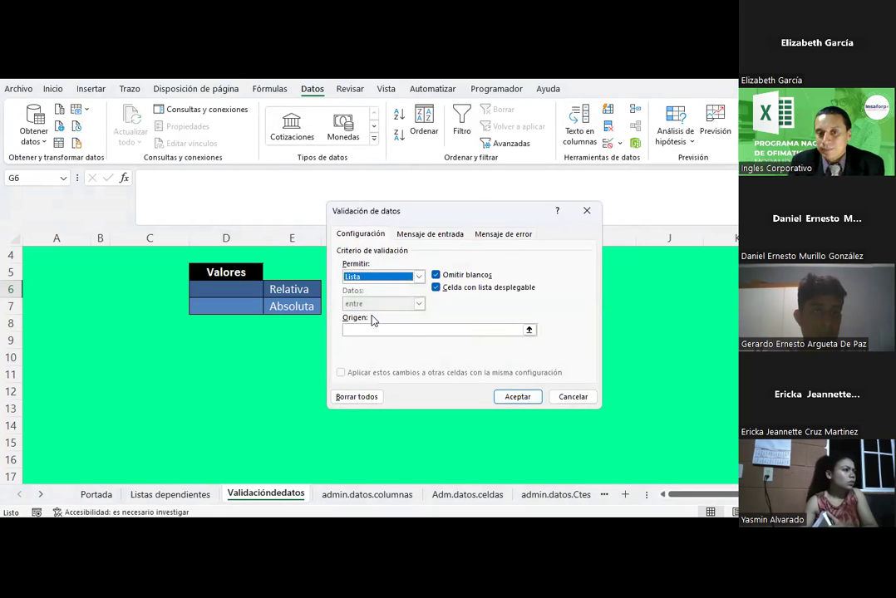
pyautogui.click(400, 330)
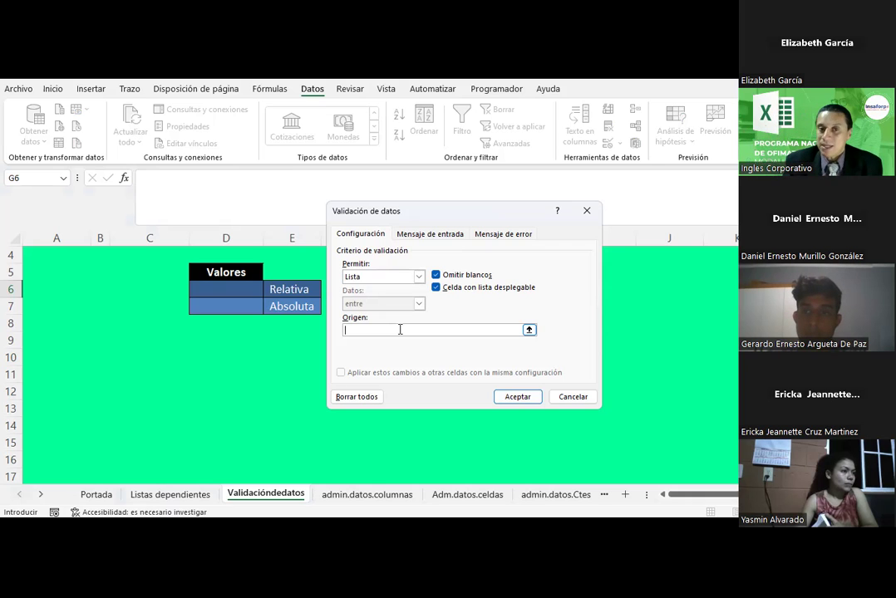
pyautogui.press('Escape')
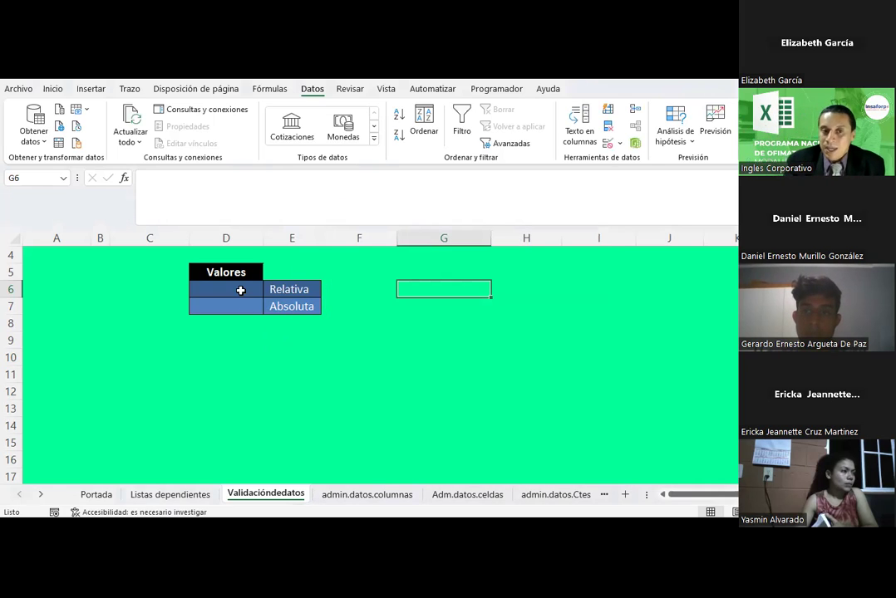
# Test the existing country dropdowns in D6 and D7 without choosing, then select F6
pyautogui.click(240, 289)
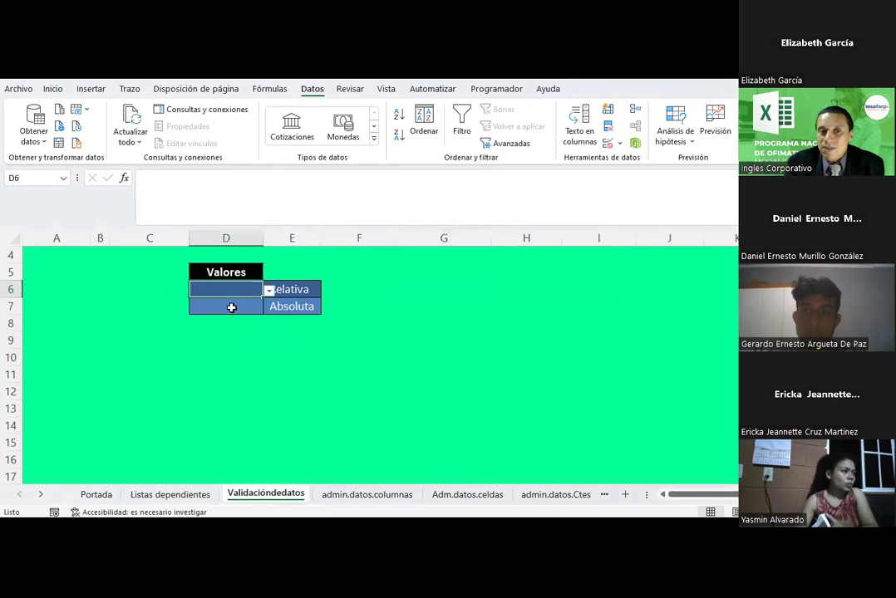
pyautogui.click(230, 308)
pyautogui.click(252, 289)
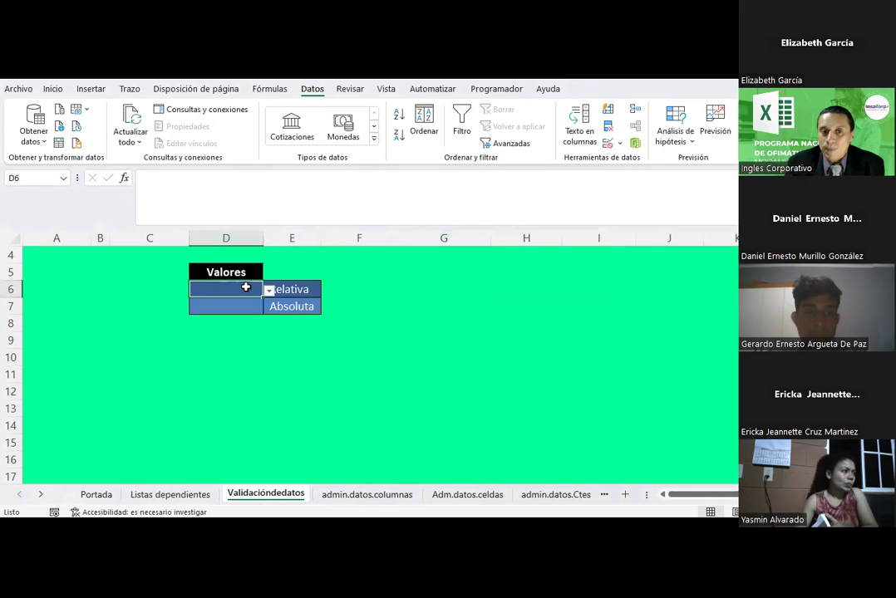
pyautogui.click(339, 288)
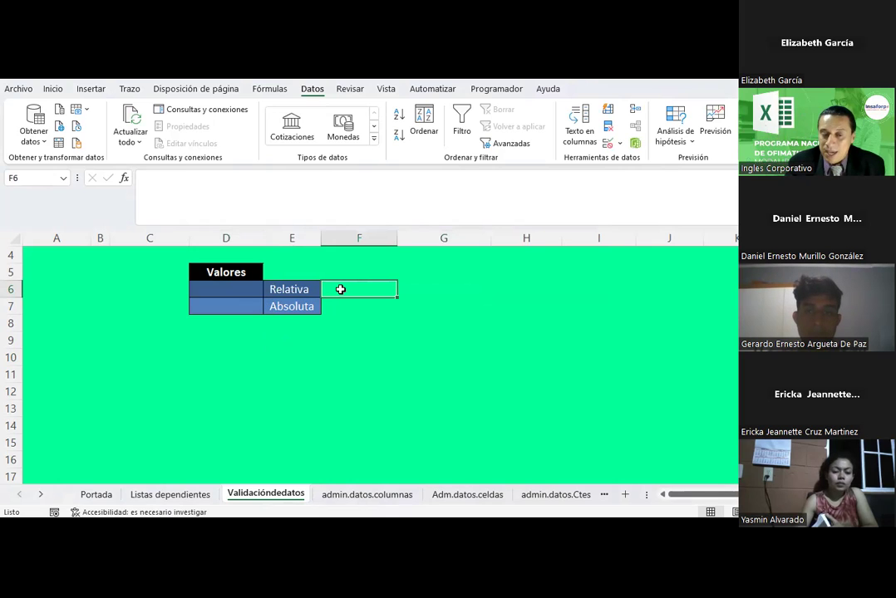
pyautogui.click(233, 290)
pyautogui.click(268, 291)
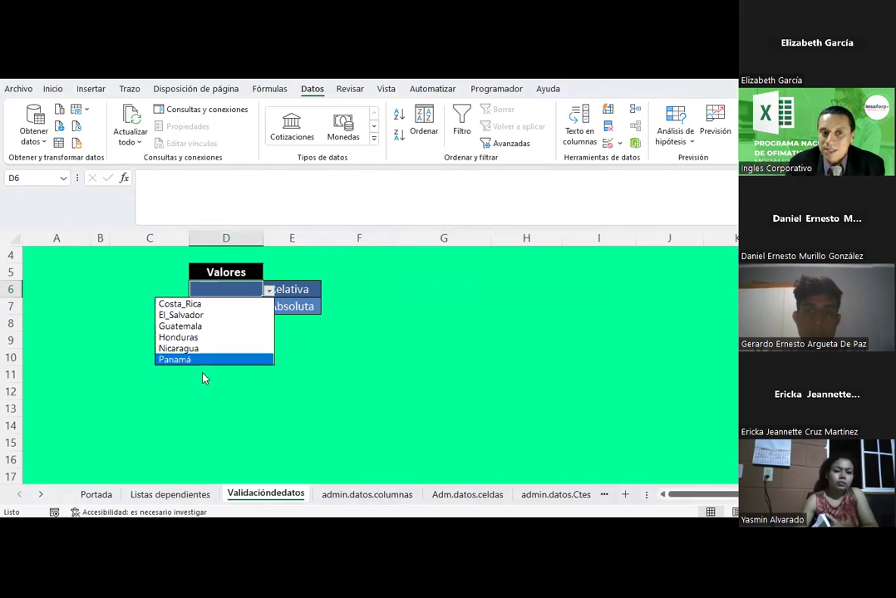
pyautogui.click(234, 305)
pyautogui.click(268, 308)
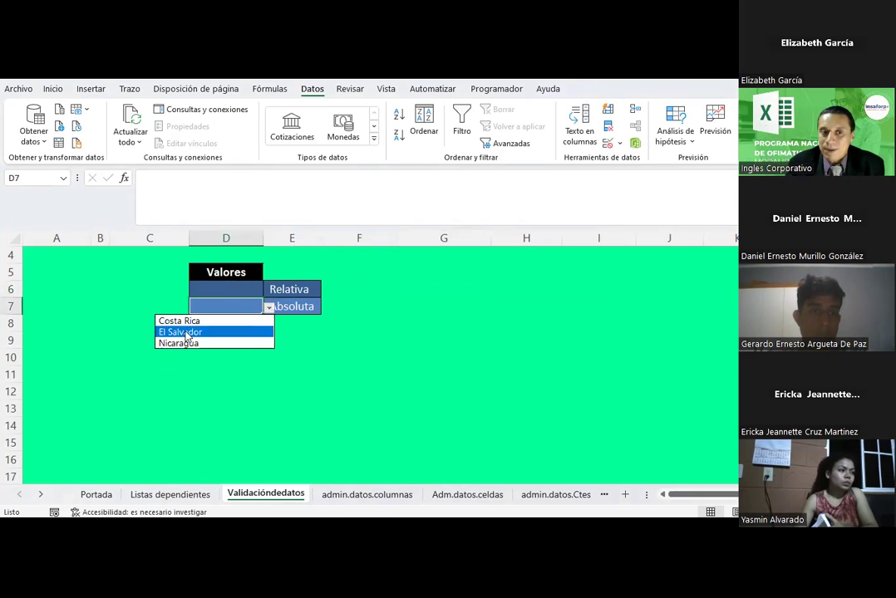
pyautogui.click(228, 291)
pyautogui.click(334, 288)
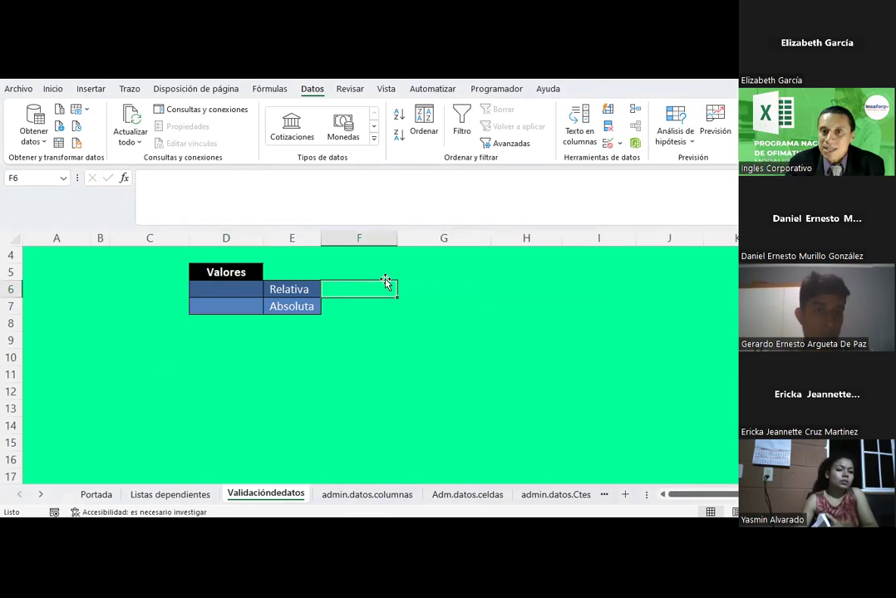
# Start a Data Validation rule on F6 that allows a List
pyautogui.click(621, 146)
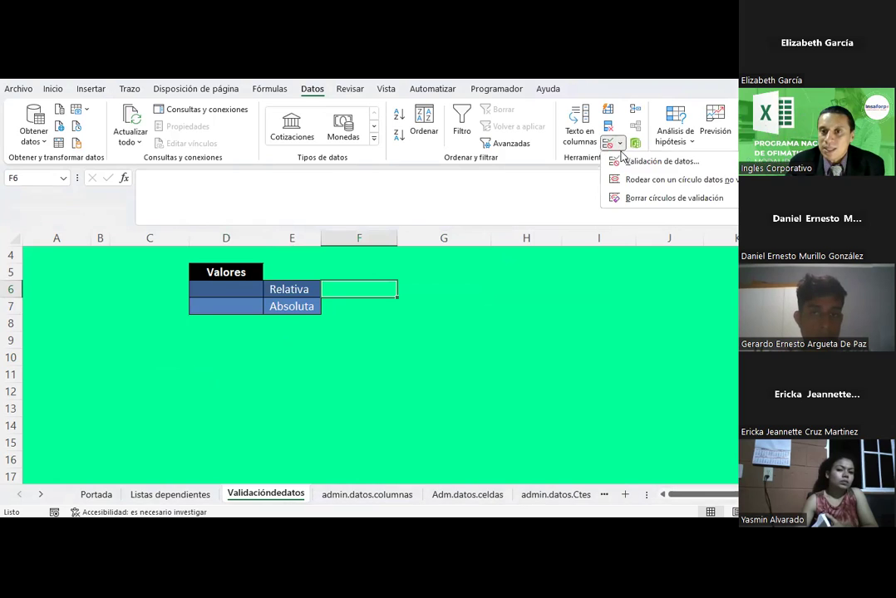
pyautogui.click(640, 161)
pyautogui.click(403, 277)
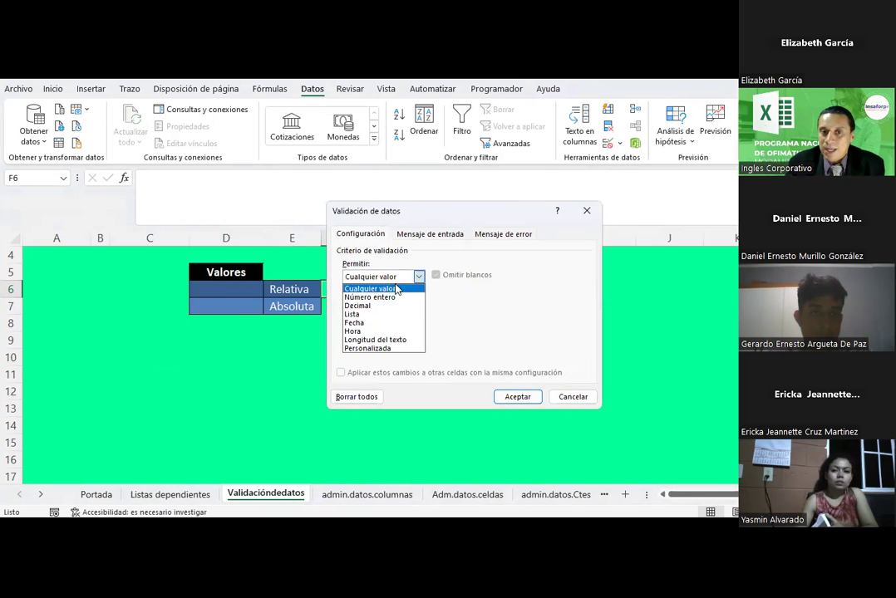
pyautogui.click(366, 311)
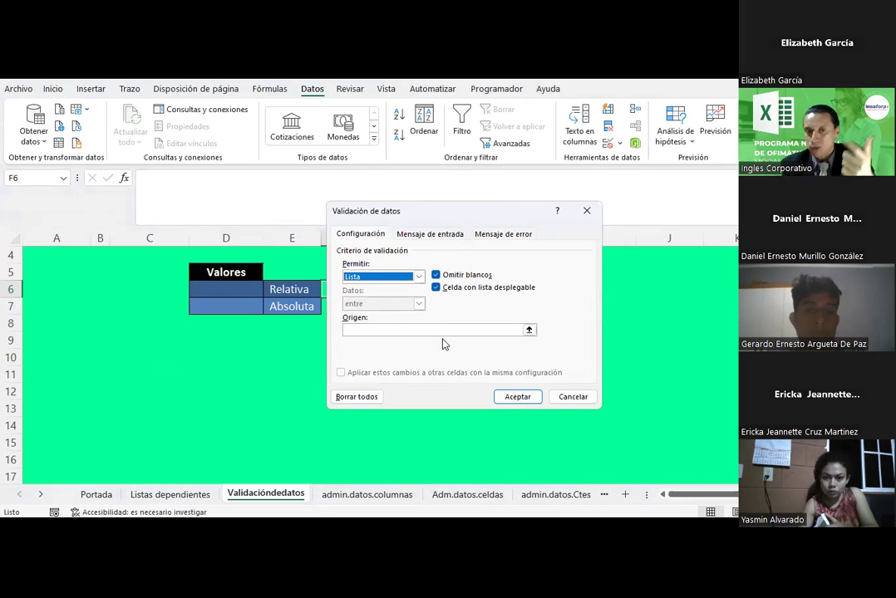
# Set the list source to 'Listas dependientes'!M39:M44, accept, and try F6's new country dropdown
pyautogui.click(529, 331)
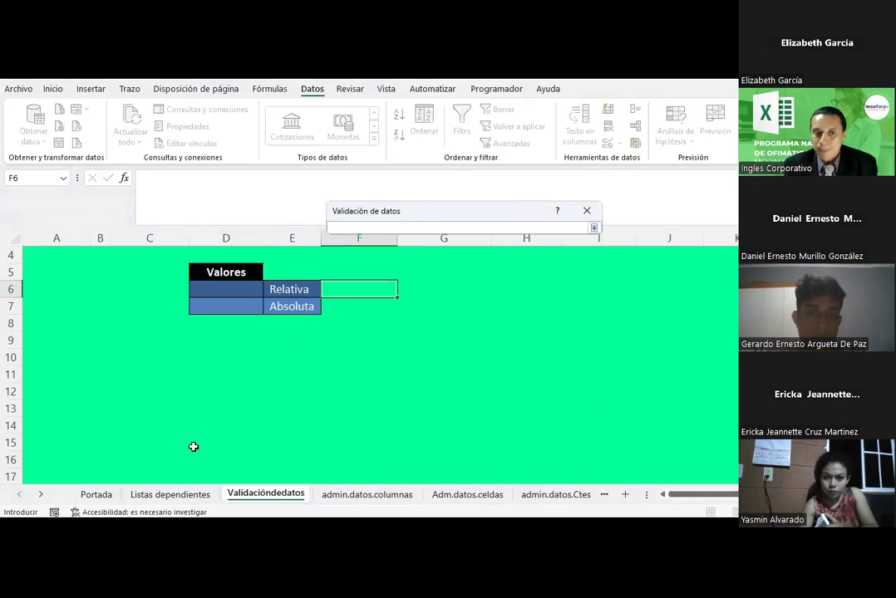
pyautogui.click(184, 495)
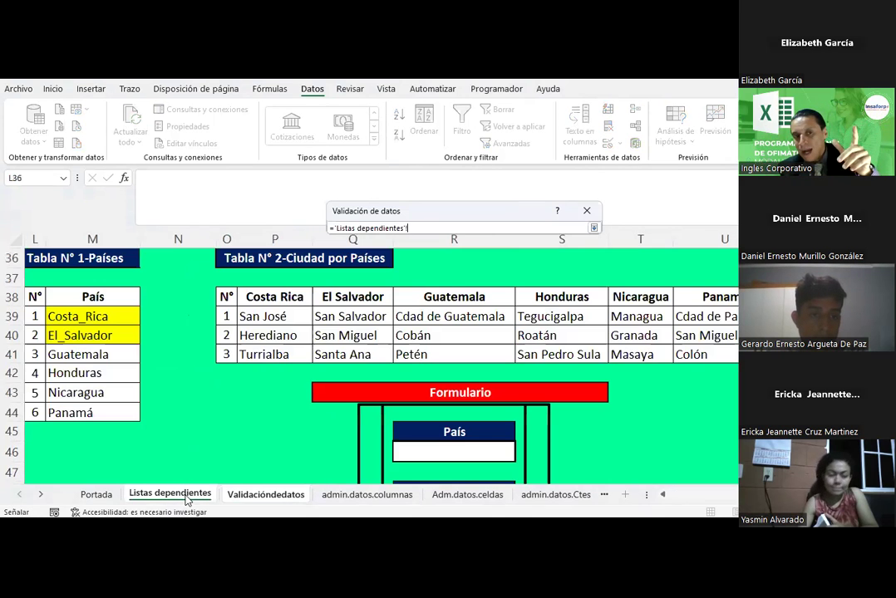
pyautogui.click(77, 315)
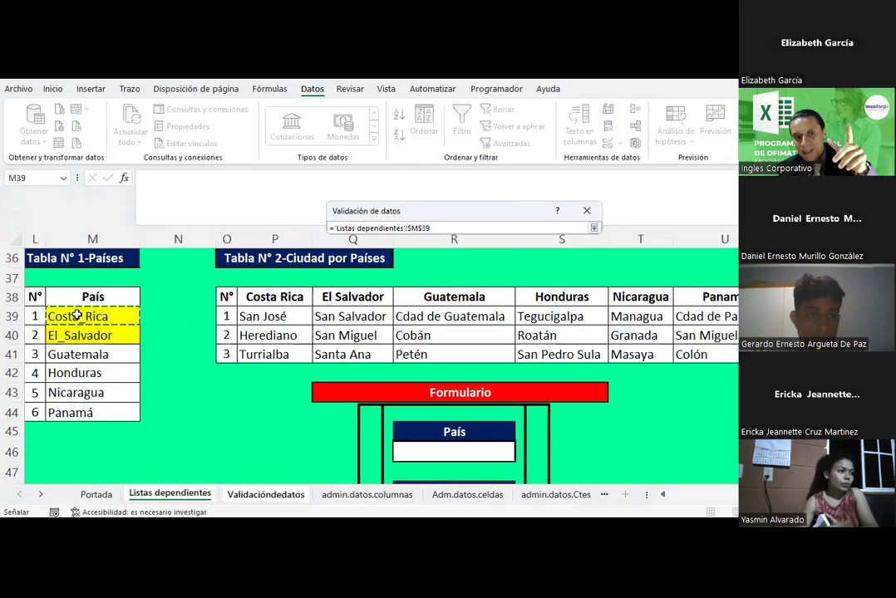
pyautogui.moveTo(76, 316); pyautogui.dragTo(89, 410)
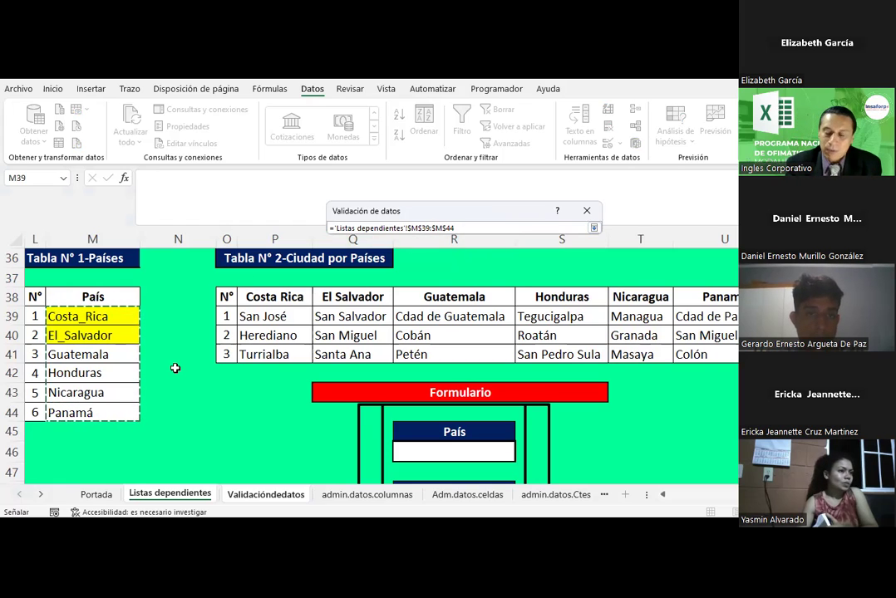
pyautogui.press('Return')
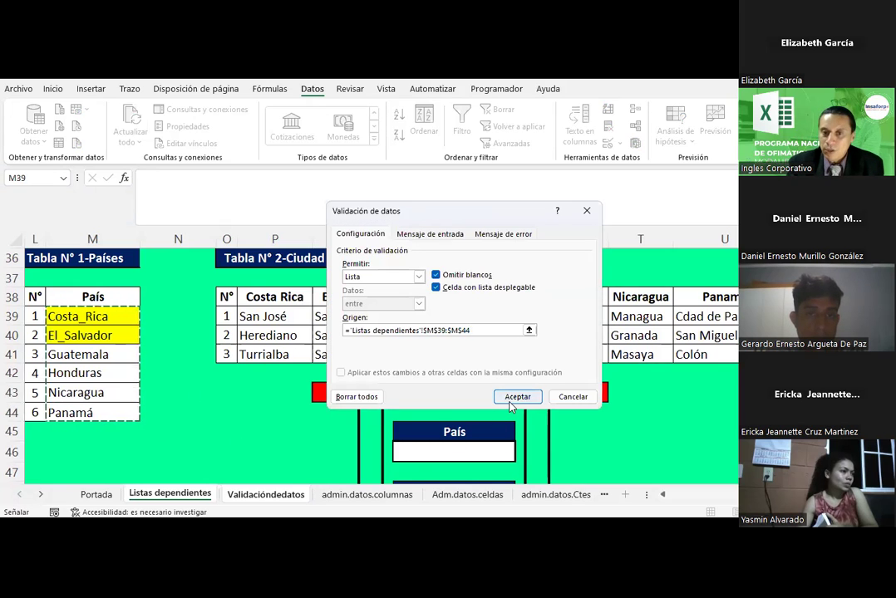
pyautogui.click(511, 401)
pyautogui.click(363, 290)
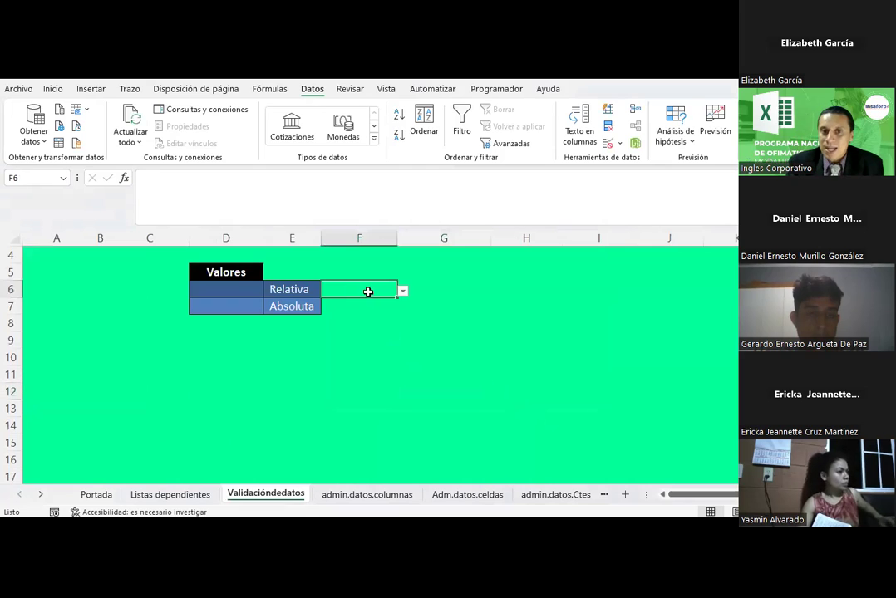
pyautogui.click(402, 291)
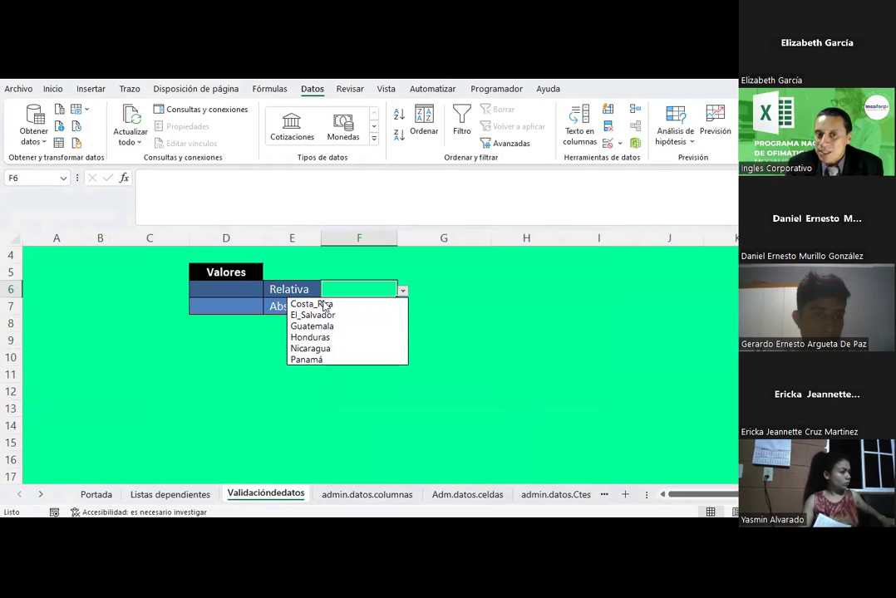
# Rename M39 on Listas dependientes to Alemania and confirm F6's dropdown now shows it
pyautogui.press('Escape')
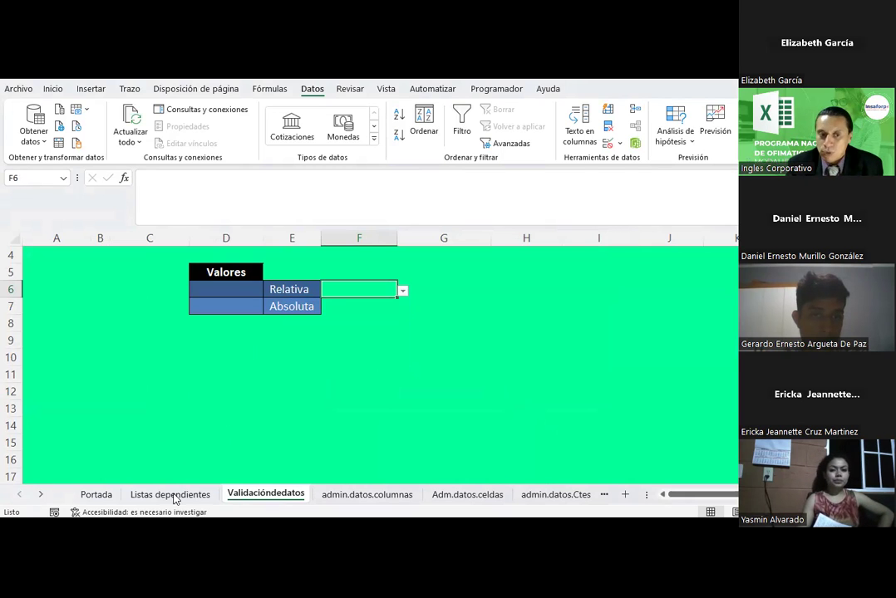
pyautogui.click(170, 496)
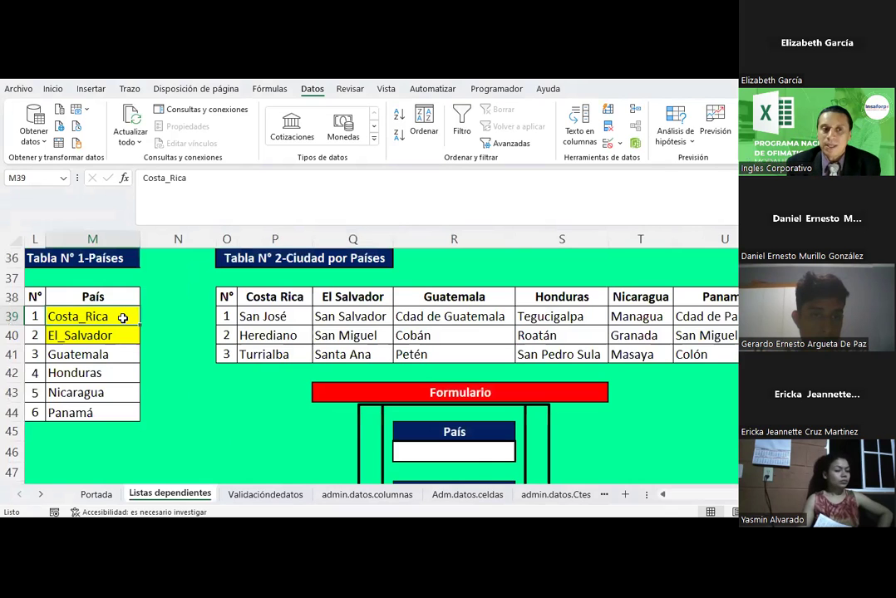
pyautogui.write('Alemania')
pyautogui.press('Return')
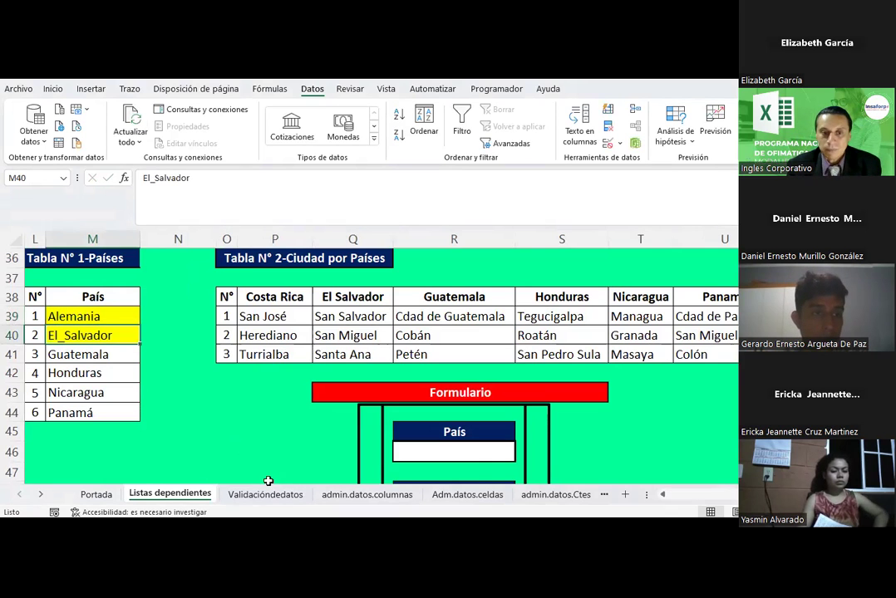
pyautogui.click(266, 494)
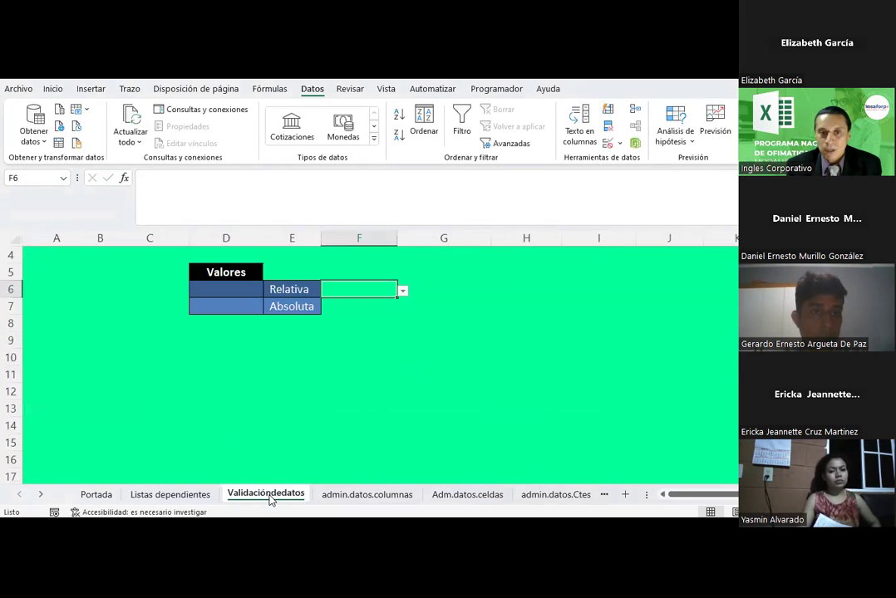
pyautogui.click(402, 291)
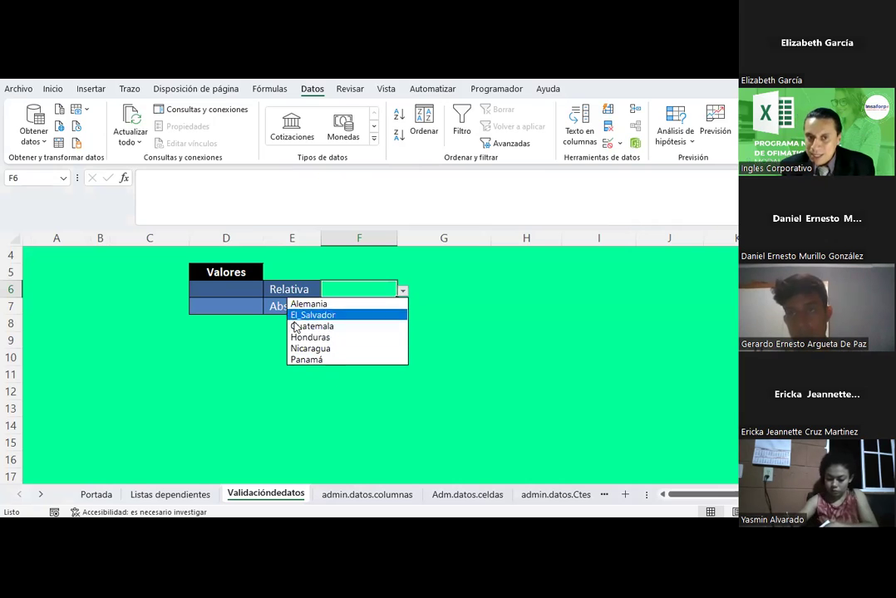
# Restore Costa_Rica in the source list, then select F7 on Validacióndedatos
pyautogui.click(328, 424)
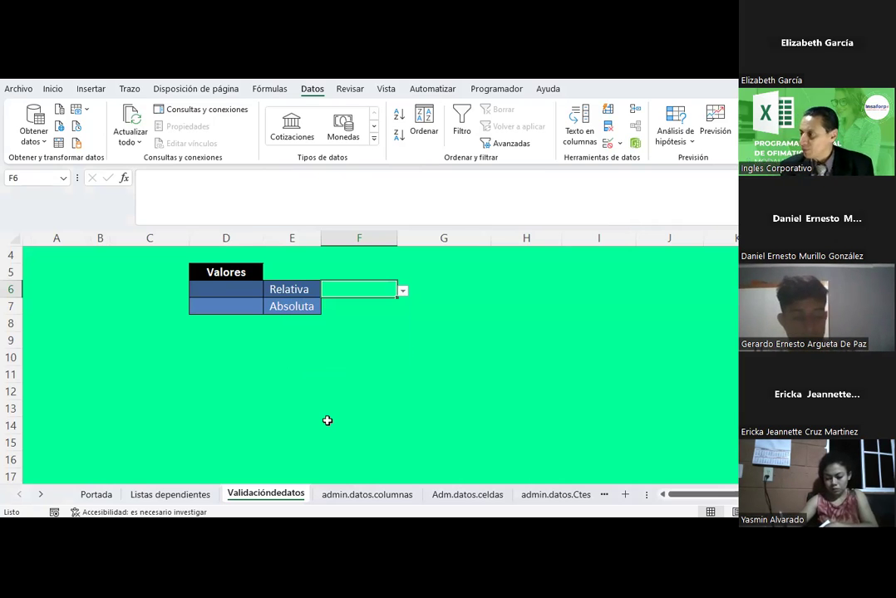
pyautogui.hotkey('ctrl', 'pageup')
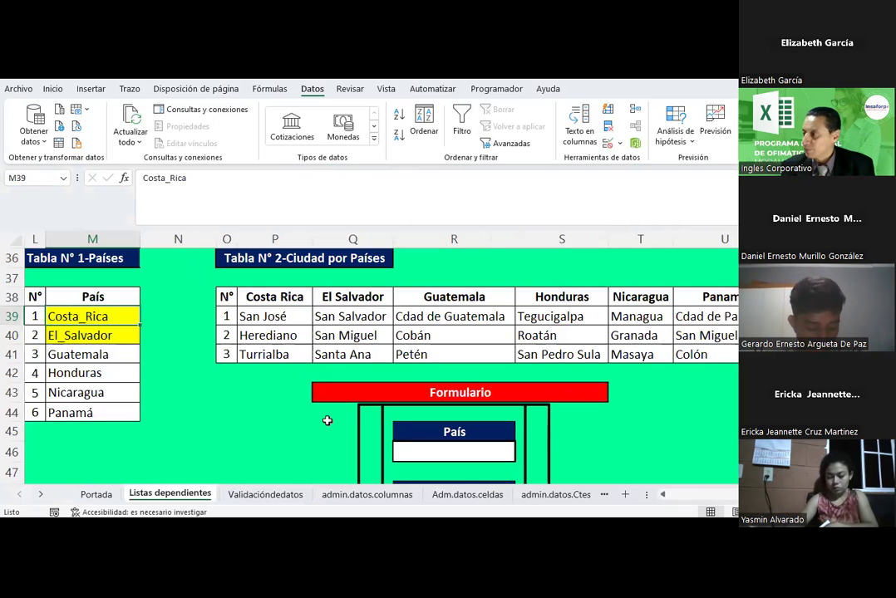
pyautogui.click(266, 497)
pyautogui.click(370, 309)
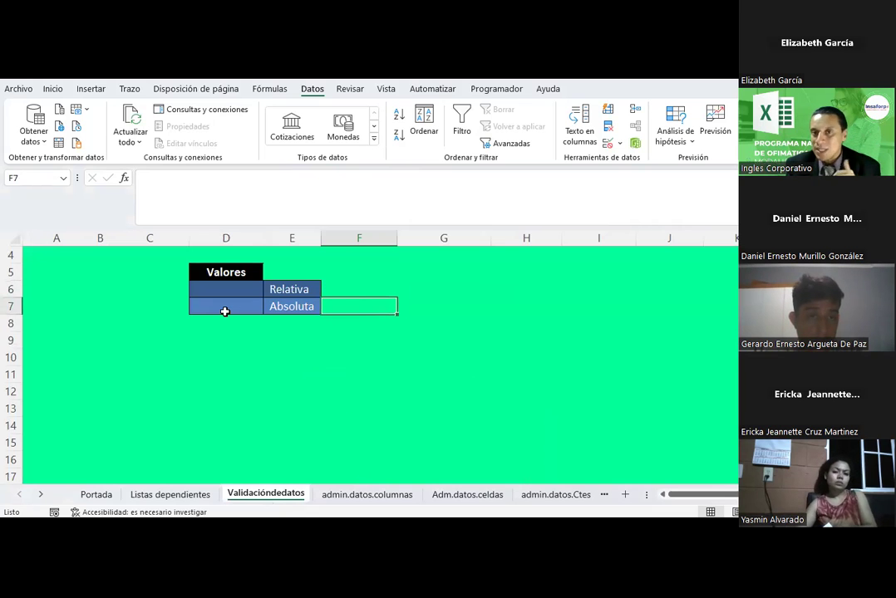
# Give F7 a list validation with the typed source El Salvador;Guatemala;Costa Rica
pyautogui.click(170, 496)
pyautogui.click(262, 496)
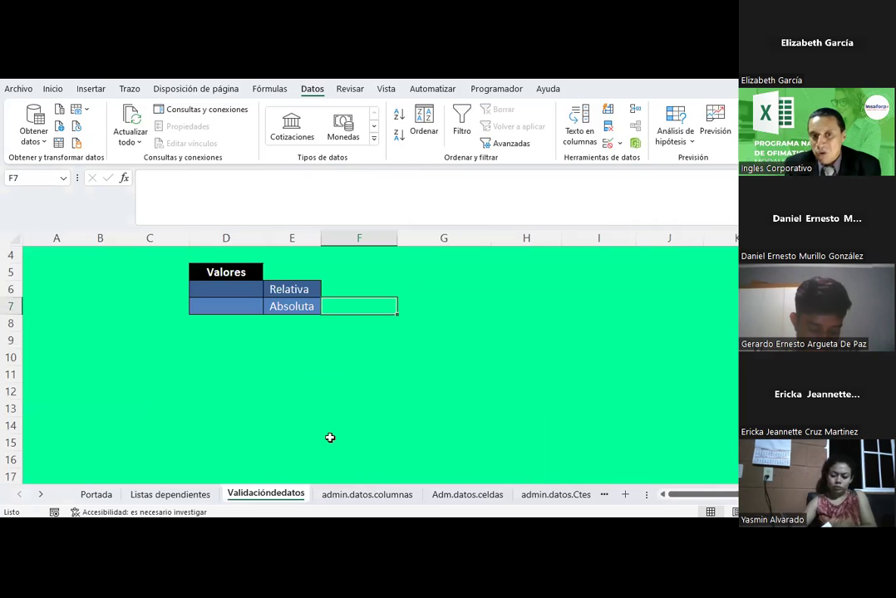
pyautogui.click(619, 144)
pyautogui.click(631, 152)
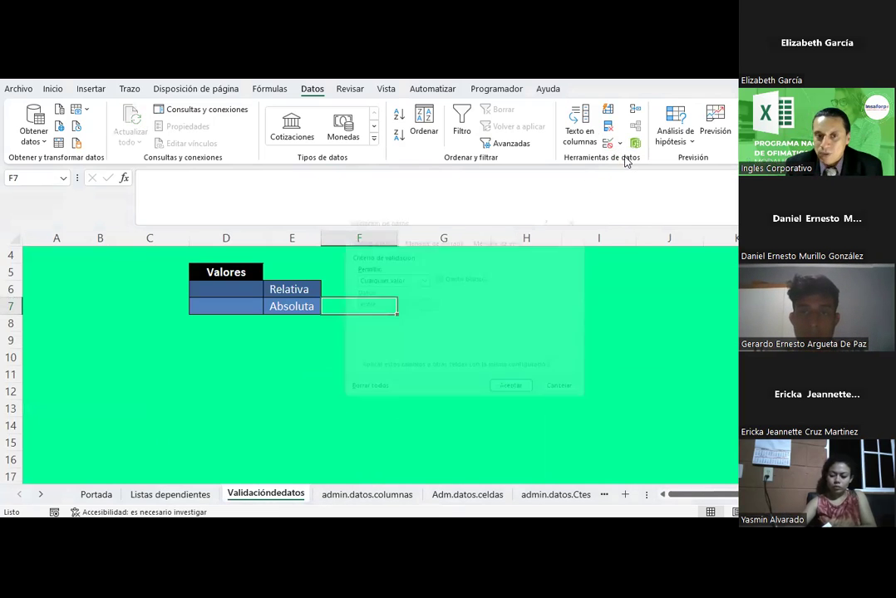
pyautogui.click(419, 277)
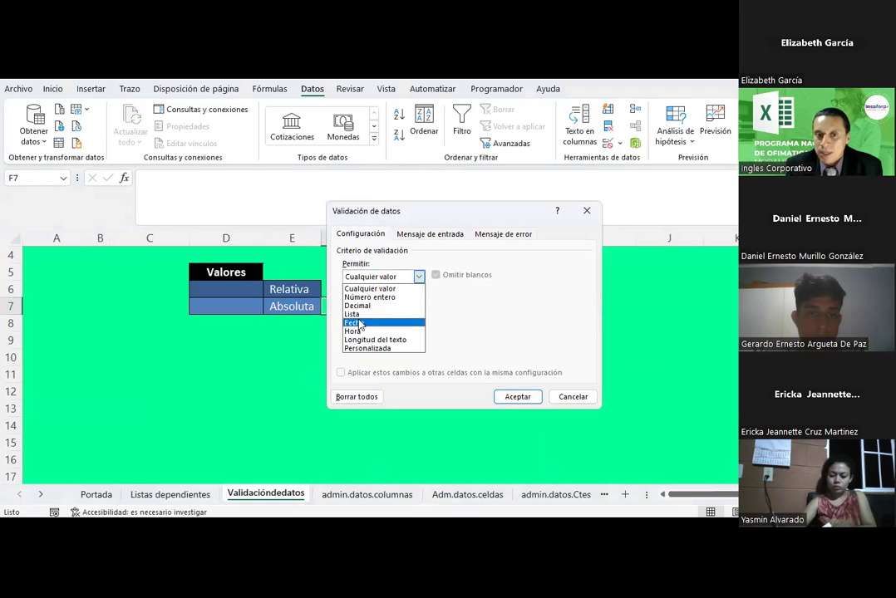
pyautogui.click(359, 316)
pyautogui.click(353, 332)
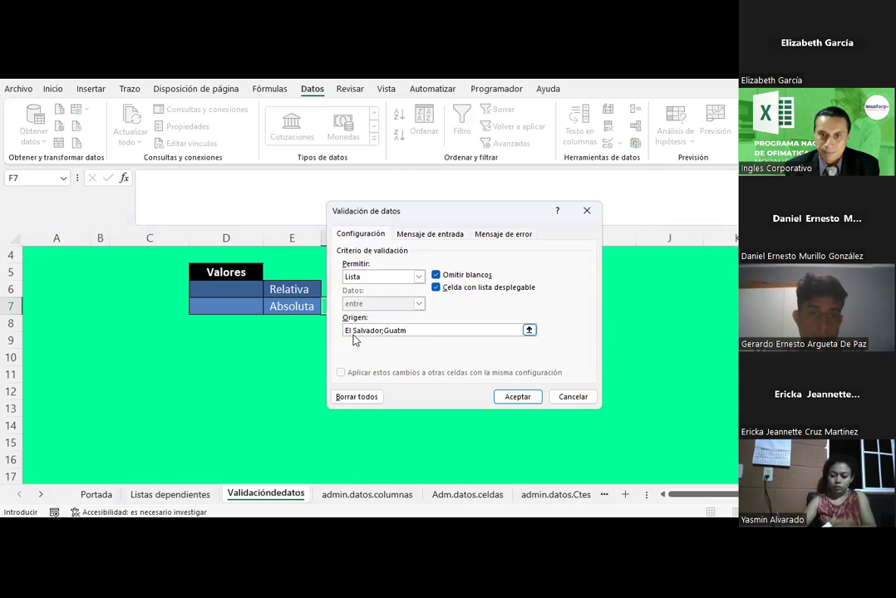
pyautogui.write('a; ')
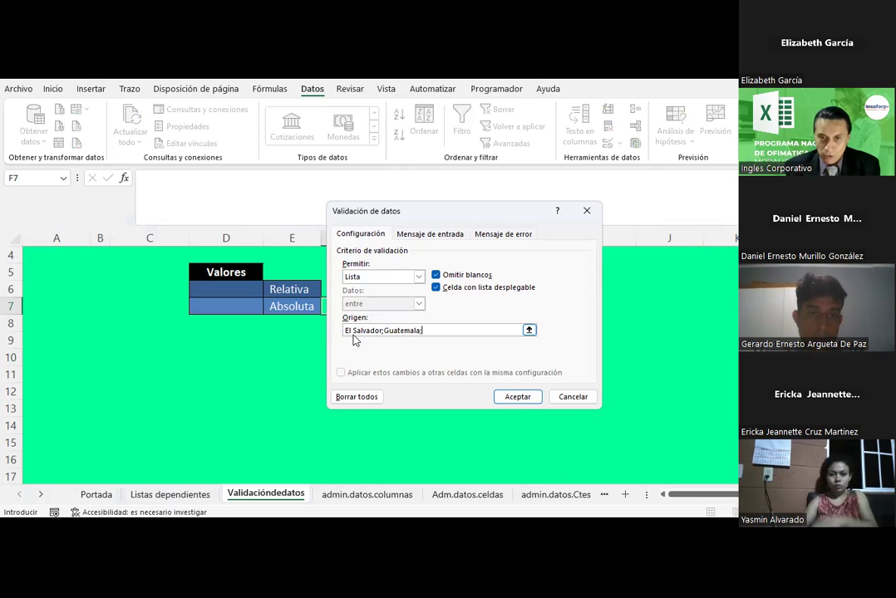
pyautogui.write('C')
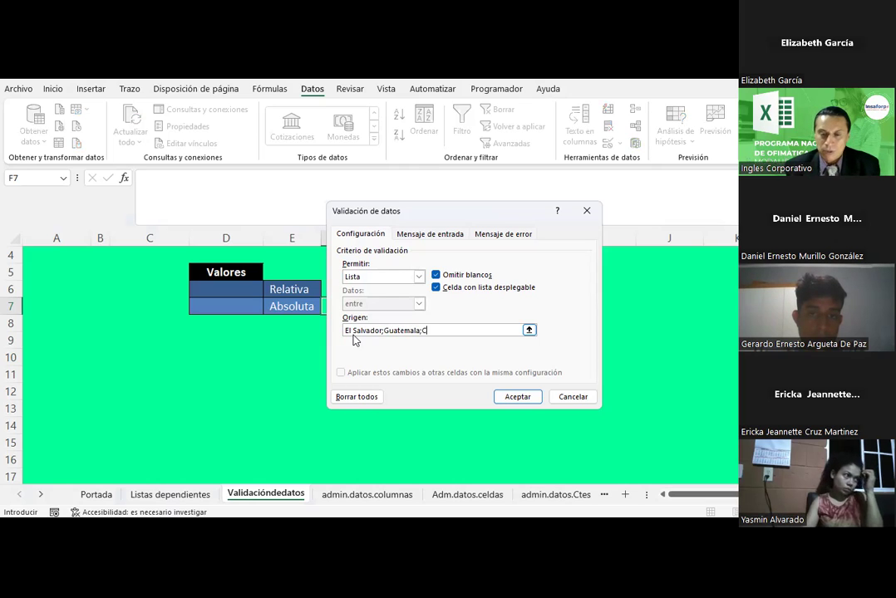
pyautogui.write('osta Rica')
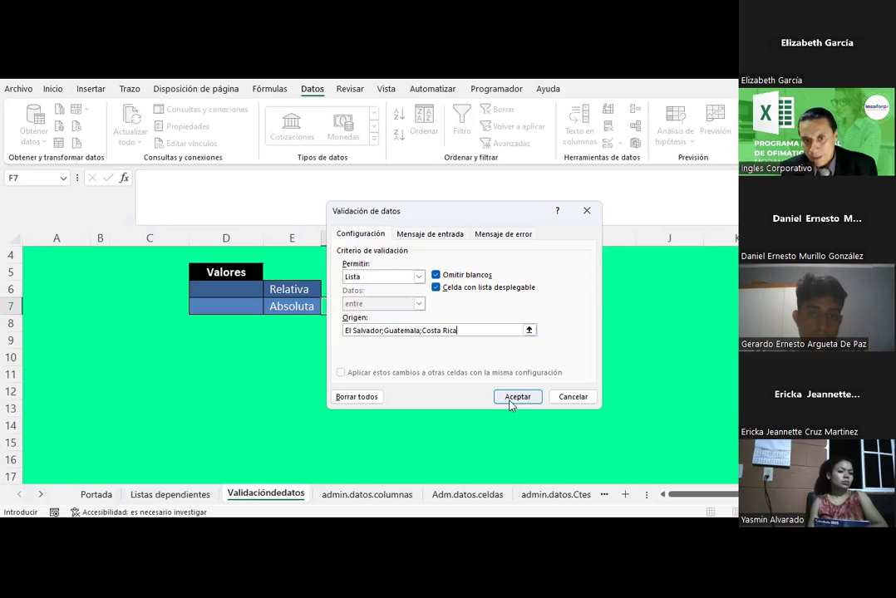
pyautogui.click(516, 396)
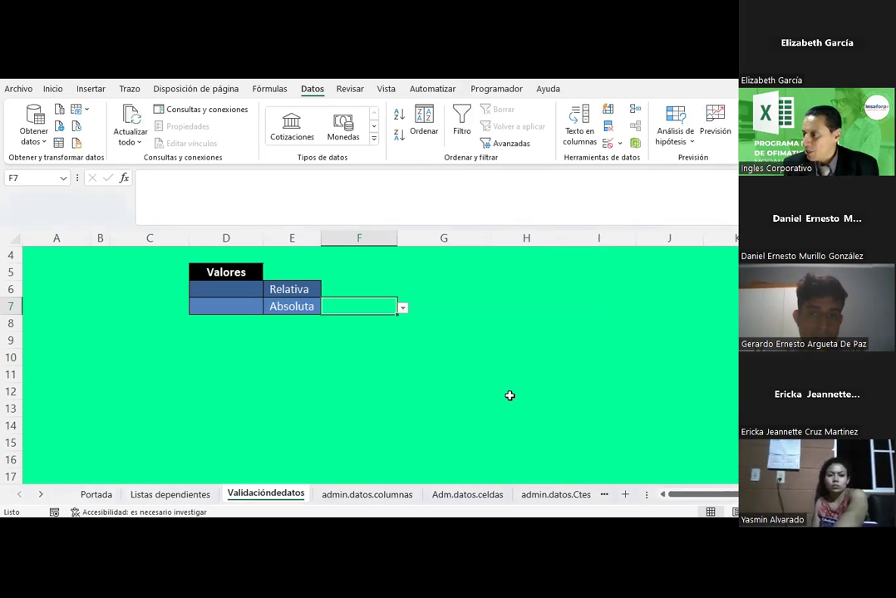
# Check F7's country dropdown, then review its validation settings and cancel without changes
pyautogui.click(403, 309)
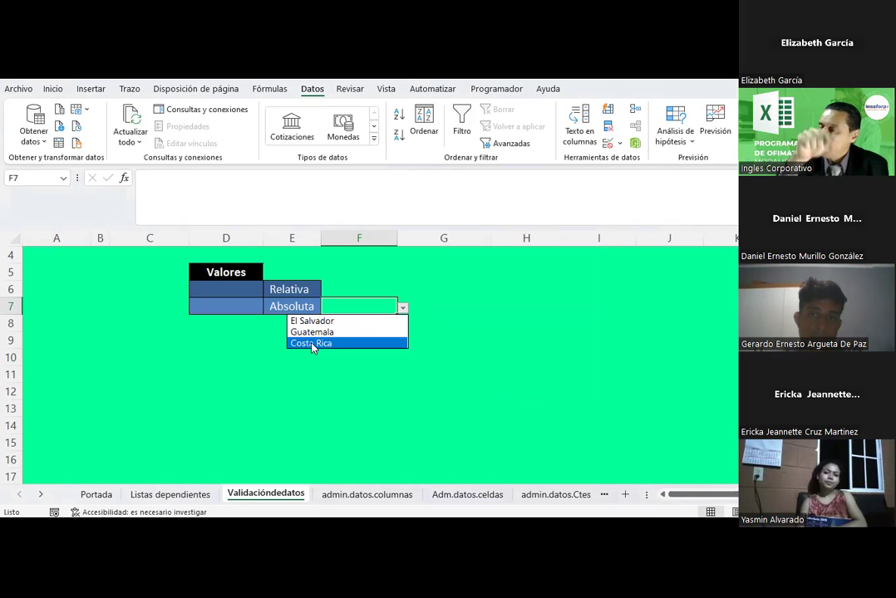
pyautogui.press('Escape')
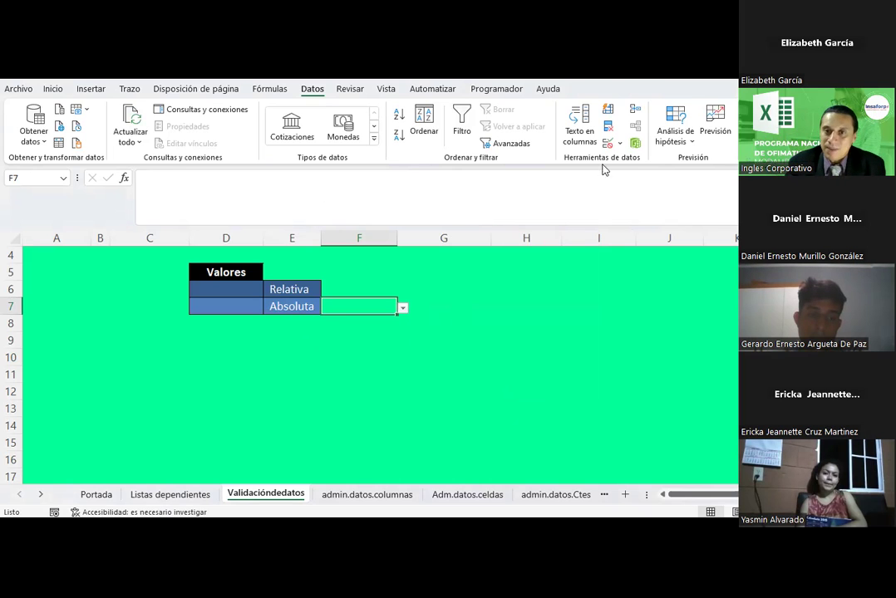
pyautogui.click(614, 143)
pyautogui.click(657, 161)
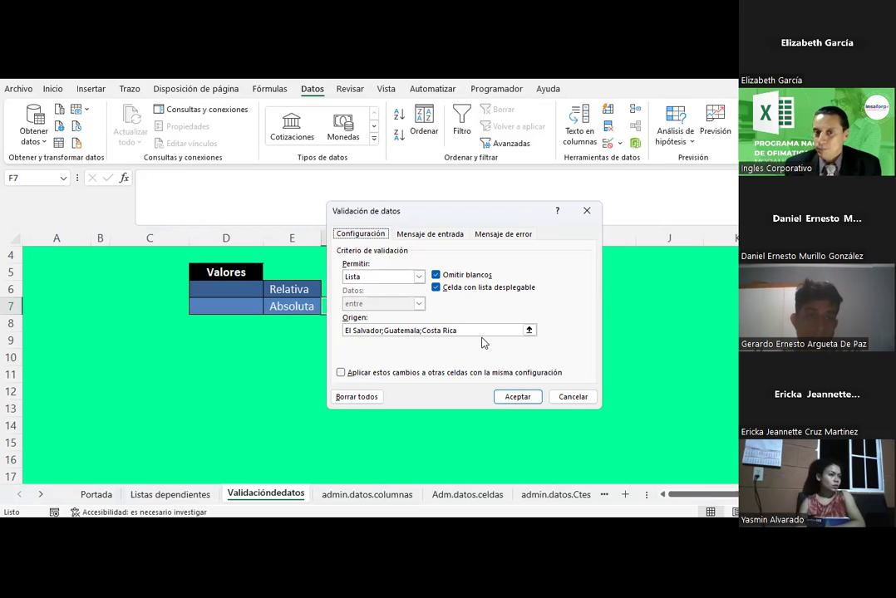
pyautogui.click(585, 401)
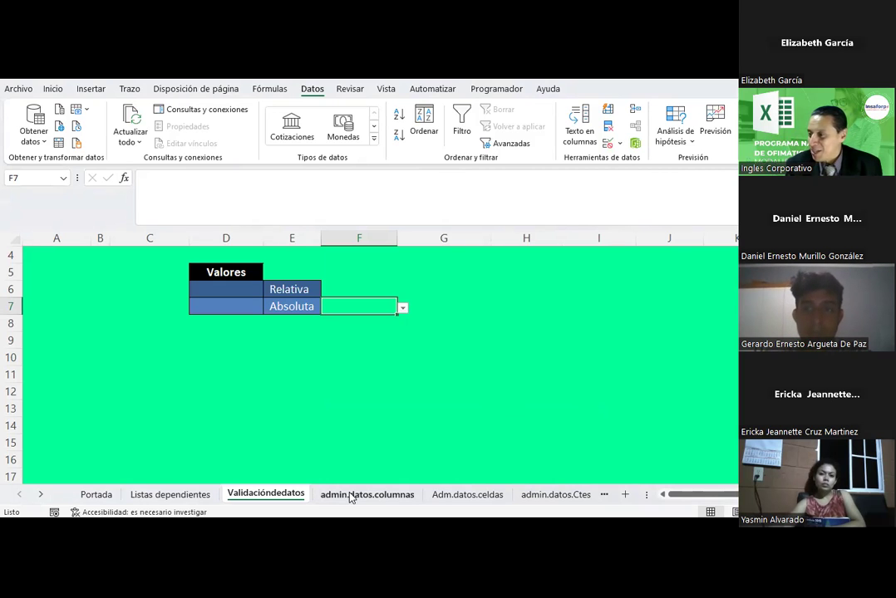
# Switch to the admin.datos.columnas payroll sheet and glance at the defined names list
pyautogui.click(351, 496)
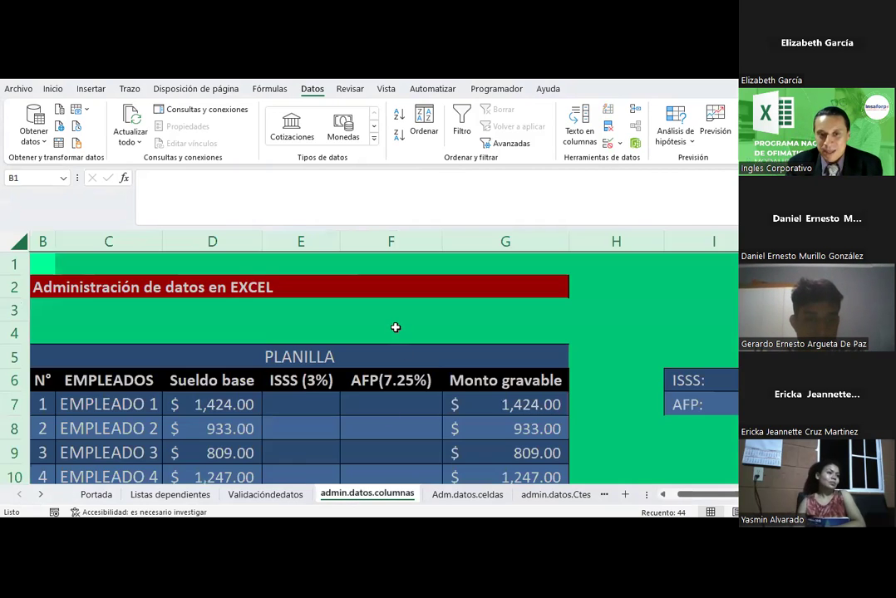
pyautogui.click(395, 328)
pyautogui.hscroll(-1, 427, 348)
pyautogui.scroll(-1, 451, 339)
pyautogui.scroll(-2, 451, 339)
pyautogui.scroll(1, 452, 338)
pyautogui.scroll(-2, 452, 338)
pyautogui.scroll(2, 452, 338)
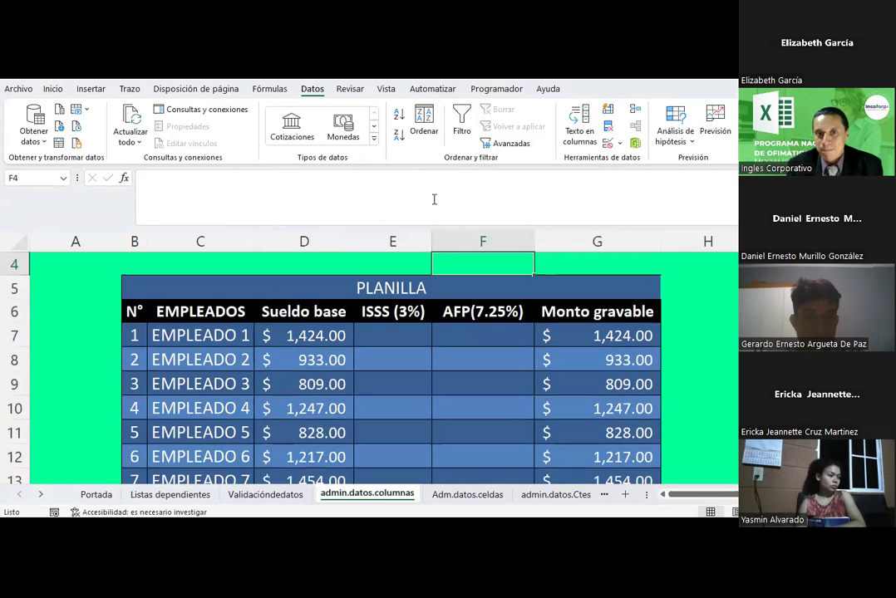
pyautogui.click(268, 88)
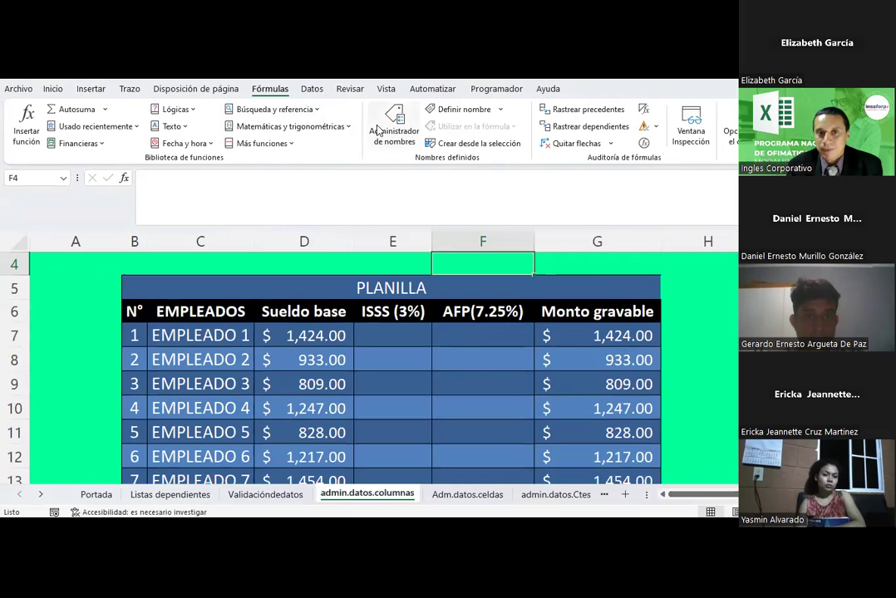
pyautogui.click(378, 130)
pyautogui.press('Escape')
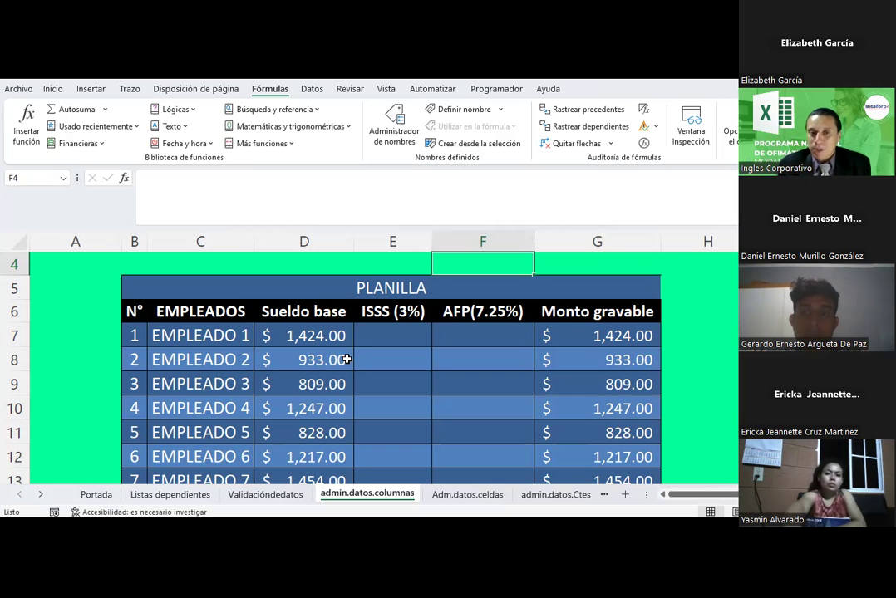
# Clear the #NOMBRE? formula from TOTAL cell D14 and select the Sueldo base values
pyautogui.scroll(-1, 346, 359)
pyautogui.click(327, 433)
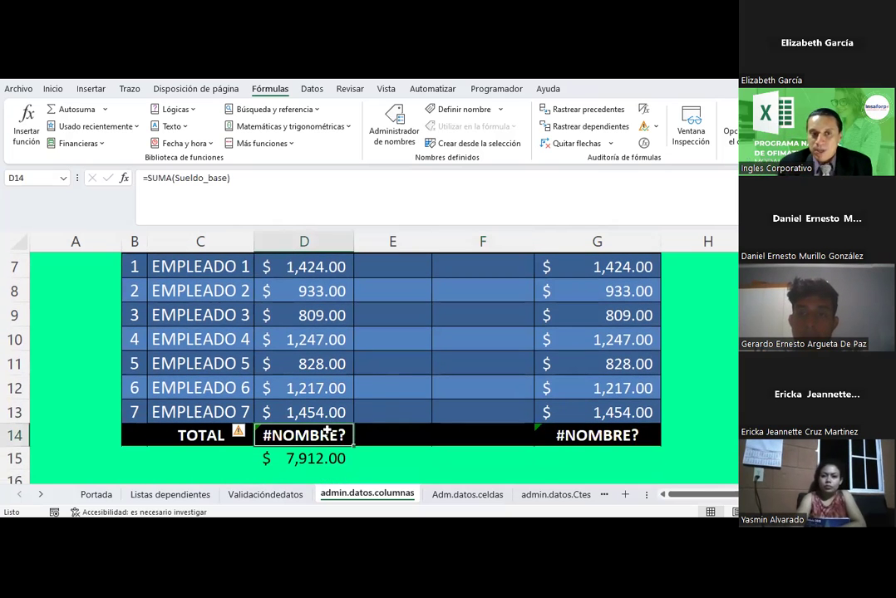
pyautogui.press('Delete')
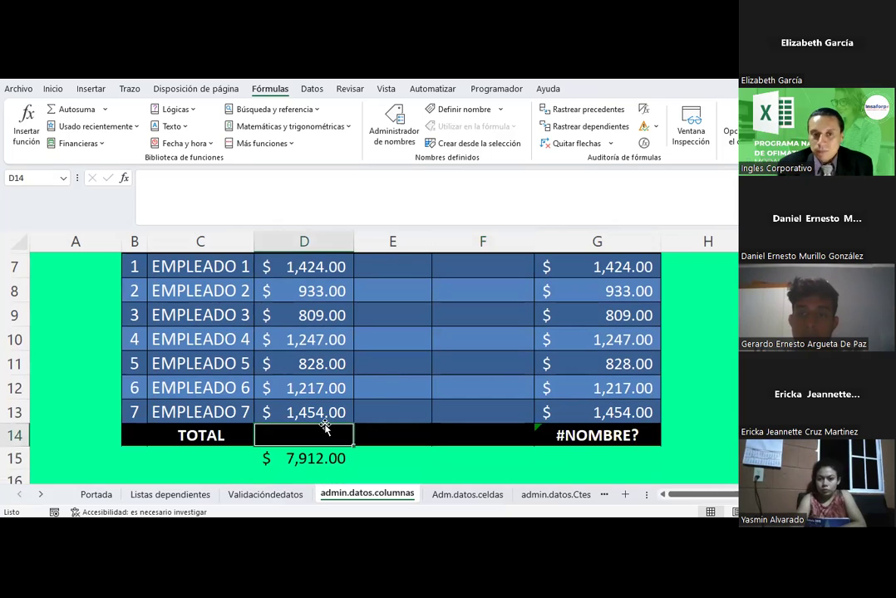
pyautogui.scroll(1, 329, 355)
pyautogui.moveTo(329, 334); pyautogui.dragTo(311, 478)
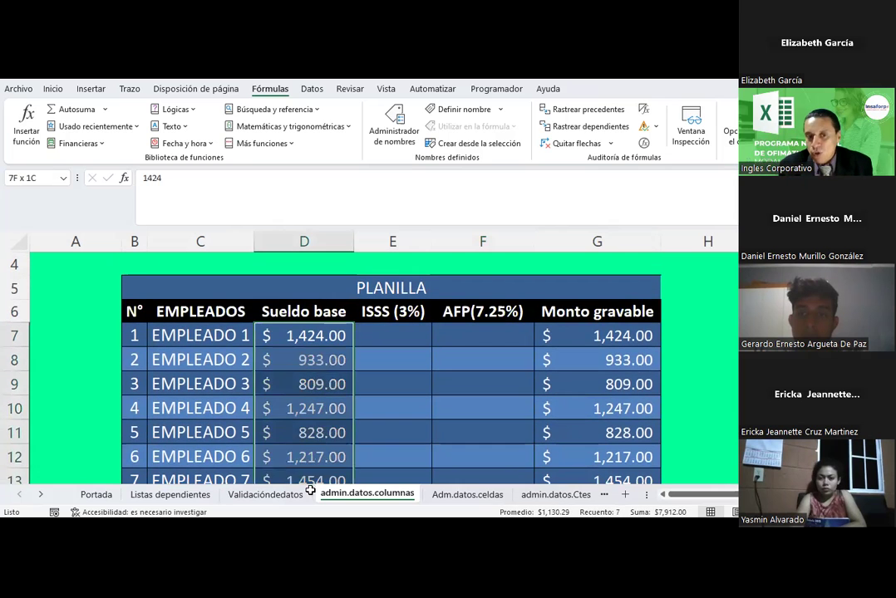
pyautogui.scroll(-1, 311, 466)
pyautogui.scroll(1, 304, 349)
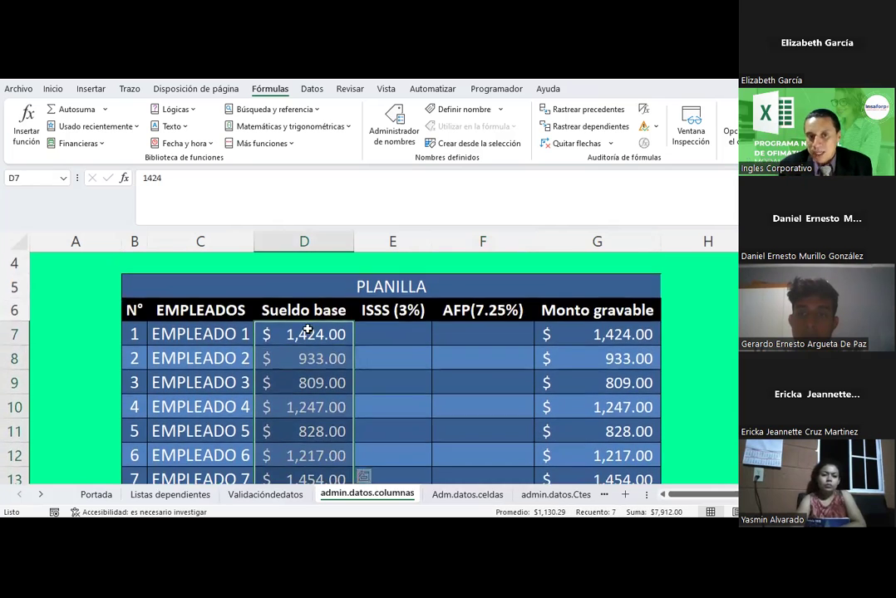
pyautogui.scroll(-1, 304, 390)
pyautogui.scroll(1, 305, 391)
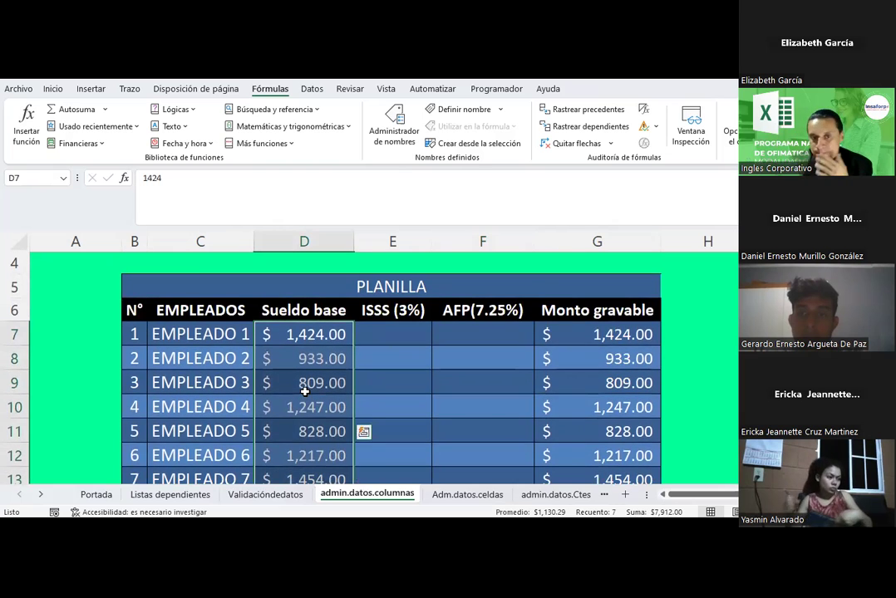
pyautogui.scroll(-2, 305, 392)
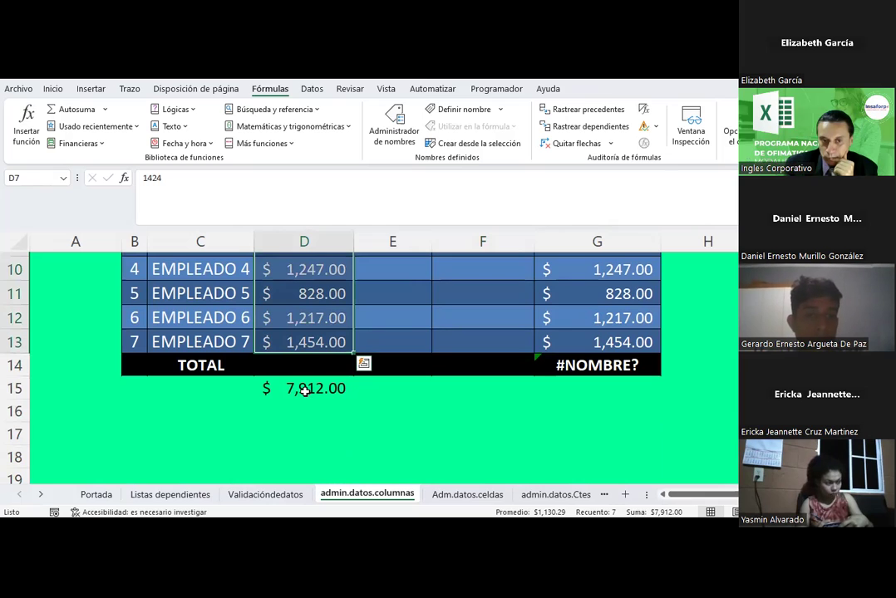
# Review the SUMA formula in D15 against empty D14, then reselect D7:D13
pyautogui.click(305, 390)
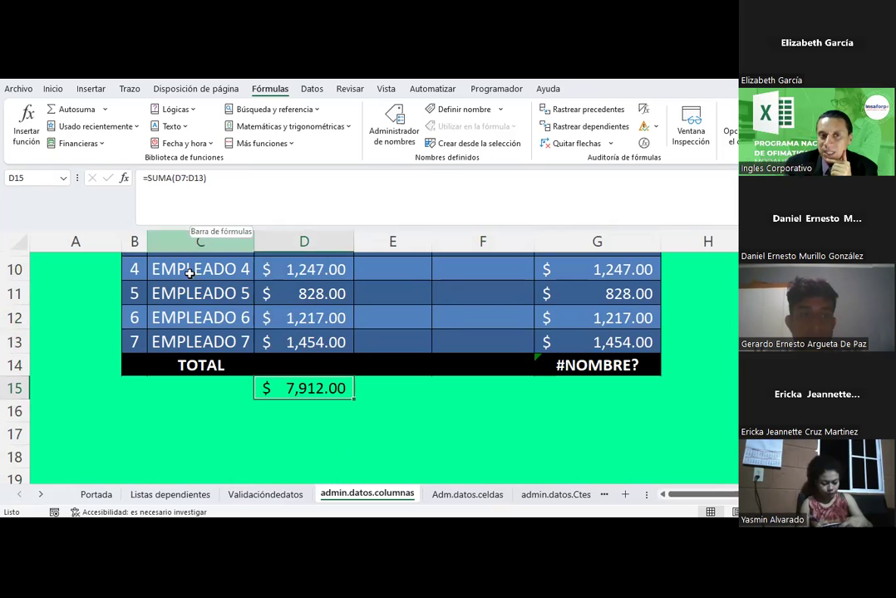
pyautogui.scroll(1, 212, 291)
pyautogui.scroll(1, 249, 299)
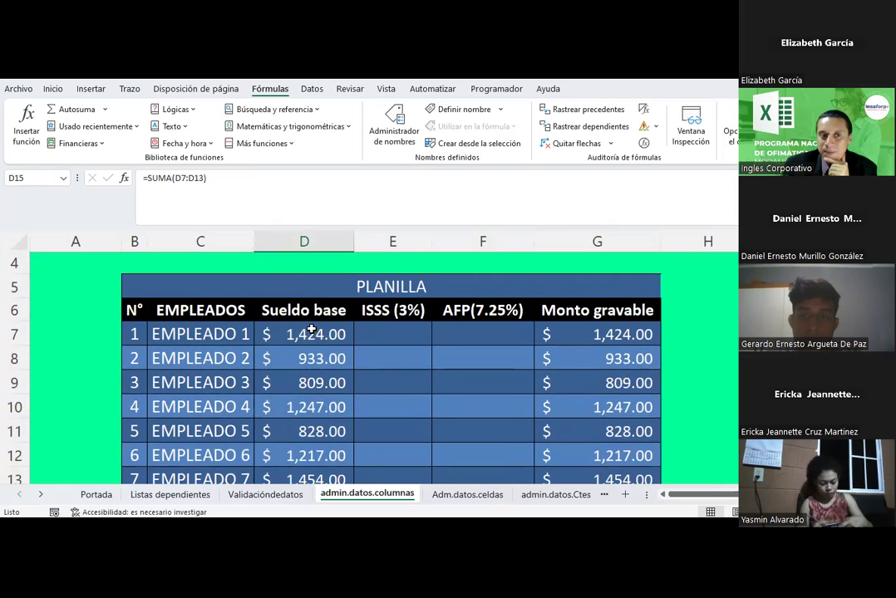
pyautogui.scroll(-1, 310, 330)
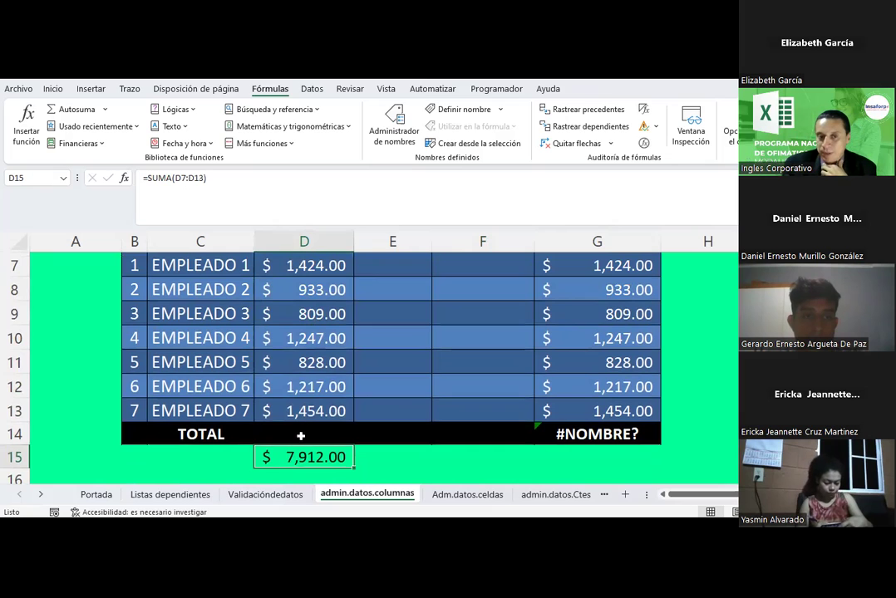
pyautogui.click(297, 433)
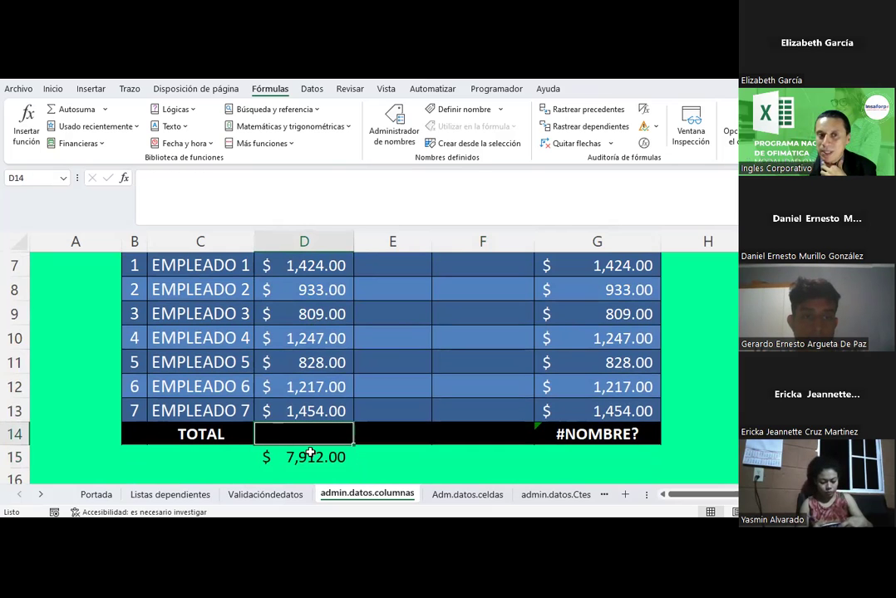
pyautogui.click(313, 458)
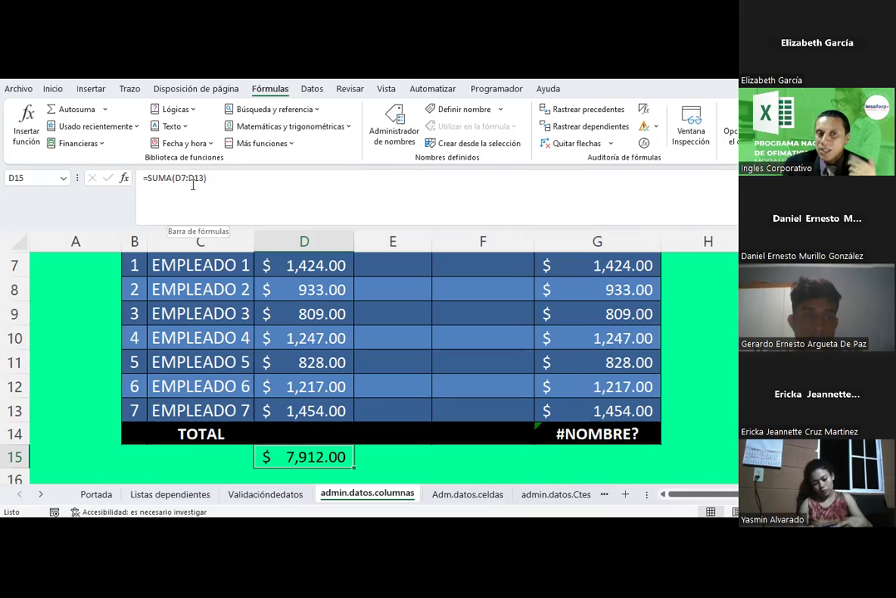
pyautogui.click(284, 436)
pyautogui.scroll(1, 320, 324)
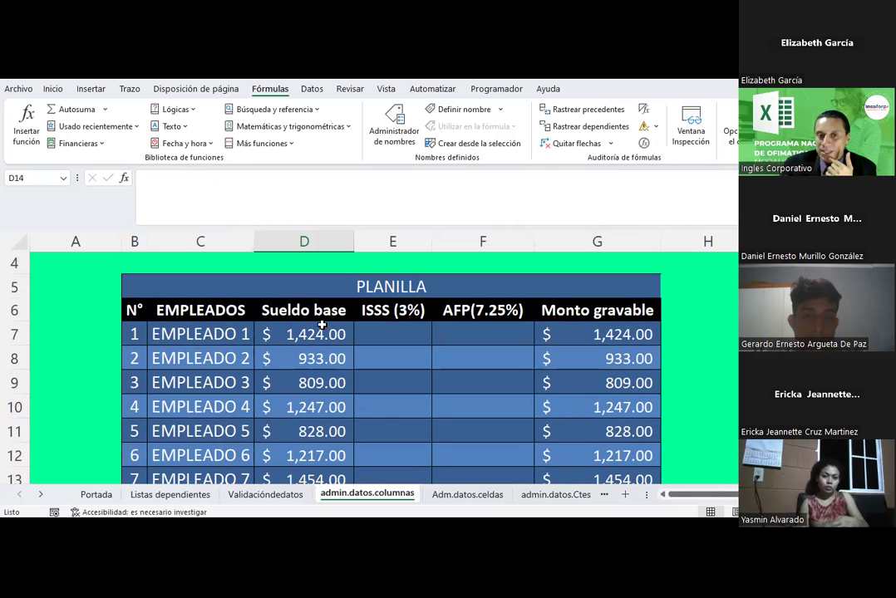
pyautogui.moveTo(322, 334); pyautogui.dragTo(297, 418)
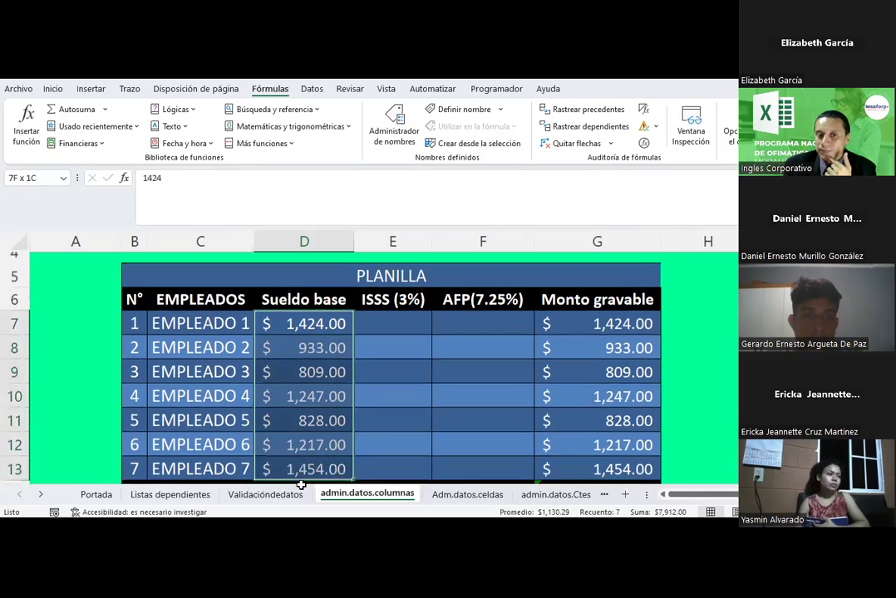
pyautogui.scroll(1, 297, 418)
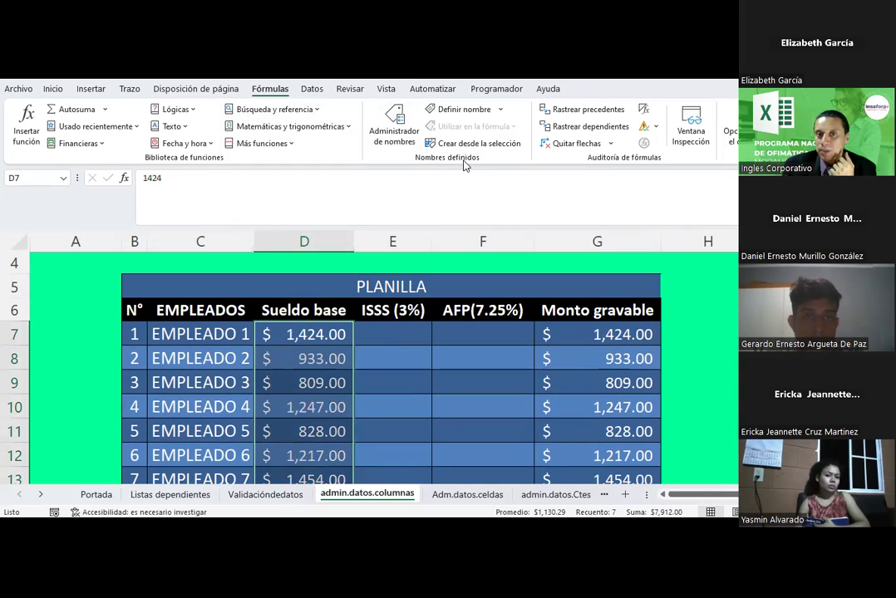
# Start a new defined name for D7:D13 in Name Manager, replacing Sueldo_base with SB
pyautogui.click(394, 141)
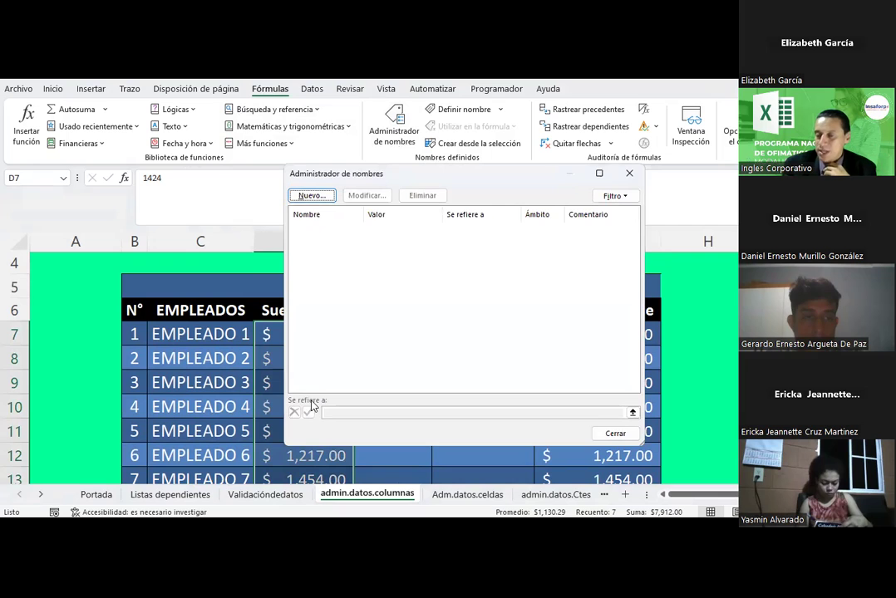
pyautogui.click(313, 195)
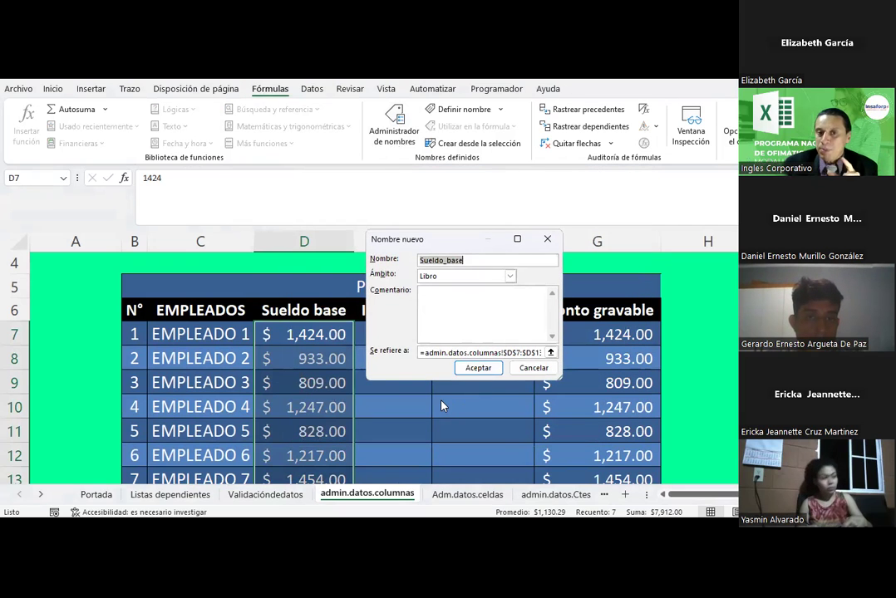
pyautogui.click(450, 262)
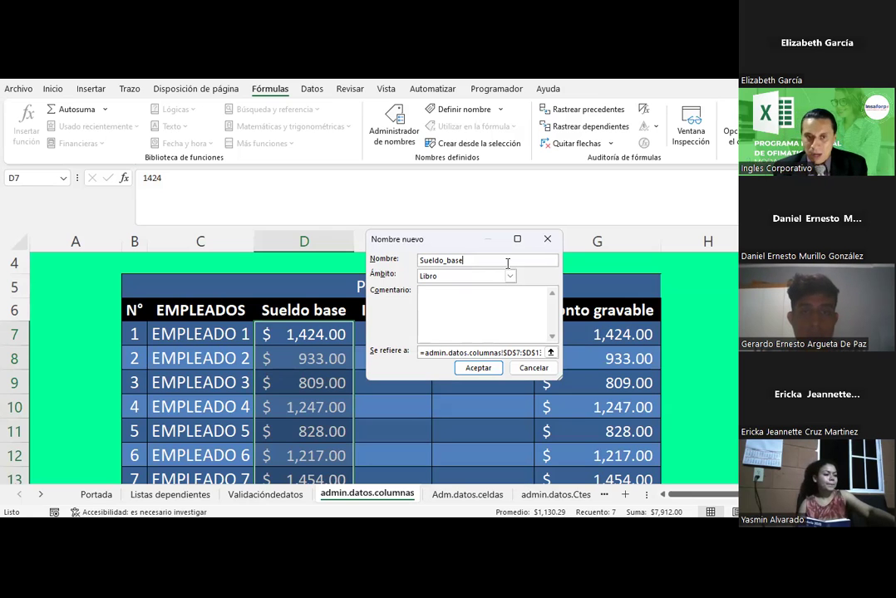
pyautogui.press('BackSpace')
pyautogui.press('BackSpace')
pyautogui.press('BackSpace')
pyautogui.press('BackSpace')
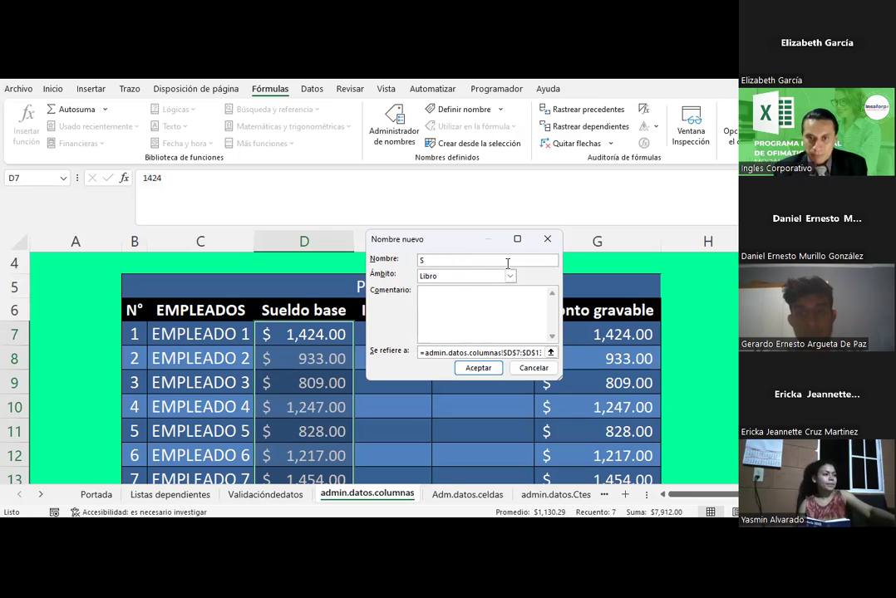
pyautogui.write('B')
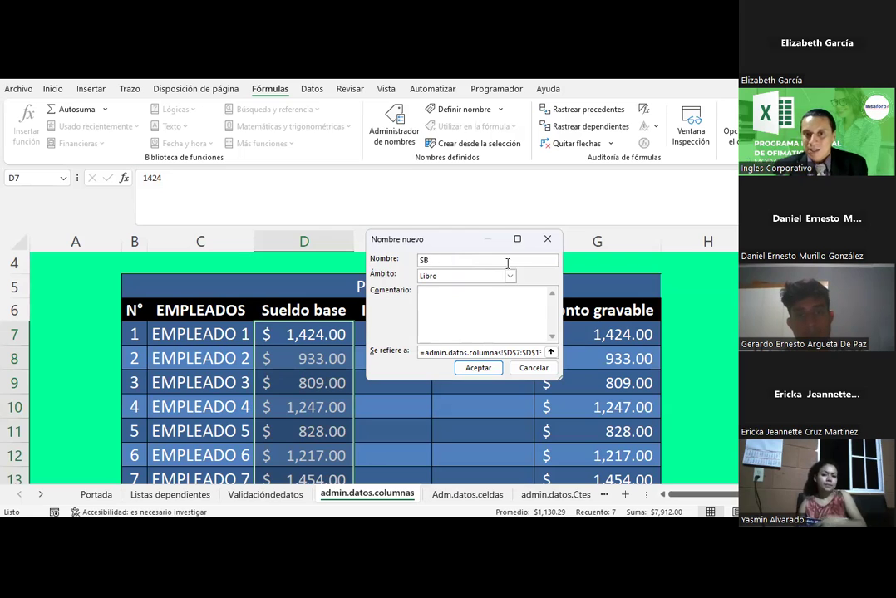
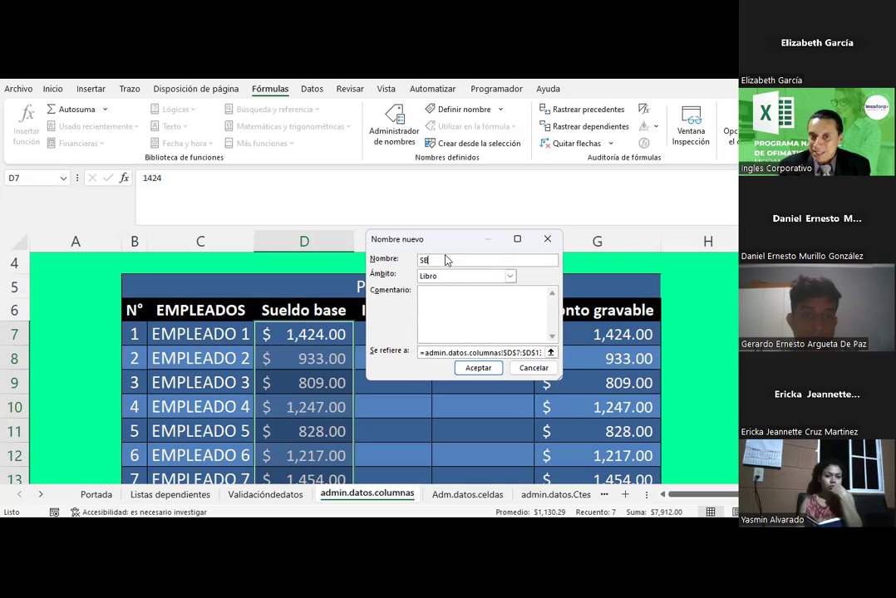
# Save SB as a Libro-scoped name for D7:D13, commented 'Sumatoria del salario de empleados'
pyautogui.click(509, 276)
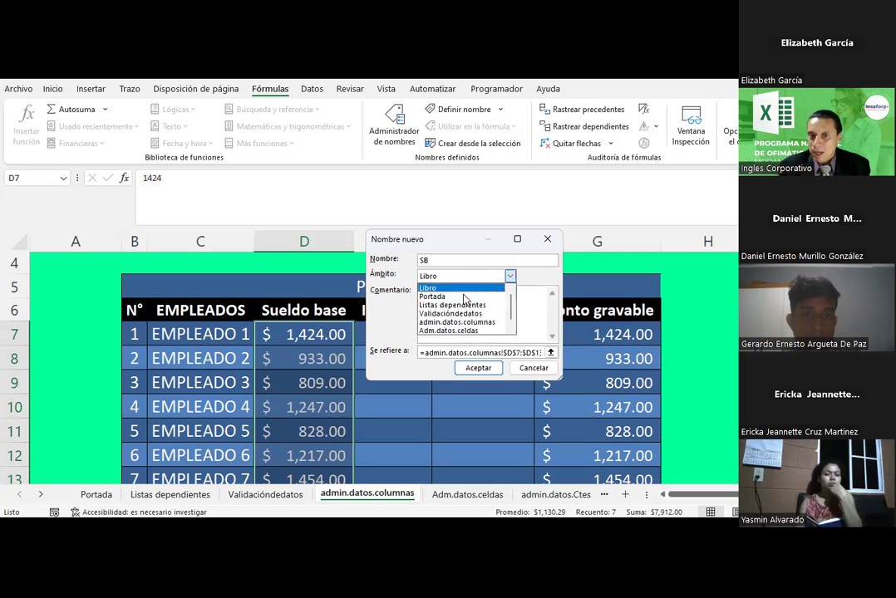
pyautogui.click(449, 278)
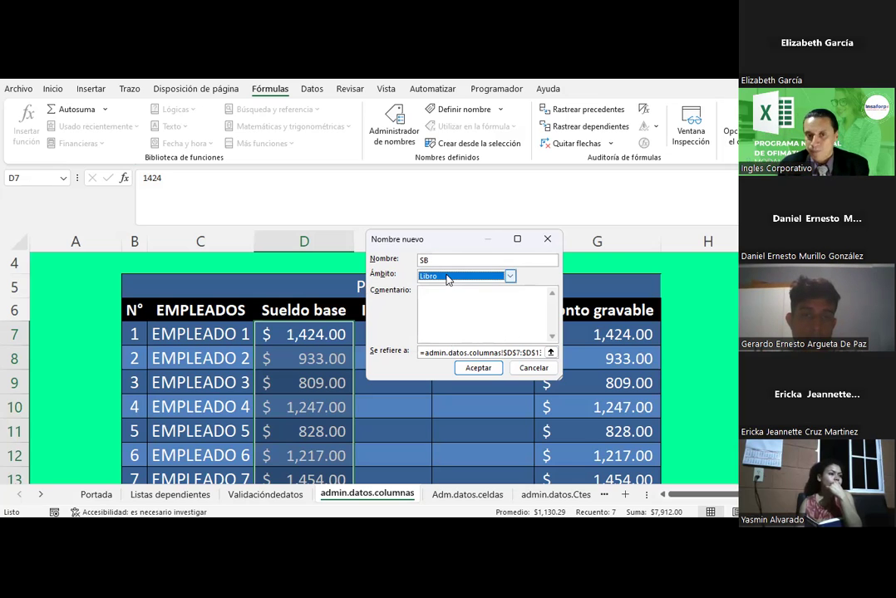
pyautogui.click(446, 303)
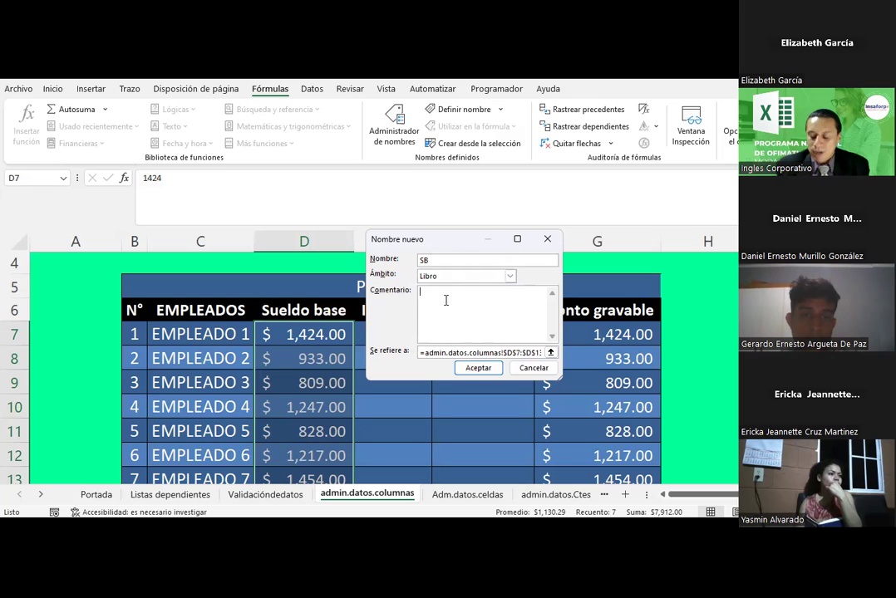
pyautogui.write('sU')
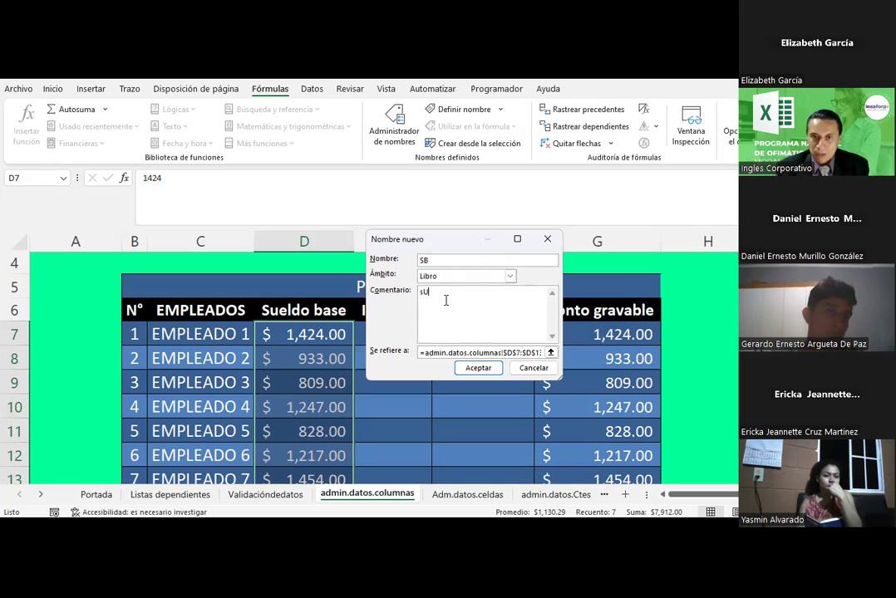
pyautogui.press('BackSpace')
pyautogui.press('BackSpace')
pyautogui.write('Sumatoria')
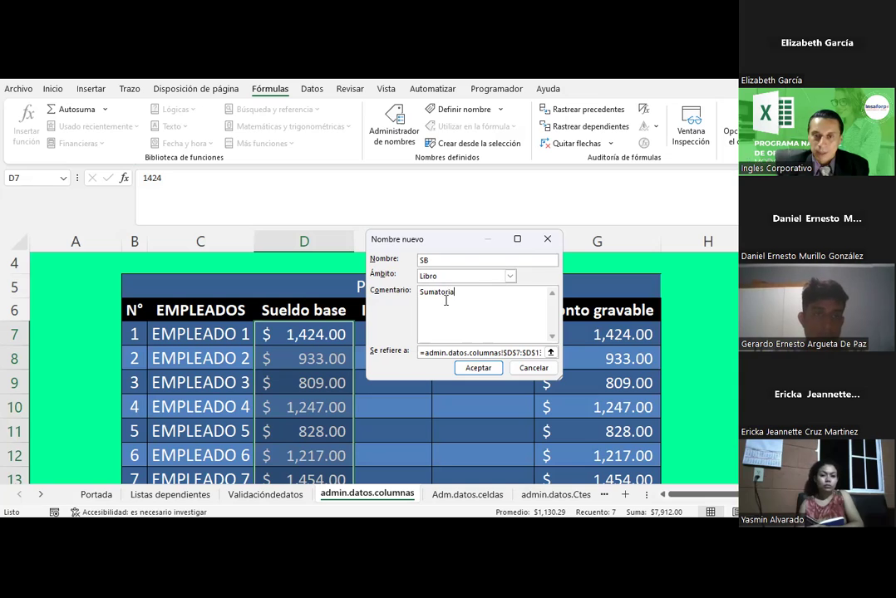
pyautogui.write(' del salario de empleados')
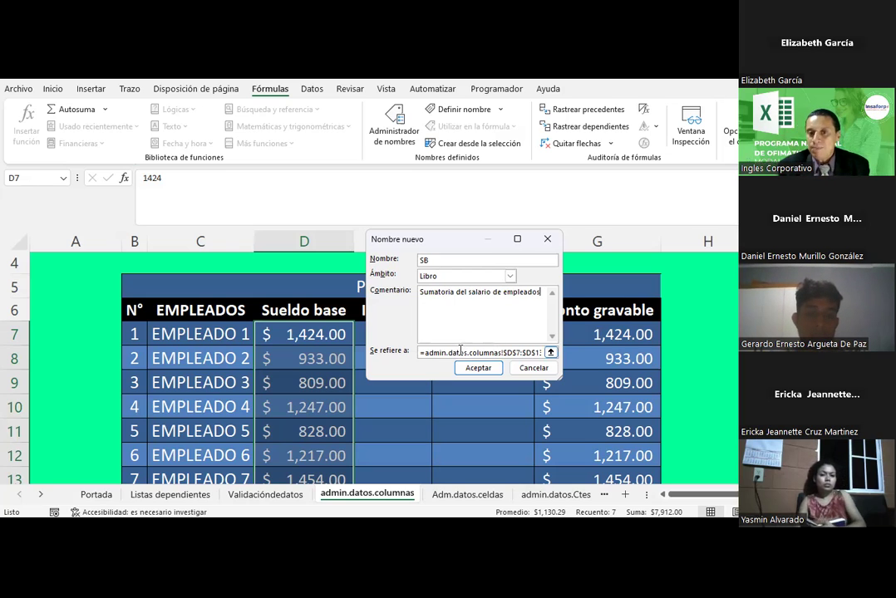
pyautogui.click(551, 352)
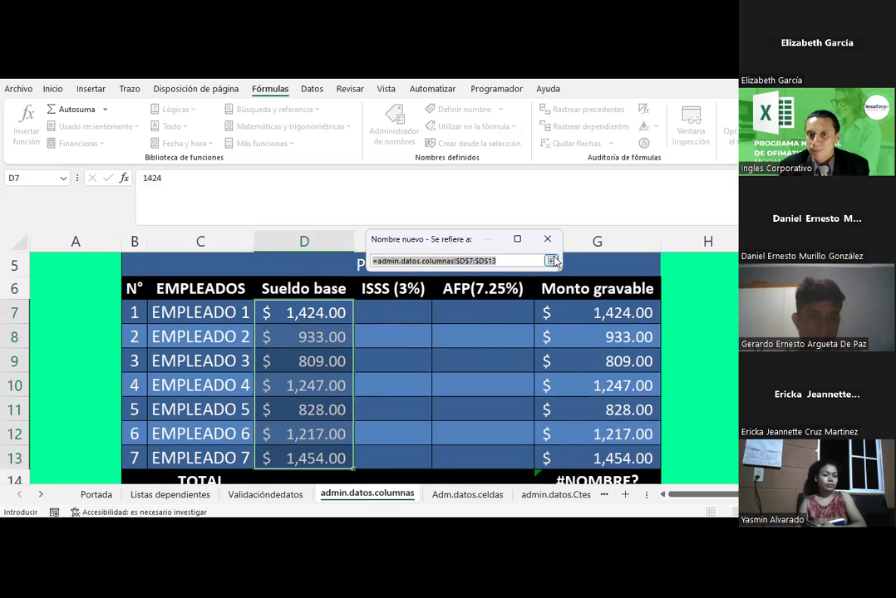
pyautogui.press('Return')
pyautogui.click(476, 369)
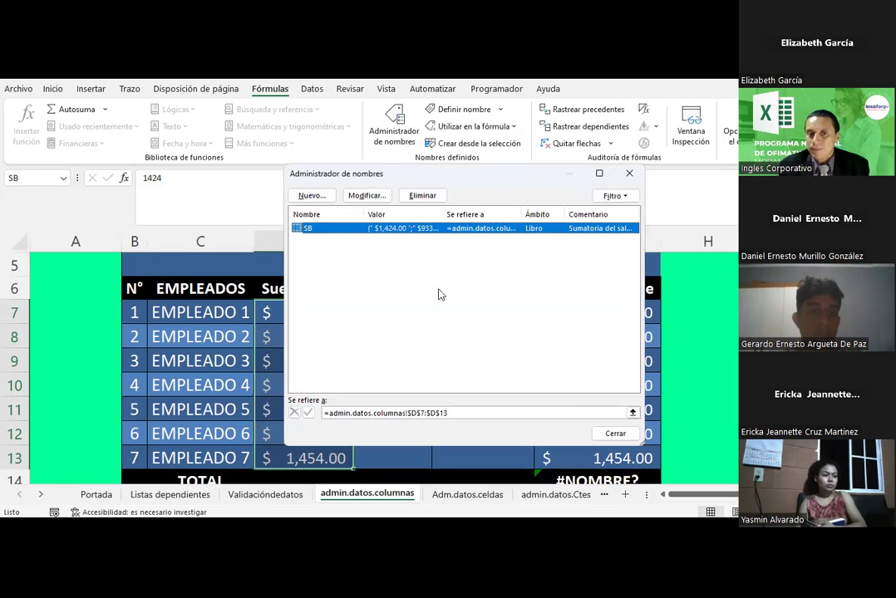
pyautogui.click(615, 433)
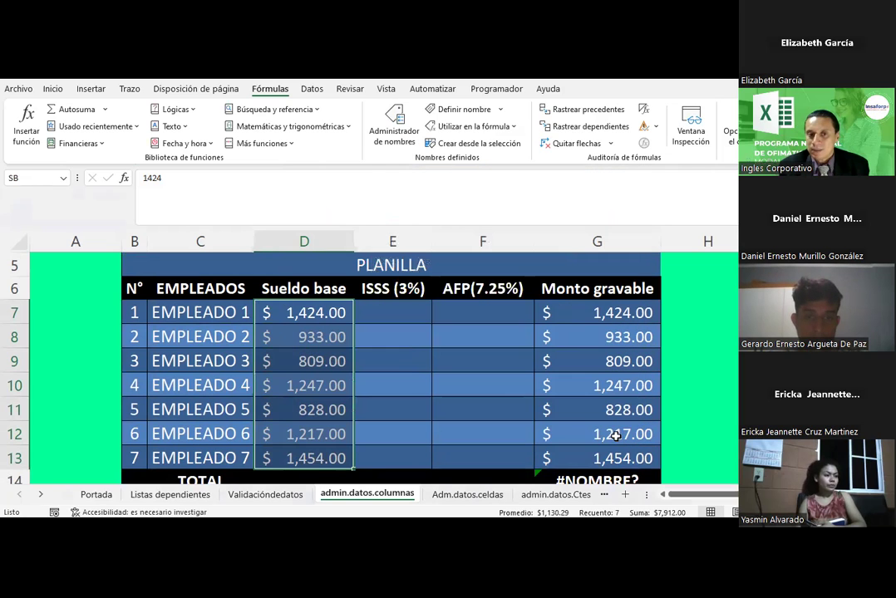
# Enter =suma(sb) in the Sueldo base TOTAL cell D14, giving $7,912.00
pyautogui.click(407, 354)
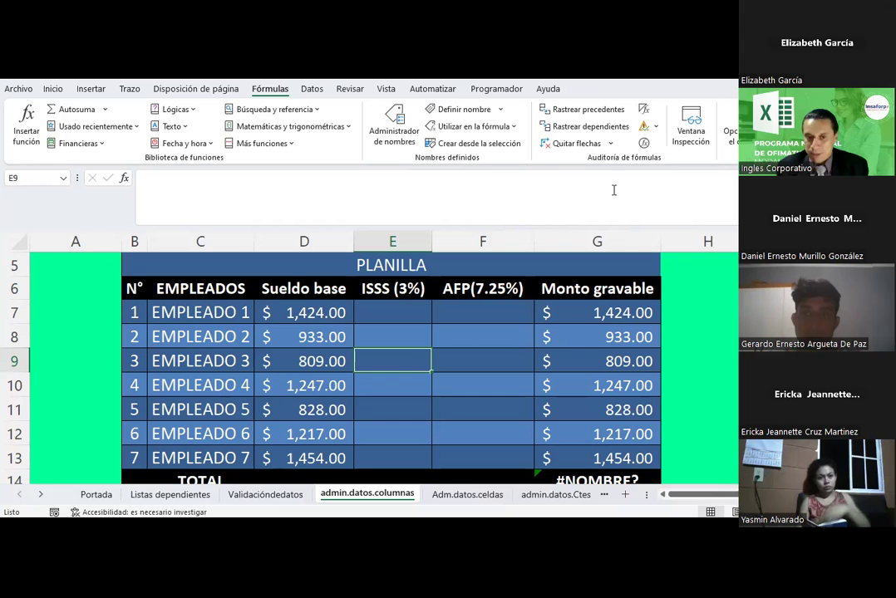
pyautogui.scroll(-1, 372, 380)
pyautogui.click(347, 410)
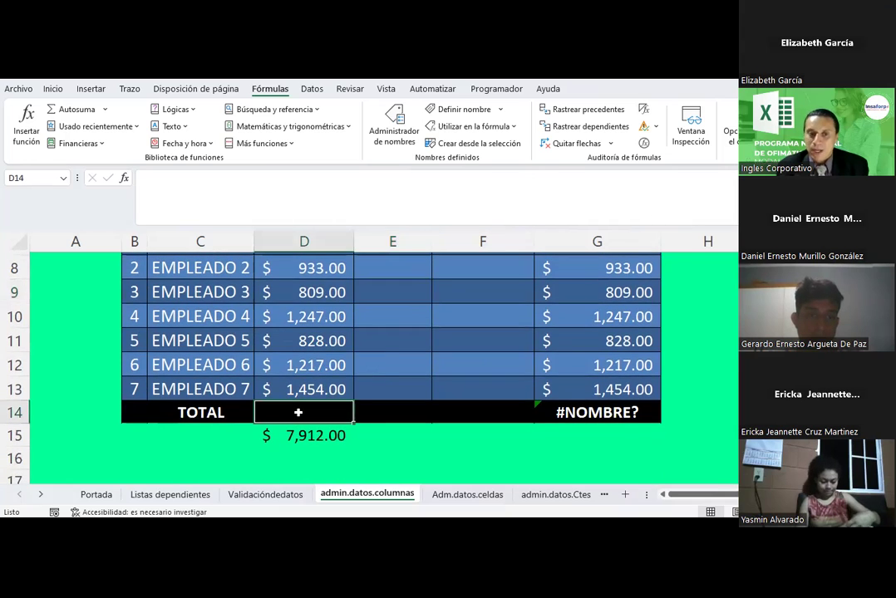
pyautogui.press('Down')
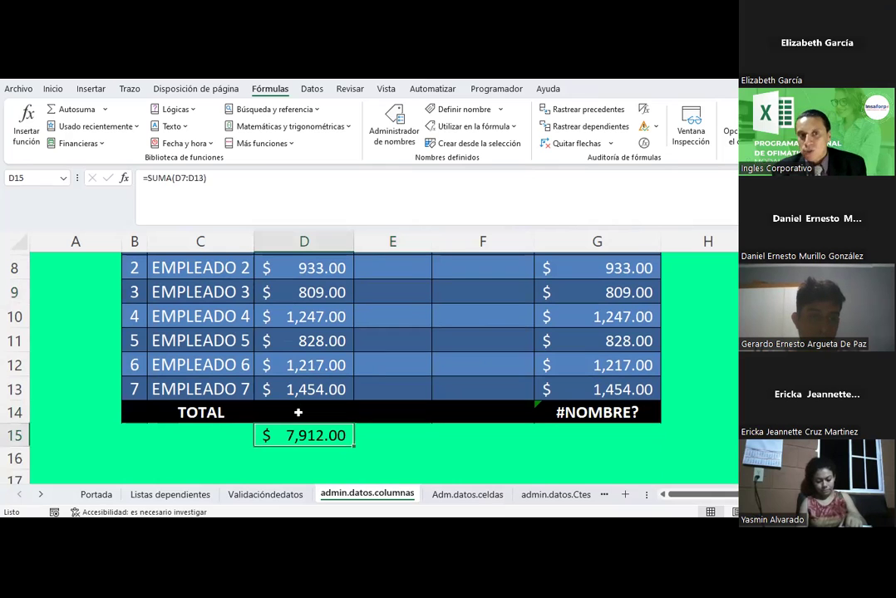
pyautogui.click(299, 412)
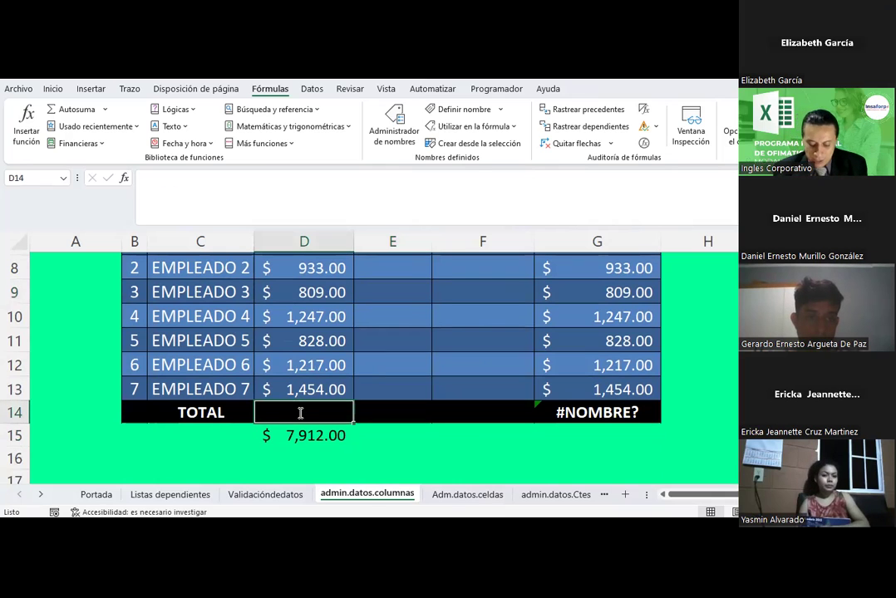
pyautogui.write('=suma')
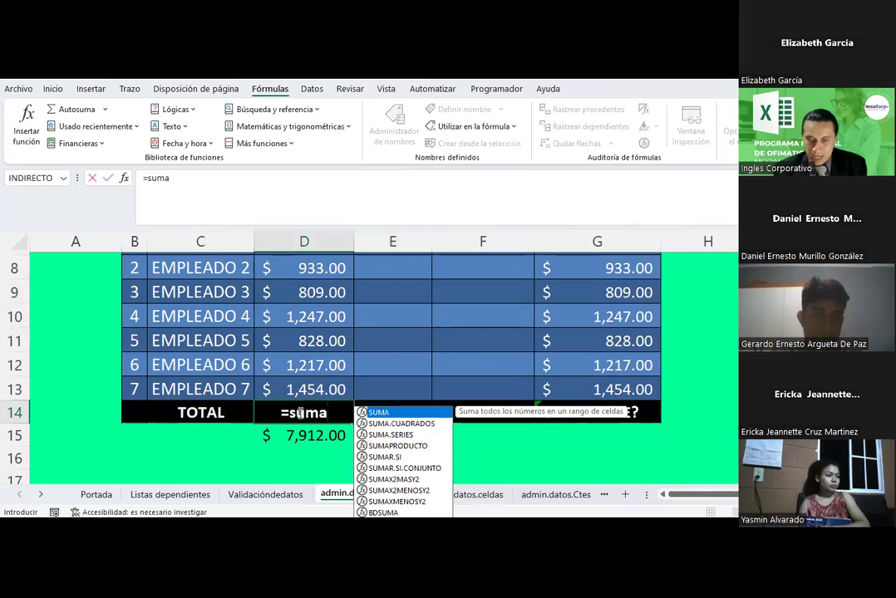
pyautogui.write('(s')
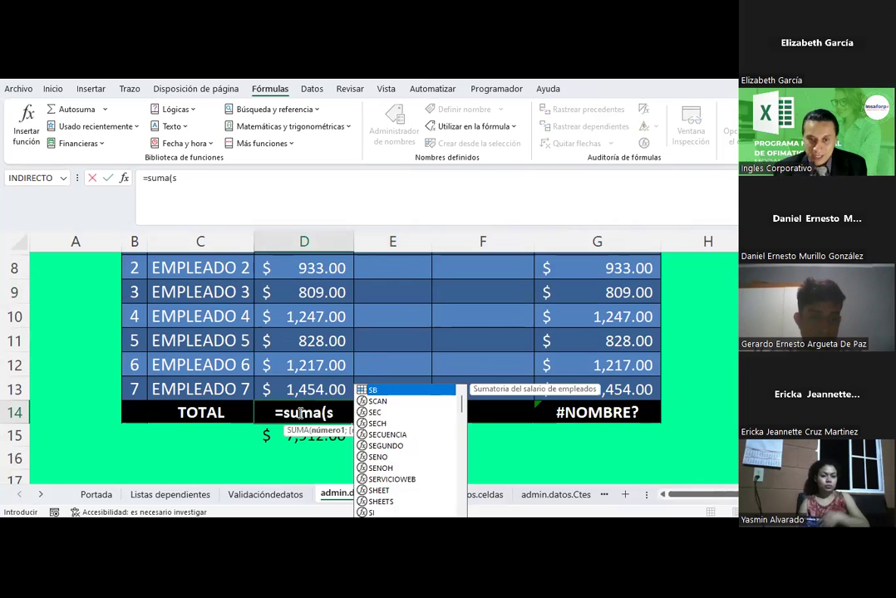
pyautogui.write('b')
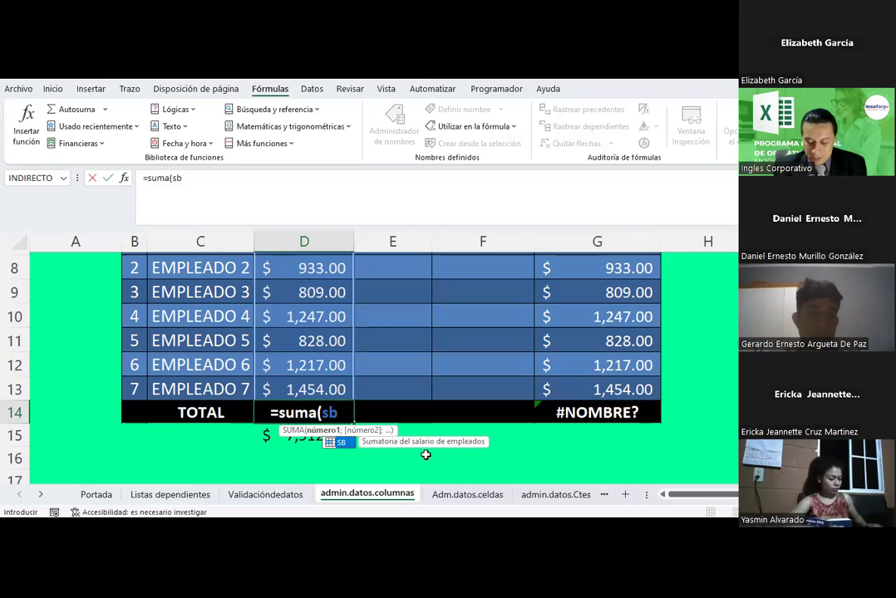
pyautogui.write(')')
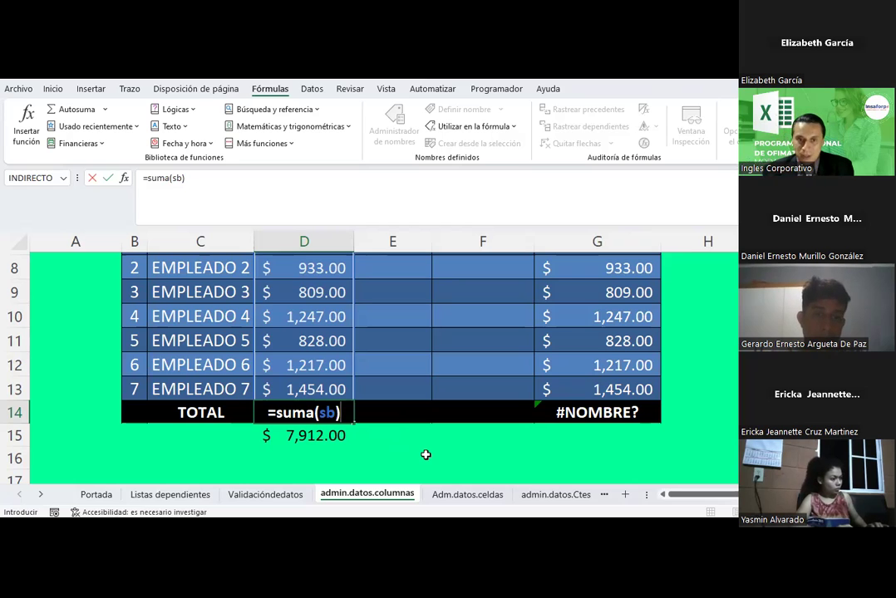
pyautogui.press('Return')
pyautogui.press('Up')
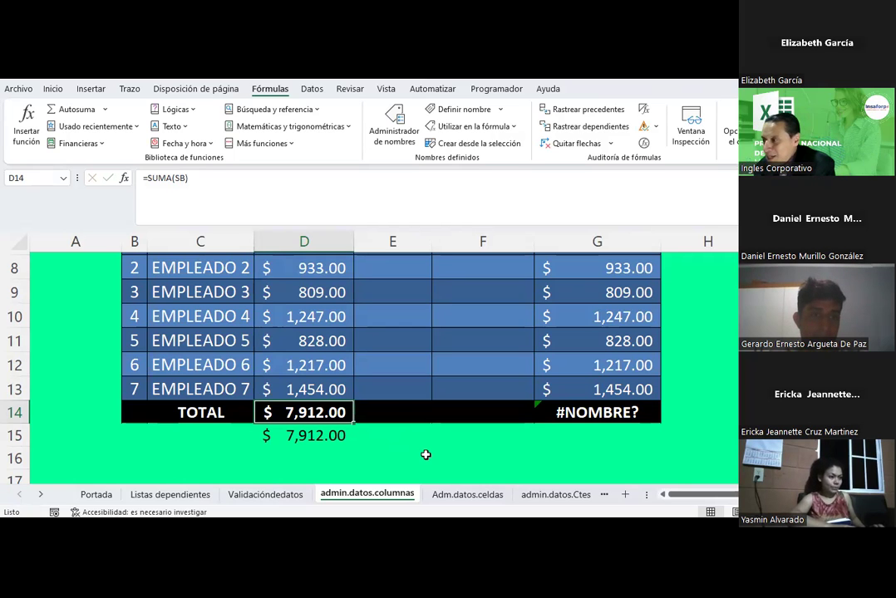
# Switch to the Validacióndedatos sheet and select cell D6 in the Valores table
pyautogui.click(270, 496)
pyautogui.click(301, 350)
pyautogui.click(291, 290)
pyautogui.click(256, 290)
pyautogui.click(359, 496)
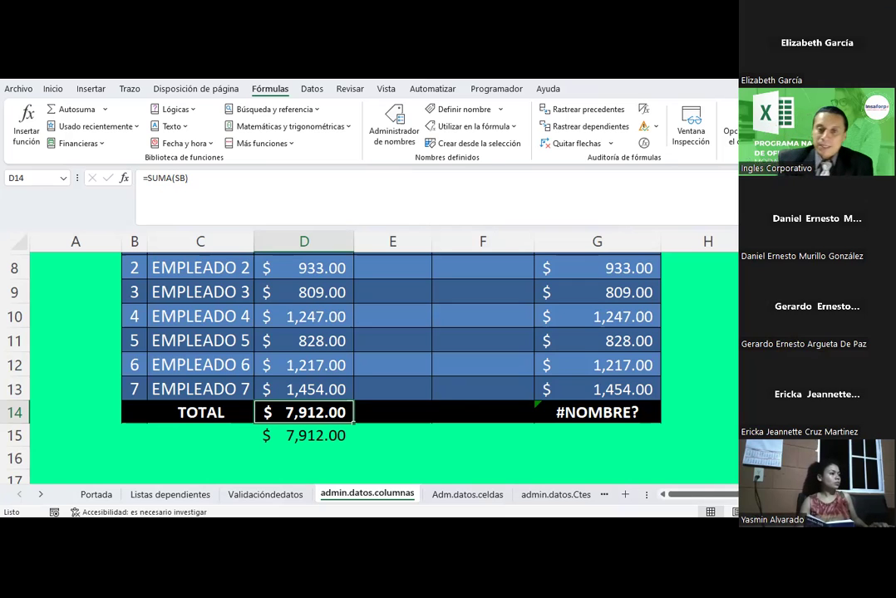
pyautogui.click(398, 430)
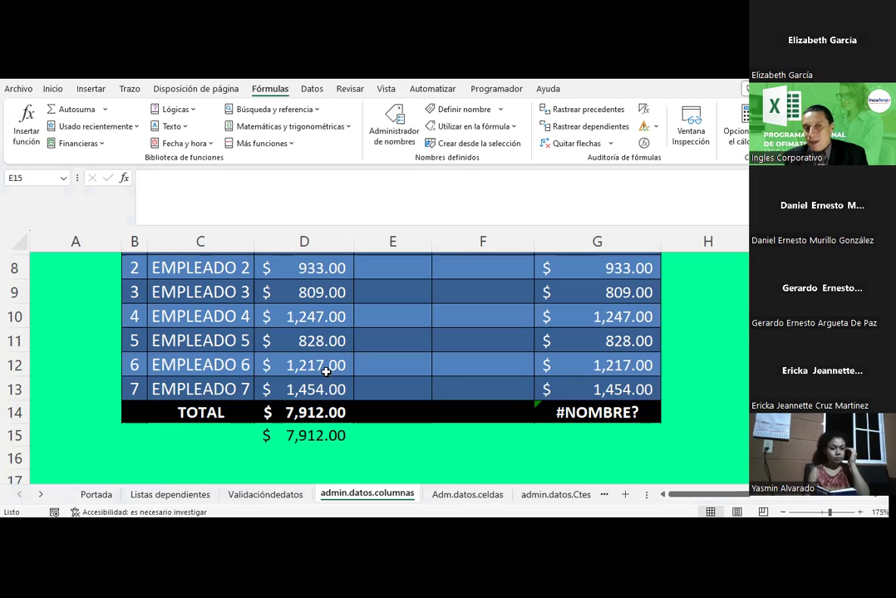
# Browse the Adm.datos.celdas, admin.datos.Ctes and admin.datos.columnas sheets, selecting ISSS cell E7
pyautogui.scroll(2, 370, 341)
pyautogui.scroll(-1, 376, 338)
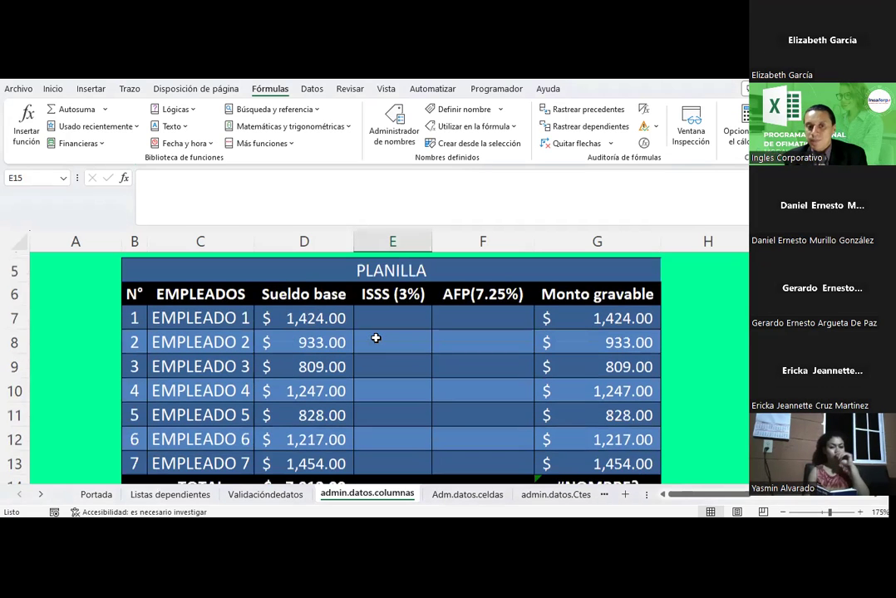
pyautogui.click(450, 496)
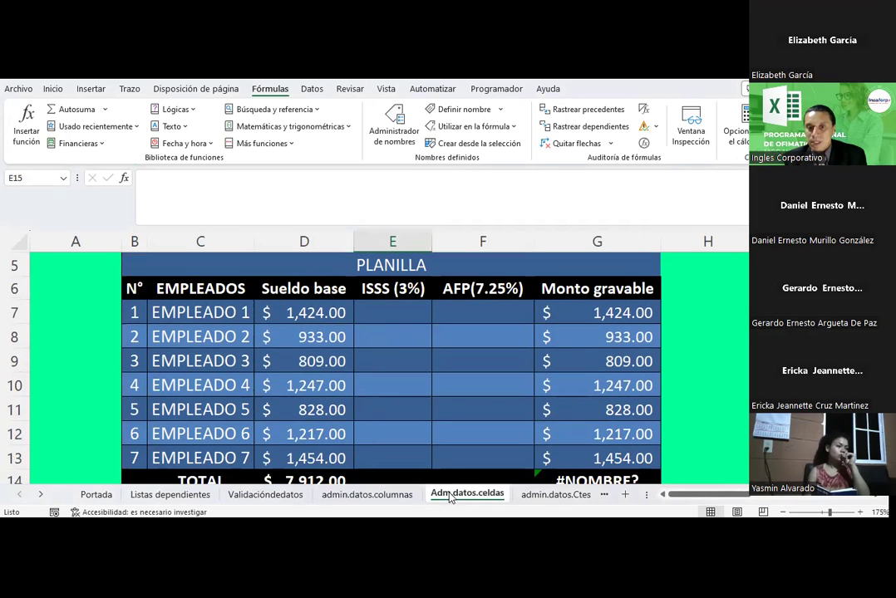
pyautogui.click(556, 496)
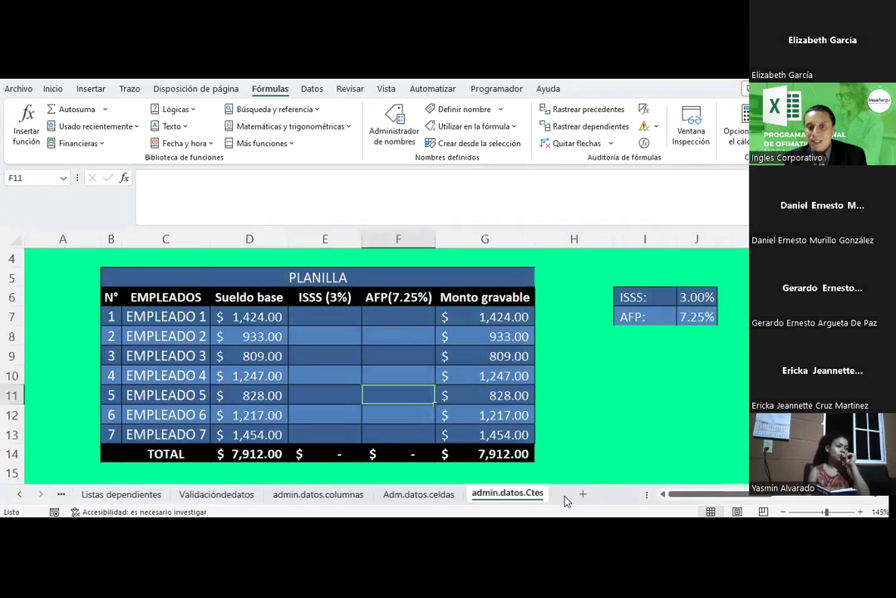
pyautogui.click(306, 495)
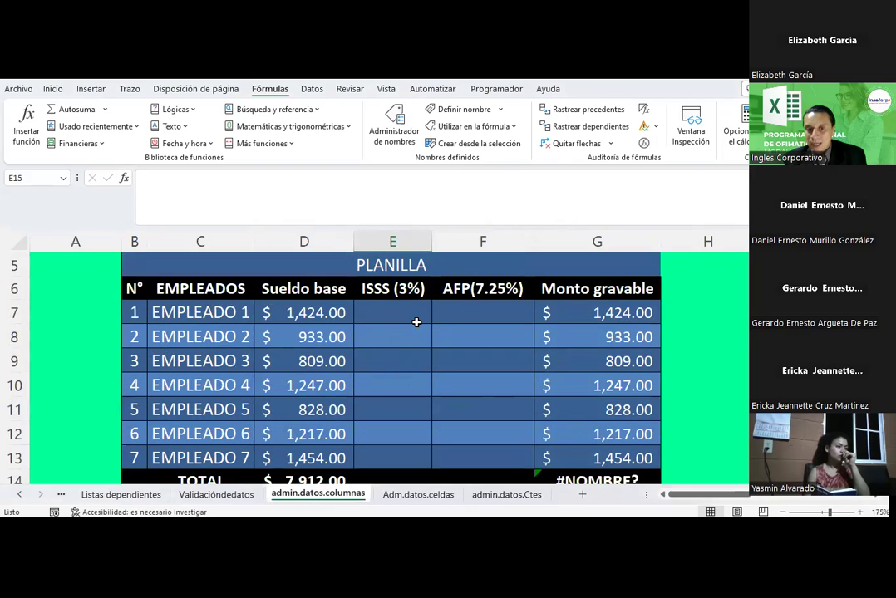
pyautogui.click(399, 495)
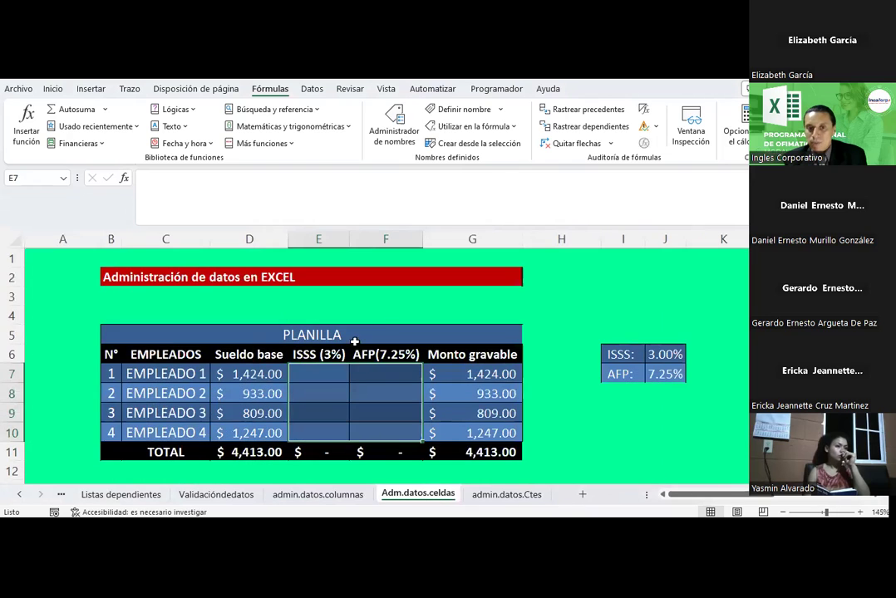
pyautogui.click(330, 381)
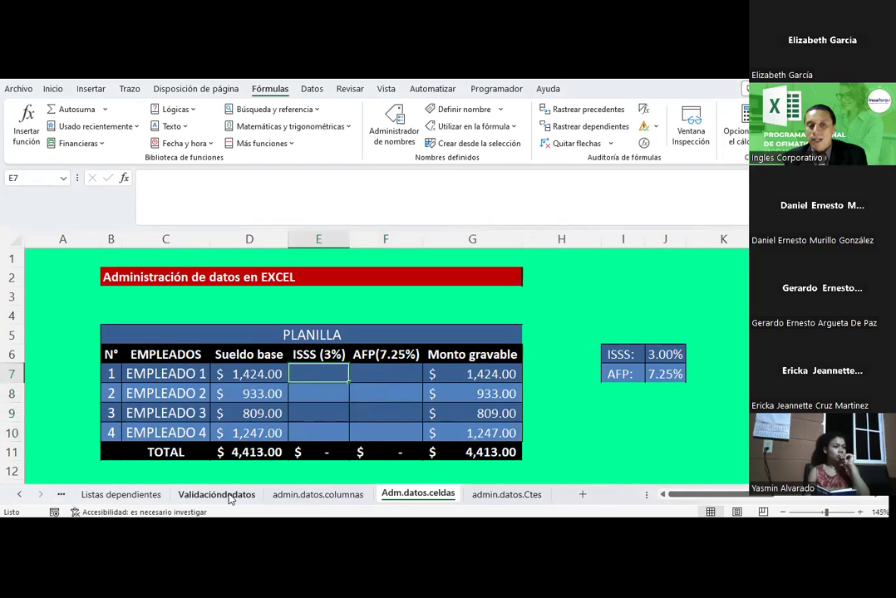
# Reselect Sueldo base D7:D13 on admin.datos.columnas, then return to Adm.datos.celdas
pyautogui.click(332, 496)
pyautogui.moveTo(310, 307); pyautogui.dragTo(327, 451)
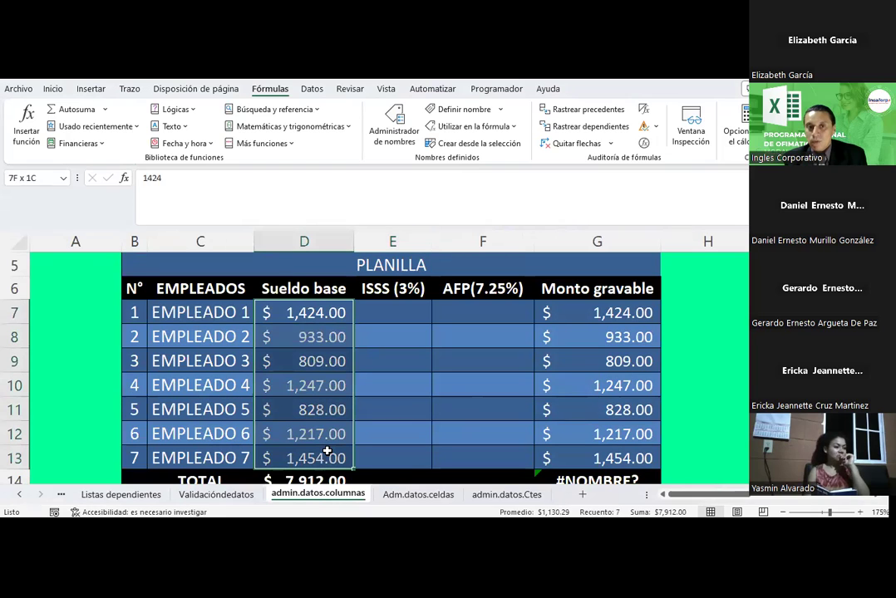
pyautogui.moveTo(327, 451); pyautogui.dragTo(327, 453)
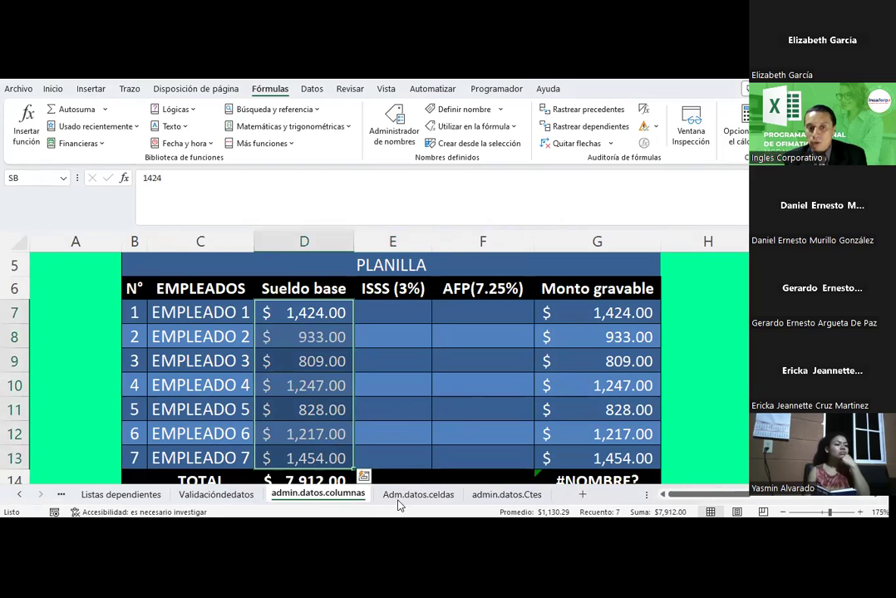
pyautogui.click(403, 496)
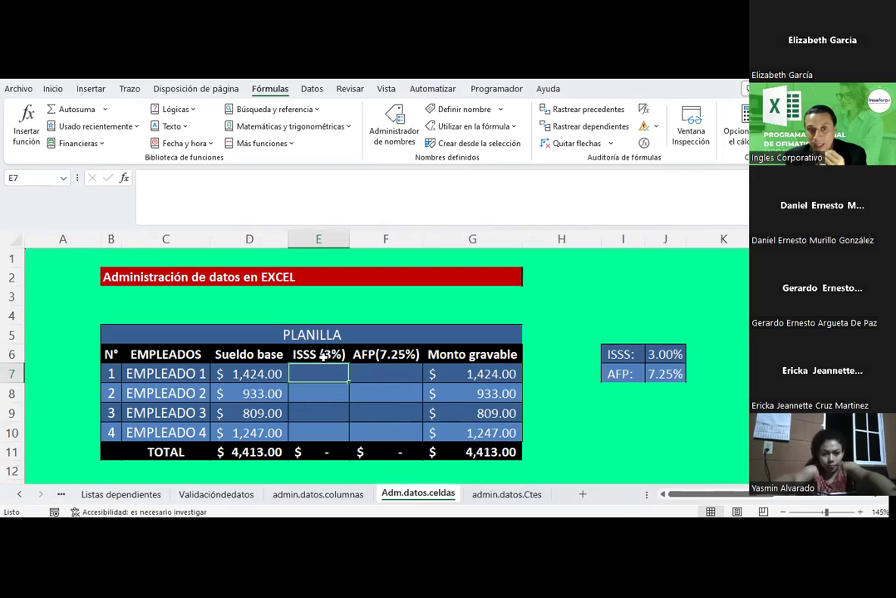
pyautogui.click(322, 355)
pyautogui.click(374, 363)
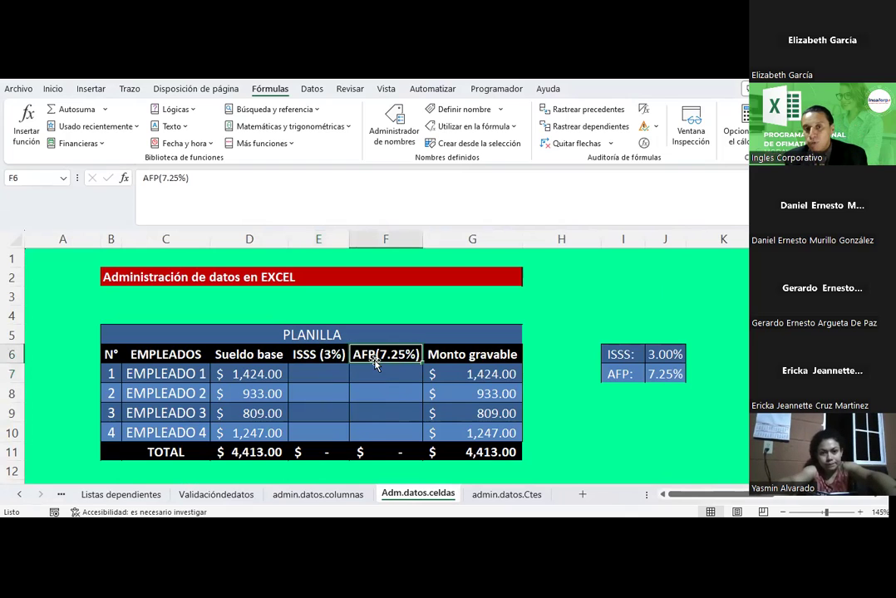
pyautogui.click(447, 370)
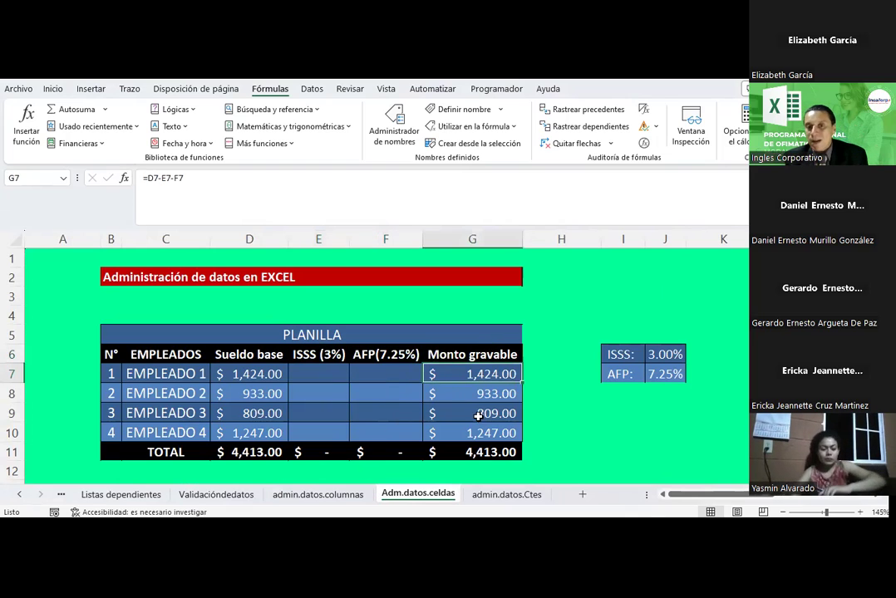
pyautogui.click(251, 374)
pyautogui.click(310, 372)
pyautogui.click(379, 375)
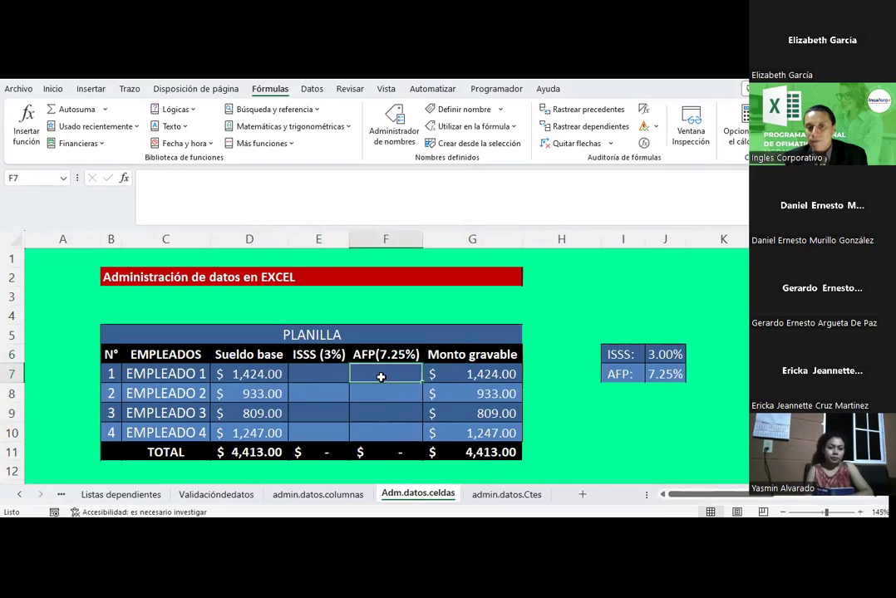
pyautogui.click(322, 371)
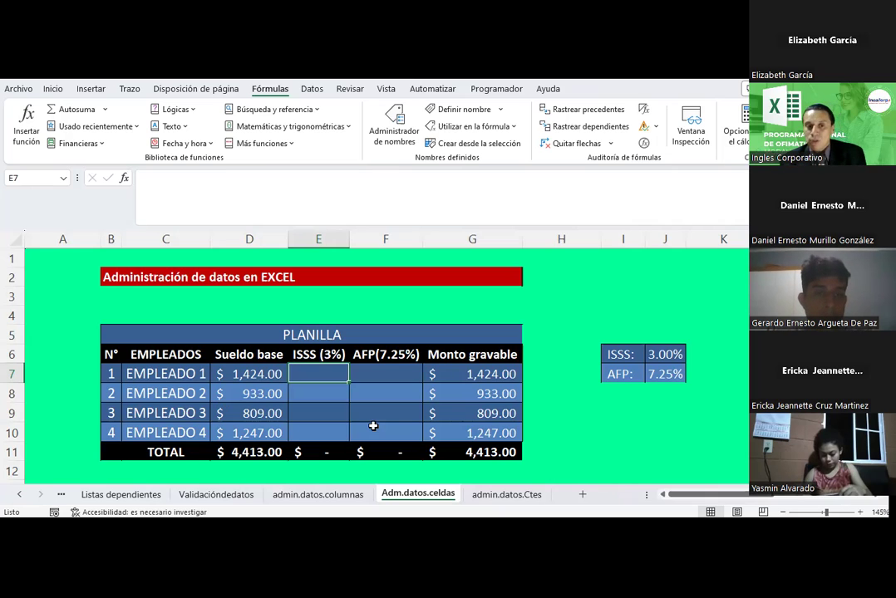
pyautogui.press('Up')
pyautogui.press('Down')
pyautogui.write('=')
pyautogui.press('Escape')
pyautogui.write('=')
pyautogui.press('Left')
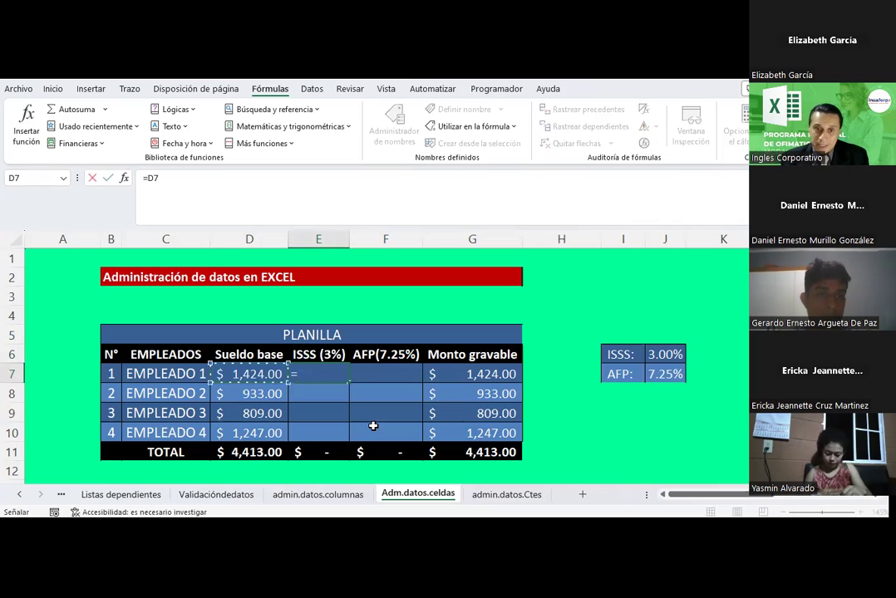
pyautogui.write('*3%')
pyautogui.press('Return')
pyautogui.press('Up')
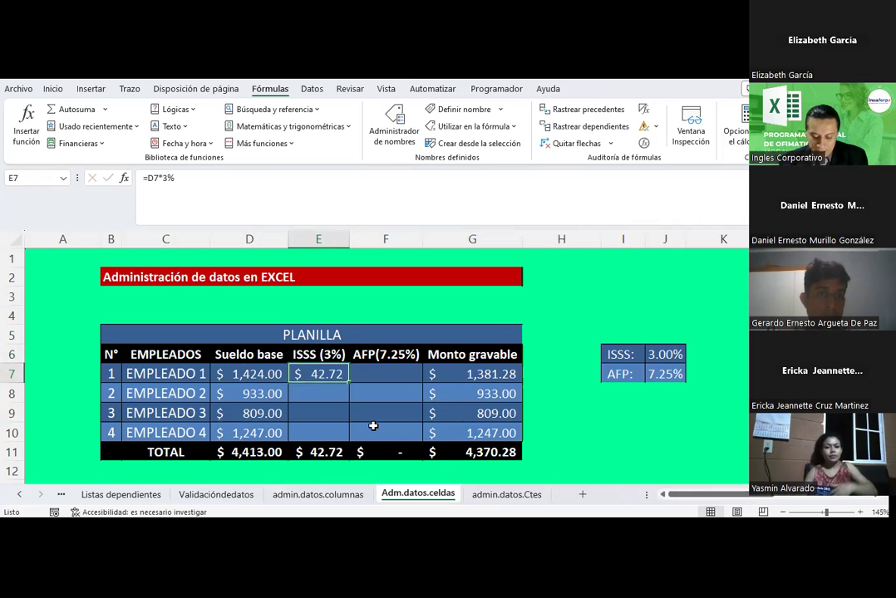
pyautogui.press('F2')
pyautogui.press('BackSpace')
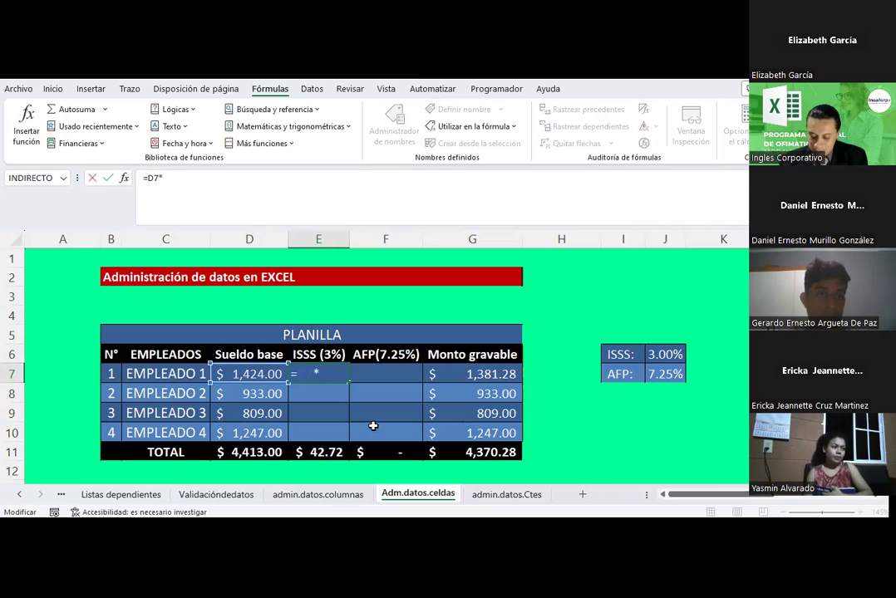
pyautogui.write('isss')
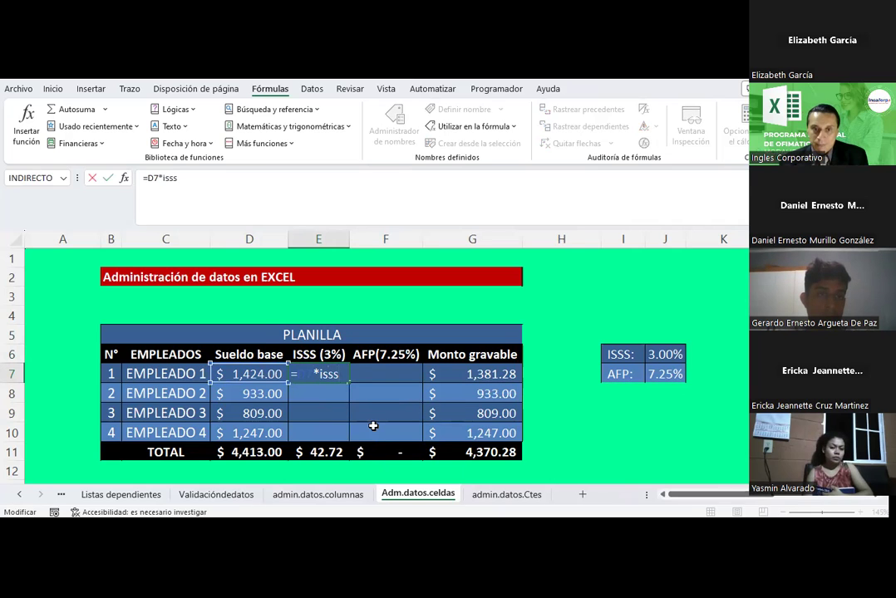
pyautogui.press('Return')
pyautogui.press('Up')
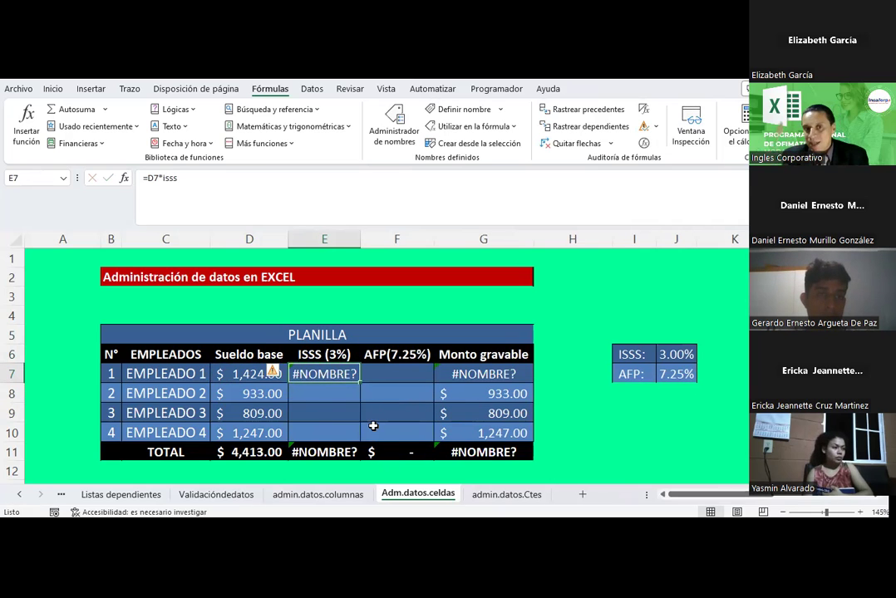
pyautogui.press('Delete')
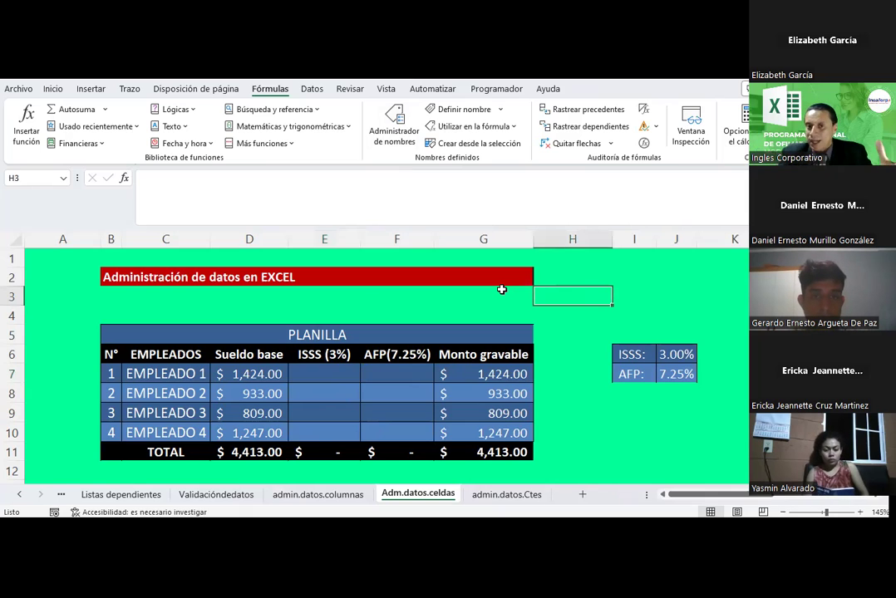
# Start a new name with the comment 'Tasa de descuento al empleado por ISSS'
pyautogui.click(400, 137)
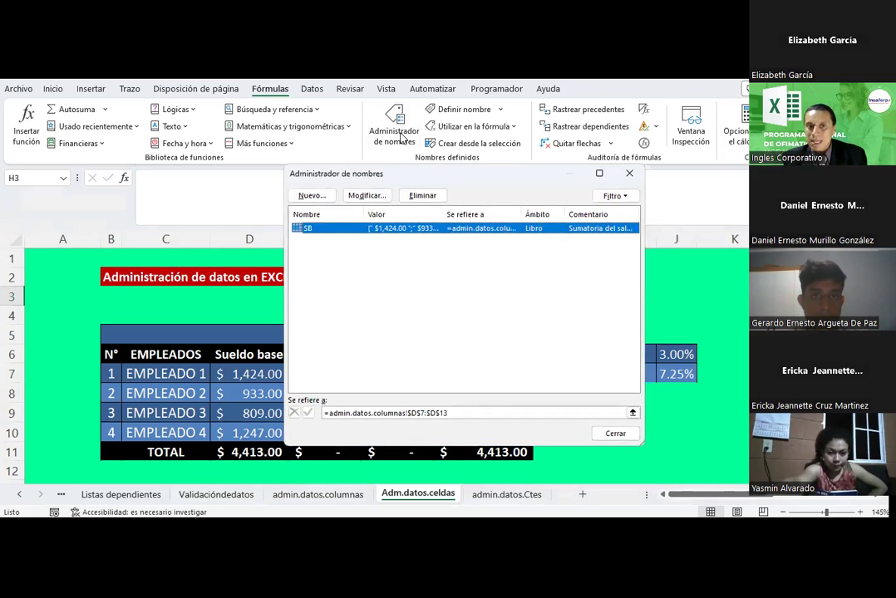
pyautogui.click(329, 199)
pyautogui.moveTo(390, 242); pyautogui.dragTo(363, 190)
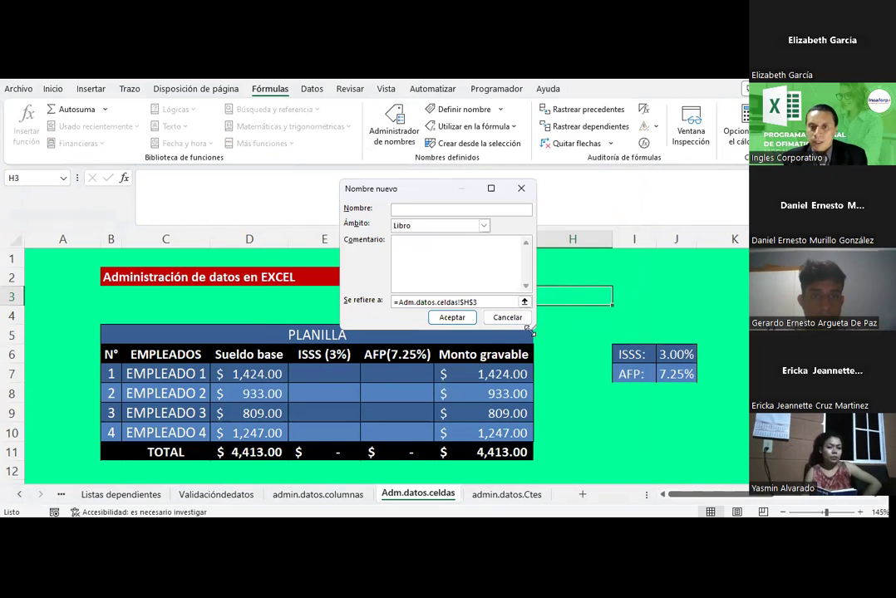
pyautogui.moveTo(533, 327); pyautogui.dragTo(729, 433)
pyautogui.write('ISSS')
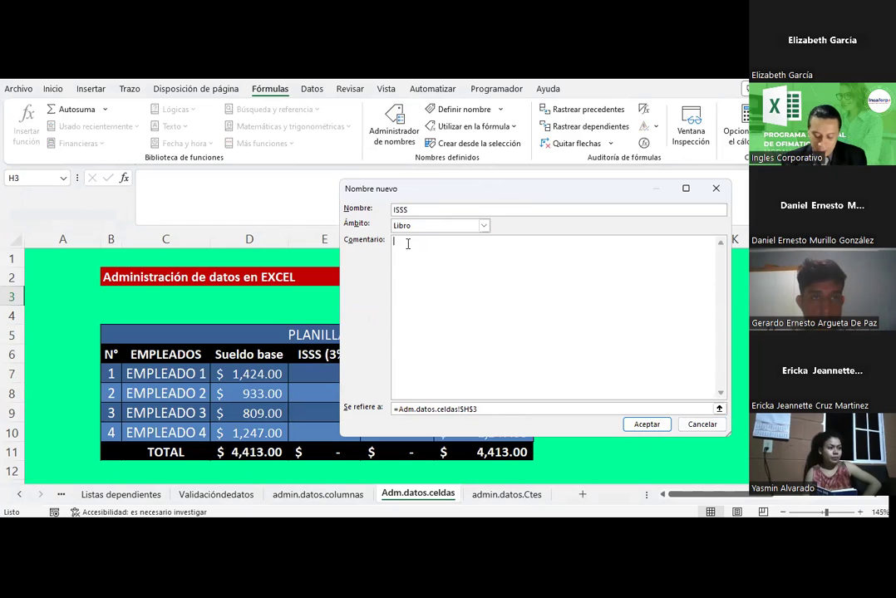
pyautogui.write('Tasa de descuento')
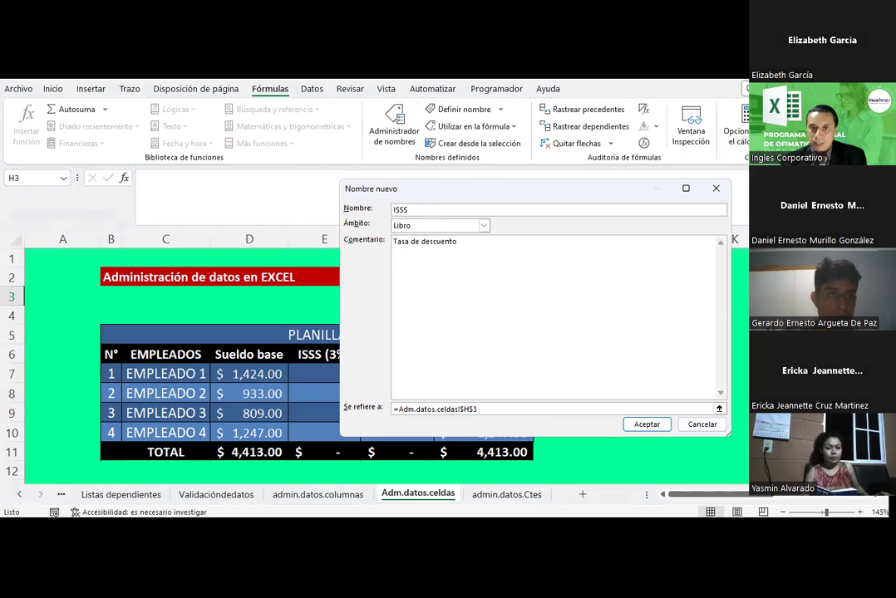
pyautogui.write(' al empleado o')
pyautogui.press('BackSpace')
pyautogui.write('por ISSS')
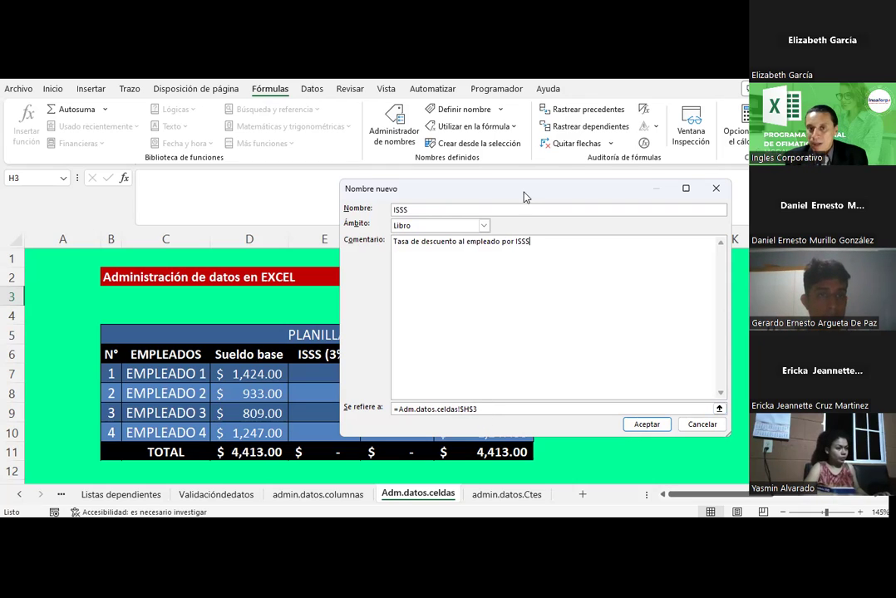
# Point the ISSS name at the 3.00% rate in J6 and save it
pyautogui.moveTo(512, 194); pyautogui.dragTo(261, 191)
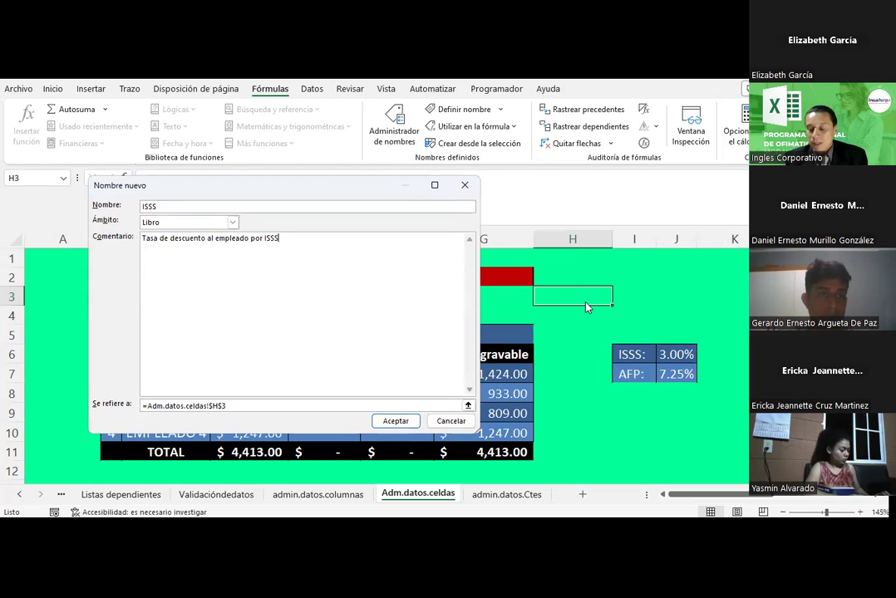
pyautogui.click(232, 408)
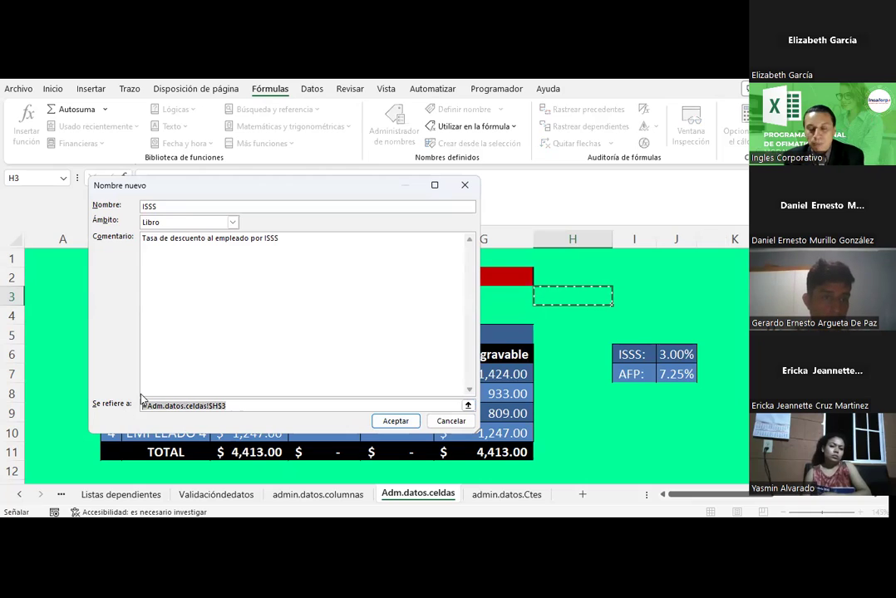
pyautogui.tripleClick(142, 405)
pyautogui.press('BackSpace')
pyautogui.write('=0.3')
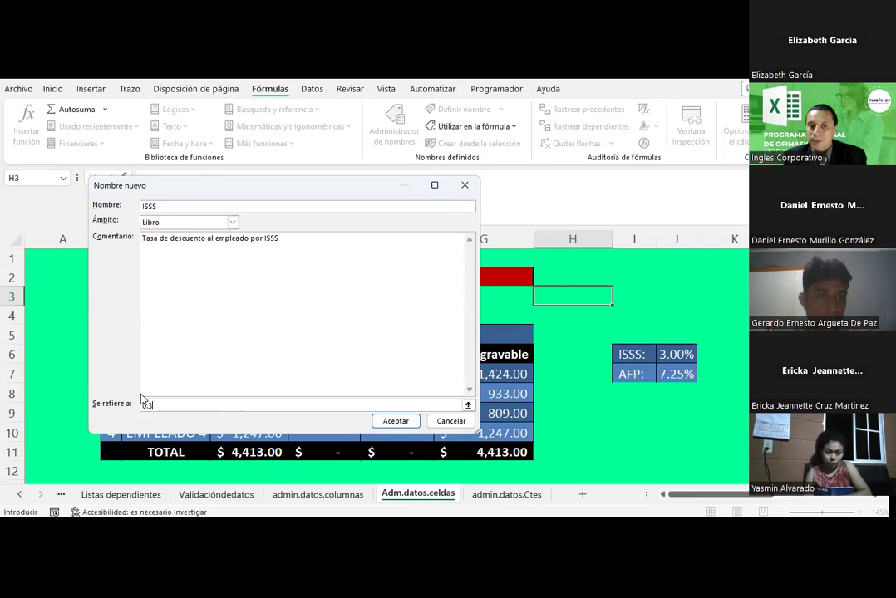
pyautogui.press('BackSpace')
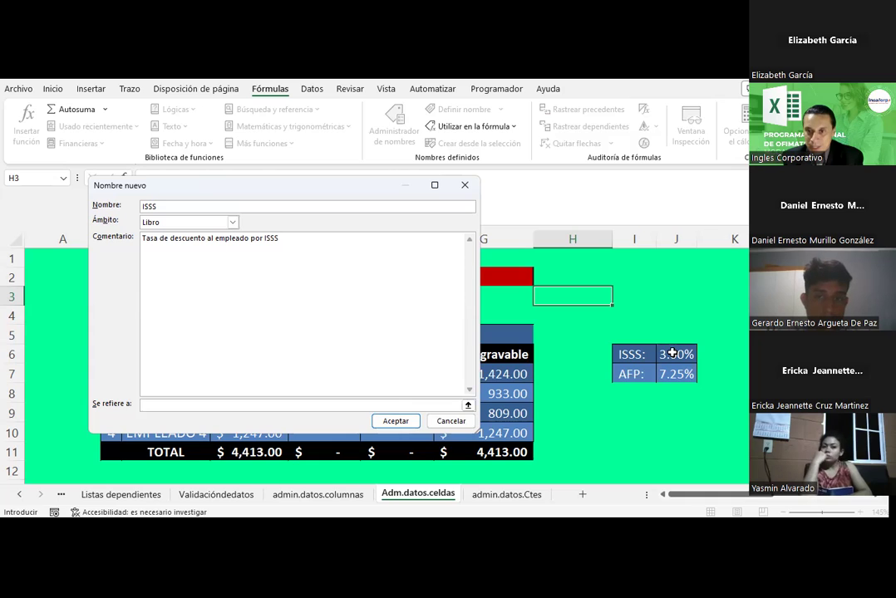
pyautogui.click(672, 353)
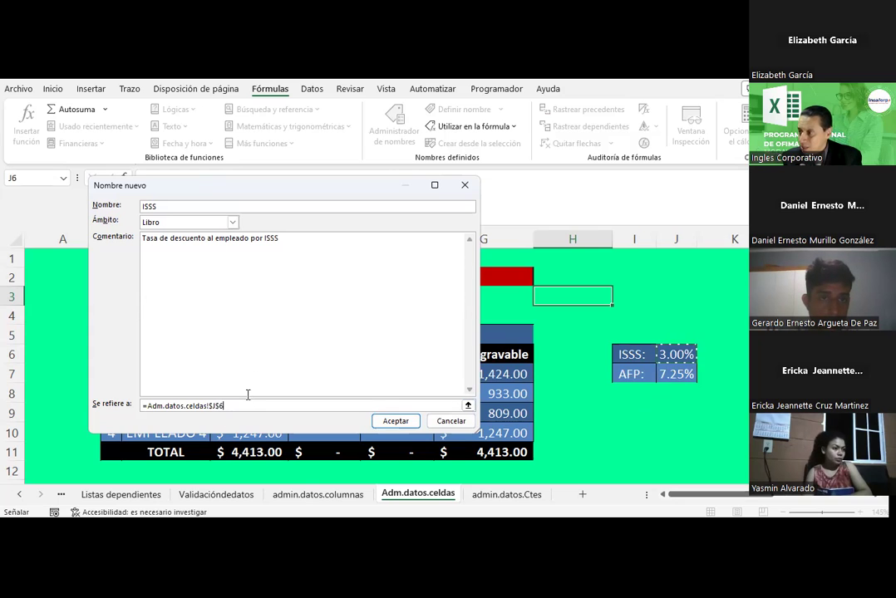
pyautogui.click(391, 421)
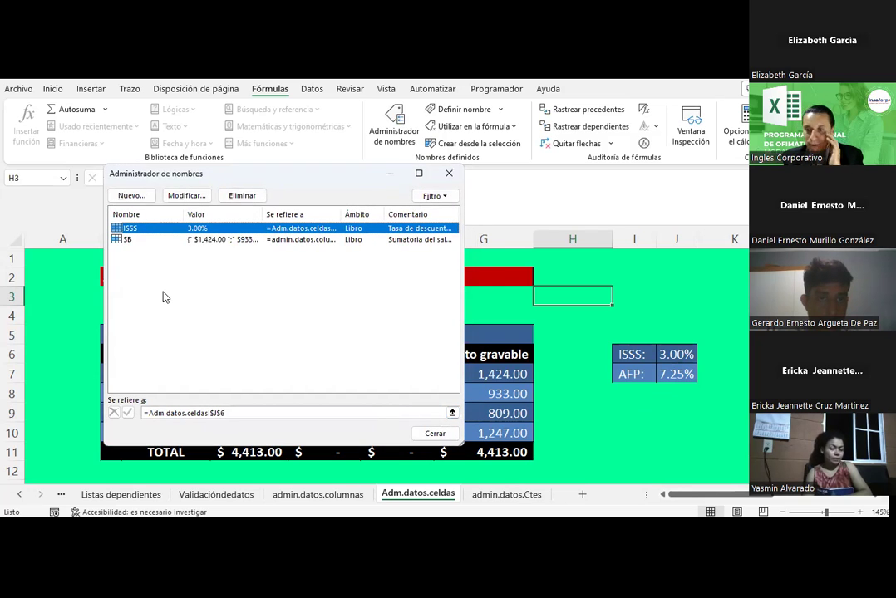
# Start a new name AFPS with a comment describing the AFP discount rate
pyautogui.click(129, 197)
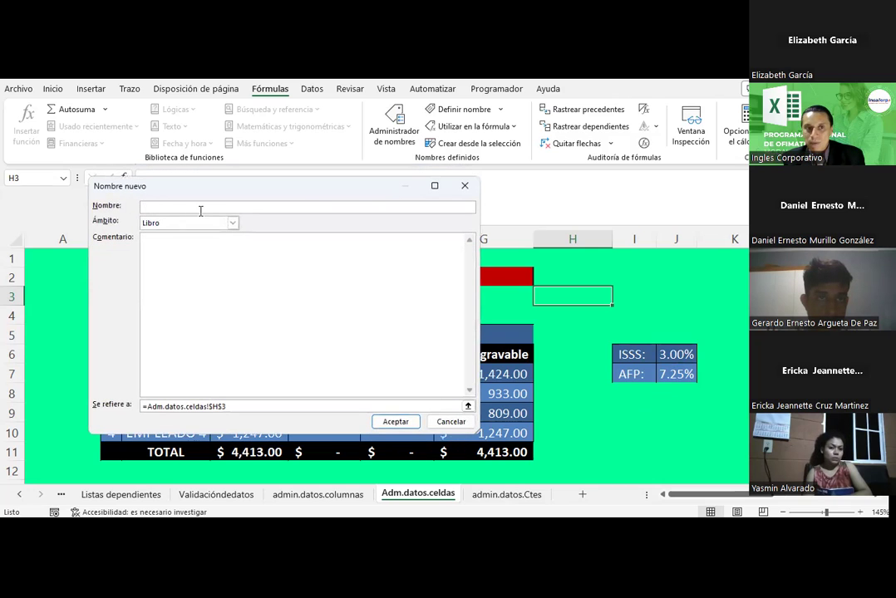
pyautogui.write('a')
pyautogui.press('BackSpace')
pyautogui.write('AFP')
pyautogui.press('Tab')
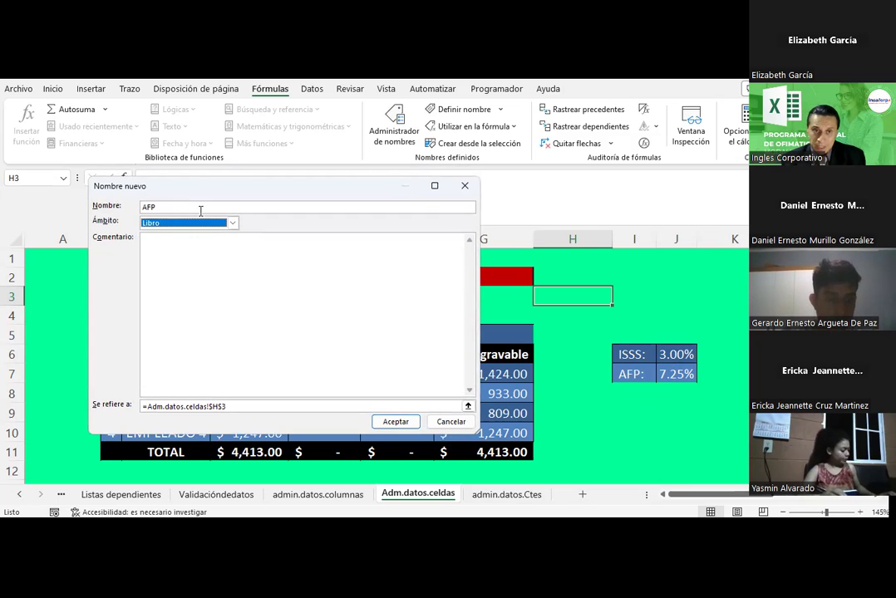
pyautogui.press('Tab')
pyautogui.write('Ta')
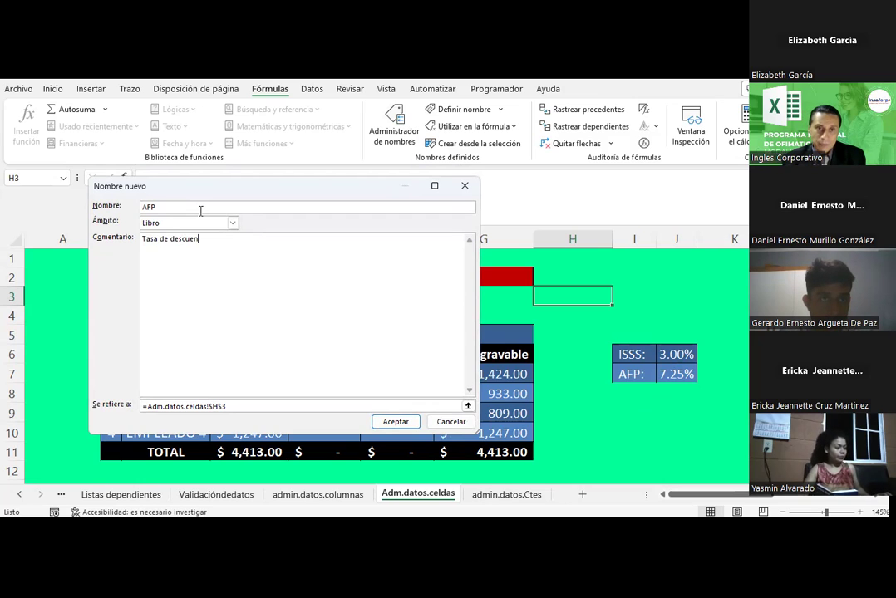
pyautogui.write('pleao')
pyautogui.press('BackSpace')
pyautogui.write('do por AFP')
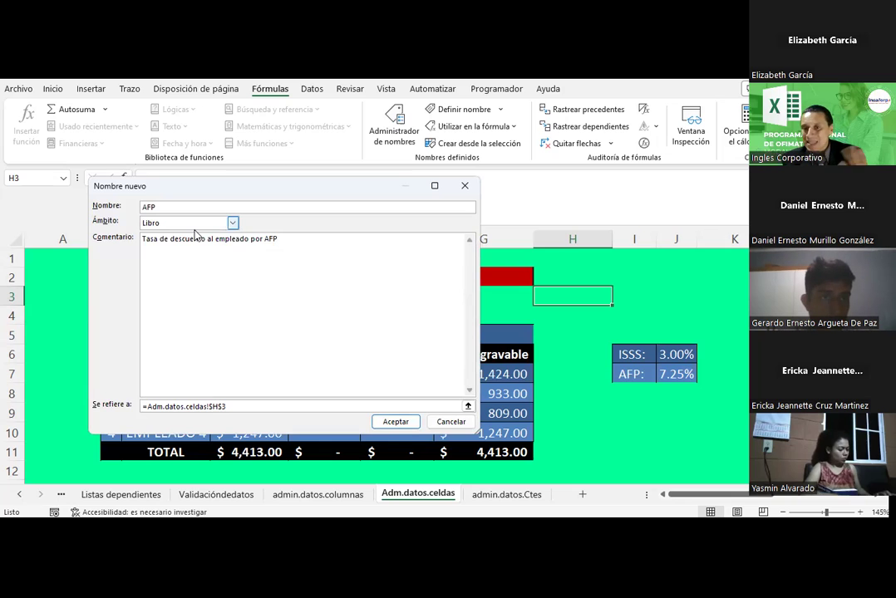
pyautogui.click(177, 208)
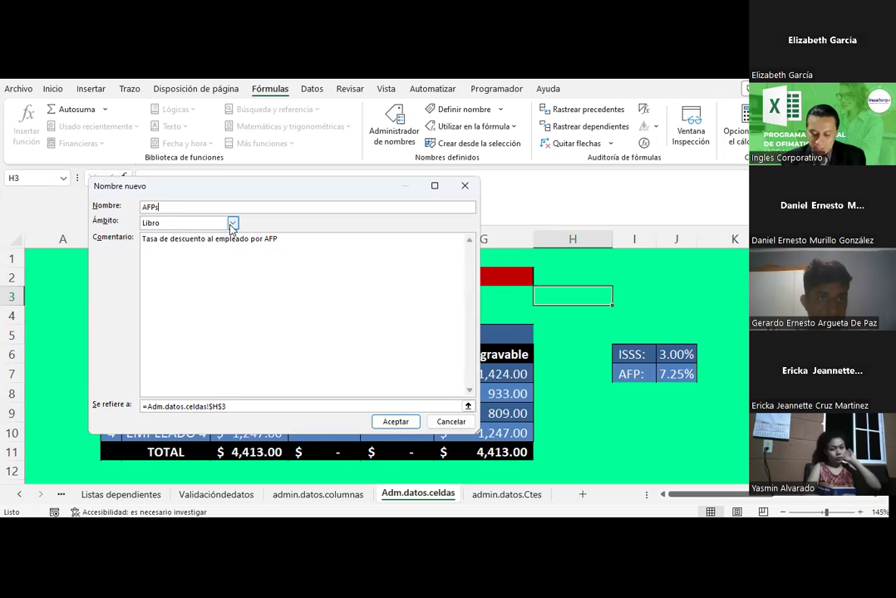
pyautogui.write('S')
pyautogui.click(305, 246)
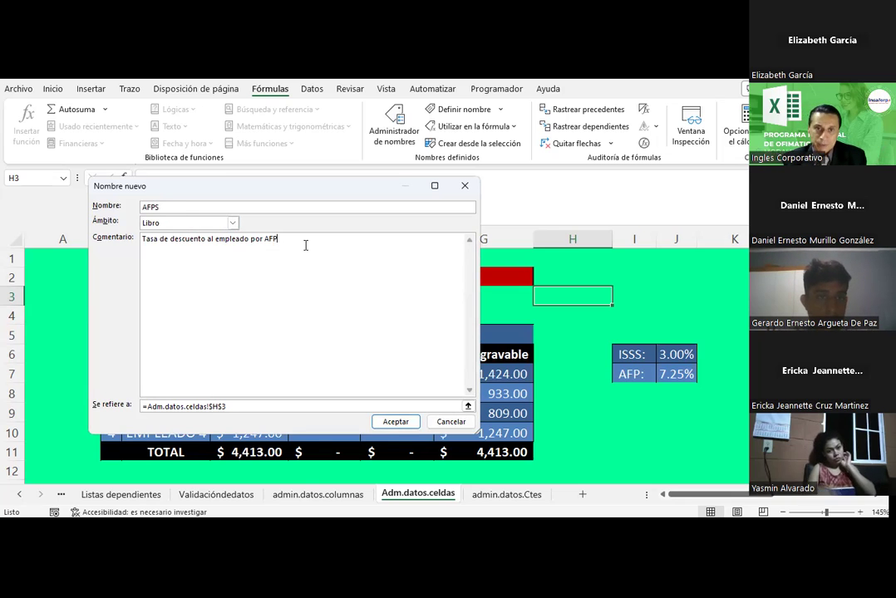
# Point AFPS at the 7.25% rate in J7 and save it
pyautogui.click(468, 407)
pyautogui.click(680, 358)
pyautogui.click(673, 375)
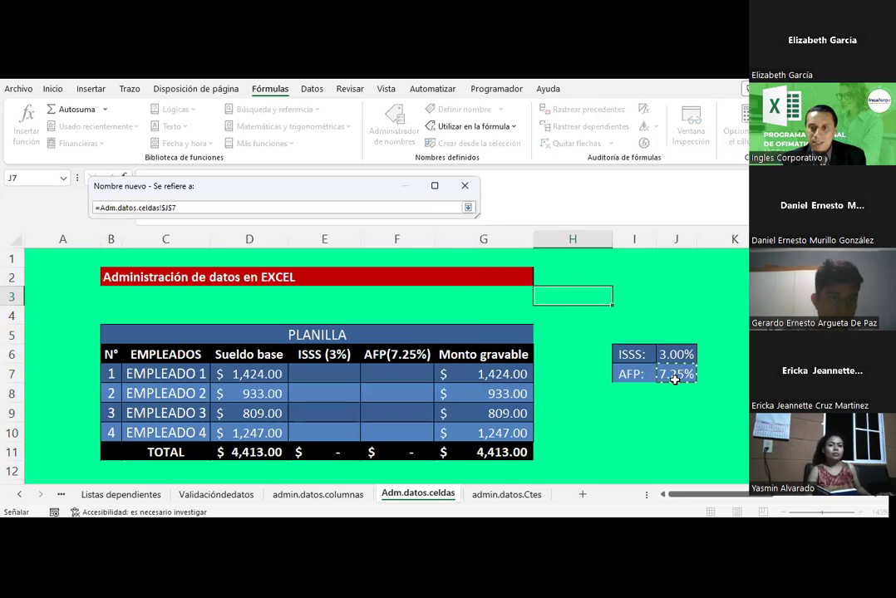
pyautogui.click(468, 207)
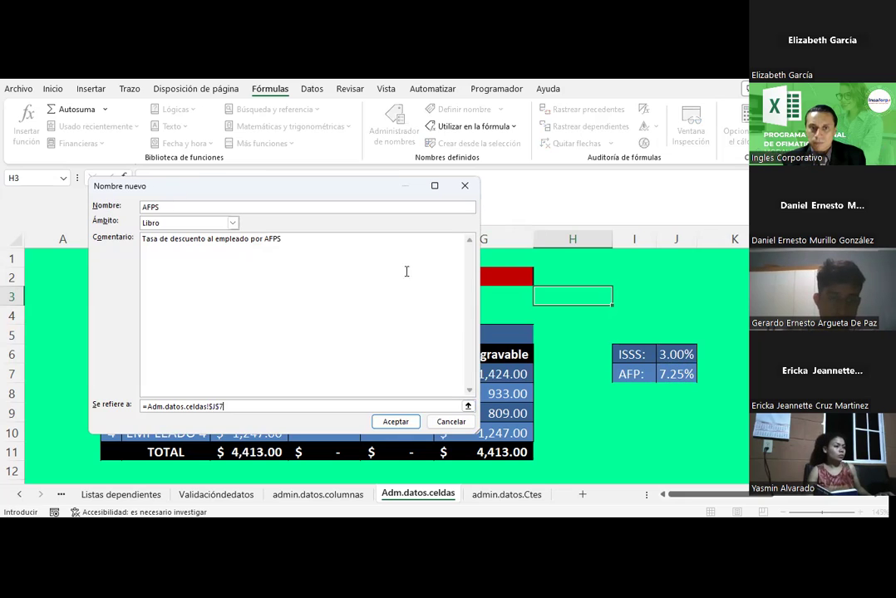
pyautogui.click(402, 422)
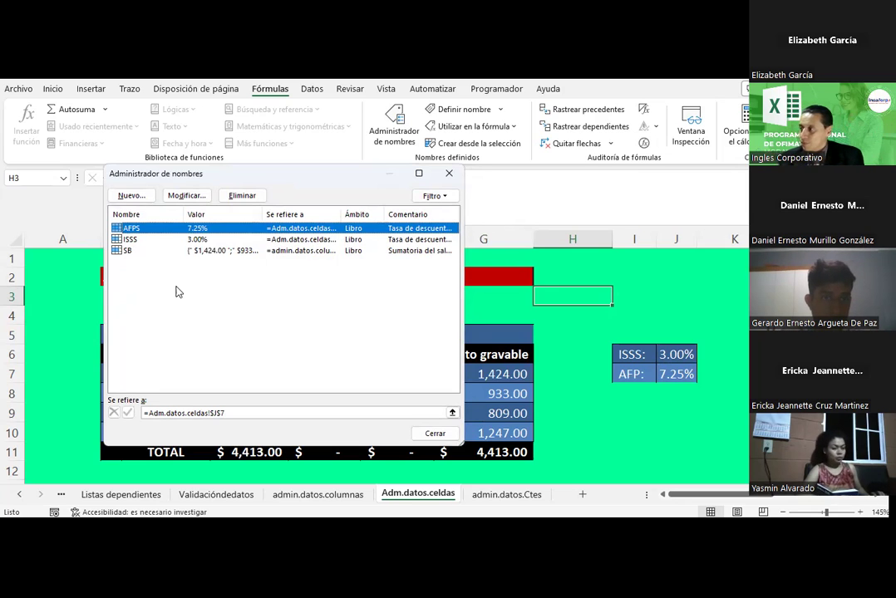
# Enter =D7*ISSS in E7 for Empleado 1's ISSS deduction of 42.72
pyautogui.click(432, 432)
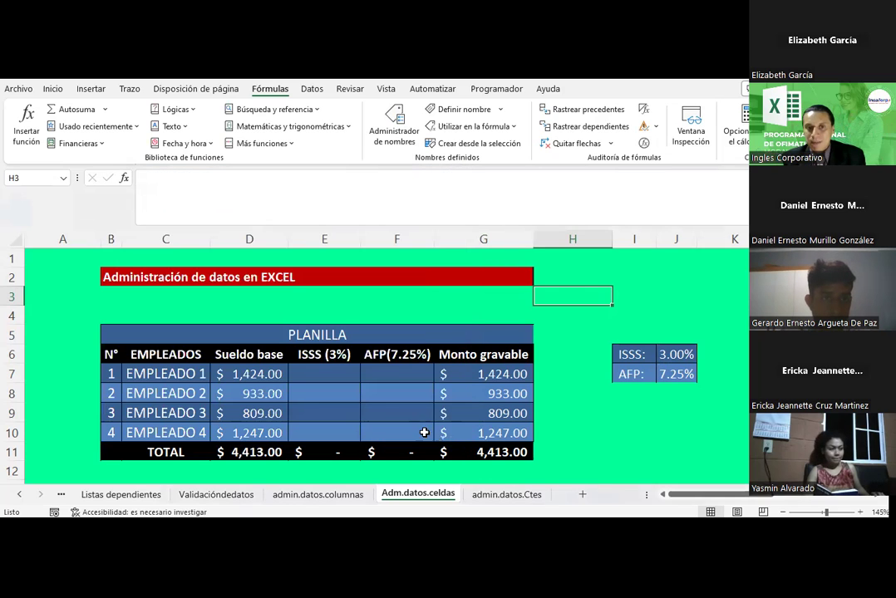
pyautogui.click(331, 372)
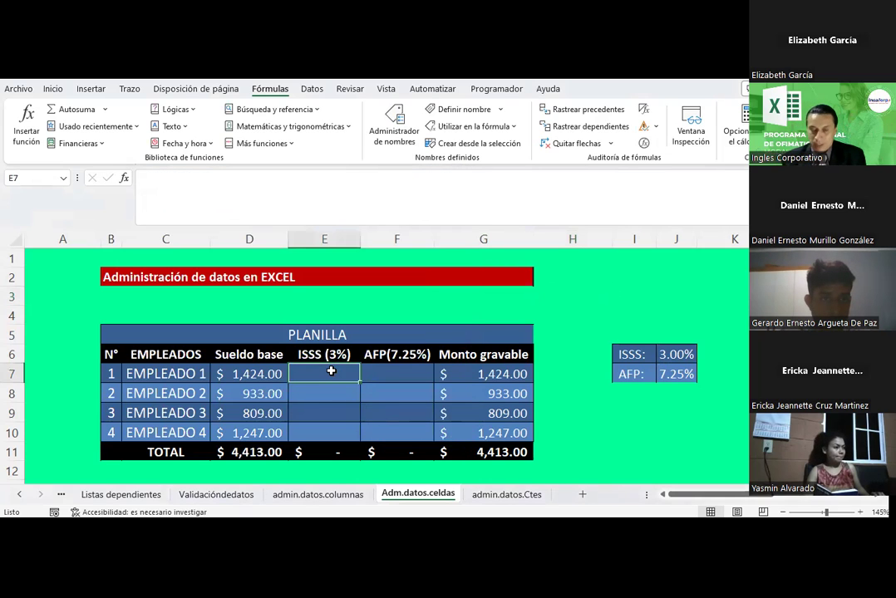
pyautogui.write('=')
pyautogui.press('Left')
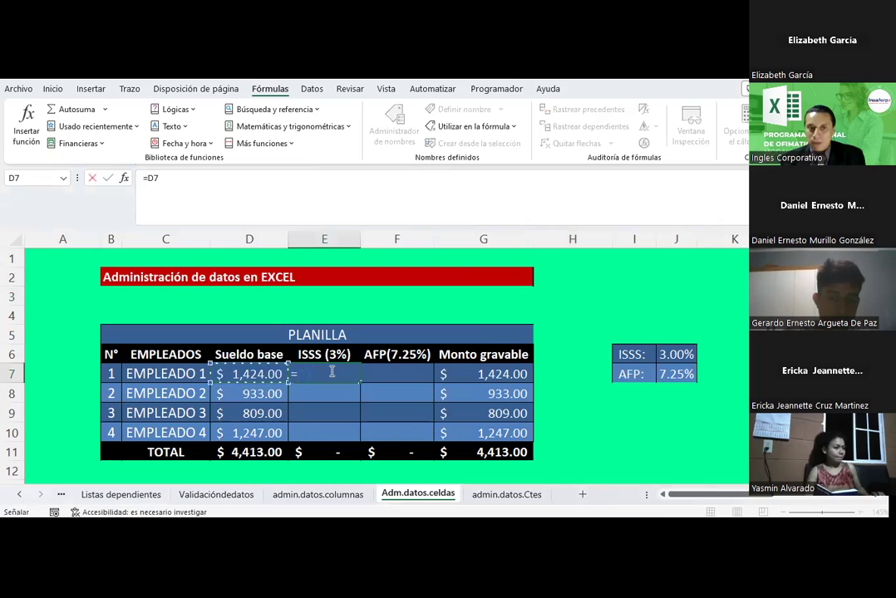
pyautogui.write('*')
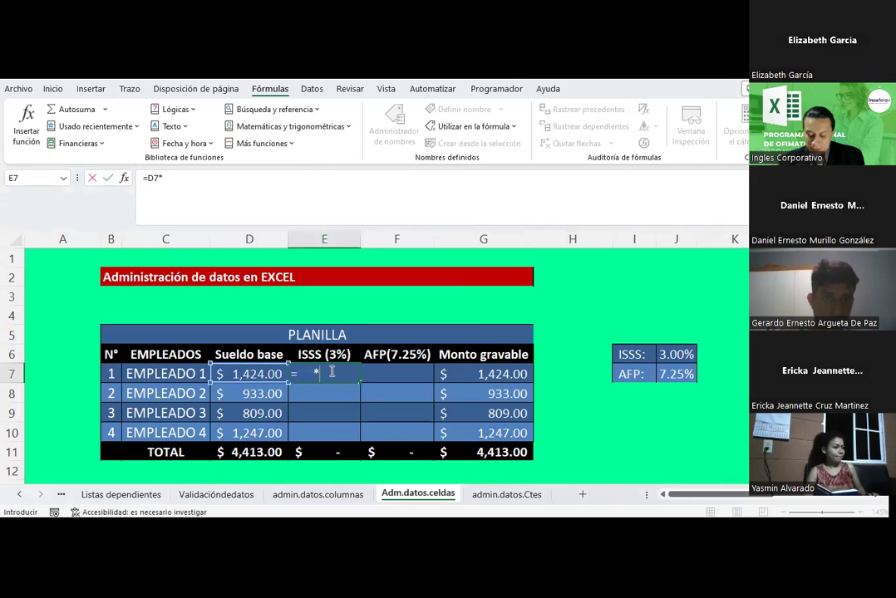
pyautogui.write('ISS')
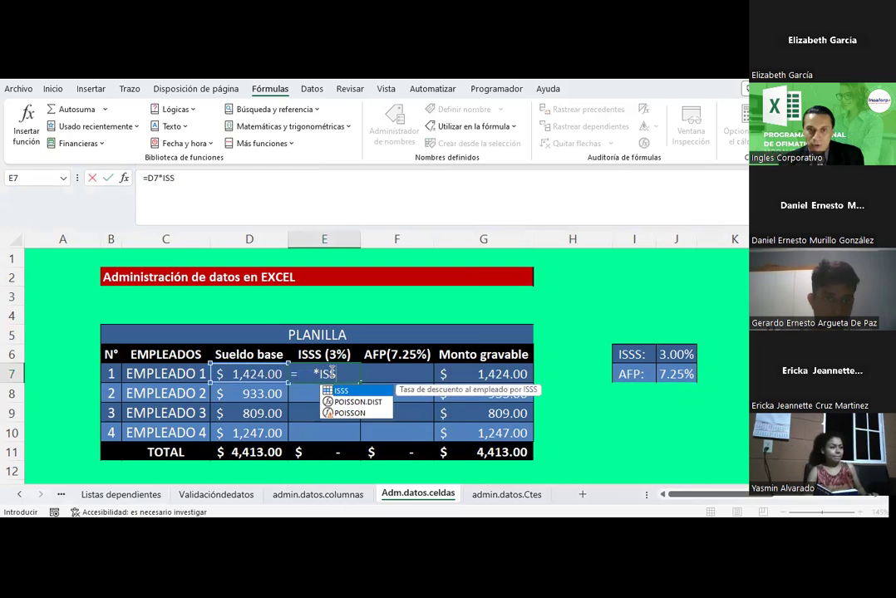
pyautogui.write('S')
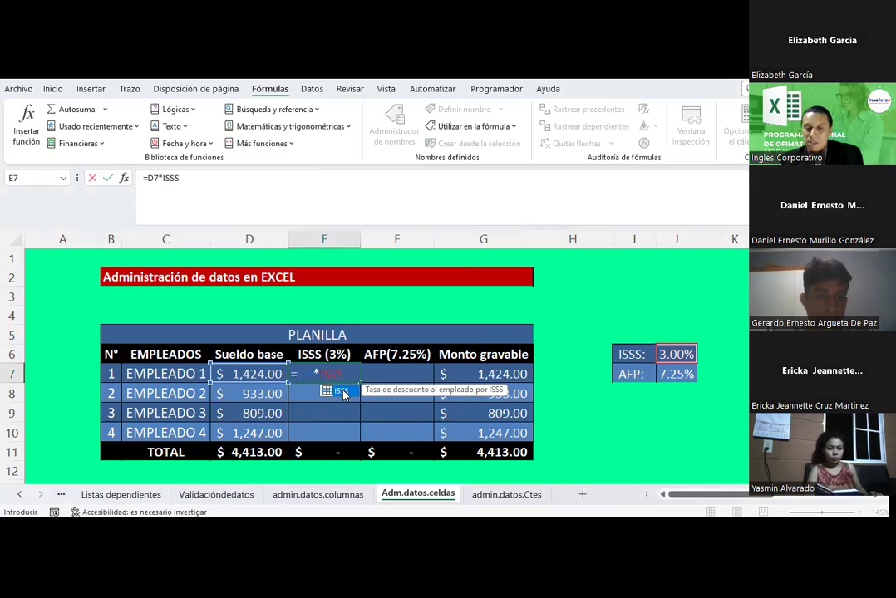
pyautogui.doubleClick(343, 391)
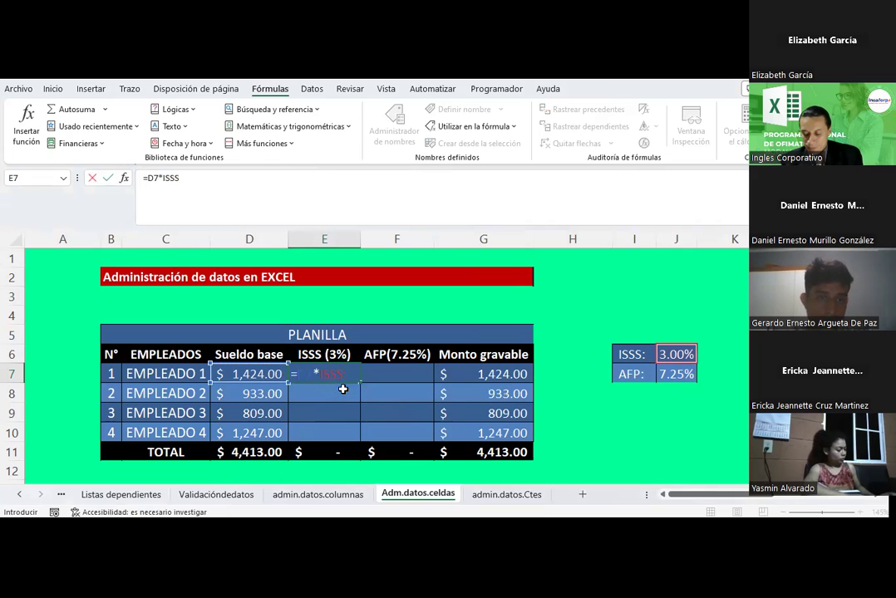
pyautogui.press('Return')
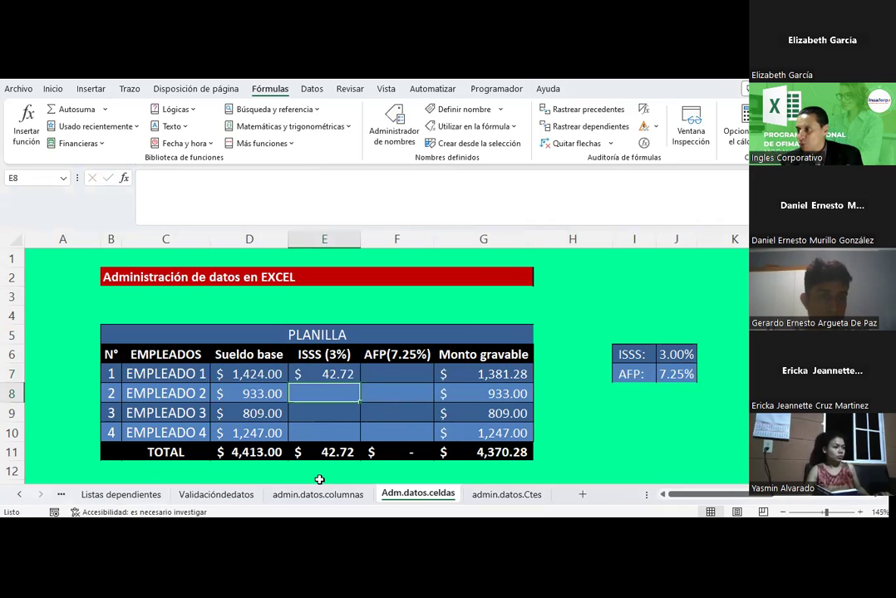
# Enter =D7*AFPS in F7, giving the AFP deduction of $103.24
pyautogui.click(410, 375)
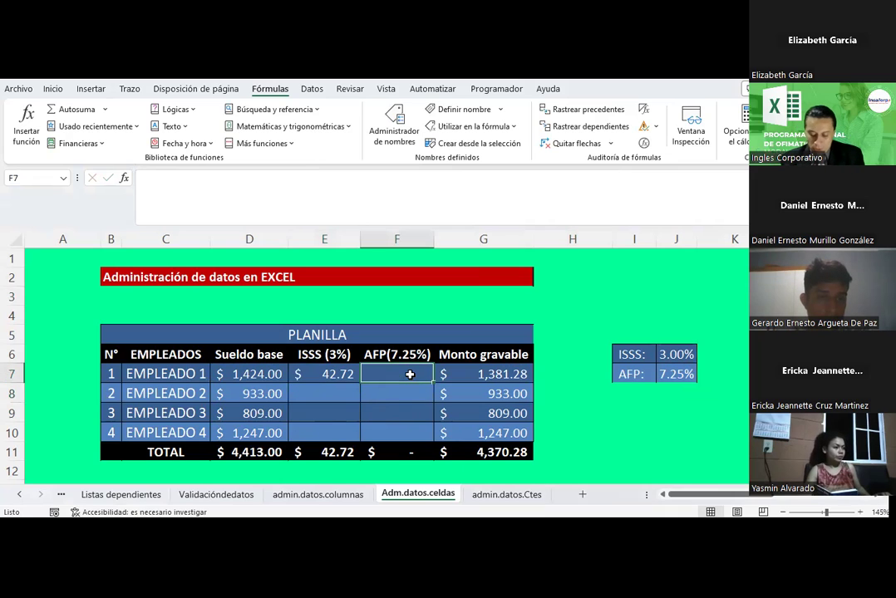
pyautogui.write('=')
pyautogui.press('Left')
pyautogui.press('Left')
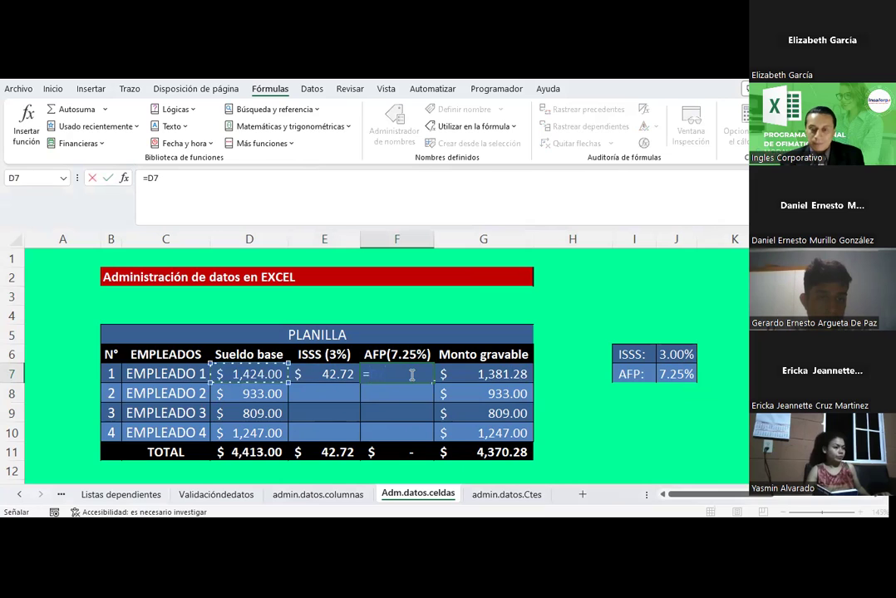
pyautogui.write('*AFPS')
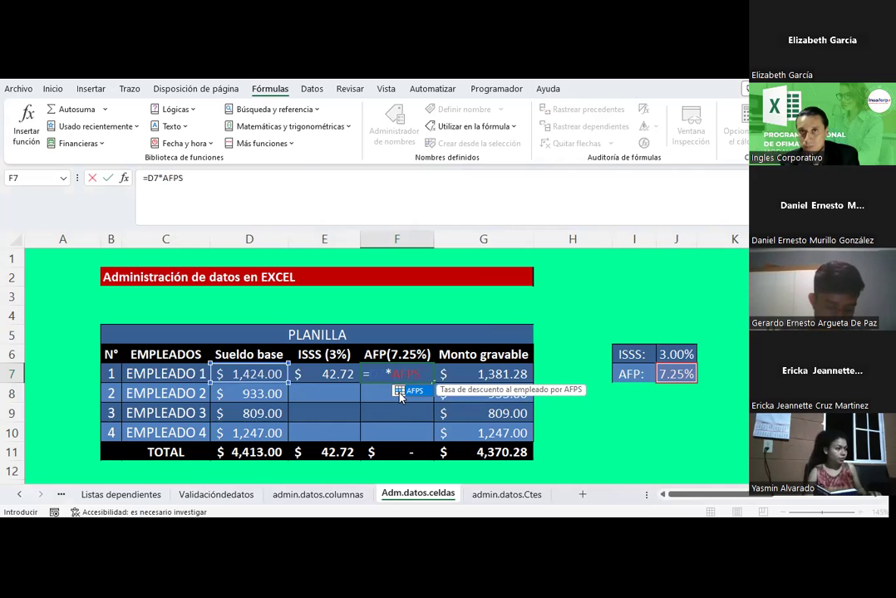
pyautogui.press('Return')
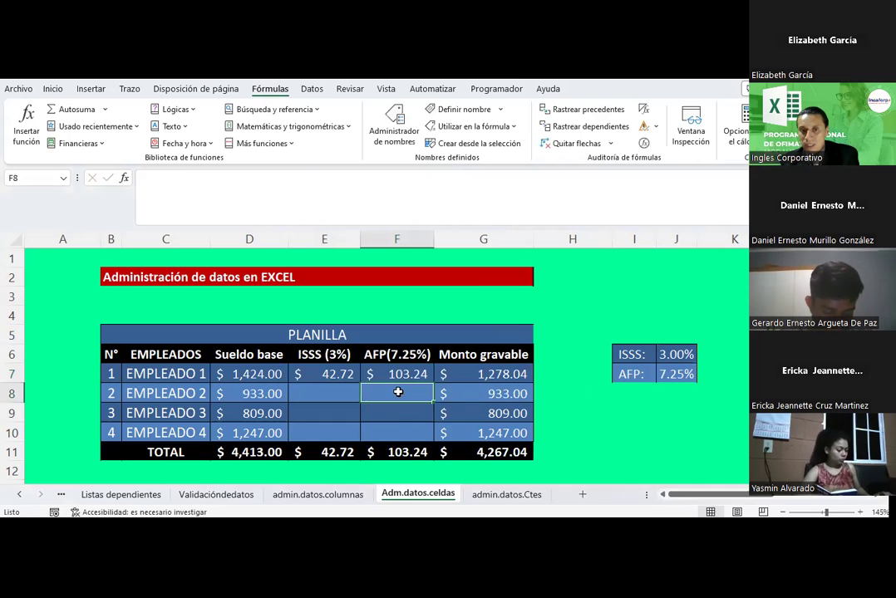
pyautogui.click(335, 373)
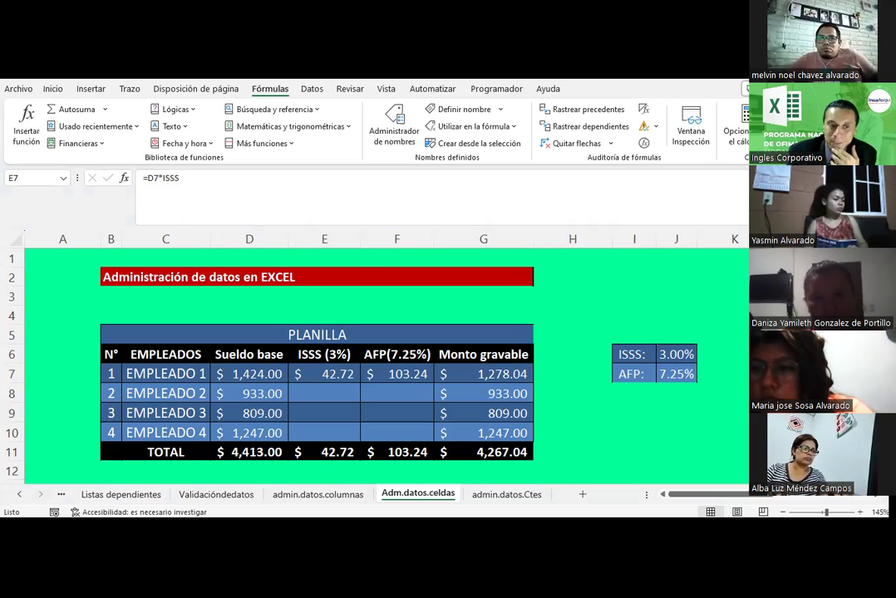
pyautogui.click(19, 494)
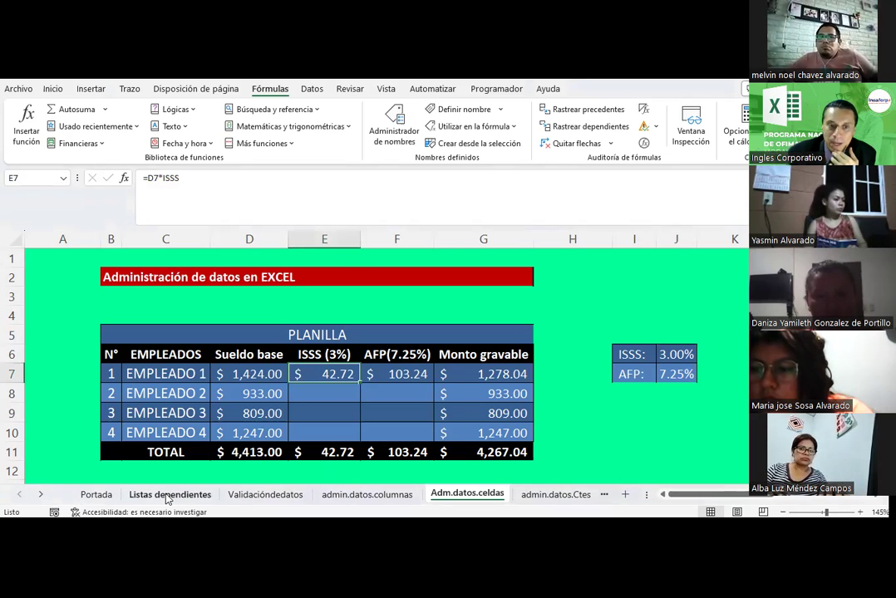
# Open the Listas dependientes sheet and scroll to Tabla N° 1-Países
pyautogui.click(168, 495)
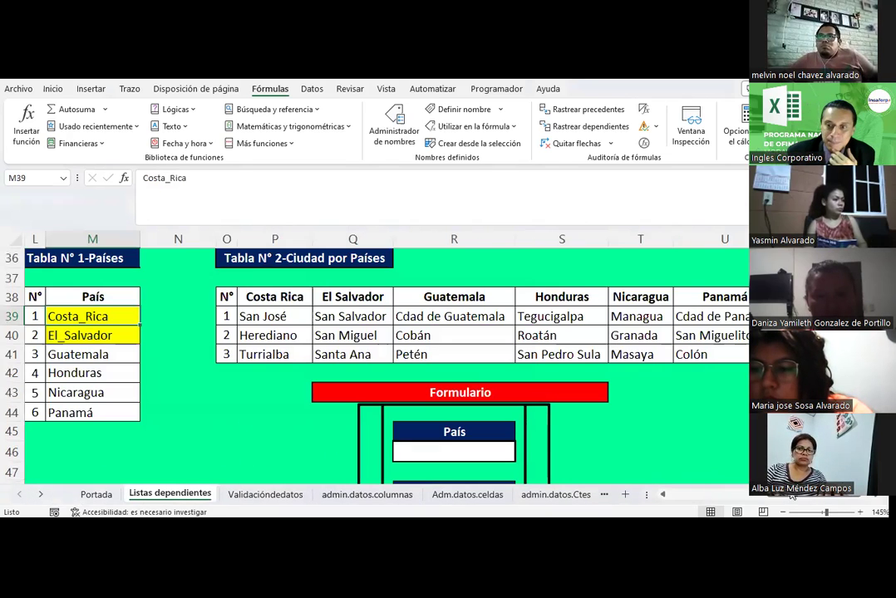
pyautogui.moveTo(787, 500); pyautogui.dragTo(676, 504)
pyautogui.scroll(4, 323, 426)
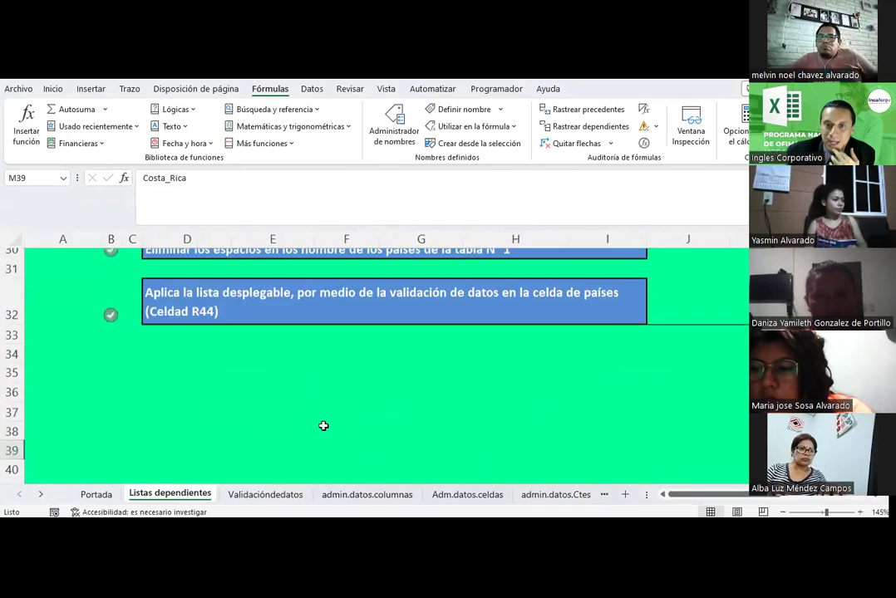
pyautogui.scroll(1, 323, 426)
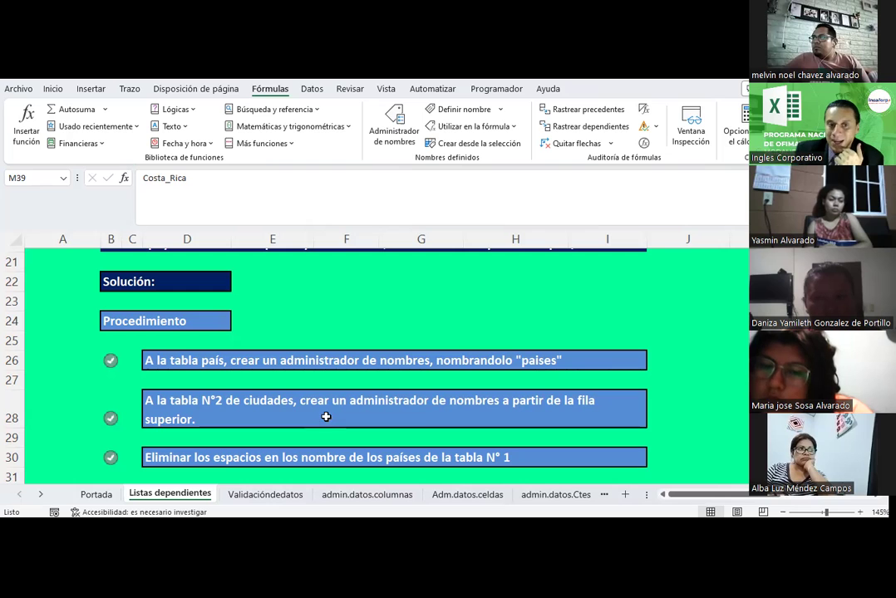
pyautogui.scroll(-3, 592, 330)
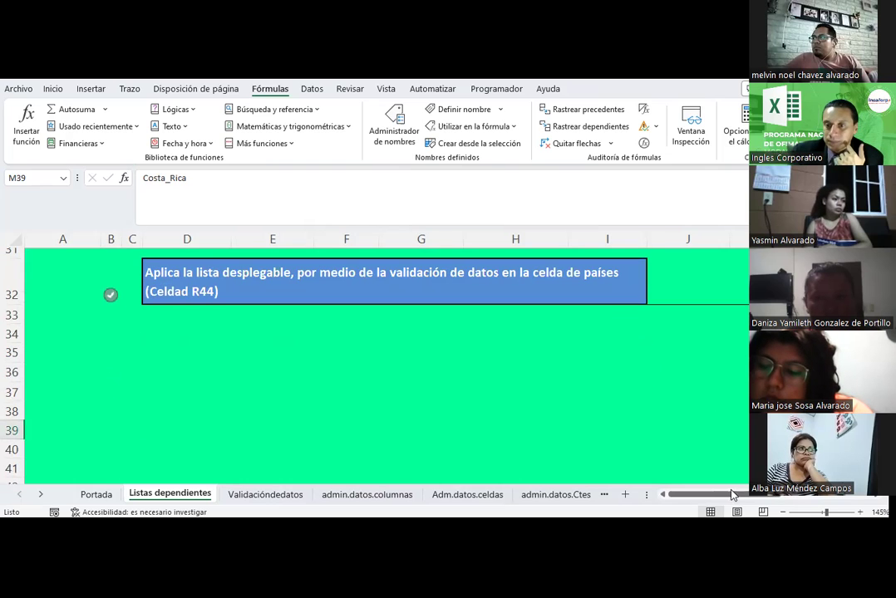
pyautogui.hscroll(3, 733, 496)
pyautogui.scroll(-1, 644, 380)
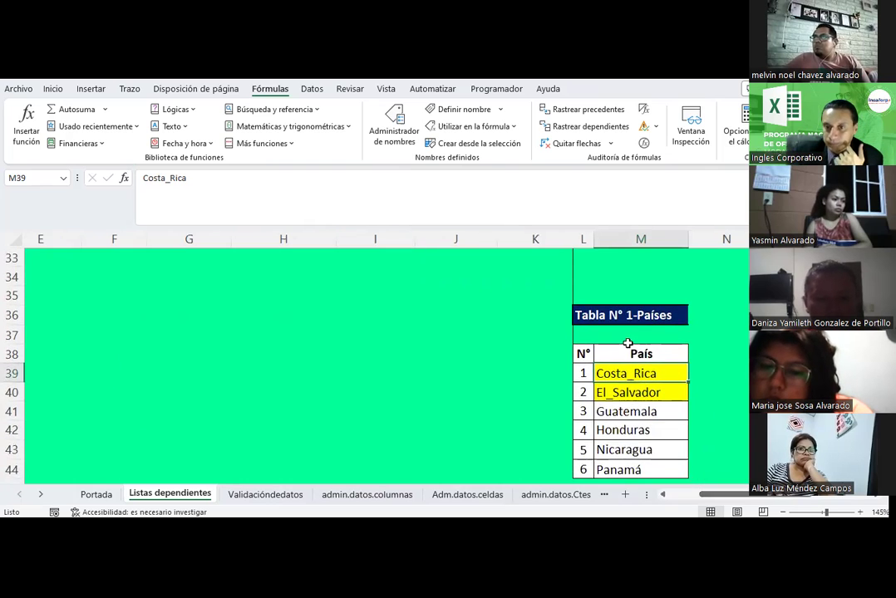
pyautogui.scroll(4, 438, 366)
pyautogui.scroll(2, 395, 356)
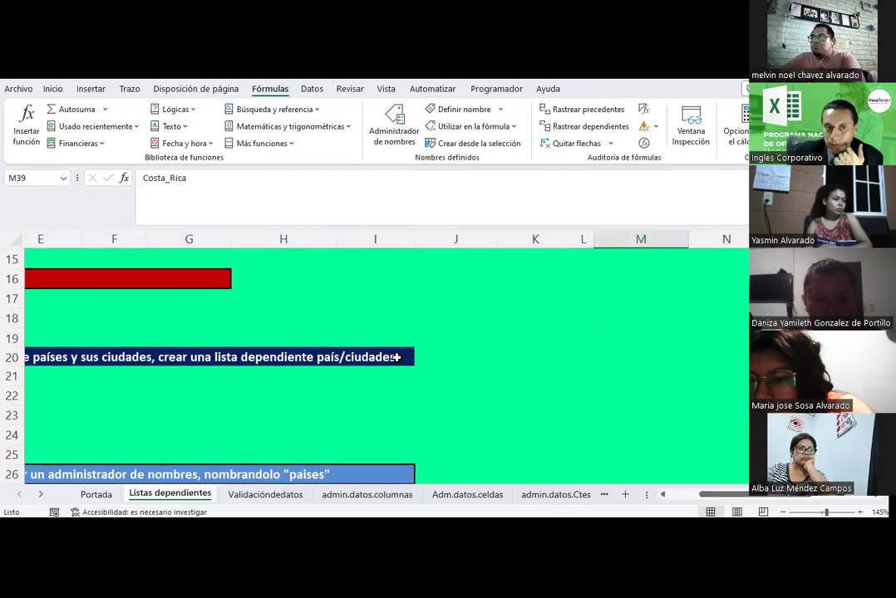
pyautogui.scroll(-1, 720, 495)
pyautogui.moveTo(720, 495); pyautogui.dragTo(706, 495)
pyautogui.scroll(-2, 317, 378)
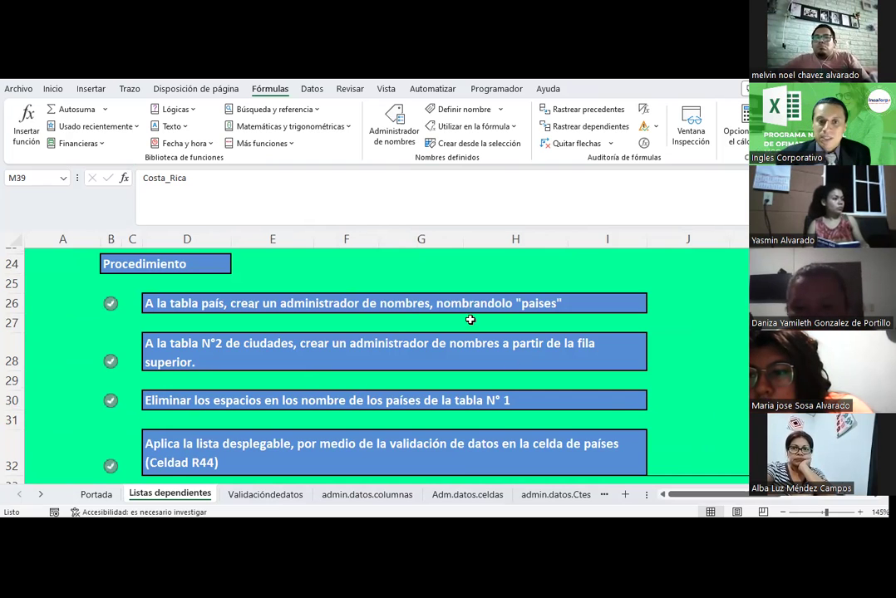
# Select the six countries from Costa_Rica to Panamá in M39:M44
pyautogui.scroll(-2, 688, 340)
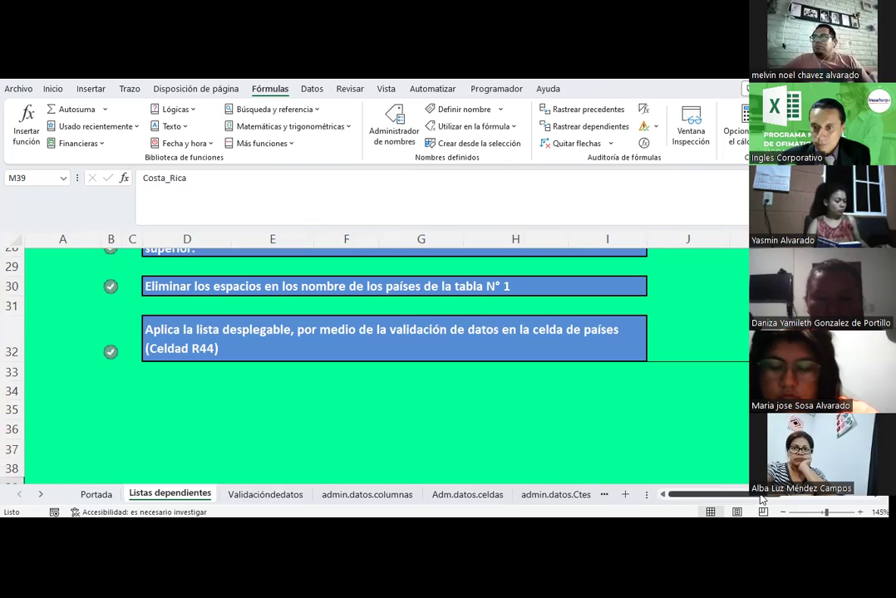
pyautogui.hscroll(4, 761, 498)
pyautogui.scroll(-4, 545, 387)
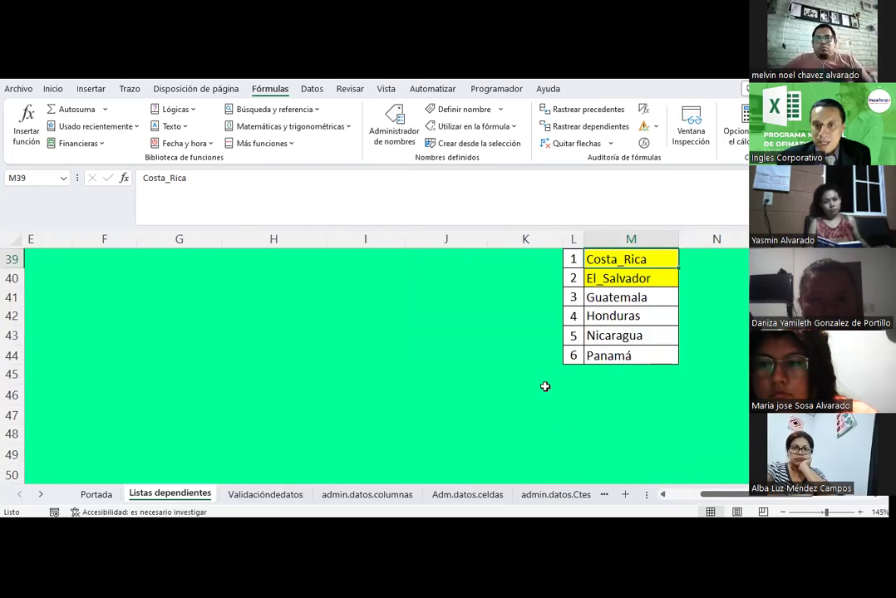
pyautogui.scroll(1, 546, 386)
pyautogui.moveTo(625, 317); pyautogui.dragTo(622, 413)
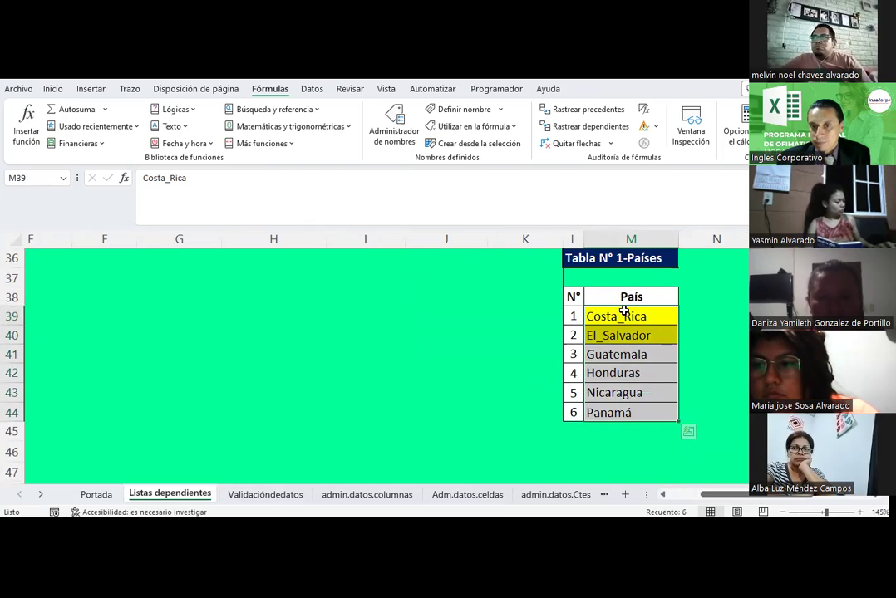
pyautogui.moveTo(624, 312); pyautogui.dragTo(621, 412)
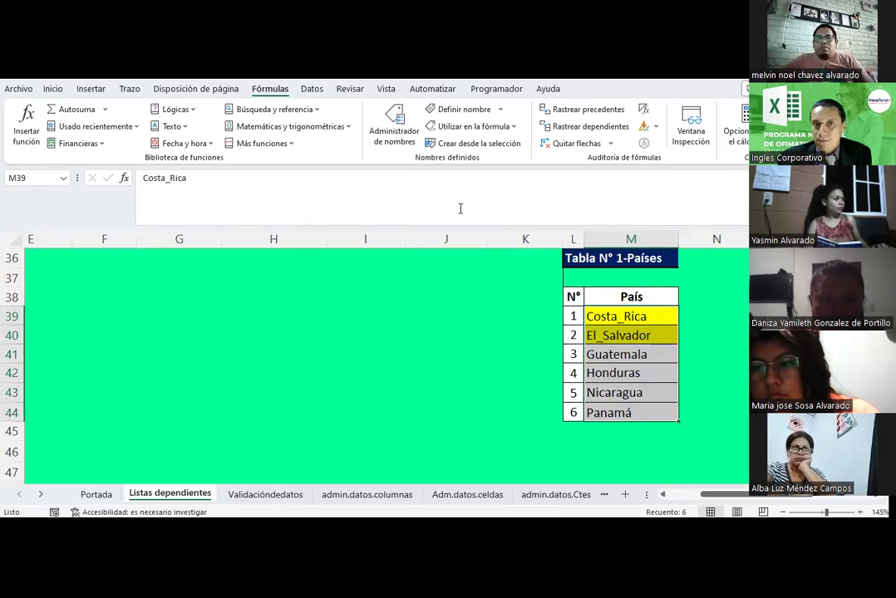
# Add the name paises for M39:M44 with the comment 'Abanico de paises a visitar.'
pyautogui.click(386, 135)
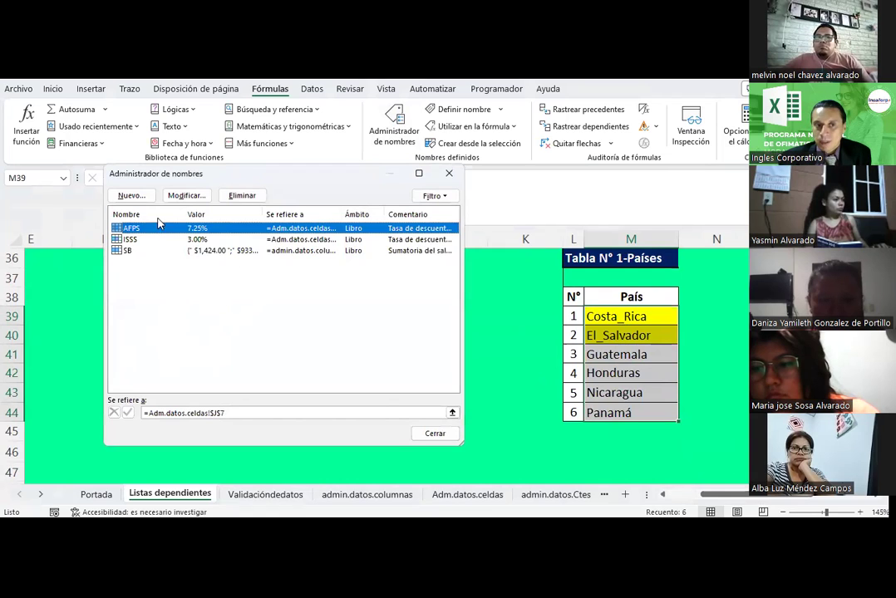
pyautogui.click(137, 196)
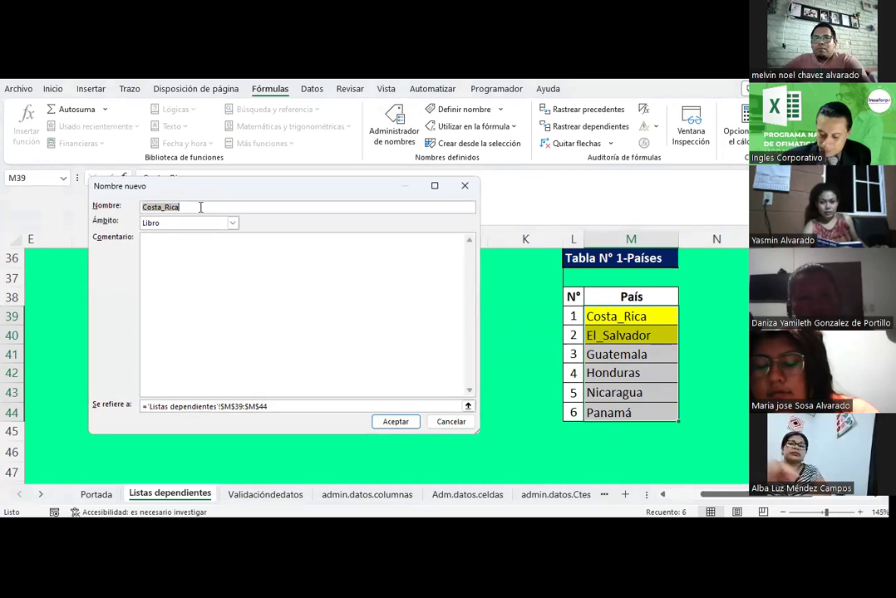
pyautogui.write('Pa')
pyautogui.press('BackSpace')
pyautogui.press('BackSpace')
pyautogui.write('paises')
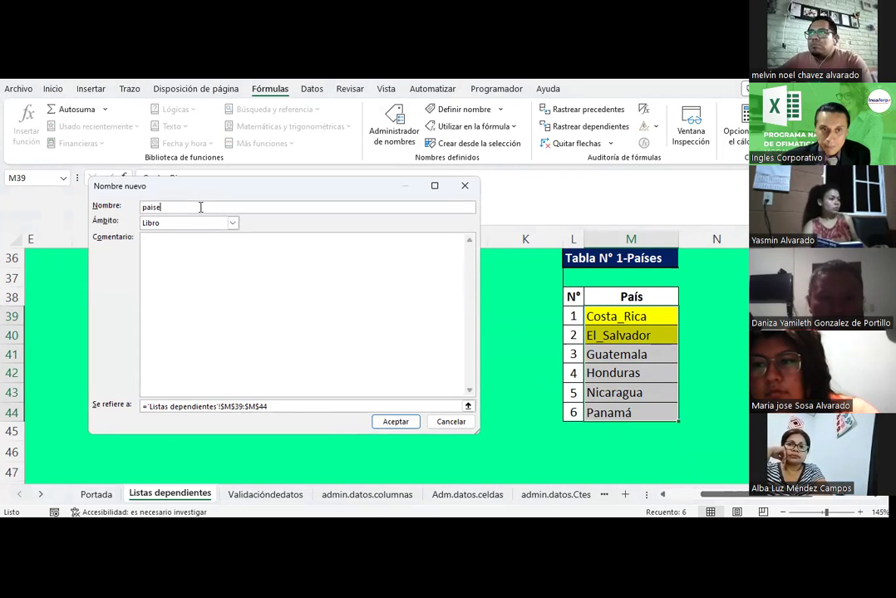
pyautogui.press('Tab')
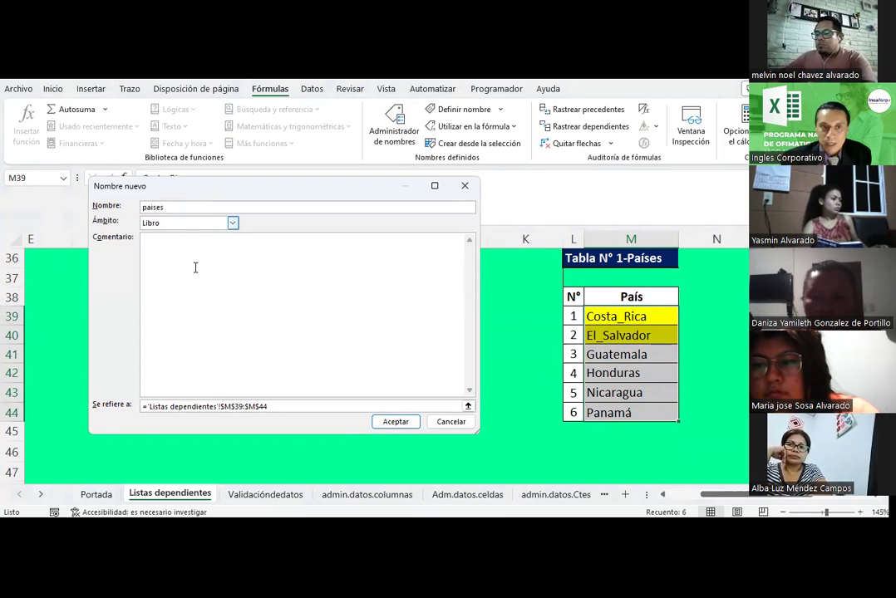
pyautogui.click(154, 236)
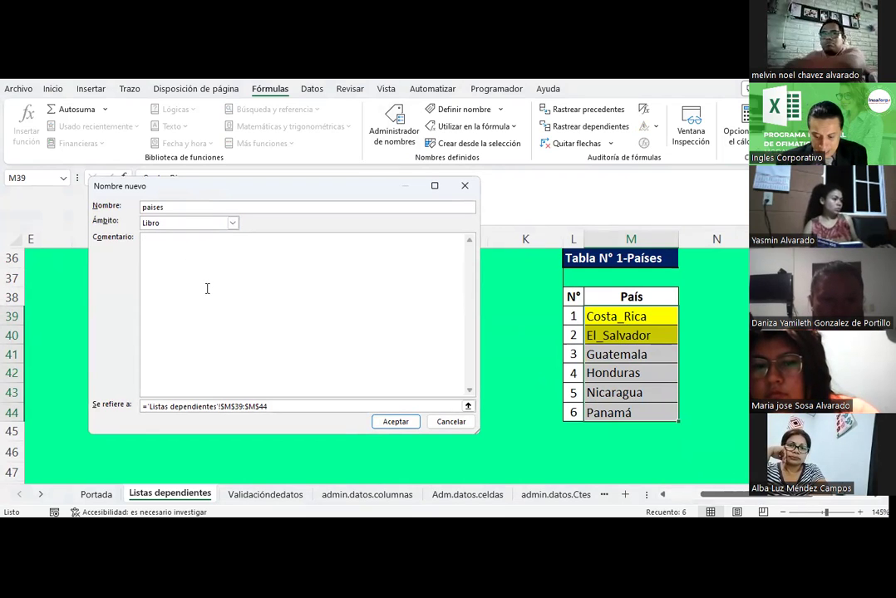
pyautogui.write('a')
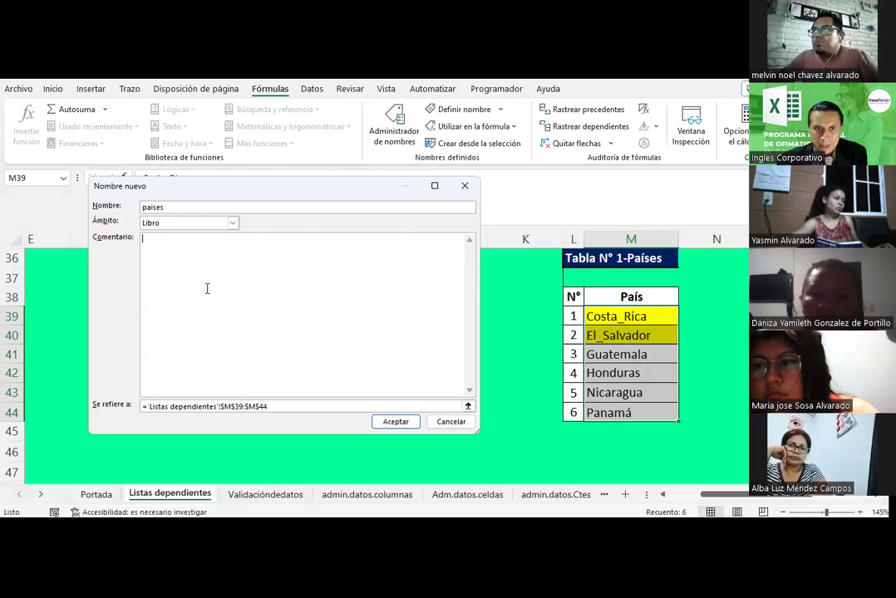
pyautogui.write('Abanico de paises a visitar.')
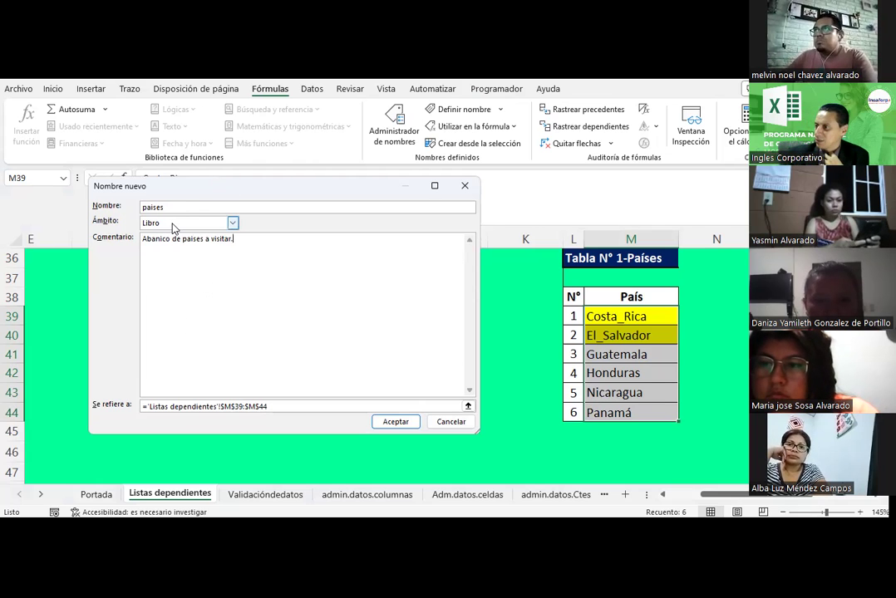
pyautogui.click(408, 425)
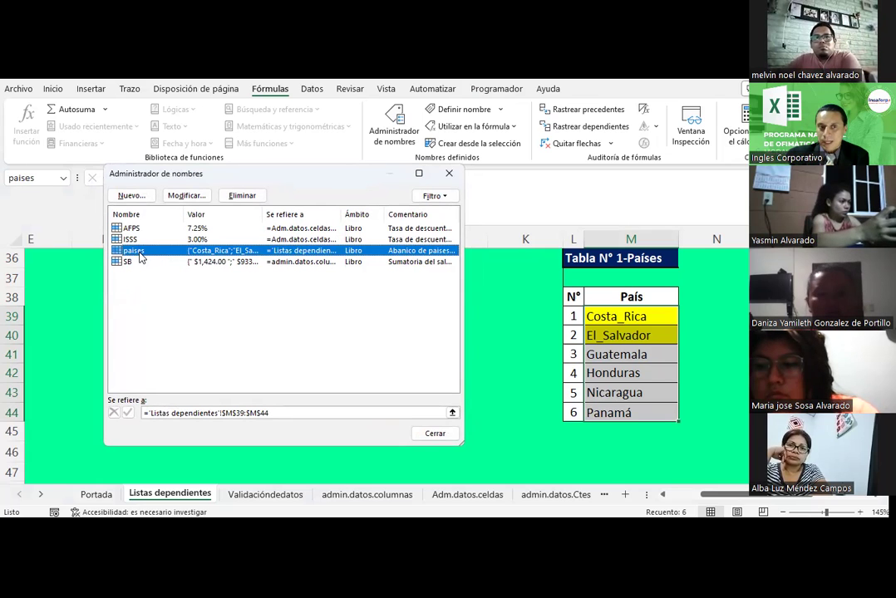
pyautogui.click(435, 434)
pyautogui.click(469, 386)
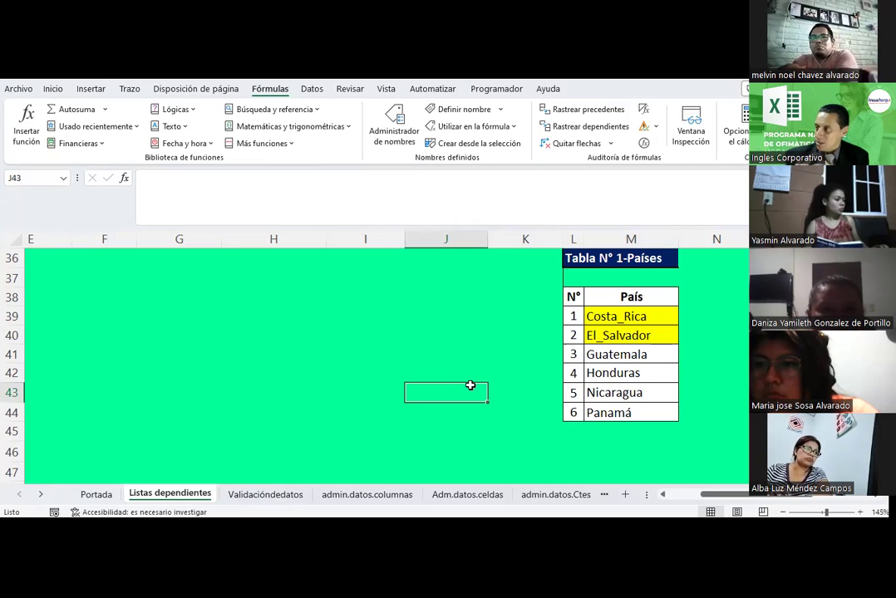
pyautogui.scroll(1, 432, 359)
pyautogui.scroll(3, 432, 359)
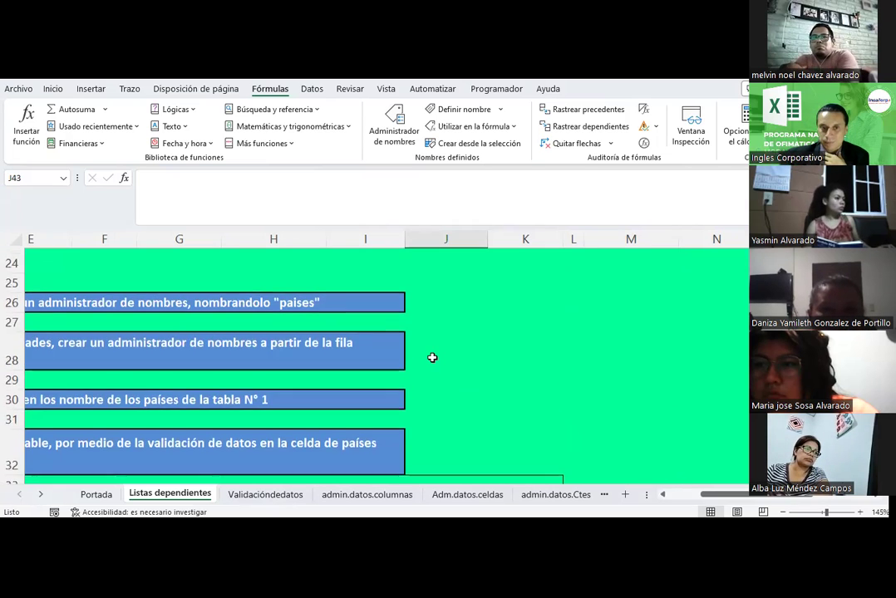
pyautogui.moveTo(724, 494); pyautogui.dragTo(665, 495)
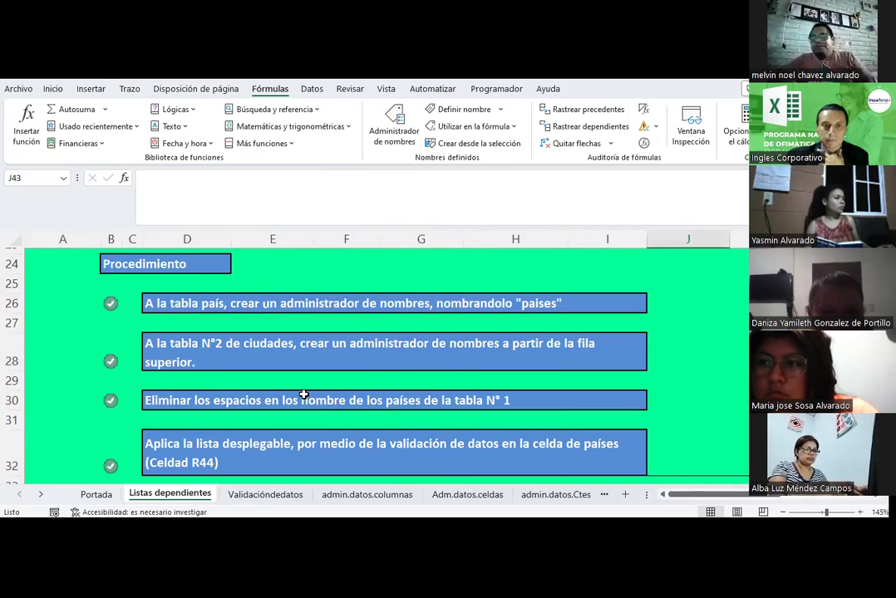
pyautogui.scroll(-1, 304, 396)
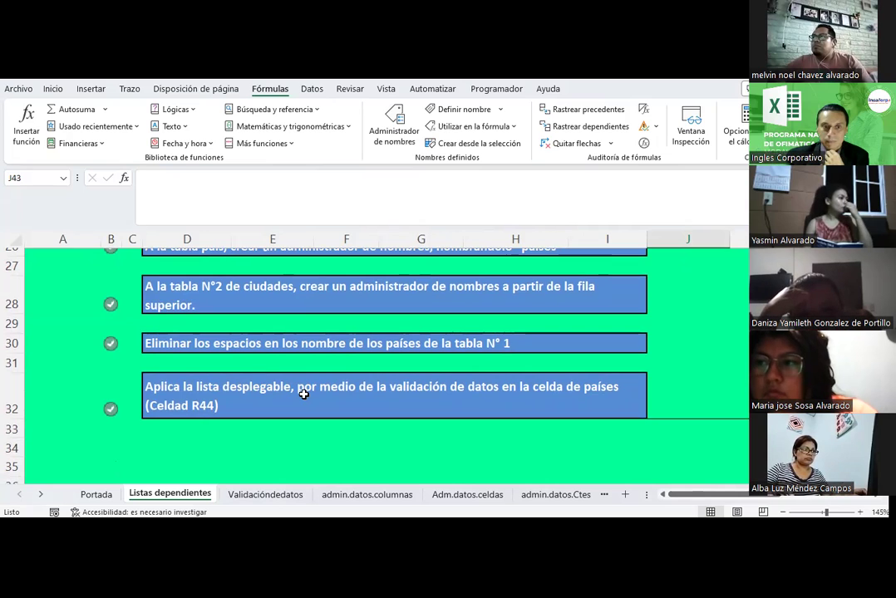
pyautogui.scroll(-1, 304, 394)
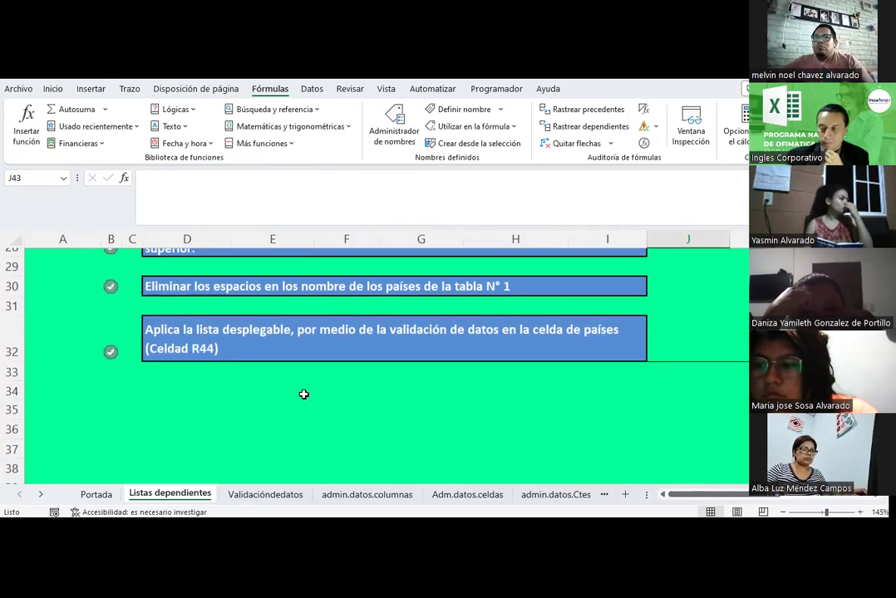
pyautogui.scroll(-1, 304, 394)
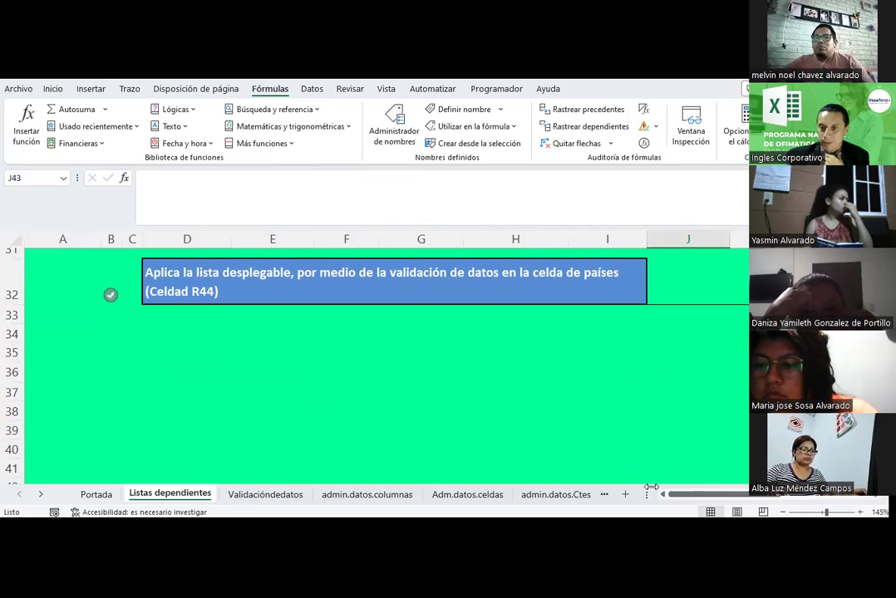
pyautogui.moveTo(698, 496); pyautogui.dragTo(837, 502)
pyautogui.scroll(-1, 592, 316)
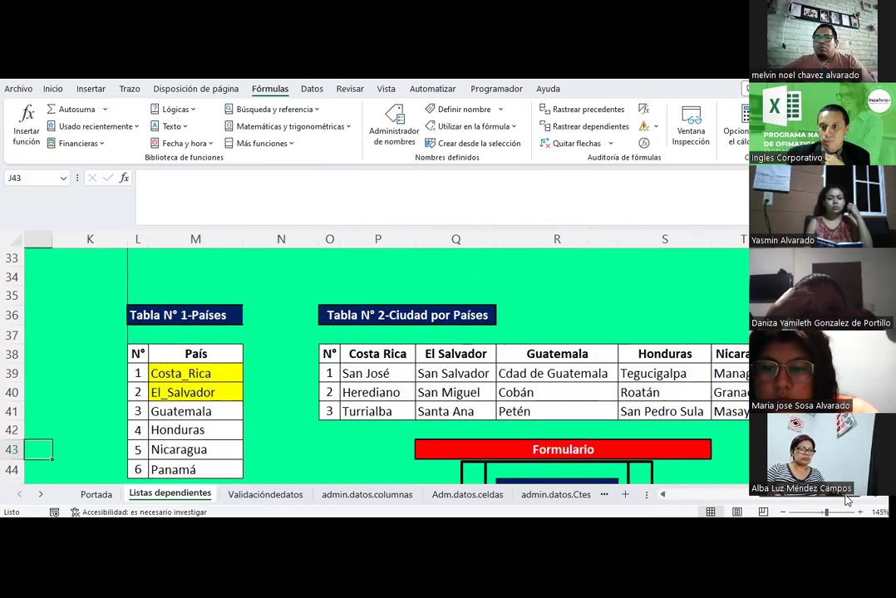
# Select Tabla N° 2 from P38 to U41, from the Costa Rica header through Colón
pyautogui.hscroll(2, 339, 368)
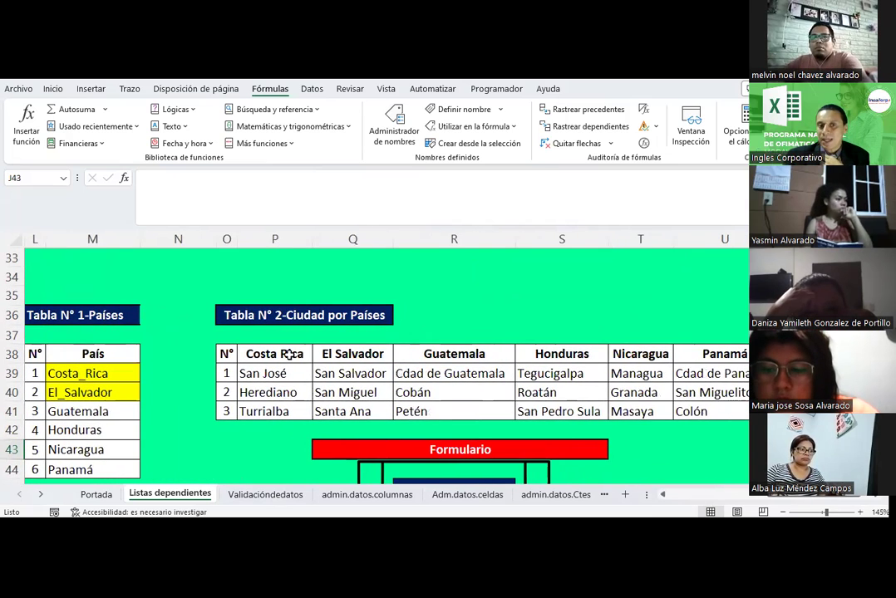
pyautogui.moveTo(287, 355); pyautogui.dragTo(677, 411)
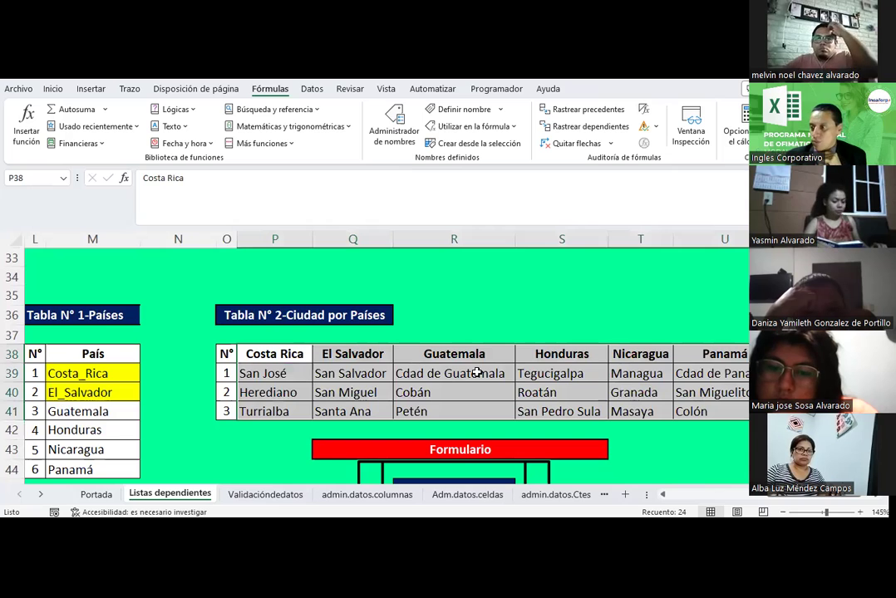
pyautogui.click(475, 297)
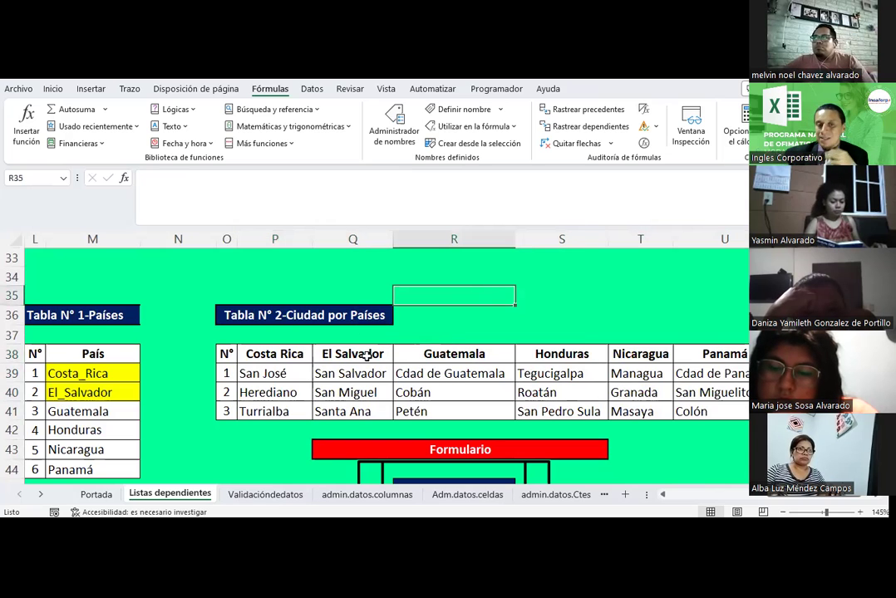
pyautogui.click(289, 355)
pyautogui.moveTo(289, 353); pyautogui.dragTo(281, 412)
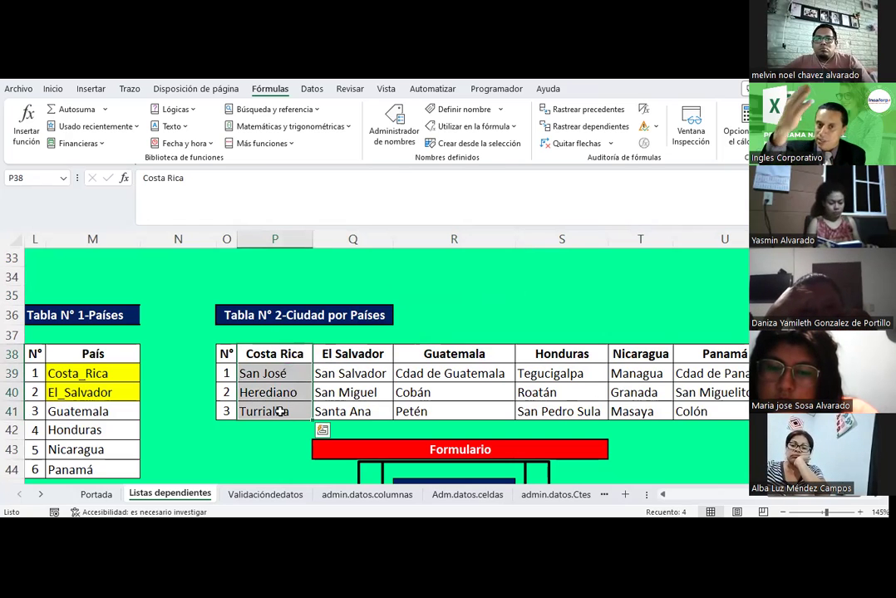
pyautogui.moveTo(341, 357); pyautogui.dragTo(337, 413)
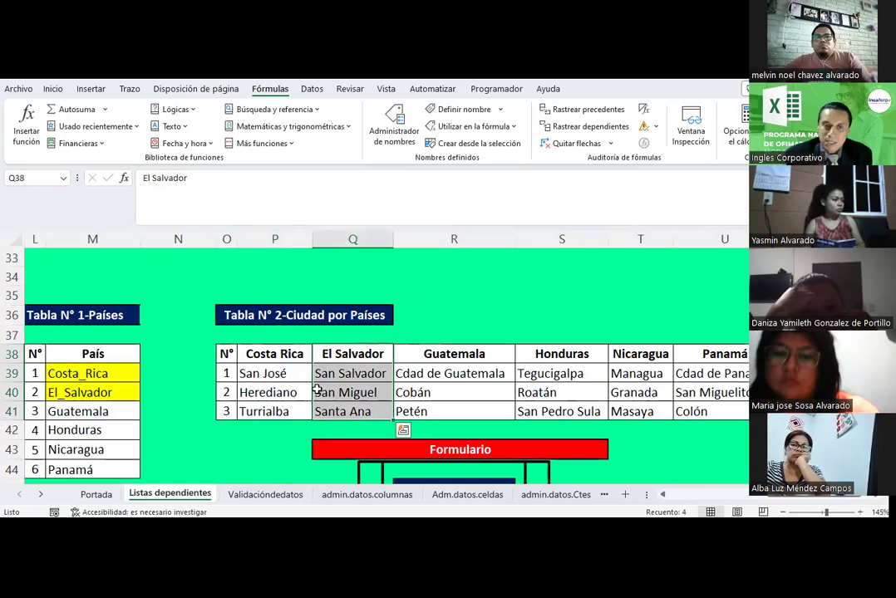
pyautogui.moveTo(290, 354); pyautogui.dragTo(690, 407)
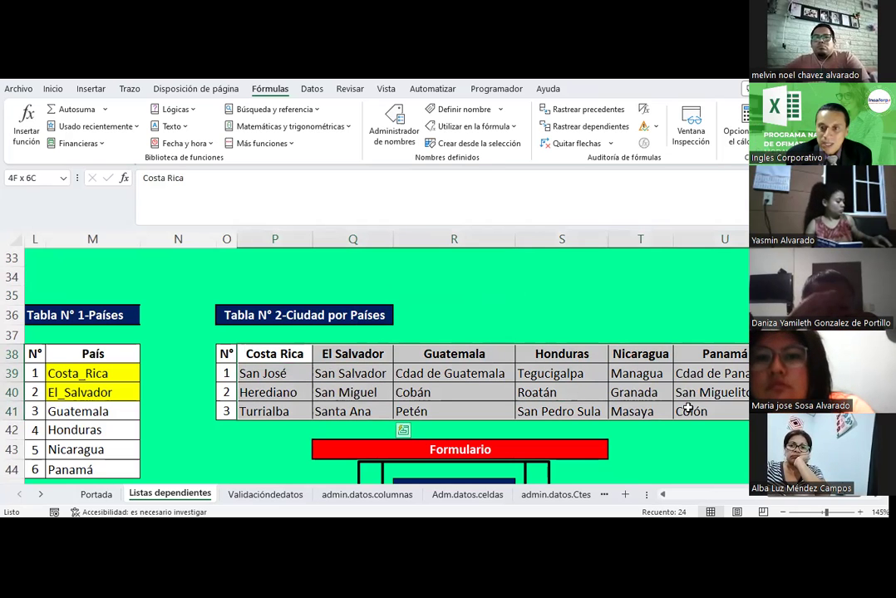
pyautogui.hscroll(-5, 587, 469)
pyautogui.scroll(3, 390, 400)
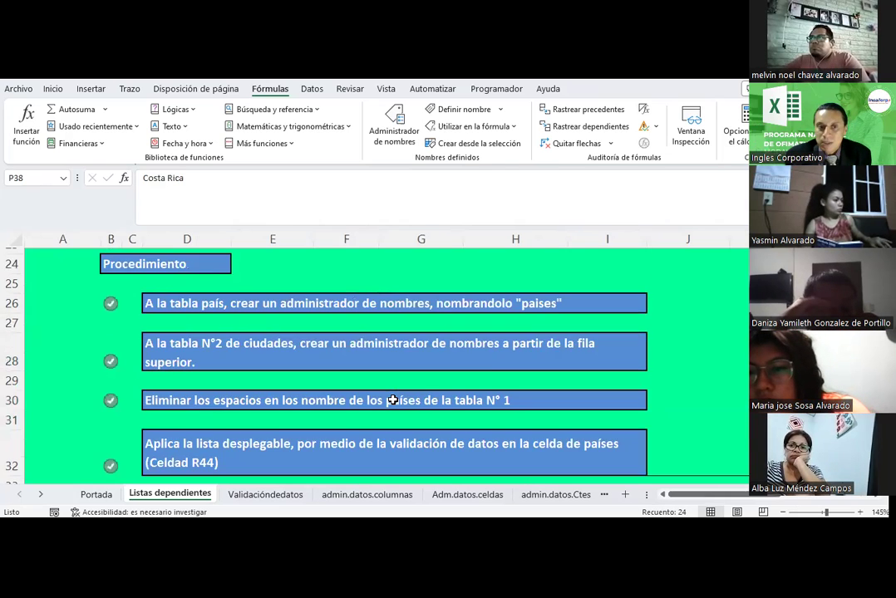
pyautogui.scroll(-1, 392, 398)
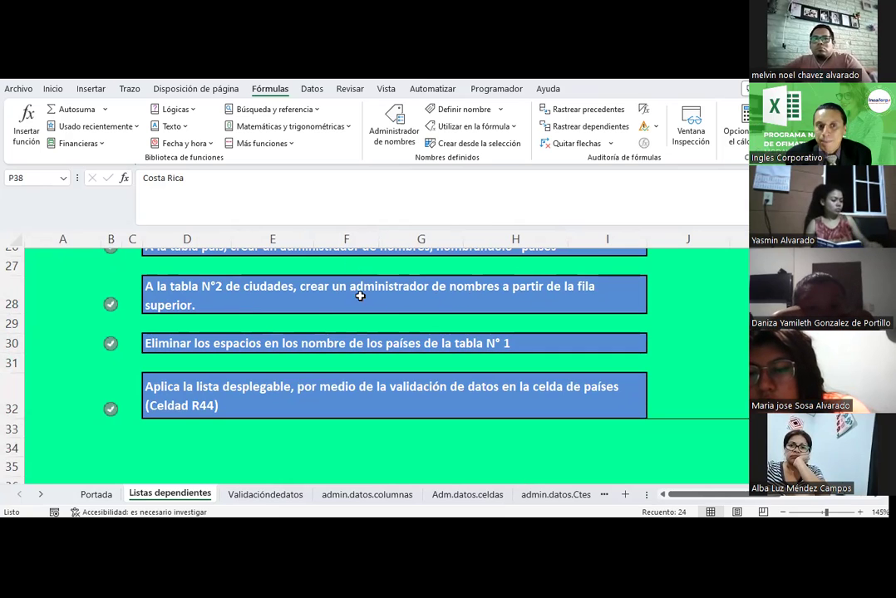
pyautogui.moveTo(703, 494); pyautogui.dragTo(713, 494)
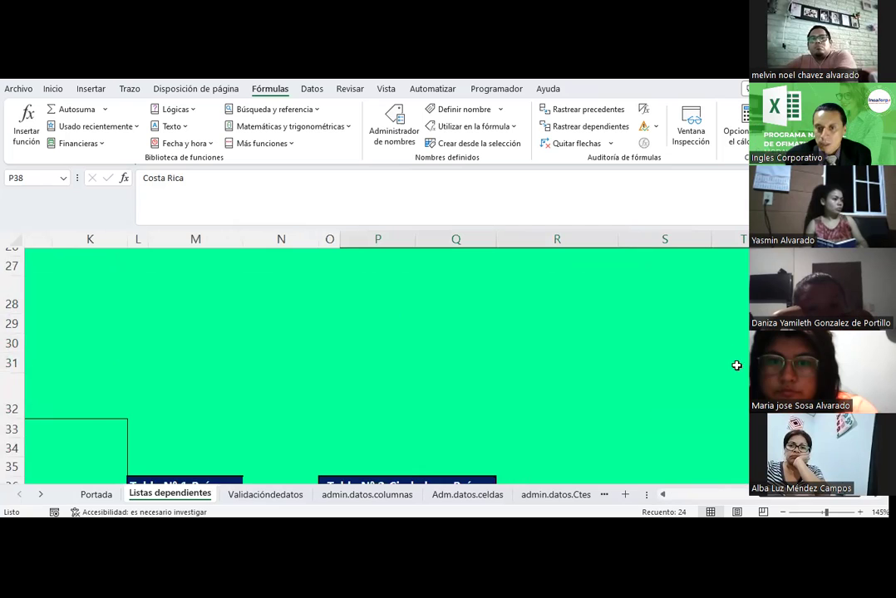
pyautogui.scroll(-3, 736, 364)
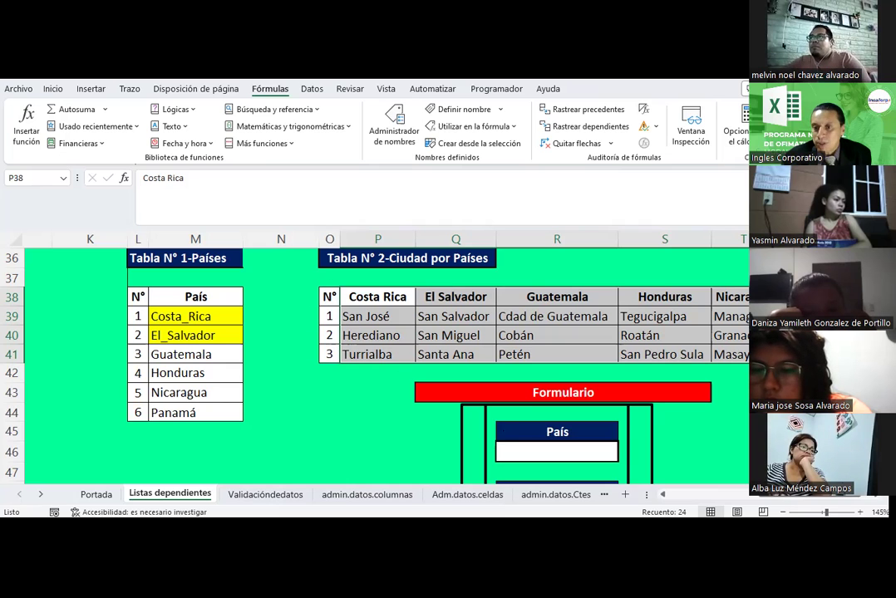
# Create names from the selection using only Fila superior, unchecking the left column option
pyautogui.hscroll(2, 631, 299)
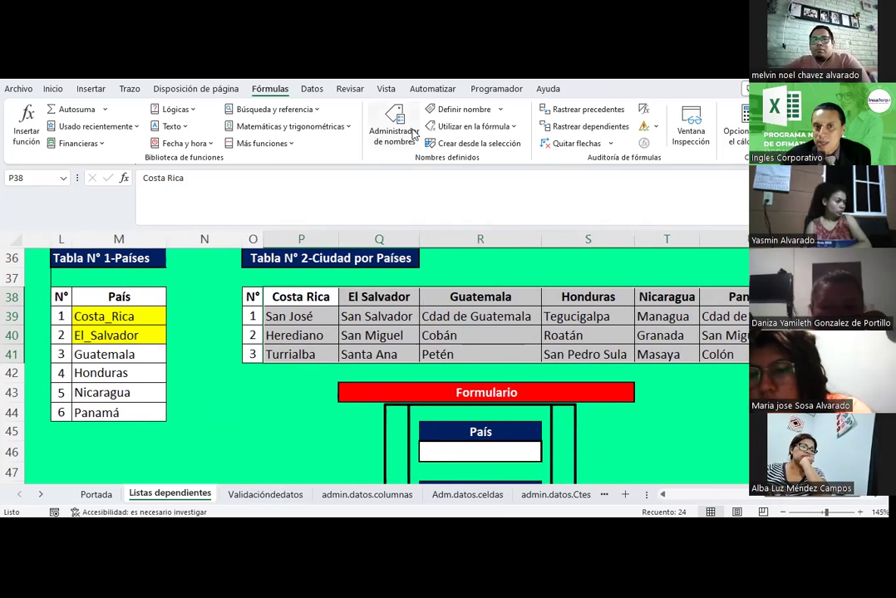
pyautogui.click(470, 146)
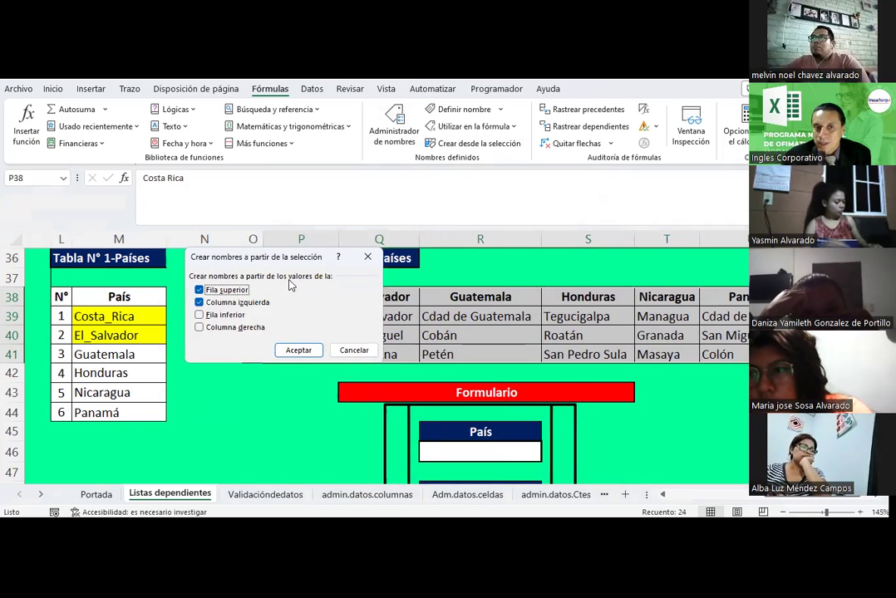
pyautogui.click(223, 304)
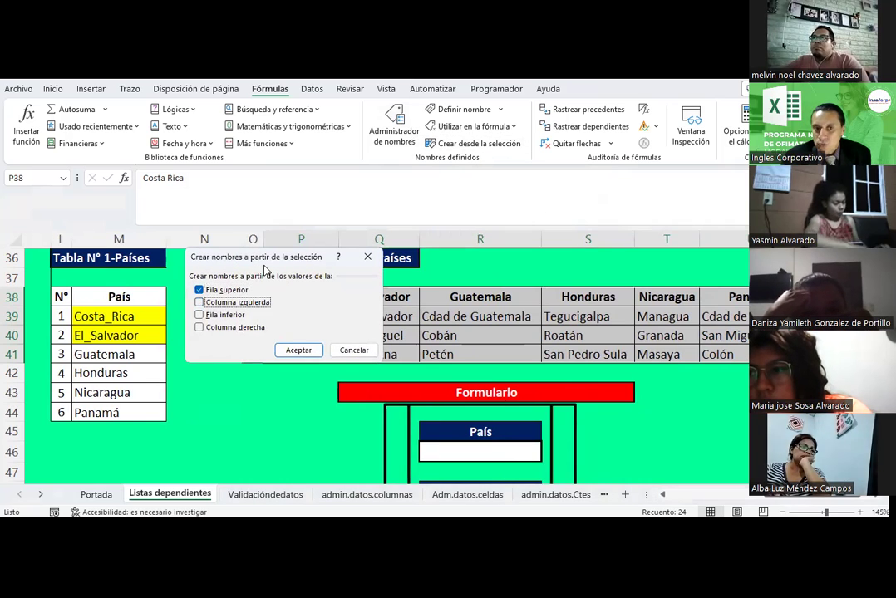
pyautogui.moveTo(272, 264); pyautogui.dragTo(614, 164)
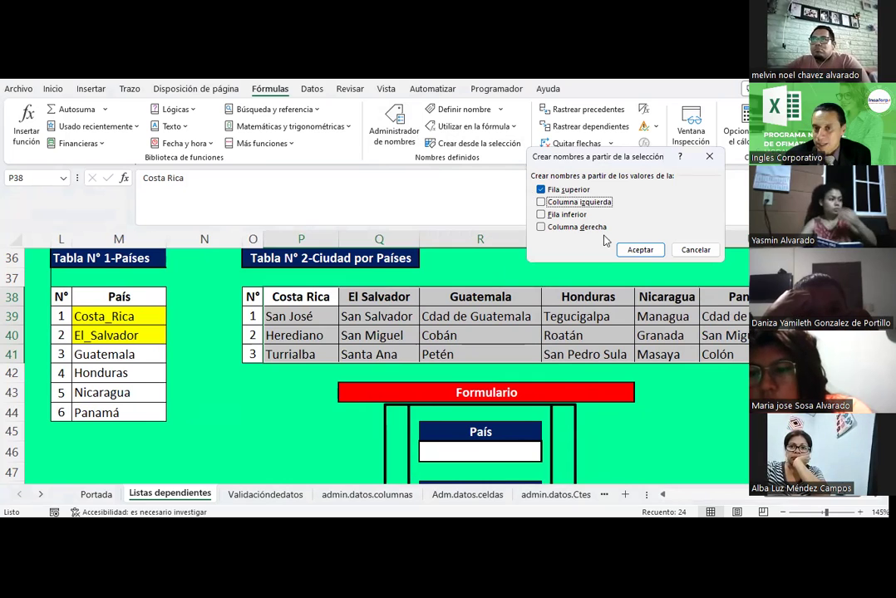
pyautogui.click(638, 251)
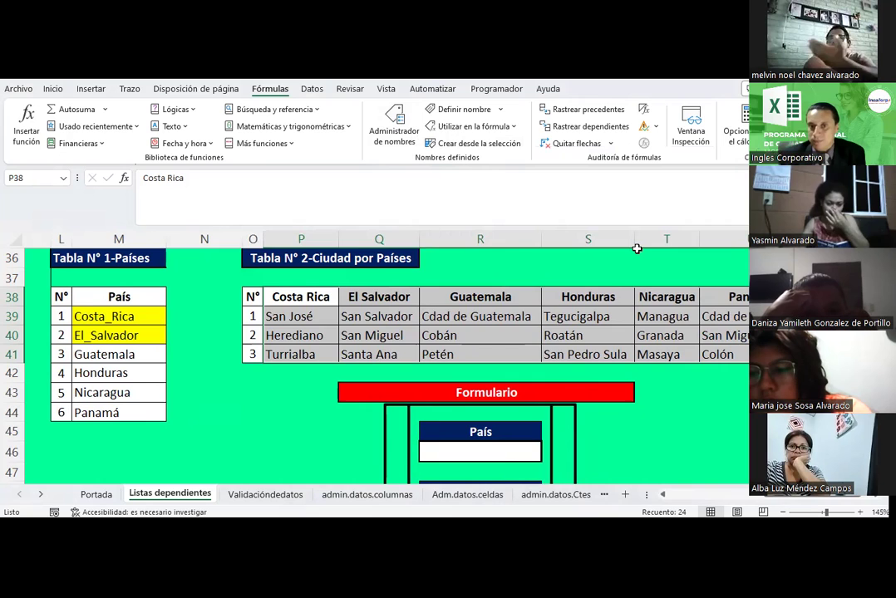
pyautogui.click(600, 282)
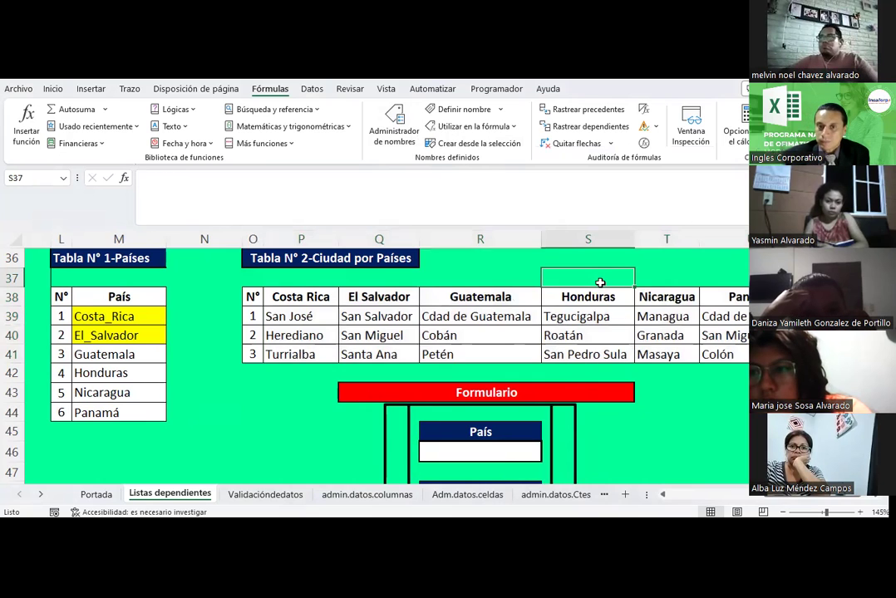
# Give the Costa_Rica name the comment 'Ciudades a visitar de Costa Rica.' and copy it
pyautogui.click(401, 138)
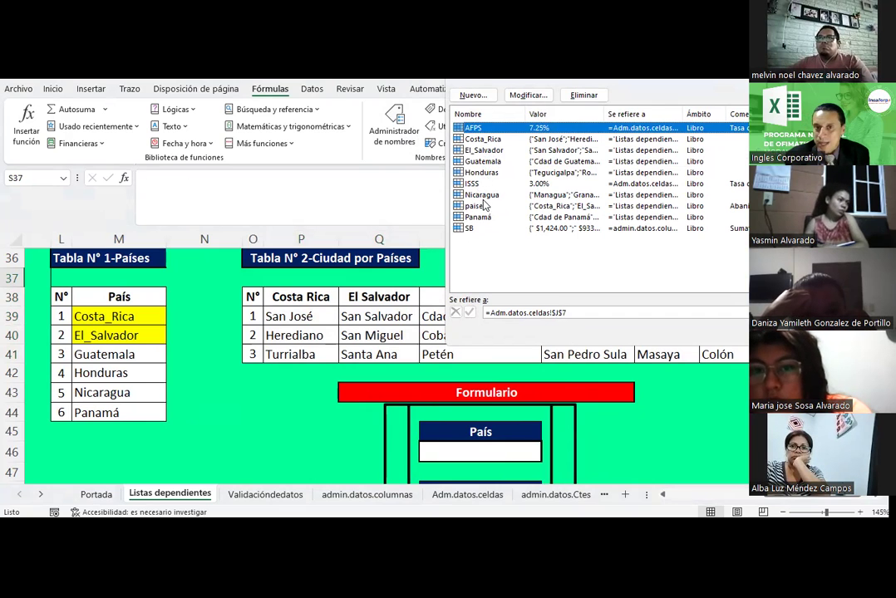
pyautogui.doubleClick(482, 139)
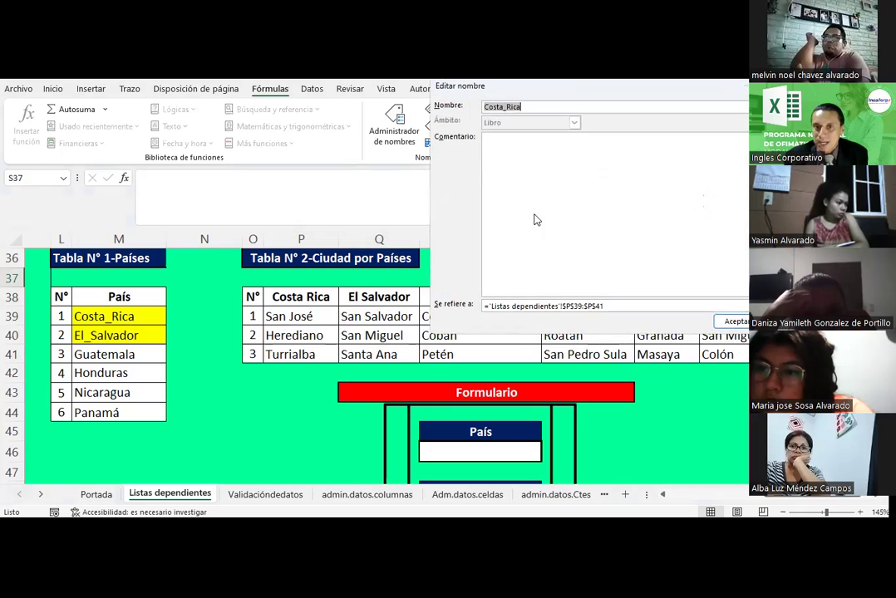
pyautogui.write('Ciudades')
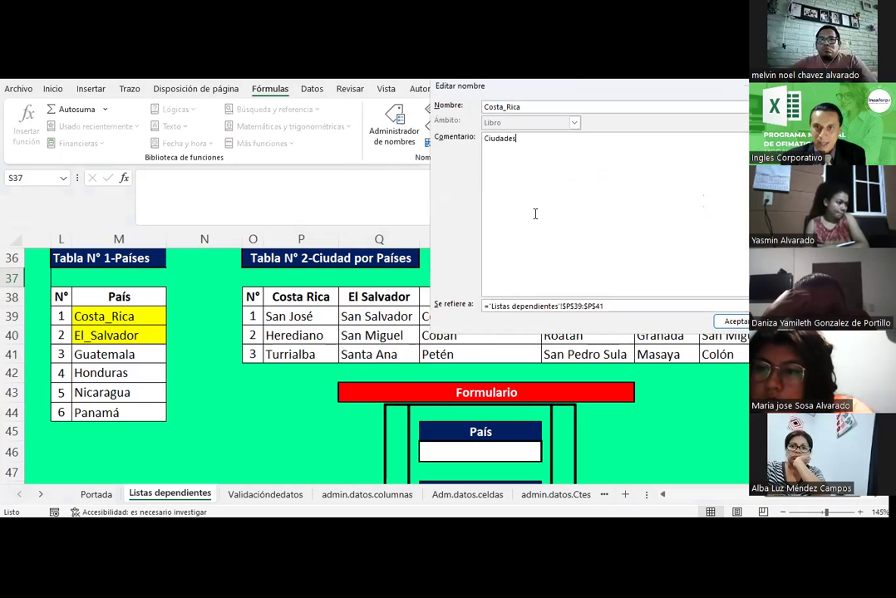
pyautogui.write(' de')
pyautogui.press('BackSpace')
pyautogui.press('BackSpace')
pyautogui.write('a visitar de ')
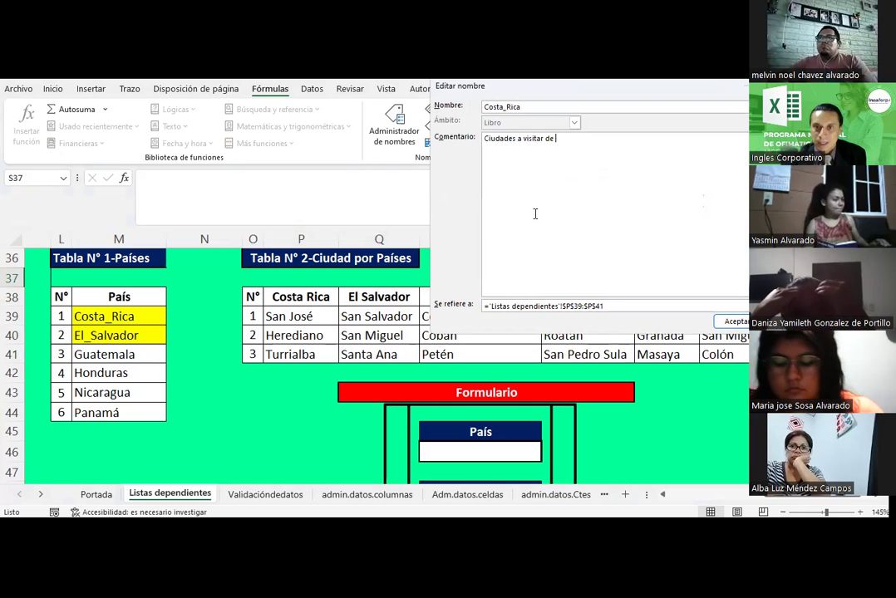
pyautogui.write('Costa Ri')
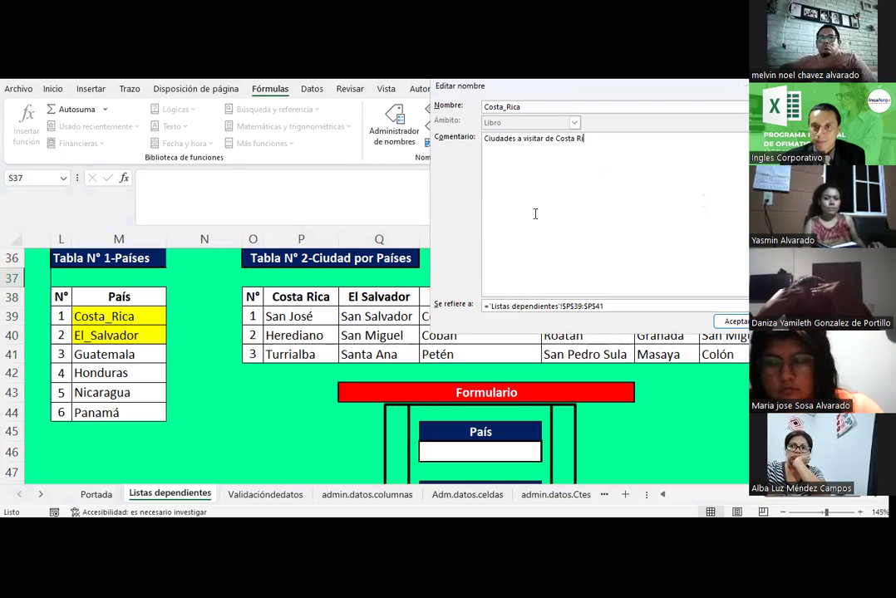
pyautogui.write('ca.')
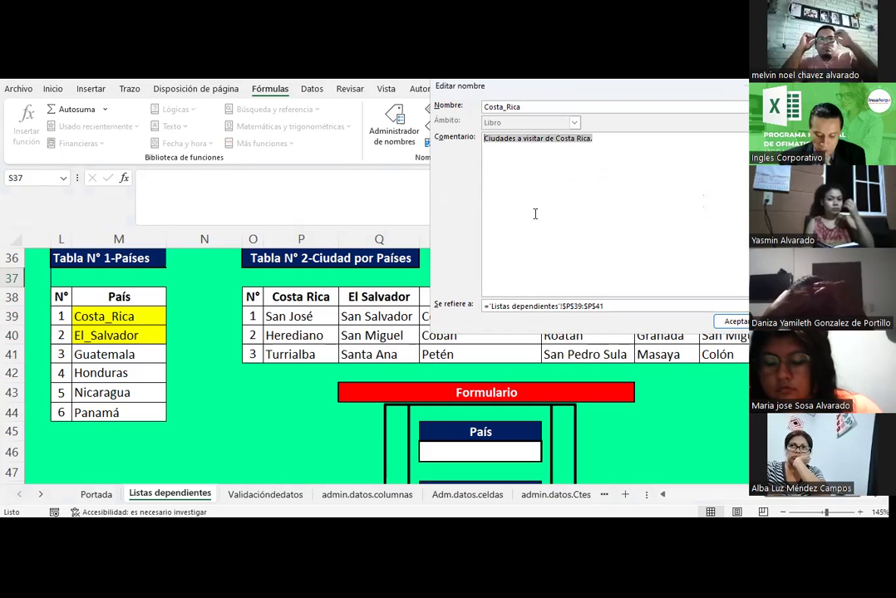
pyautogui.hotkey('ctrl', 'a')
pyautogui.hotkey('ctrl', 'c')
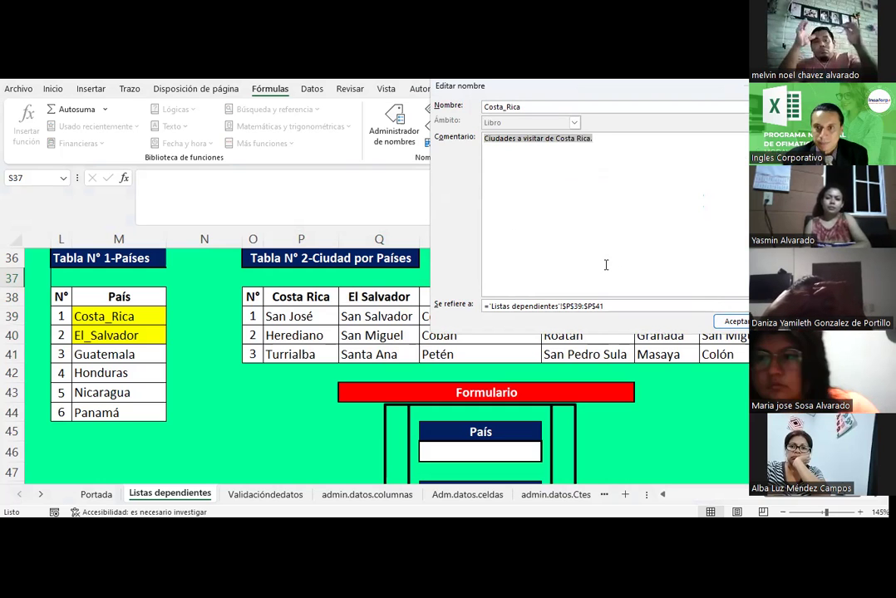
pyautogui.click(731, 322)
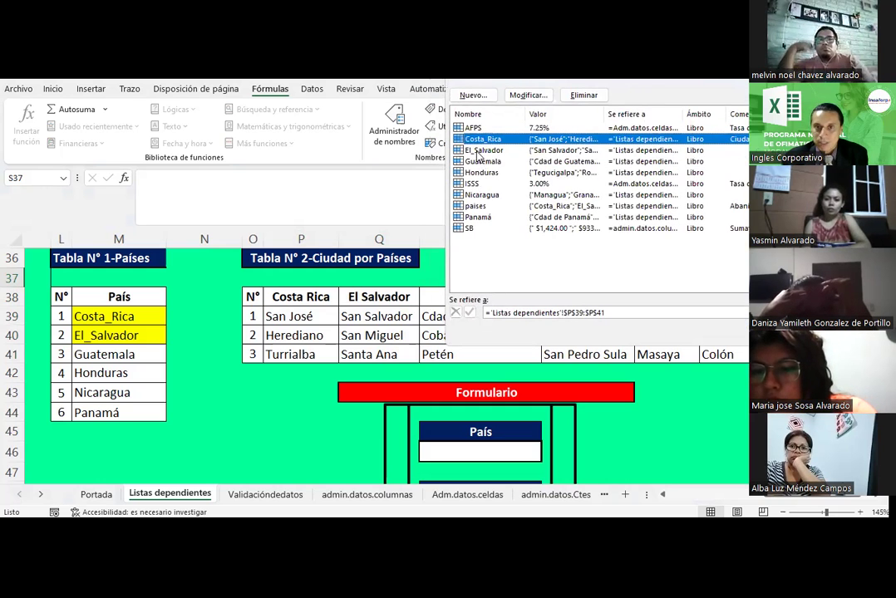
# Paste the comment into El_Salvador and change the country to El Salvador
pyautogui.doubleClick(483, 150)
pyautogui.hotkey('ctrl', 'v')
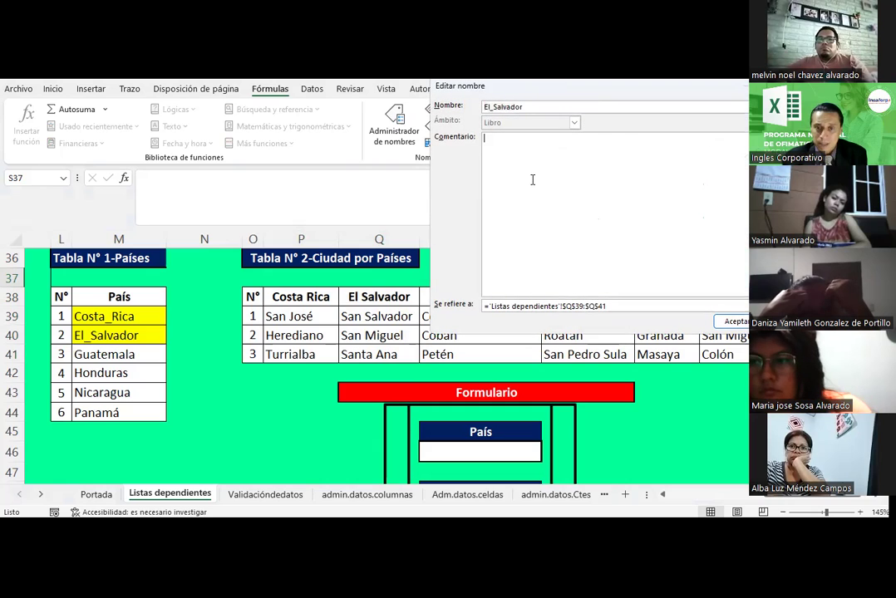
pyautogui.hotkey('ctrl', 'v')
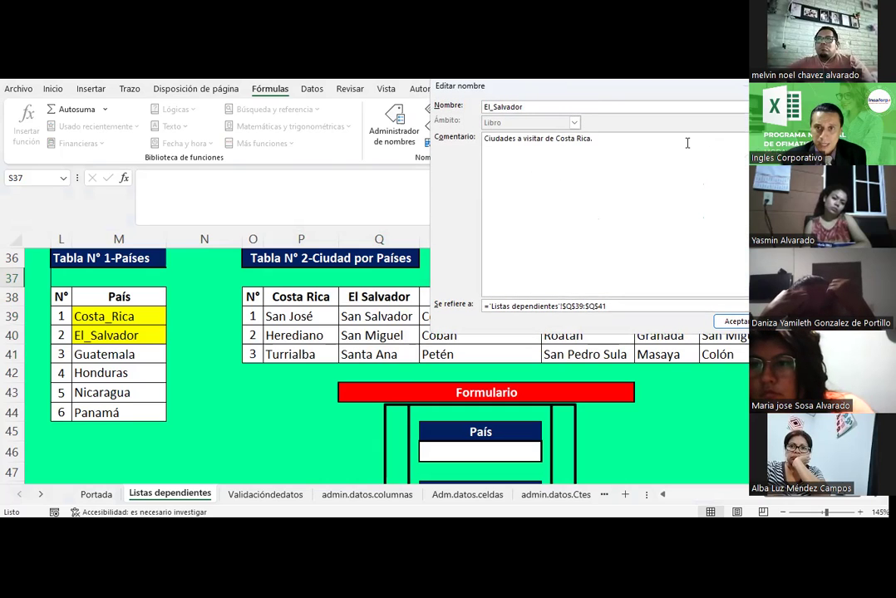
pyautogui.doubleClick(579, 138)
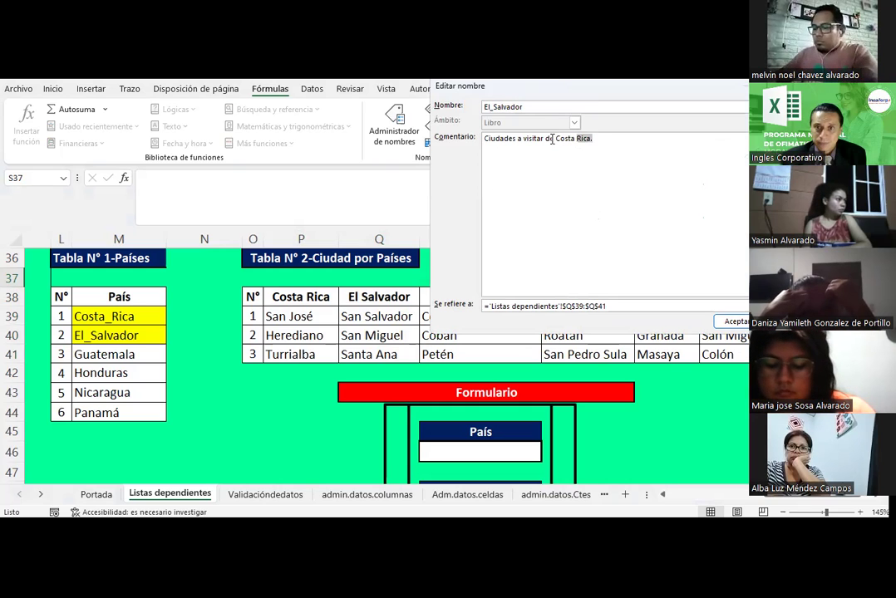
pyautogui.press('End')
pyautogui.press('BackSpace')
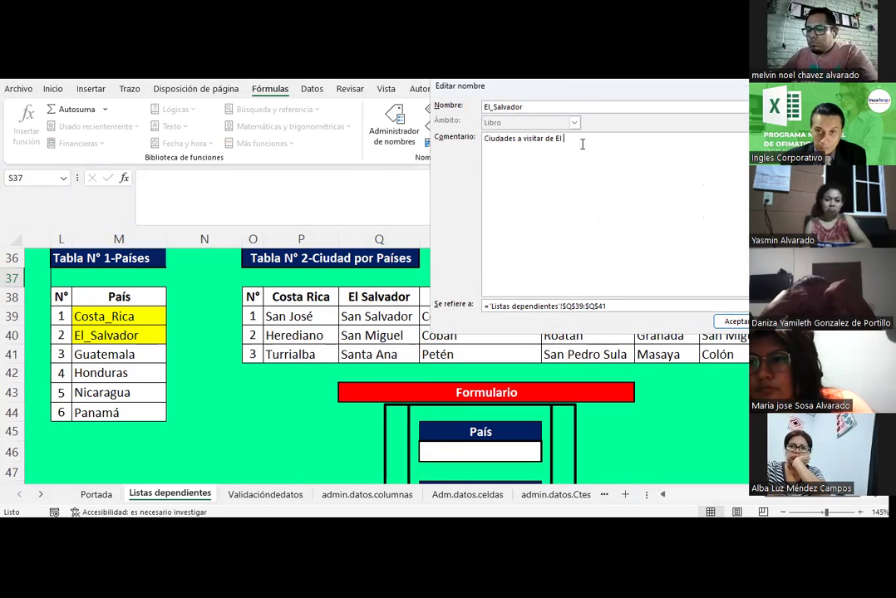
pyautogui.write('lvador')
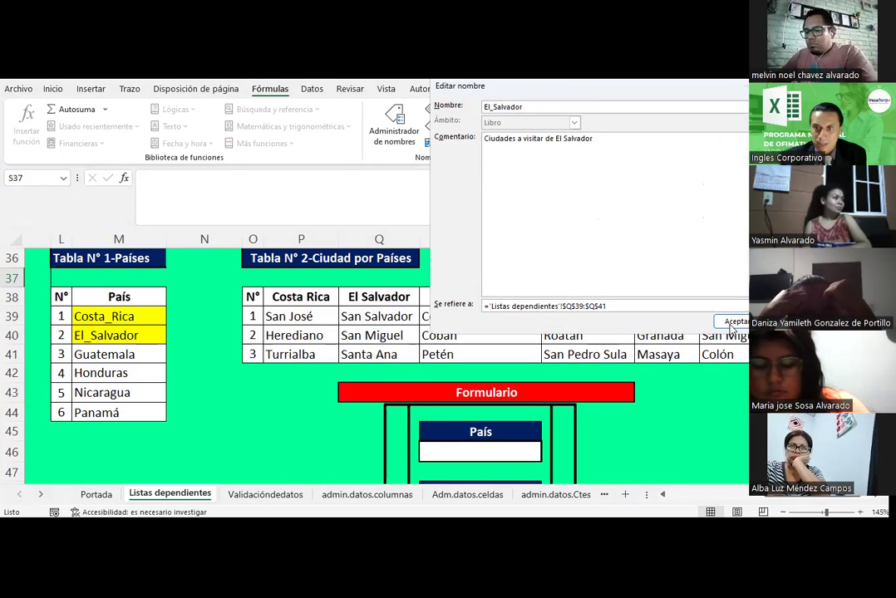
pyautogui.press('Return')
# Paste the comment into Guatemala's name and change the country to Guatemala
pyautogui.doubleClick(472, 162)
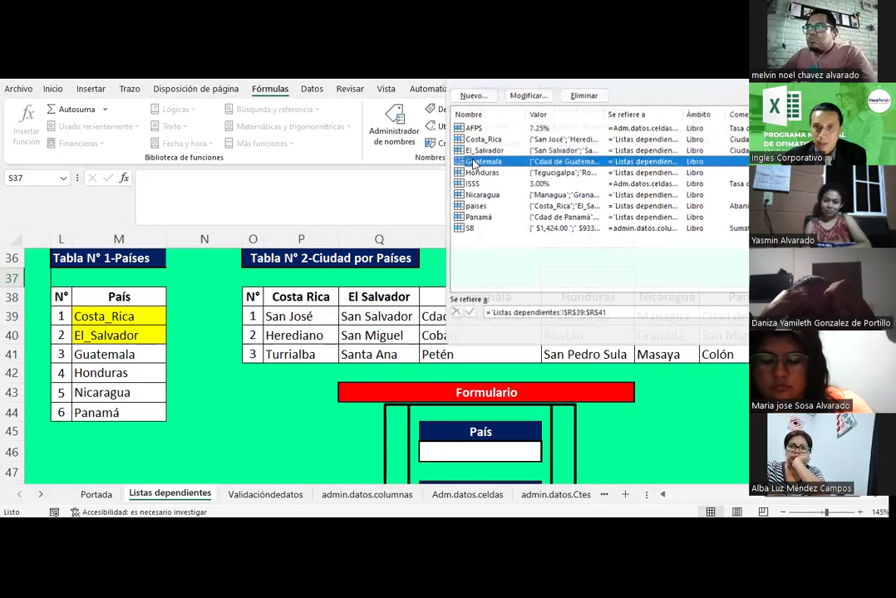
pyautogui.hotkey('ctrl', 'v')
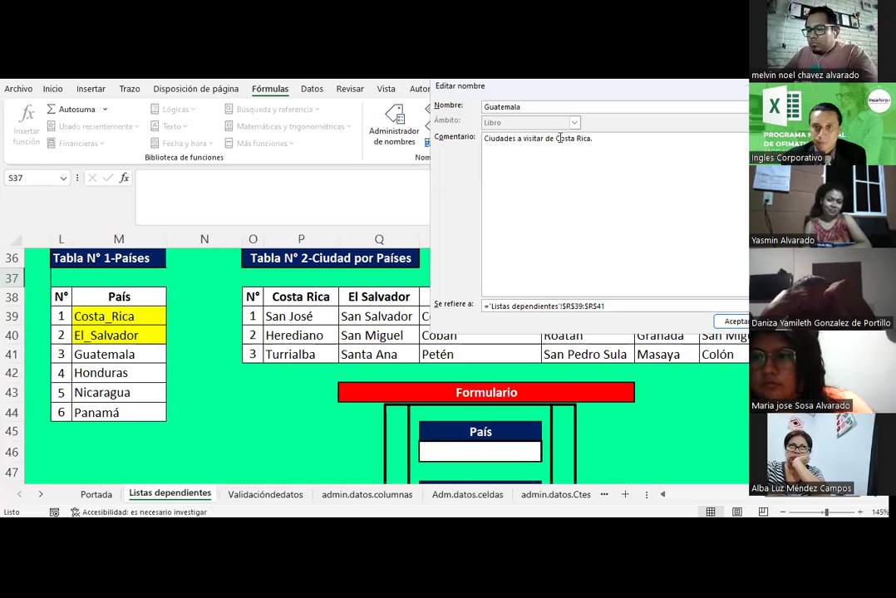
pyautogui.hotkey('ctrl', 'a')
pyautogui.hotkey('ctrl', 'c')
pyautogui.click(560, 140)
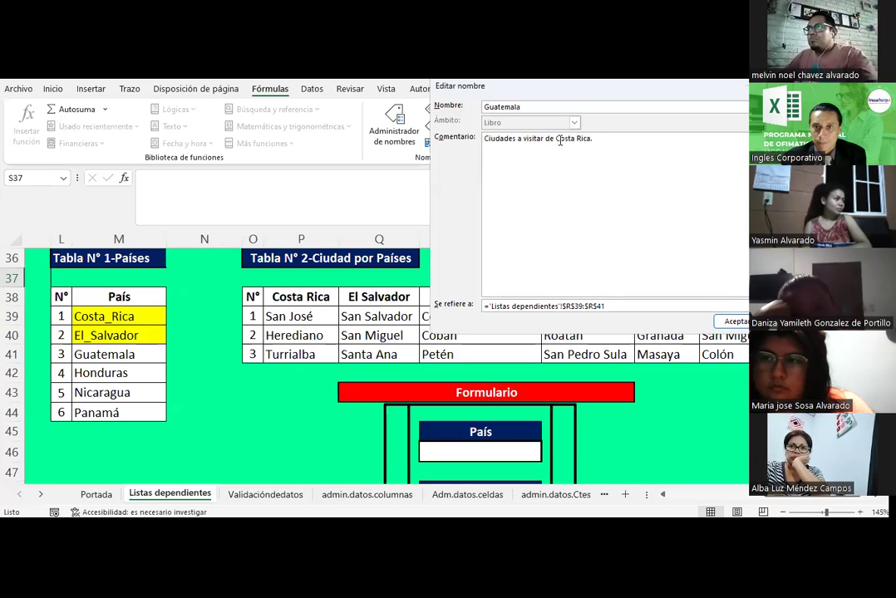
pyautogui.hotkey('ctrl', 'shift', 'Left')
pyautogui.write('Guate')
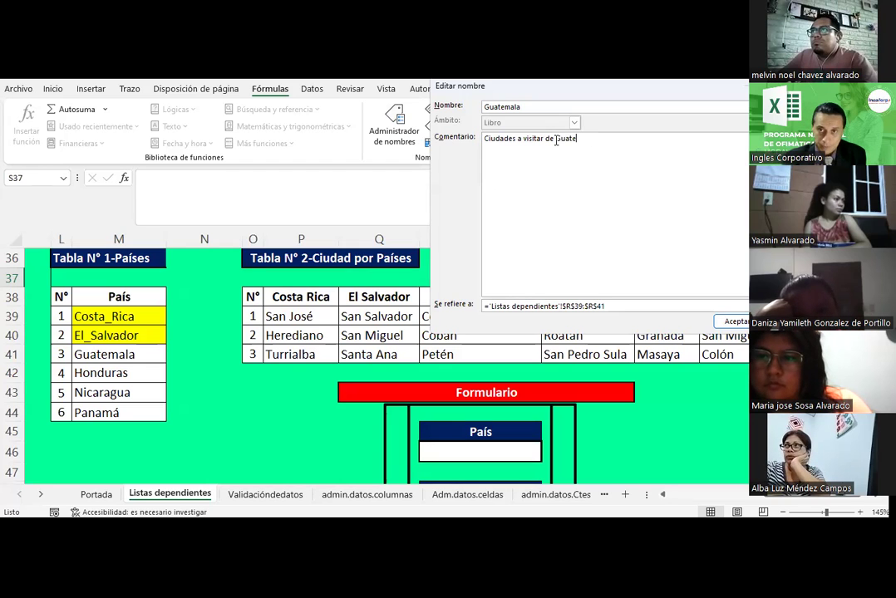
pyautogui.write('mala')
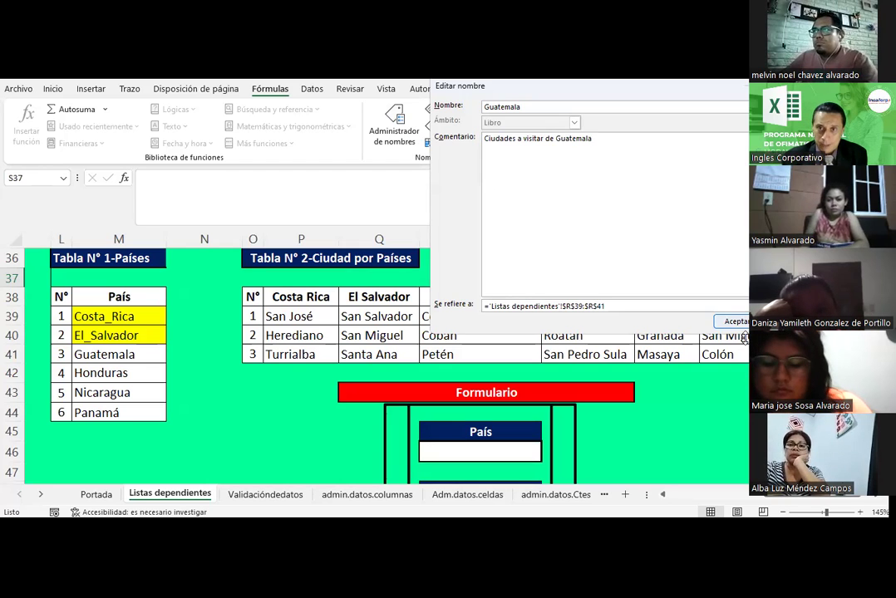
pyautogui.click(744, 322)
# Paste the comment into Honduras's name and change the country to Honduras
pyautogui.click(555, 175)
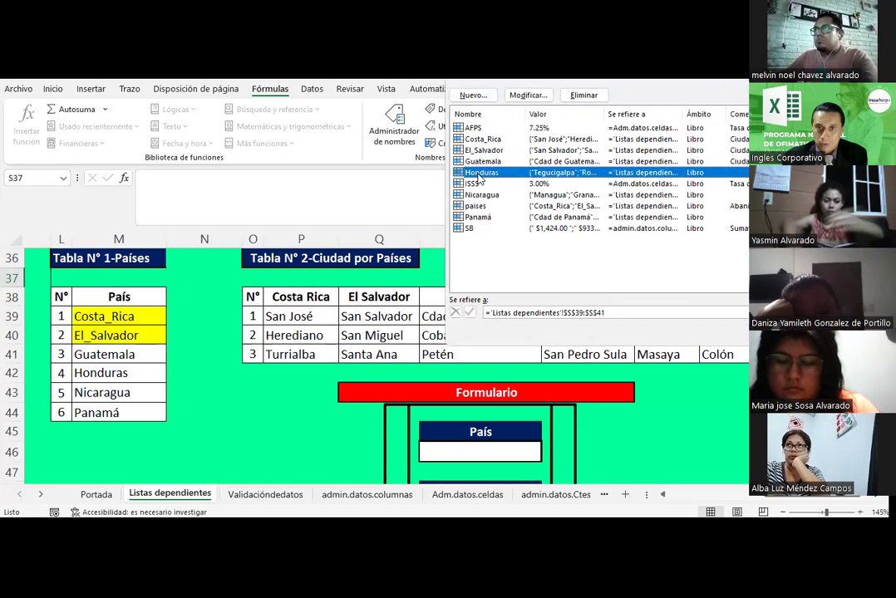
pyautogui.doubleClick(555, 175)
pyautogui.click(552, 176)
pyautogui.hotkey('ctrl', 'v')
pyautogui.moveTo(546, 90); pyautogui.dragTo(503, 142)
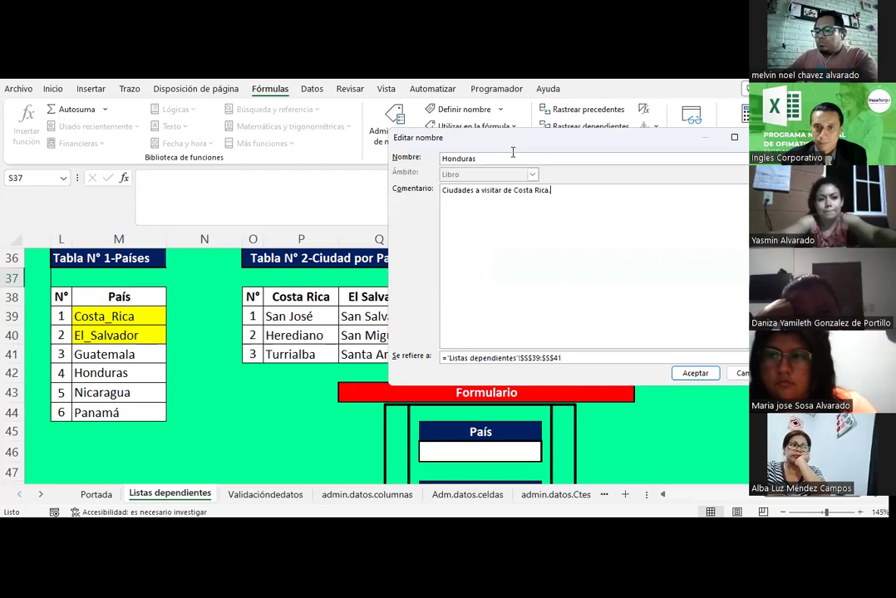
pyautogui.moveTo(511, 189); pyautogui.dragTo(549, 191)
pyautogui.click(551, 193)
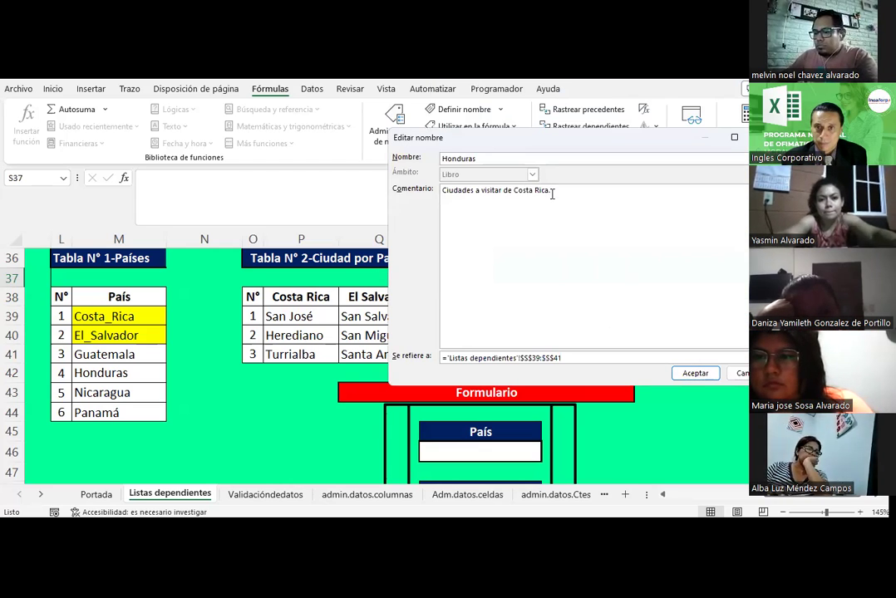
pyautogui.hotkey('shift', 'Left')
pyautogui.hotkey('shift', 'Left')
pyautogui.hotkey('shift', 'Left')
pyautogui.hotkey('shift', 'Left')
pyautogui.hotkey('shift', 'Left')
pyautogui.hotkey('shift', 'Left')
pyautogui.hotkey('shift', 'Left')
pyautogui.hotkey('shift', 'Left')
pyautogui.hotkey('shift', 'Left')
pyautogui.hotkey('shift', 'Left')
pyautogui.write('Hondu')
pyautogui.press('Return')
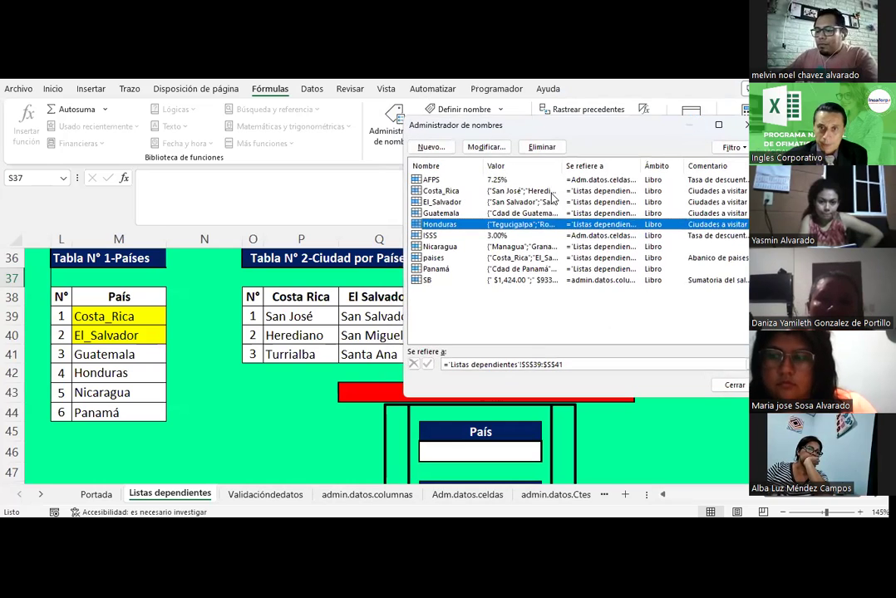
# Paste the 'Ciudades a visitar' comment into the Nicaragua name
pyautogui.doubleClick(449, 247)
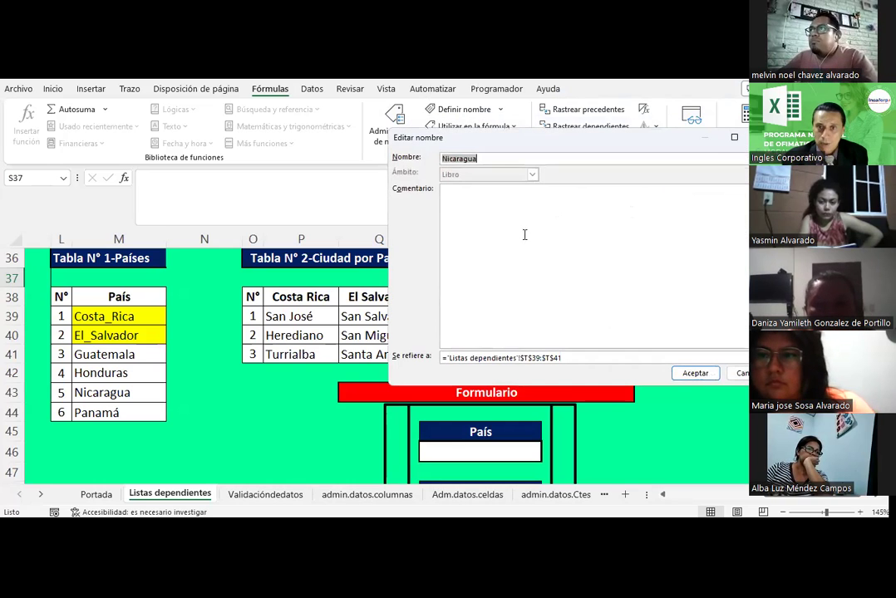
pyautogui.click(524, 233)
pyautogui.hotkey('ctrl', 'v')
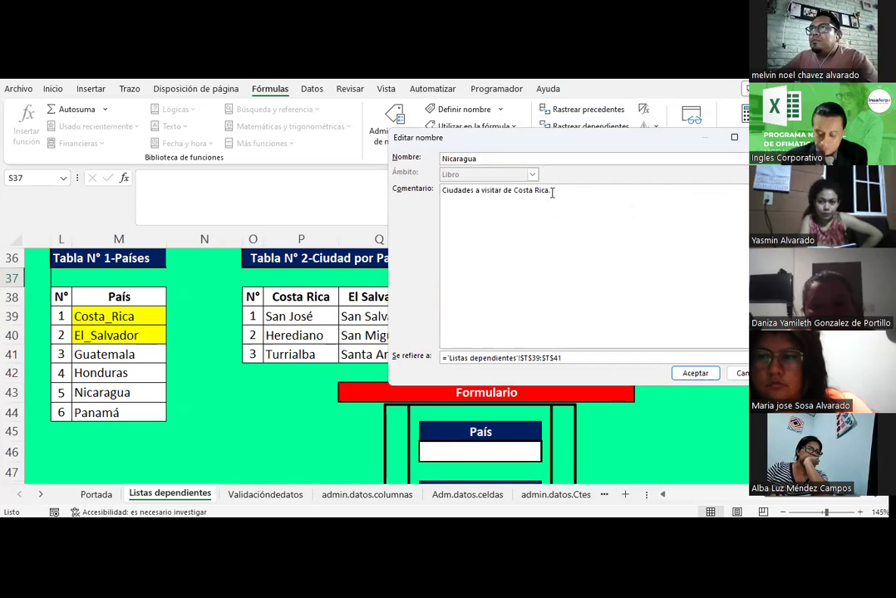
pyautogui.hotkey('shift', 'Left')
pyautogui.hotkey('shift', 'Left')
pyautogui.hotkey('shift', 'Left')
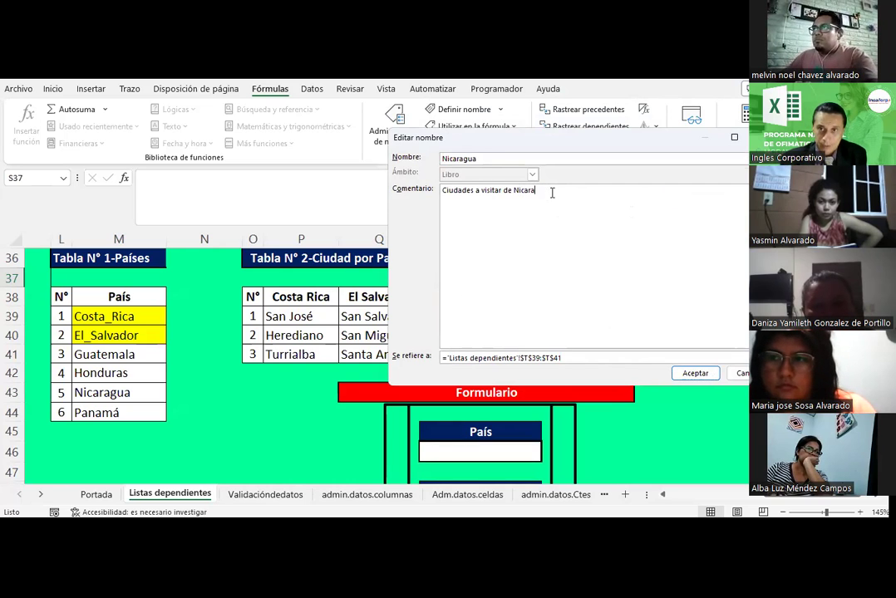
pyautogui.click(695, 373)
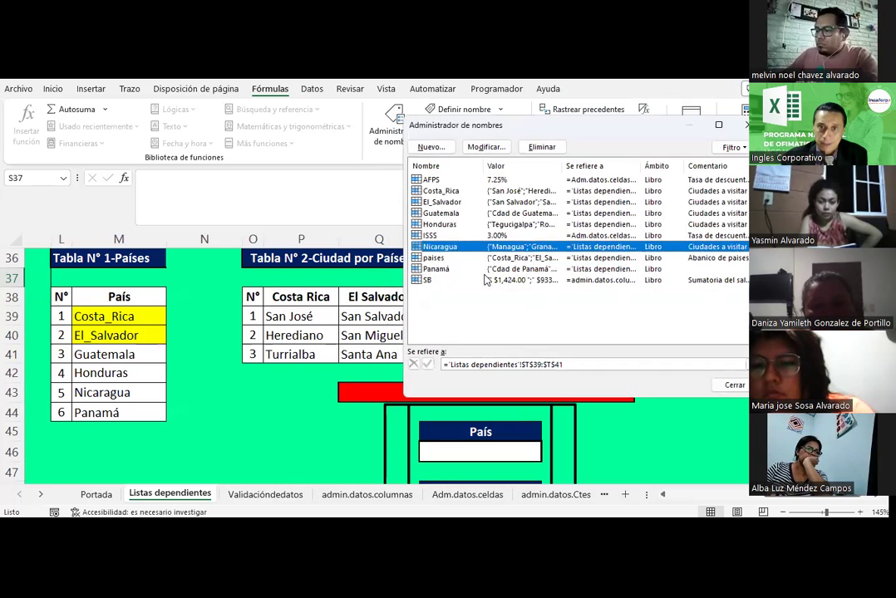
# Set Panamá's comment to 'Ciudades a visitar de Panamá', with the accent
pyautogui.doubleClick(435, 271)
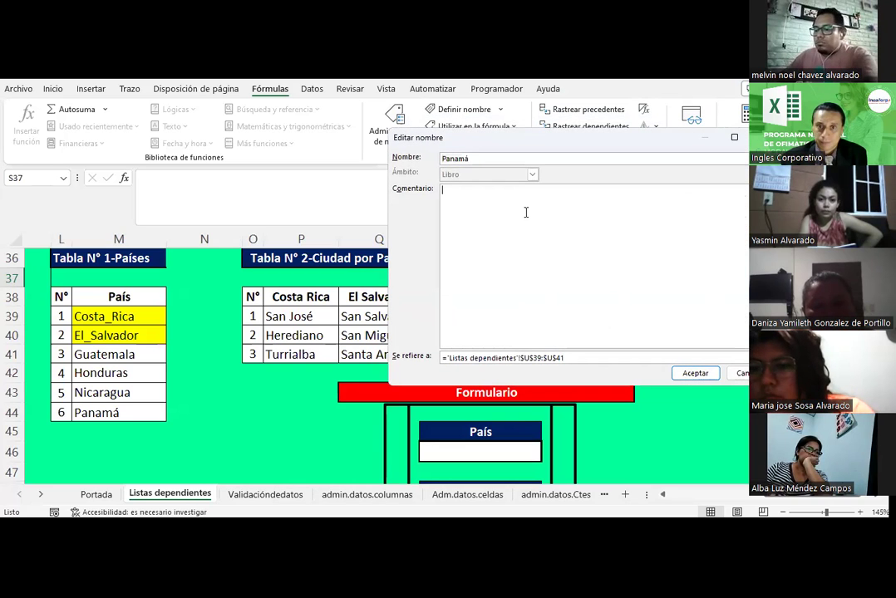
pyautogui.hotkey('ctrl', 'v')
pyautogui.hotkey('ctrl', 'shift', 'Left')
pyautogui.hotkey('ctrl', 'shift', 'Left')
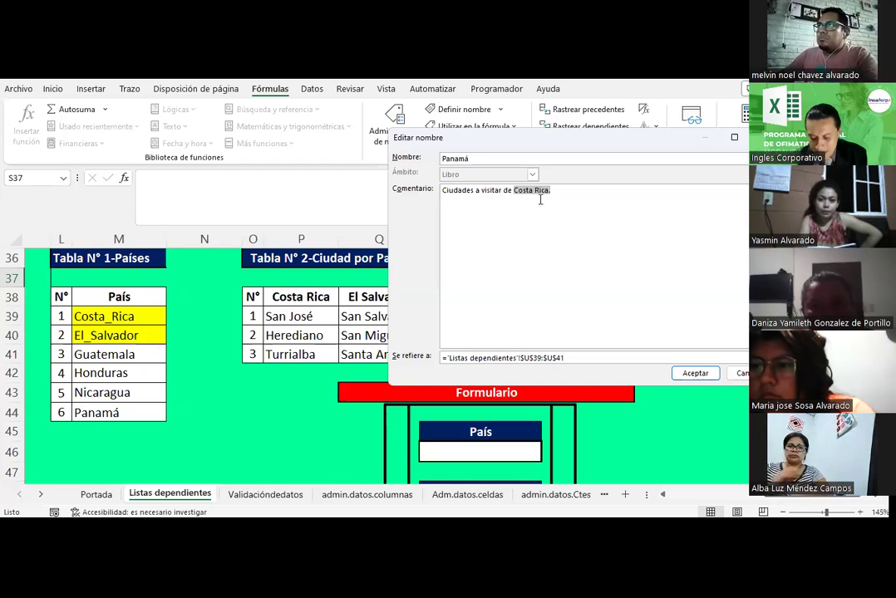
pyautogui.write('Panama')
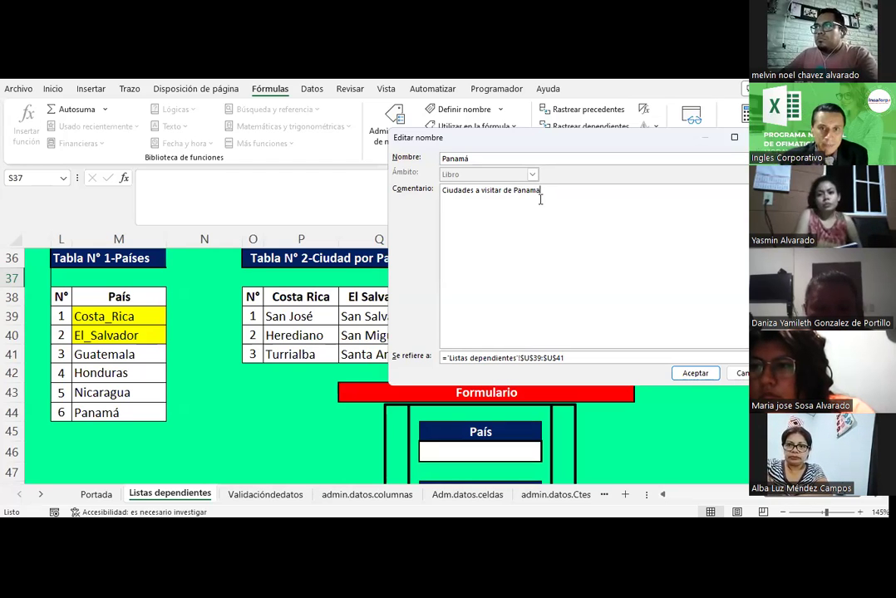
pyautogui.moveTo(534, 143); pyautogui.dragTo(545, 188)
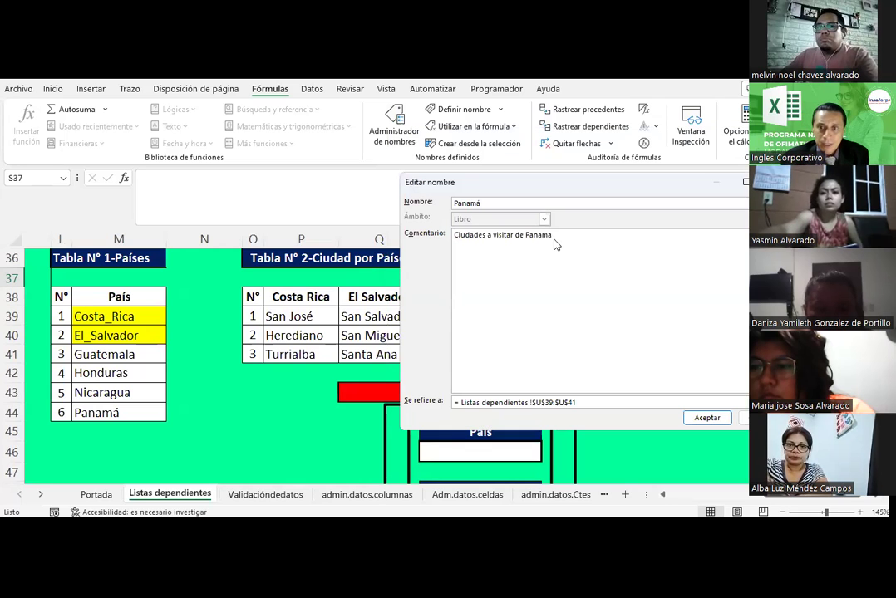
pyautogui.moveTo(555, 243); pyautogui.dragTo(499, 274)
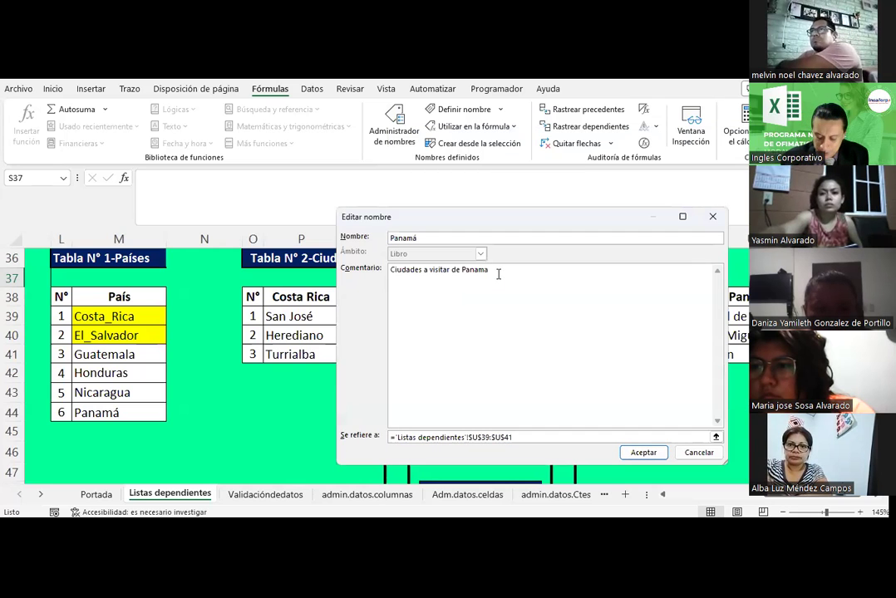
pyautogui.press('BackSpace')
pyautogui.write('á')
pyautogui.click(643, 452)
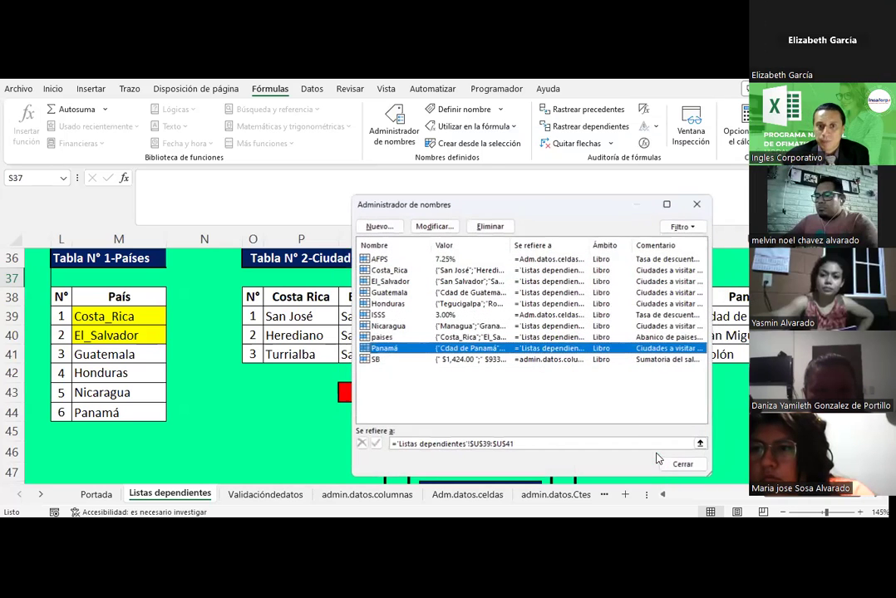
pyautogui.moveTo(516, 204); pyautogui.dragTo(374, 116)
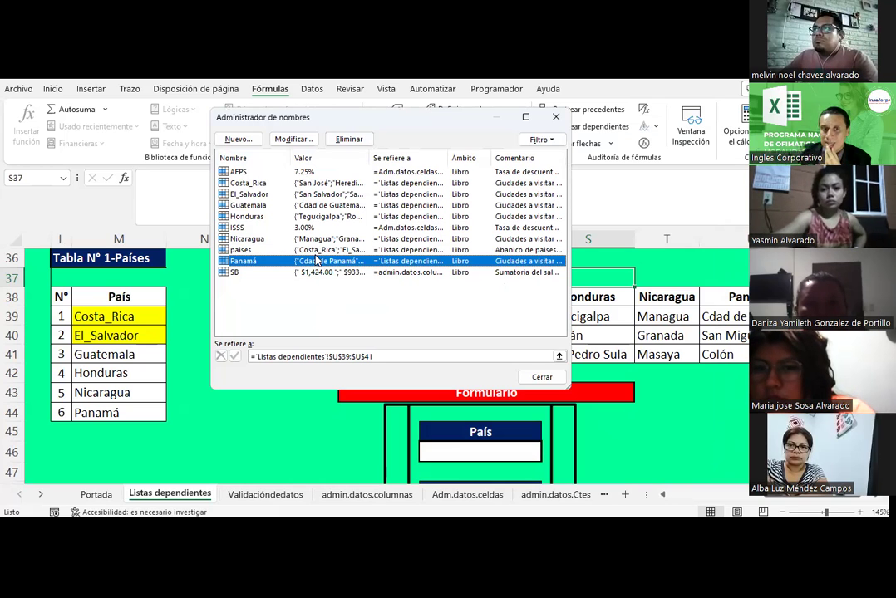
pyautogui.doubleClick(237, 261)
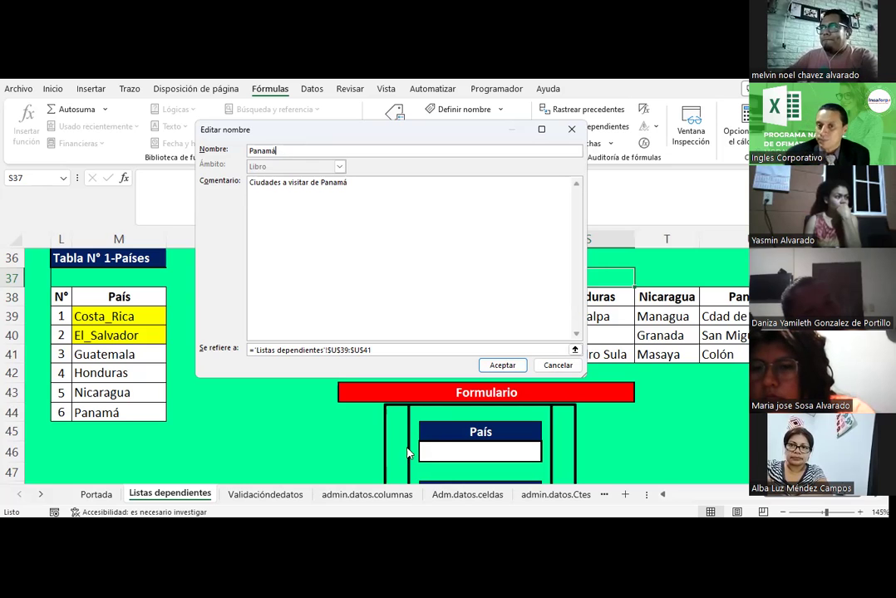
pyautogui.click(510, 369)
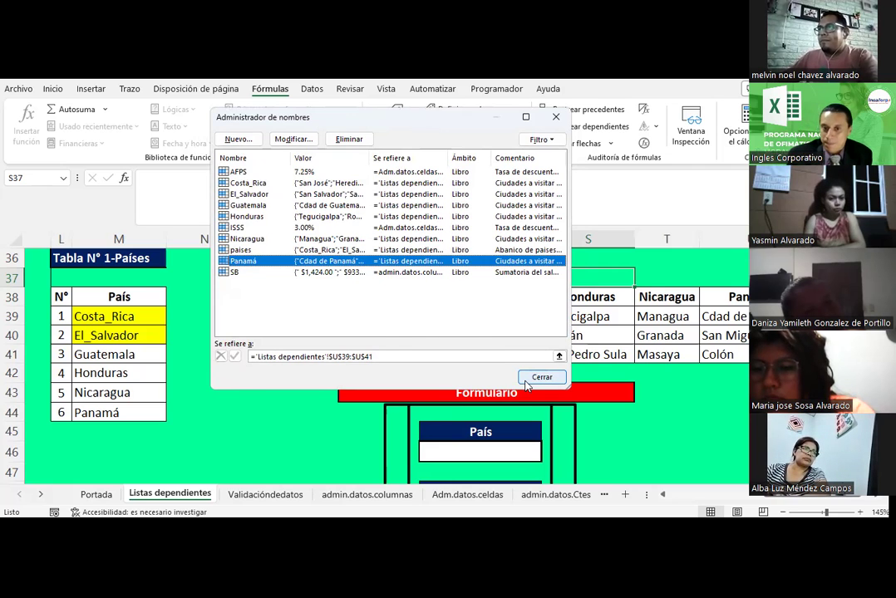
# Close the Administrador de nombres and review the países dropdown task in row 32
pyautogui.click(527, 382)
pyautogui.scroll(-1, 534, 354)
pyautogui.hscroll(-5, 647, 503)
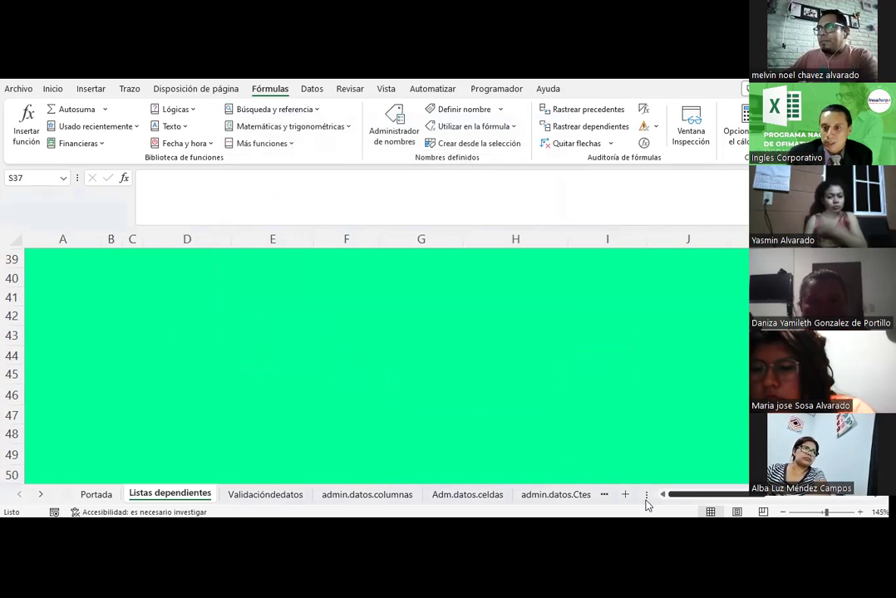
pyautogui.scroll(6, 492, 394)
pyautogui.scroll(-3, 492, 394)
pyautogui.scroll(1, 492, 394)
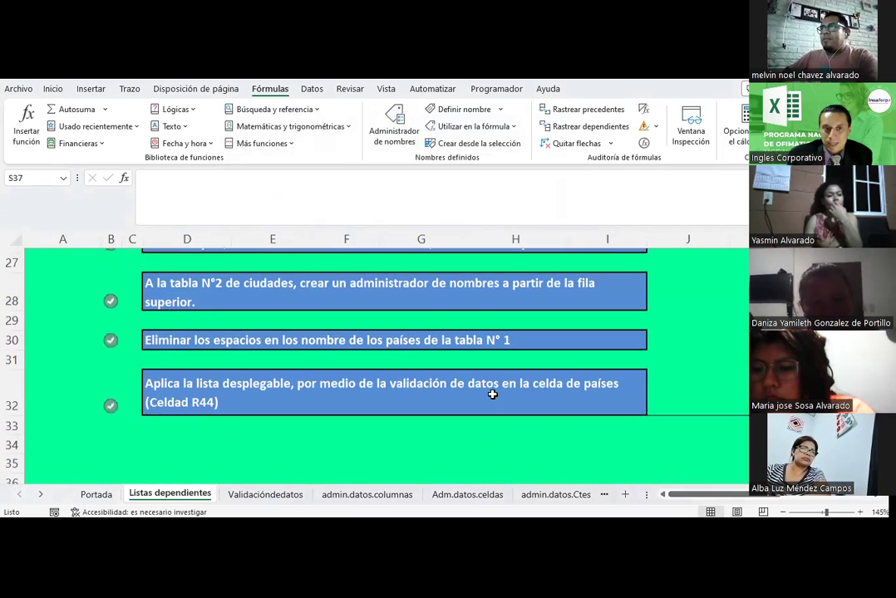
pyautogui.scroll(-1, 492, 394)
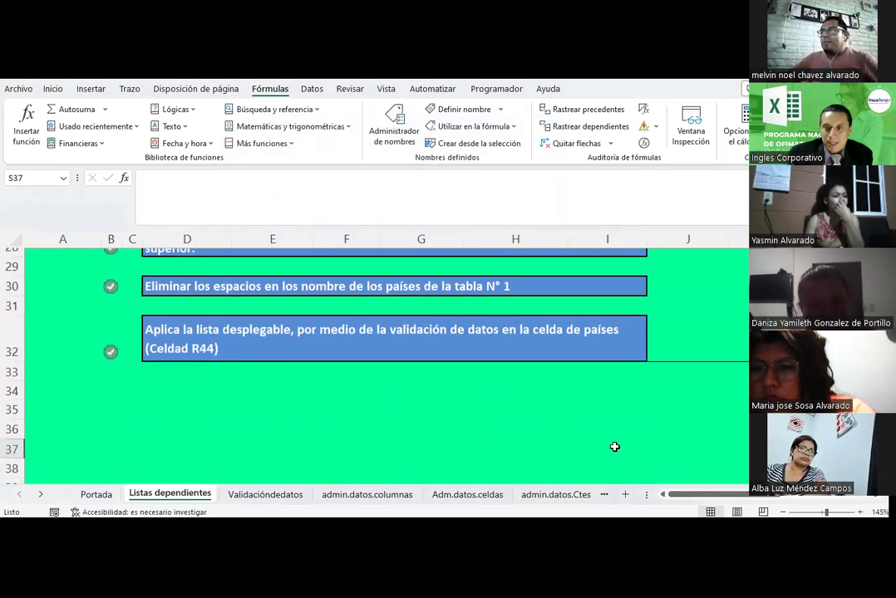
pyautogui.click(536, 341)
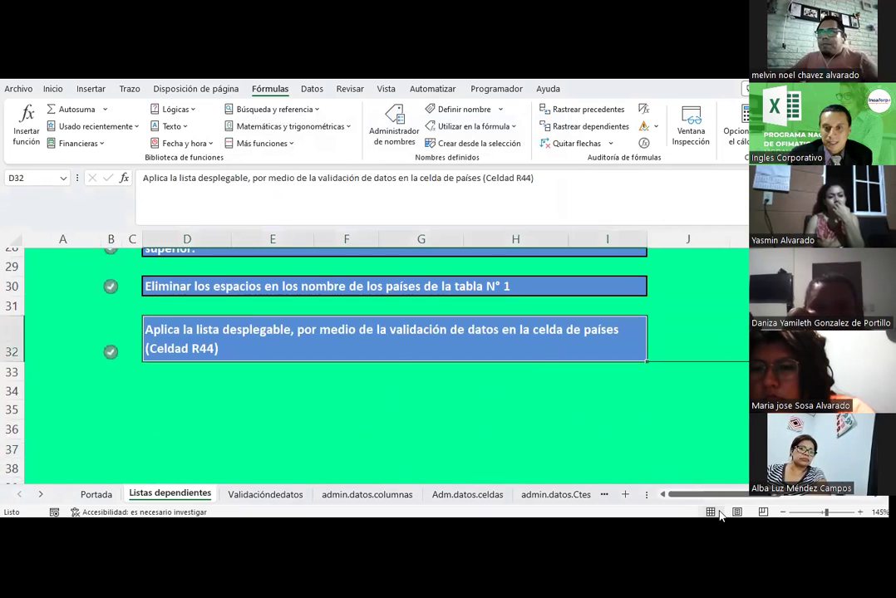
pyautogui.moveTo(725, 496); pyautogui.dragTo(744, 496)
# Select the empty País cell R46 in the Formulario
pyautogui.scroll(-3, 700, 409)
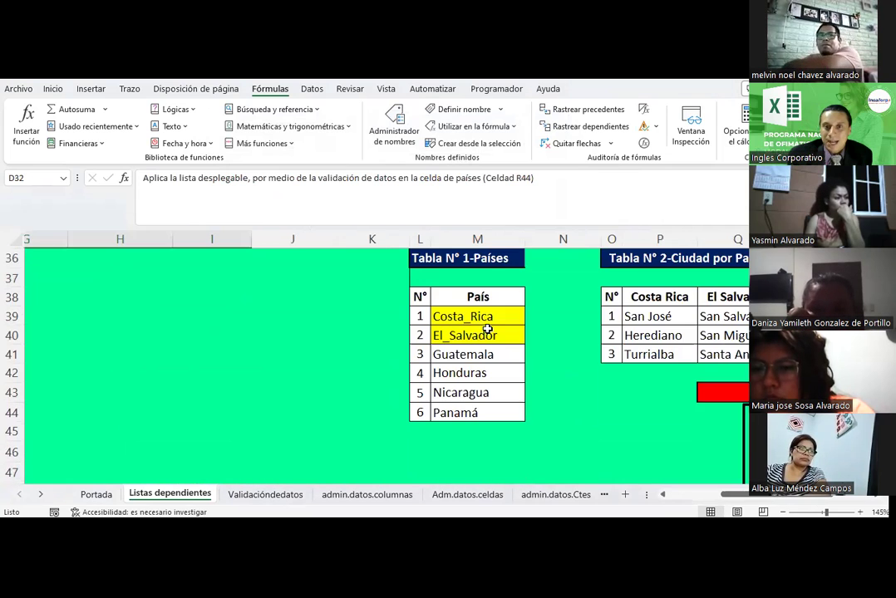
pyautogui.click(789, 453)
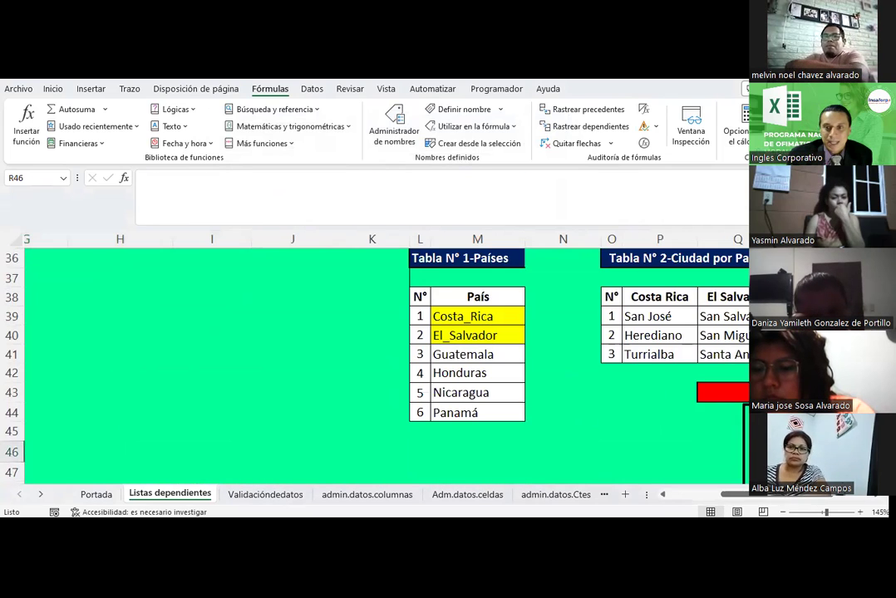
pyautogui.hscroll(4, 598, 447)
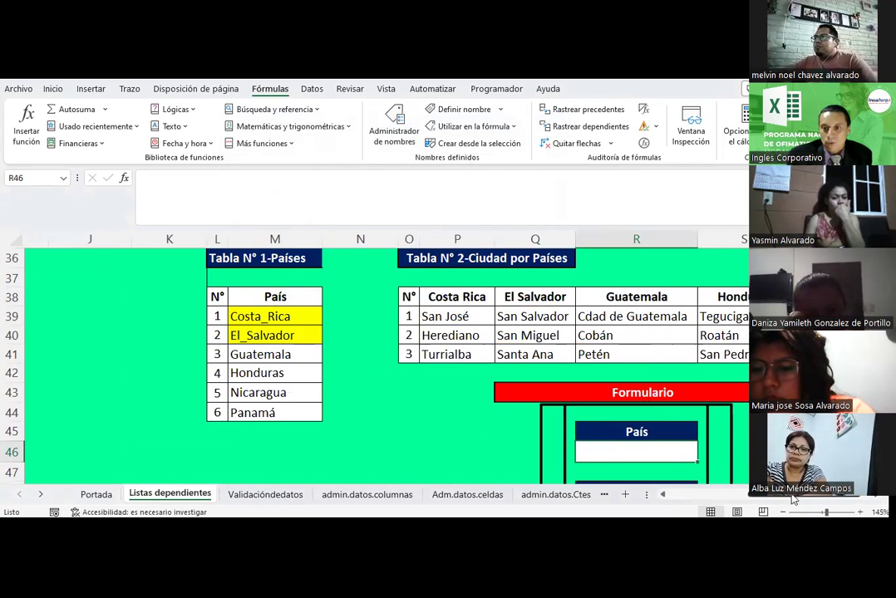
pyautogui.hscroll(1, 480, 434)
pyautogui.scroll(-1, 532, 399)
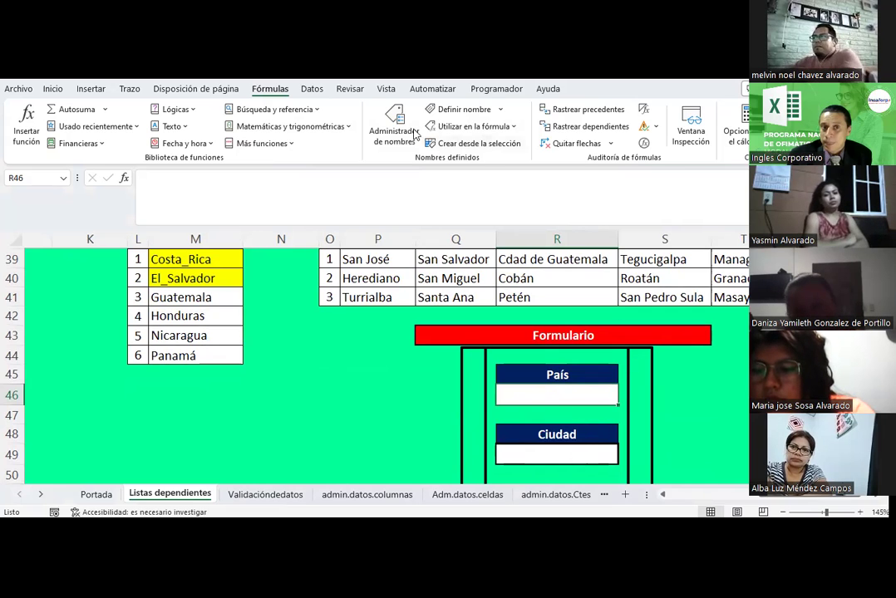
# Give R46 list validation with source M39:M44, the paises range
pyautogui.click(312, 88)
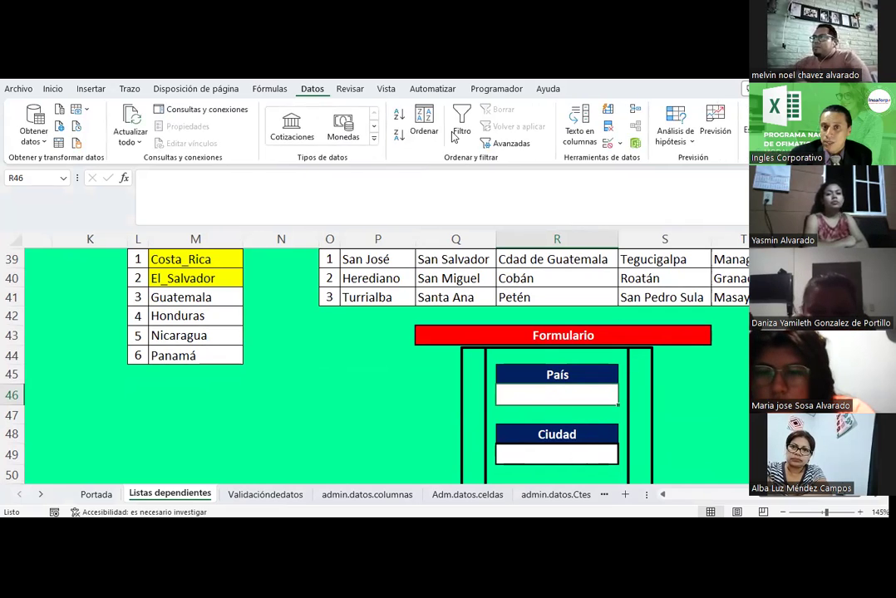
pyautogui.click(620, 143)
pyautogui.click(629, 164)
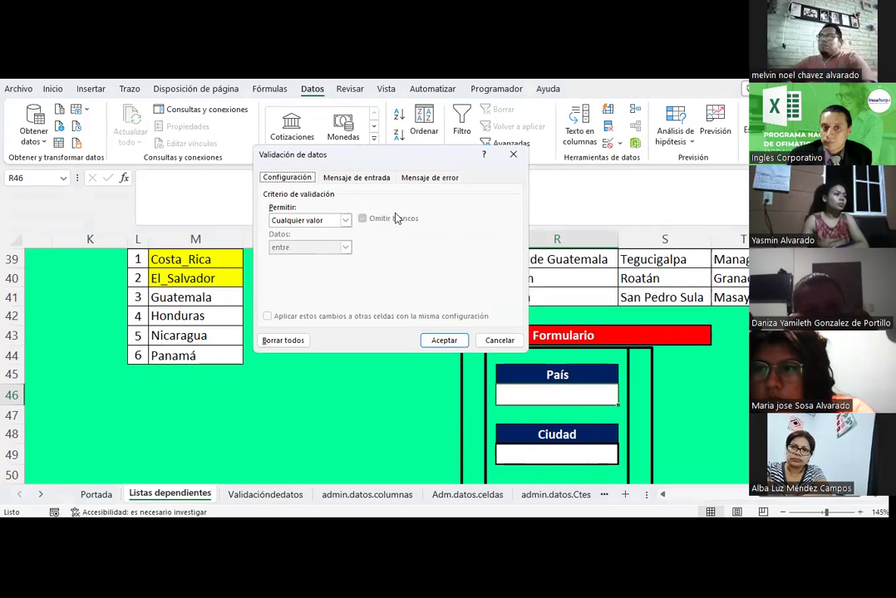
pyautogui.click(345, 220)
pyautogui.click(296, 259)
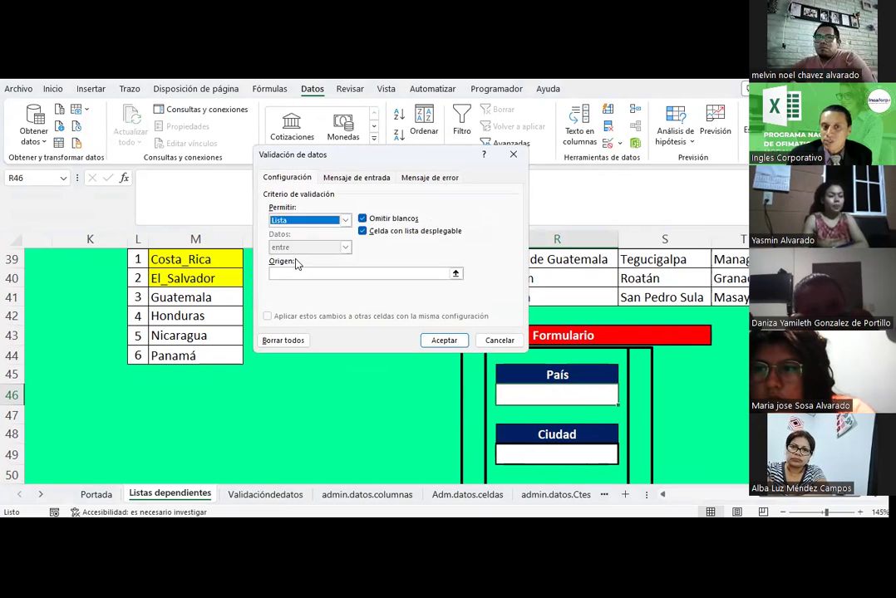
pyautogui.click(291, 275)
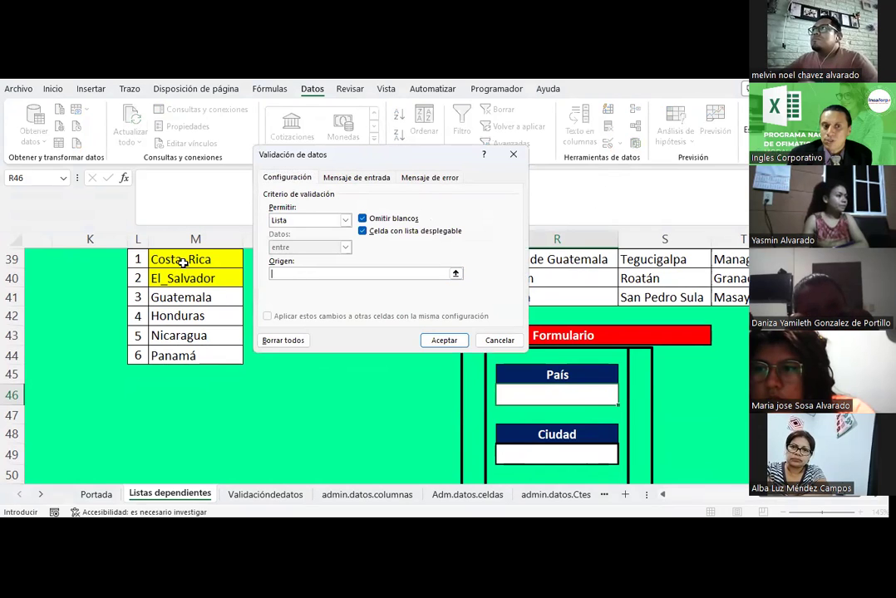
pyautogui.scroll(1, 182, 261)
pyautogui.moveTo(171, 316); pyautogui.dragTo(169, 413)
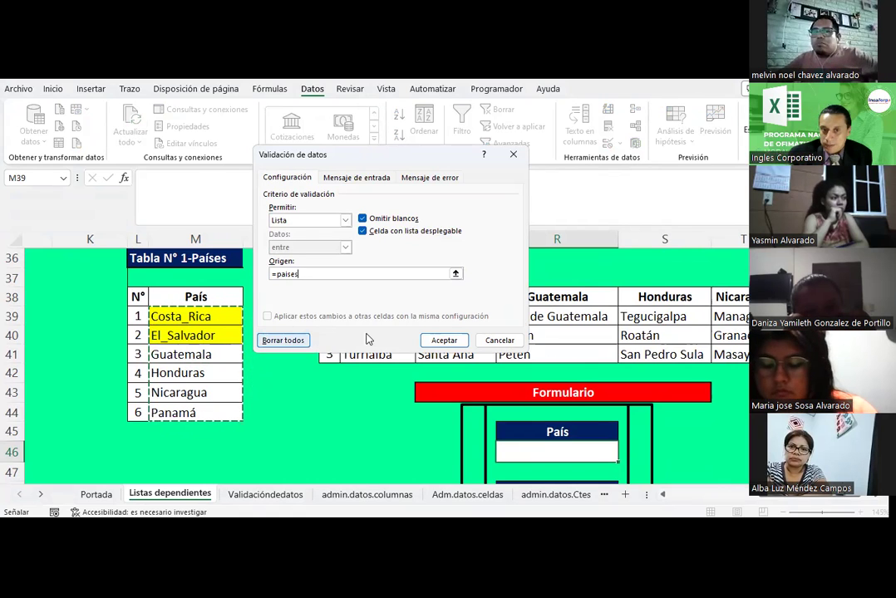
pyautogui.click(443, 339)
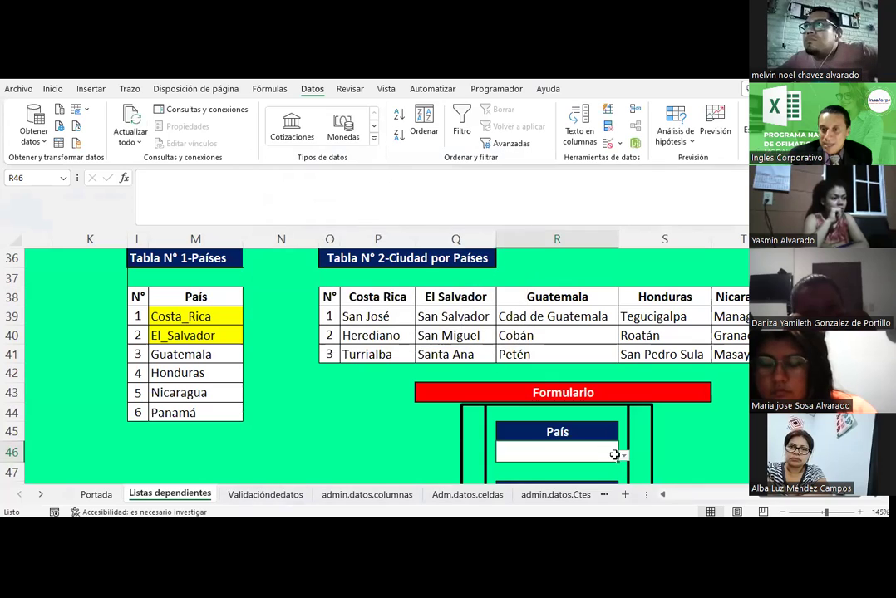
# Try the País dropdown, settling on Costa_Rica in R46
pyautogui.click(624, 456)
pyautogui.click(482, 383)
pyautogui.scroll(-2, 399, 392)
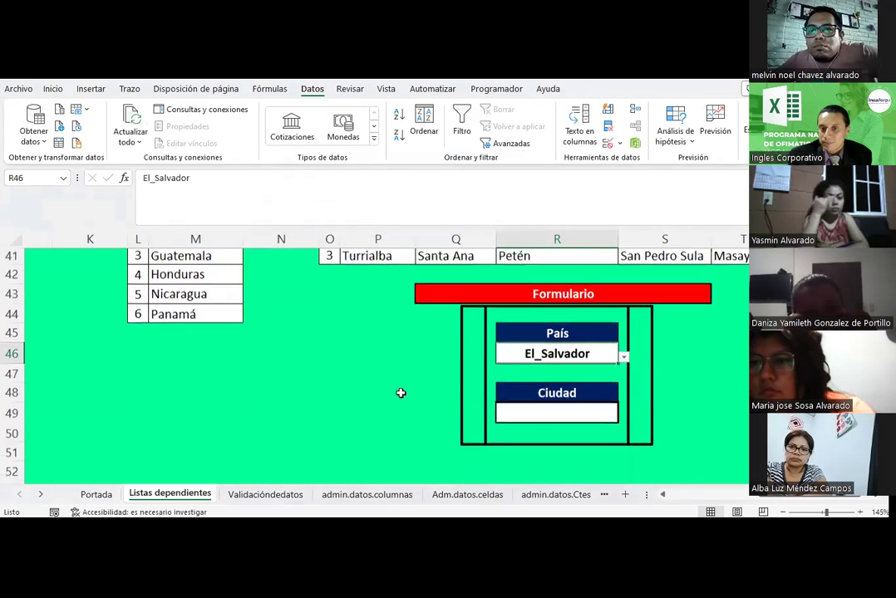
pyautogui.click(623, 342)
pyautogui.click(623, 342)
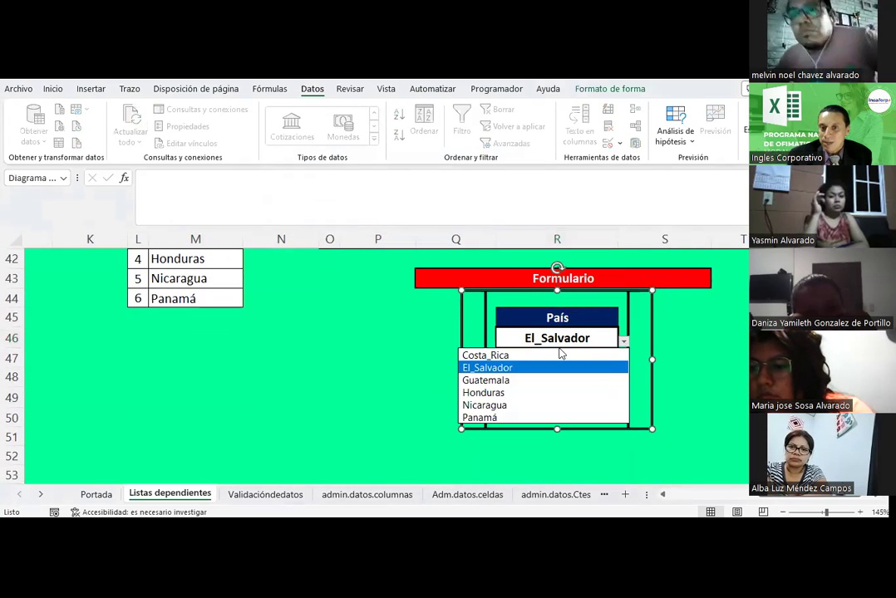
pyautogui.click(532, 354)
pyautogui.click(383, 357)
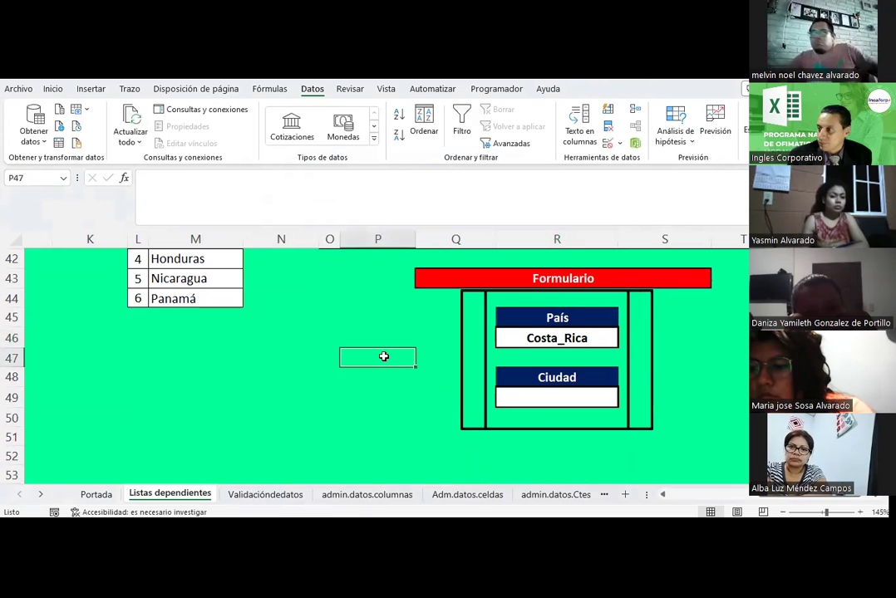
pyautogui.click(538, 338)
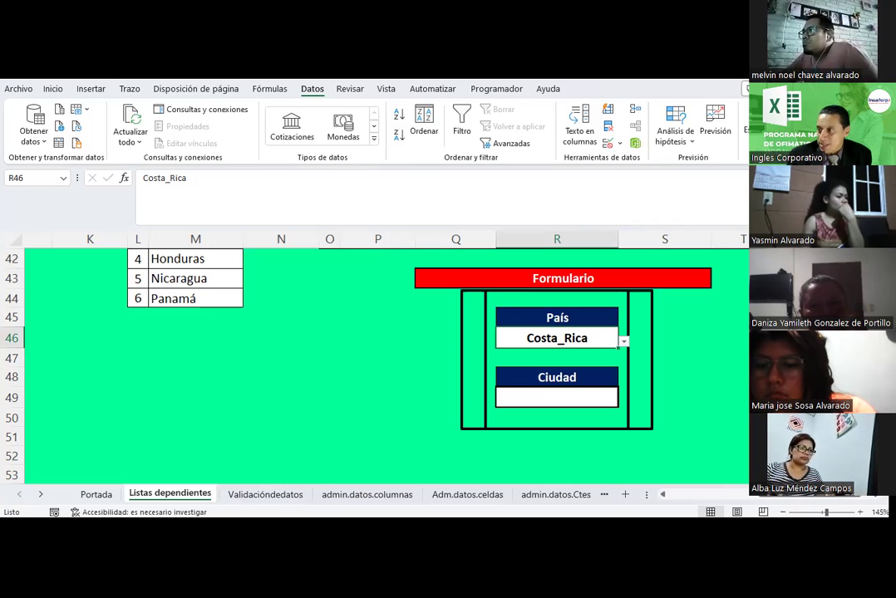
# Recheck the six country choices, keep Costa_Rica, and select the Ciudad cell R49
pyautogui.click(714, 356)
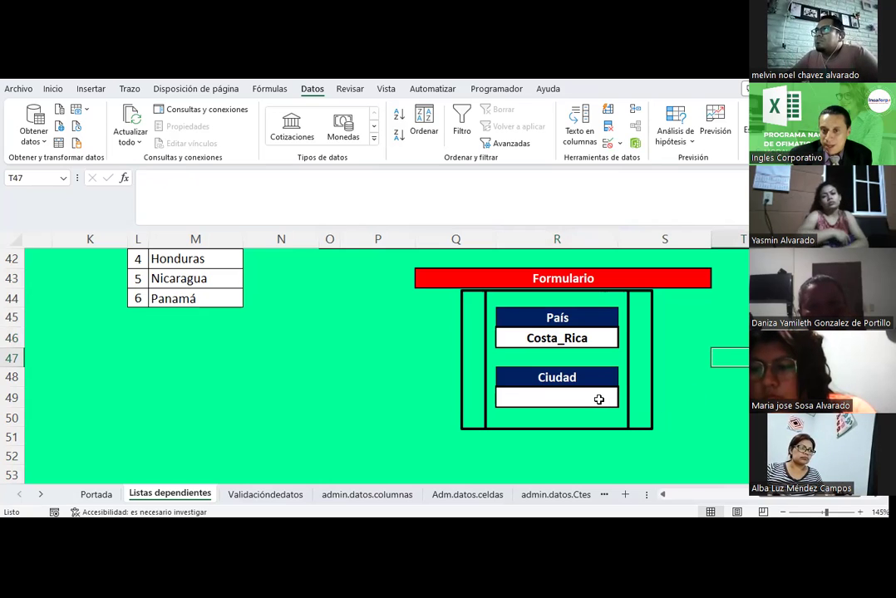
pyautogui.click(598, 399)
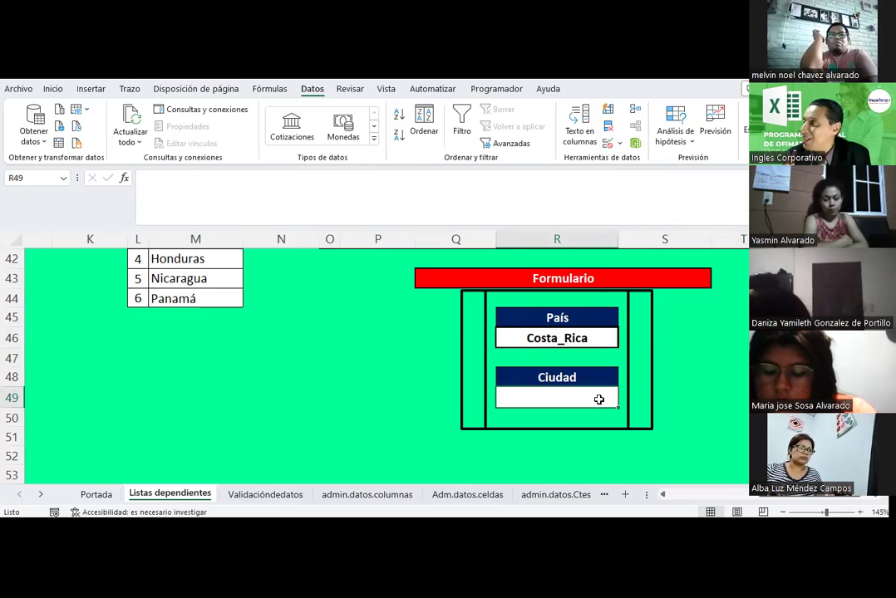
pyautogui.click(503, 338)
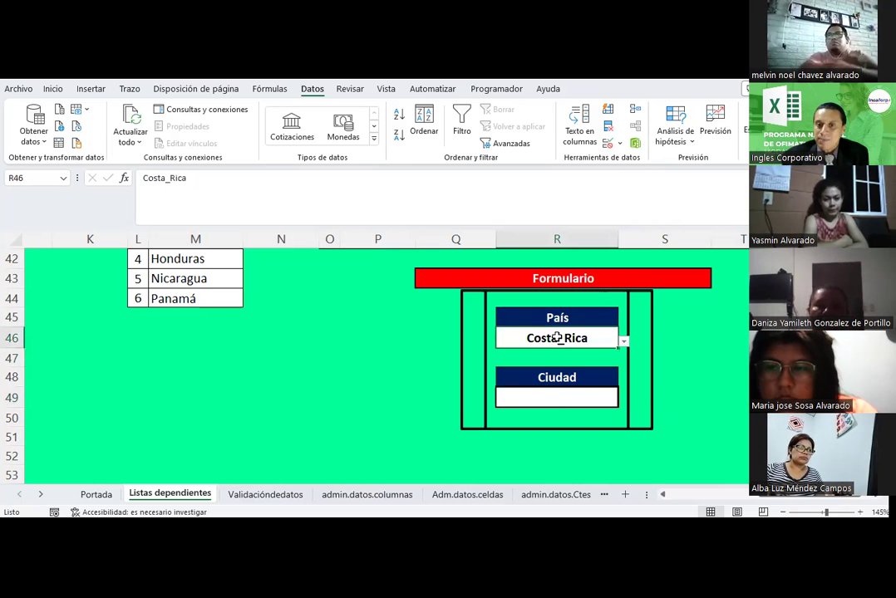
pyautogui.scroll(1, 428, 335)
pyautogui.moveTo(428, 335); pyautogui.dragTo(593, 344)
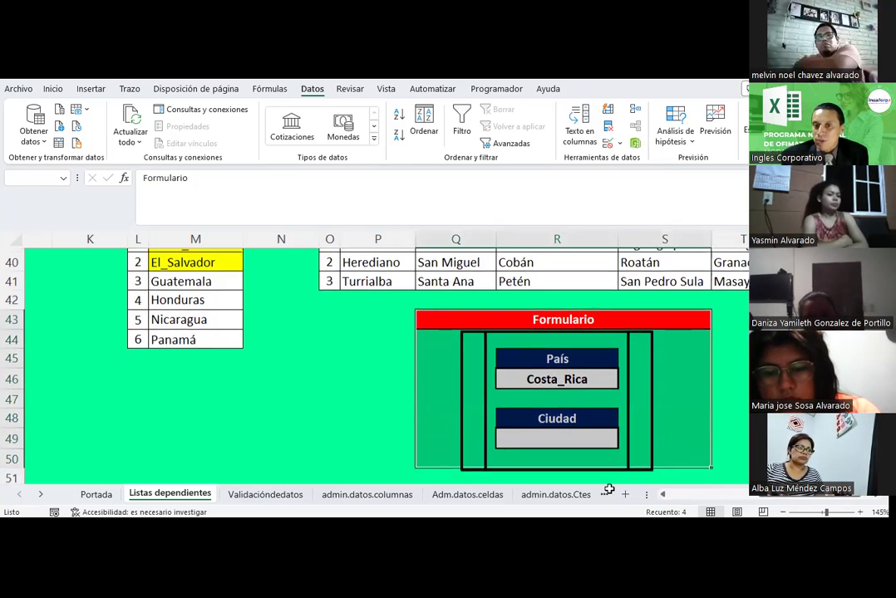
pyautogui.click(587, 338)
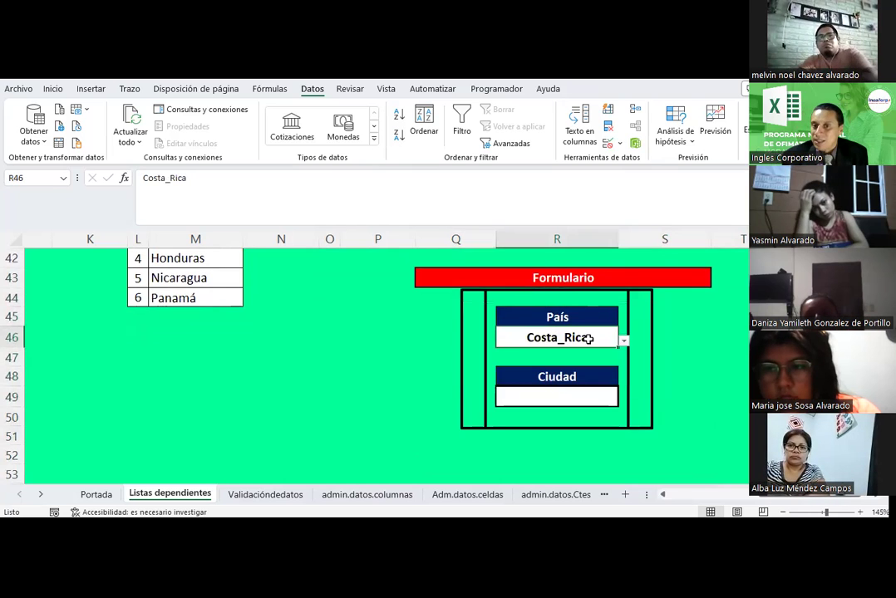
pyautogui.click(624, 343)
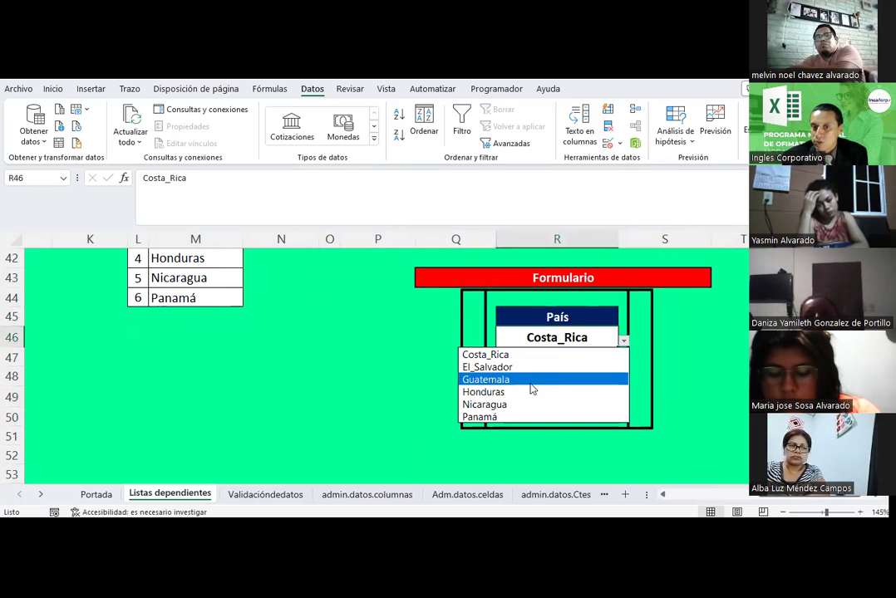
pyautogui.click(624, 340)
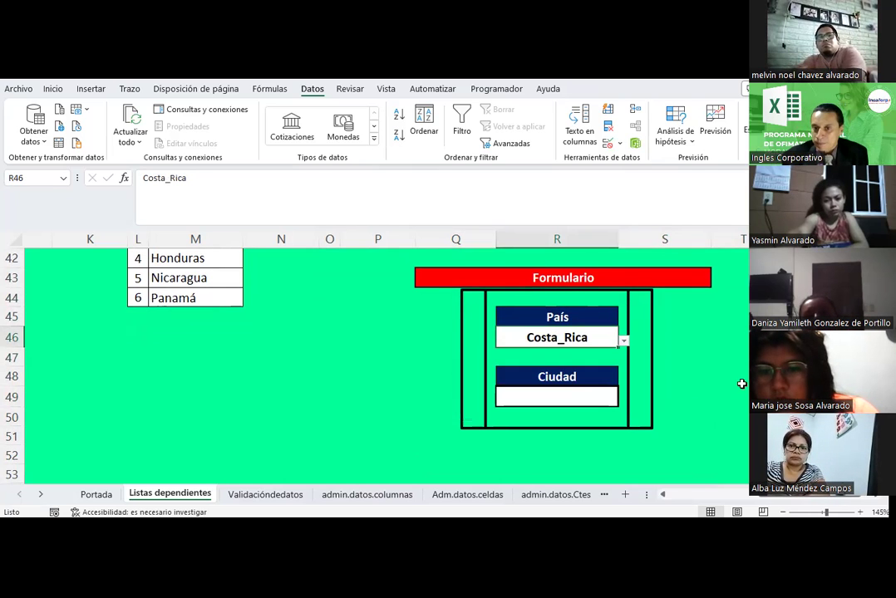
pyautogui.click(589, 391)
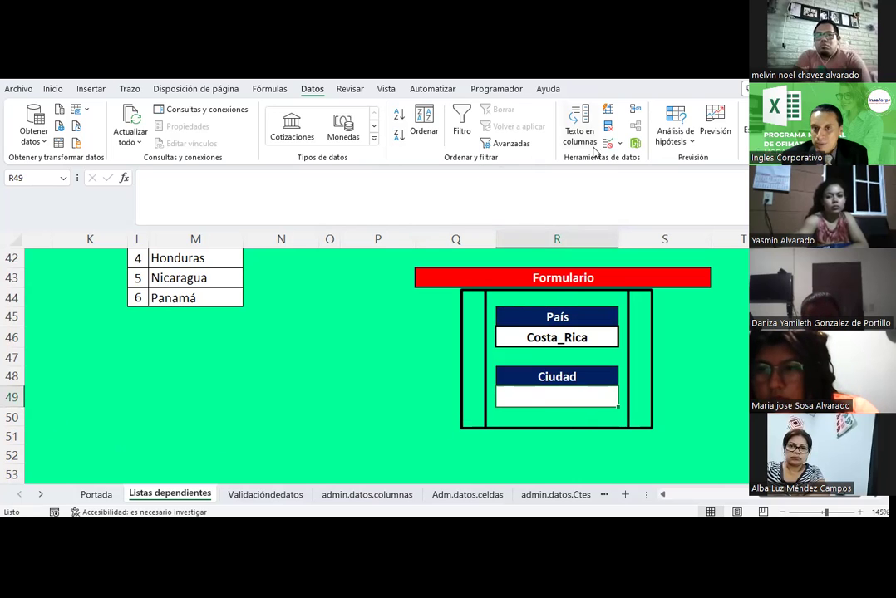
# Set R49's validation to Lista and begin typing the INDIRECTO source formula
pyautogui.click(620, 145)
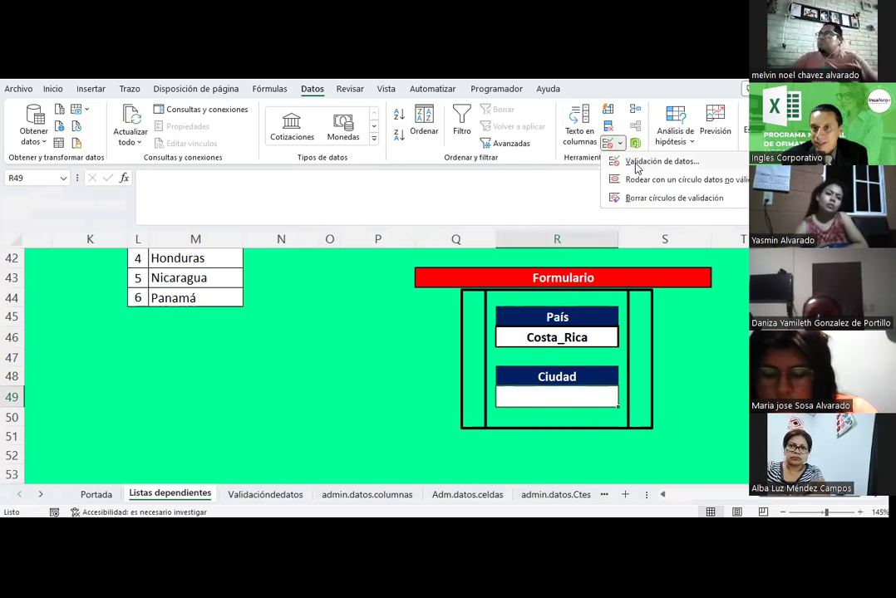
pyautogui.click(636, 161)
pyautogui.click(344, 220)
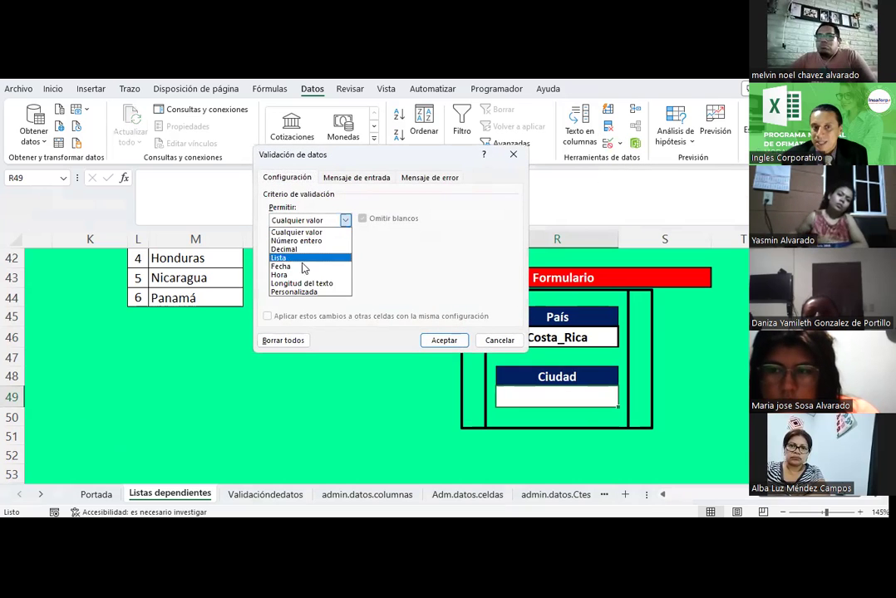
pyautogui.click(289, 257)
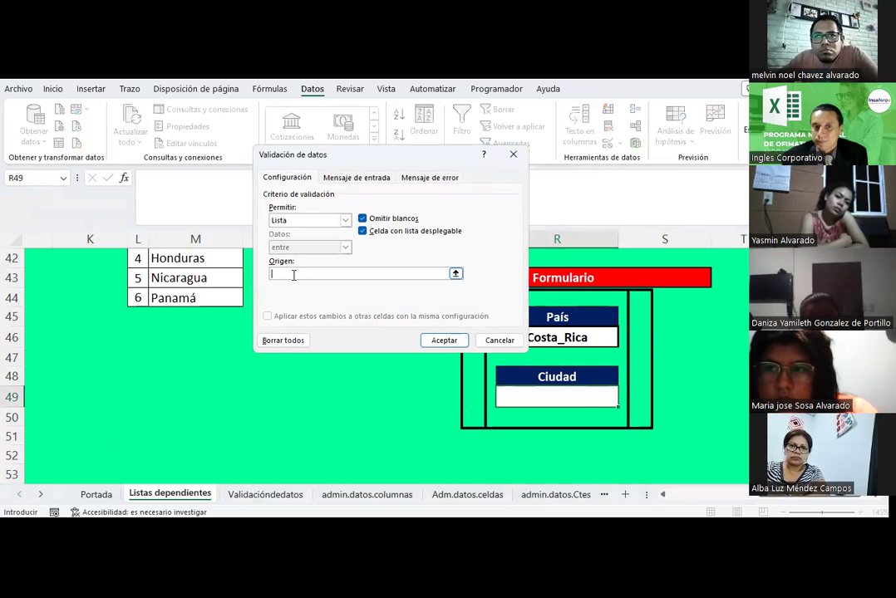
pyautogui.moveTo(334, 161); pyautogui.dragTo(237, 212)
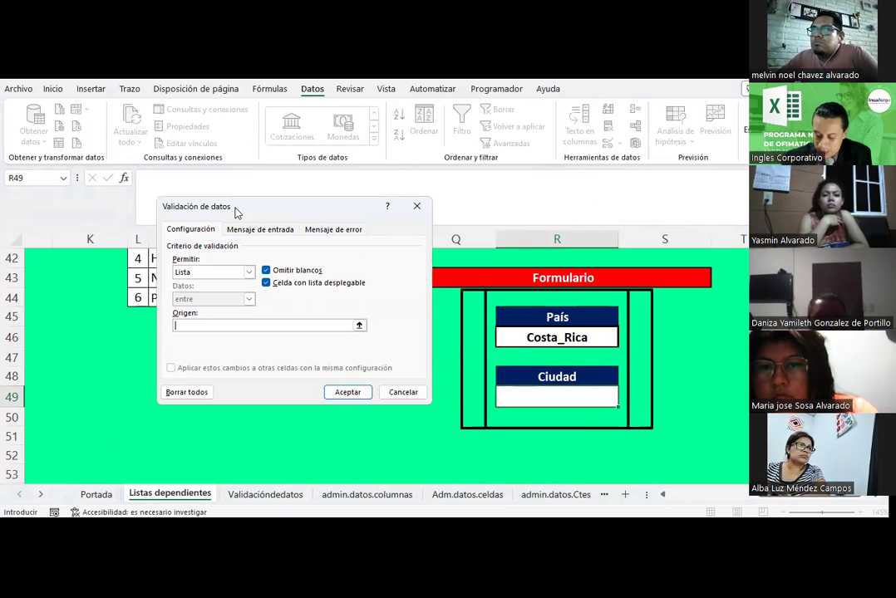
pyautogui.write('=indir')
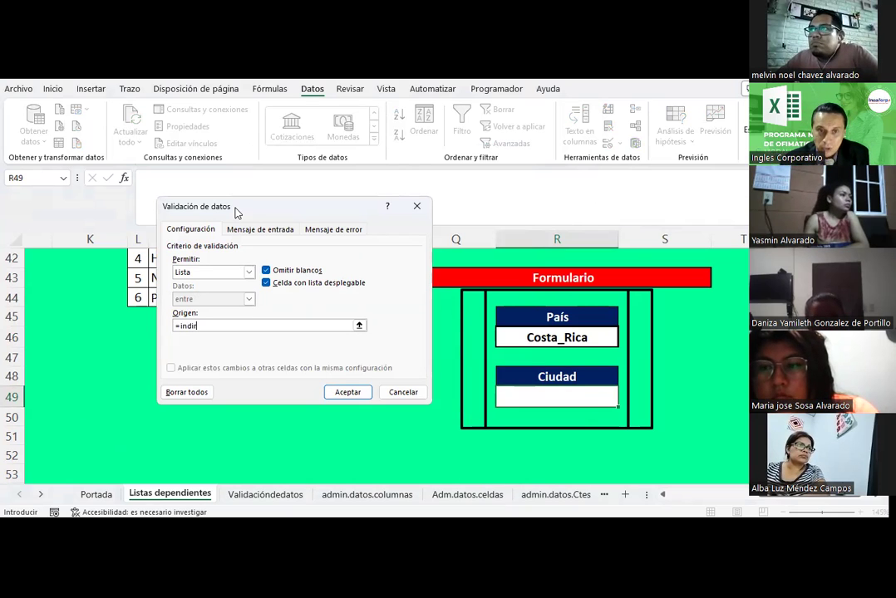
pyautogui.write('(')
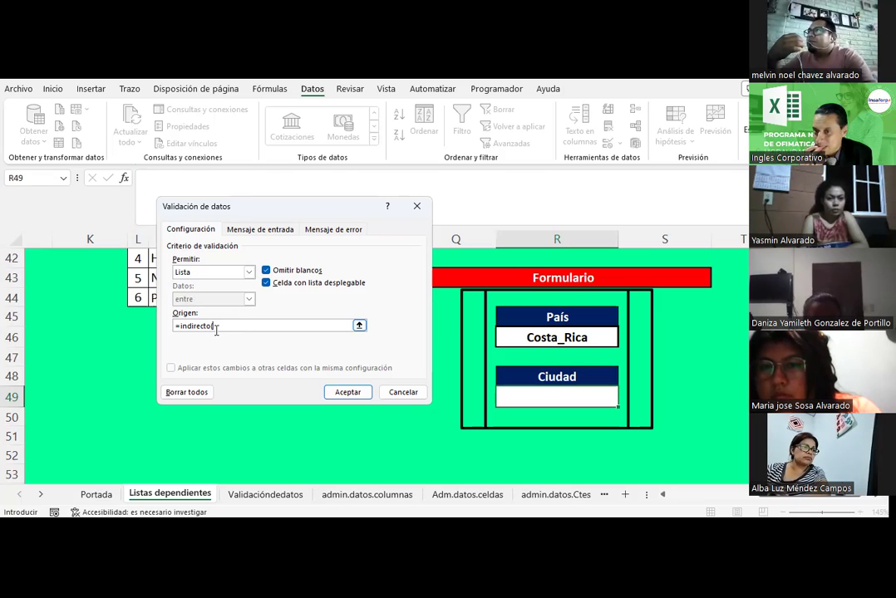
# Cancel the Ciudad validation and scroll up to Tabla N° 1 and Tabla N° 2
pyautogui.click(416, 207)
pyautogui.hscroll(1, 837, 499)
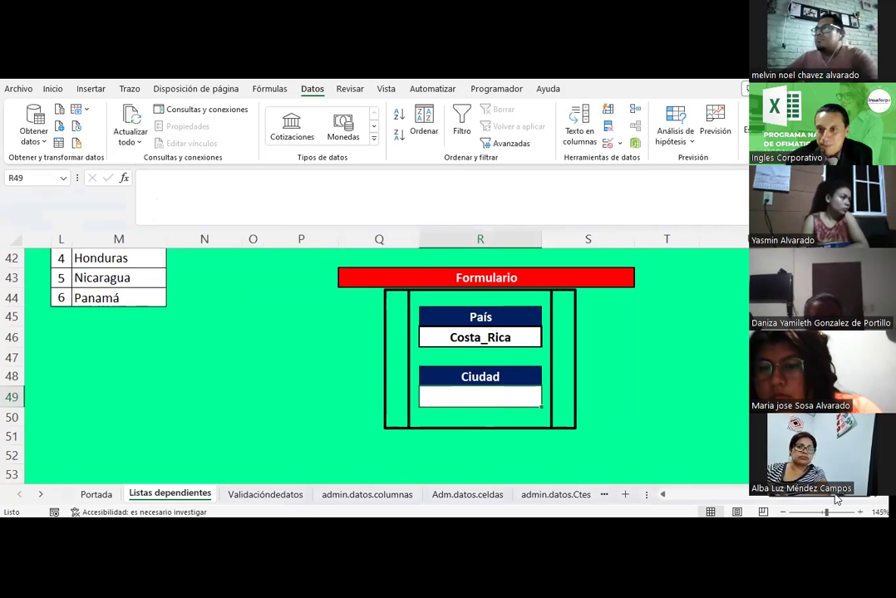
pyautogui.scroll(3, 474, 371)
pyautogui.scroll(-1, 473, 371)
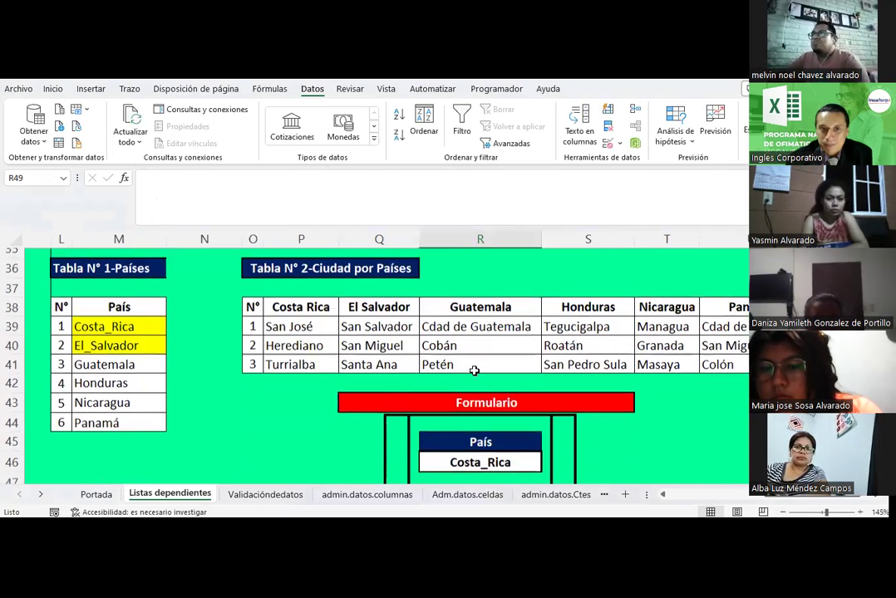
pyautogui.scroll(-1, 473, 371)
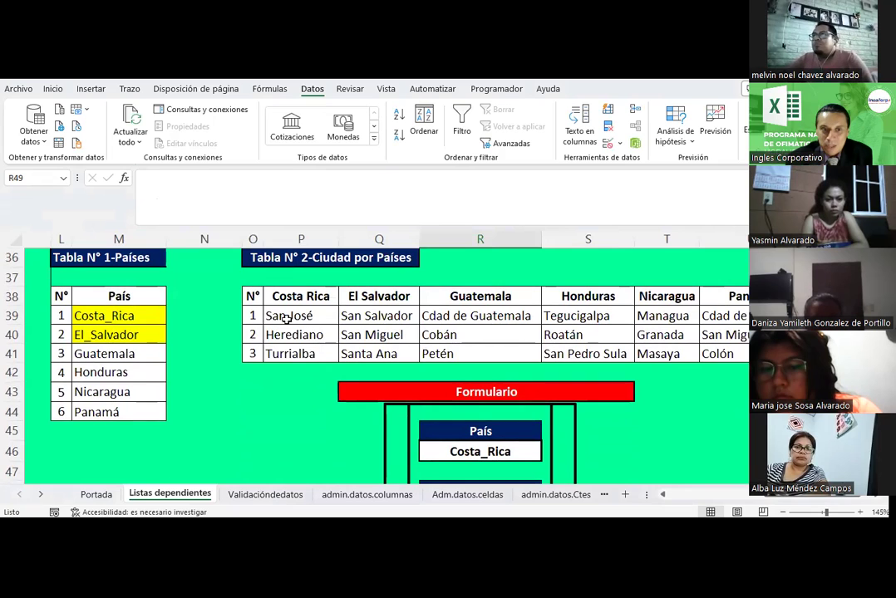
pyautogui.scroll(-1, 282, 316)
pyautogui.scroll(1, 282, 316)
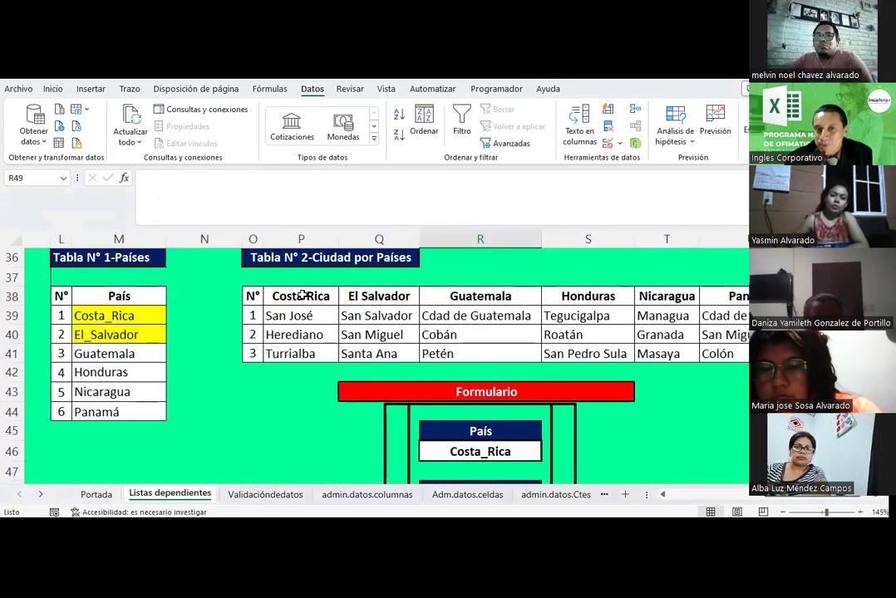
pyautogui.click(270, 88)
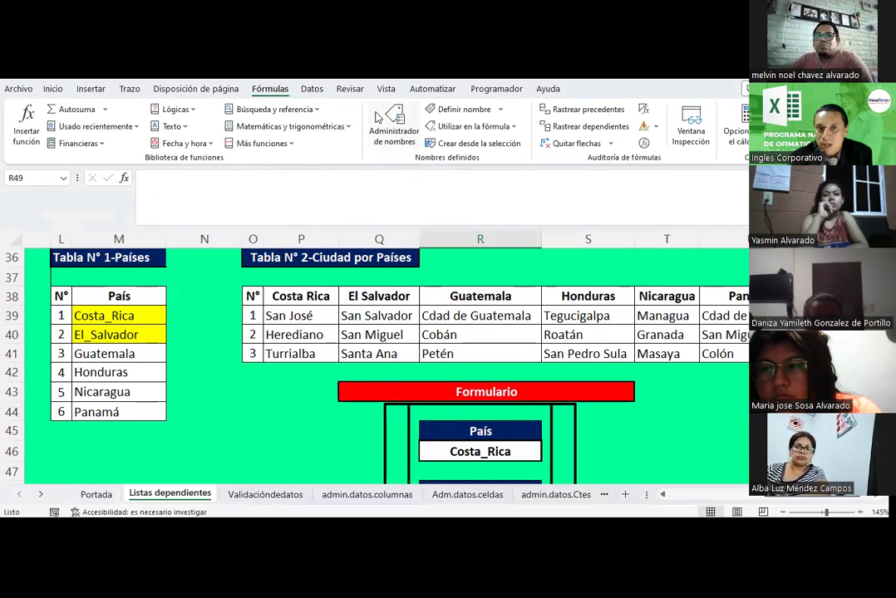
pyautogui.scroll(-3, 374, 349)
pyautogui.click(391, 125)
pyautogui.click(149, 236)
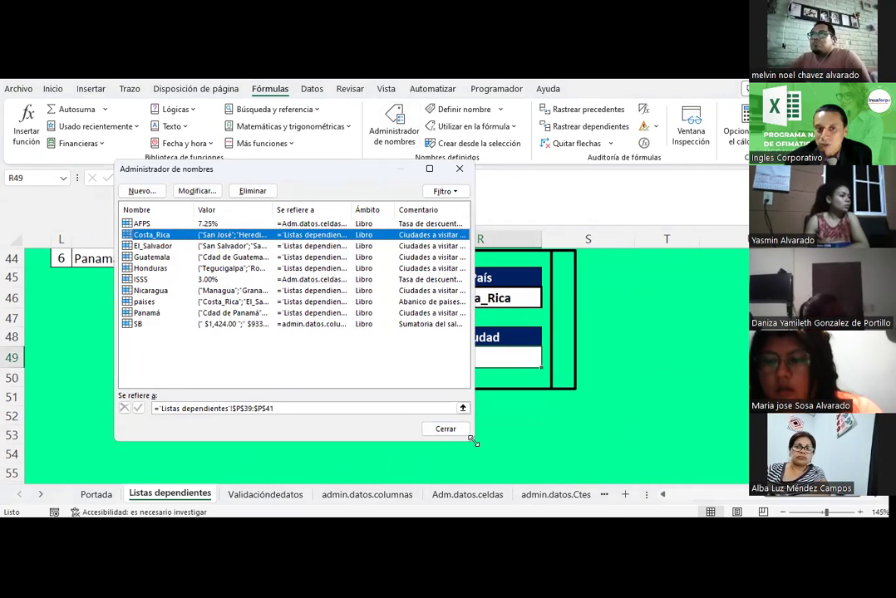
pyautogui.moveTo(473, 442); pyautogui.dragTo(781, 482)
pyautogui.doubleClick(275, 209)
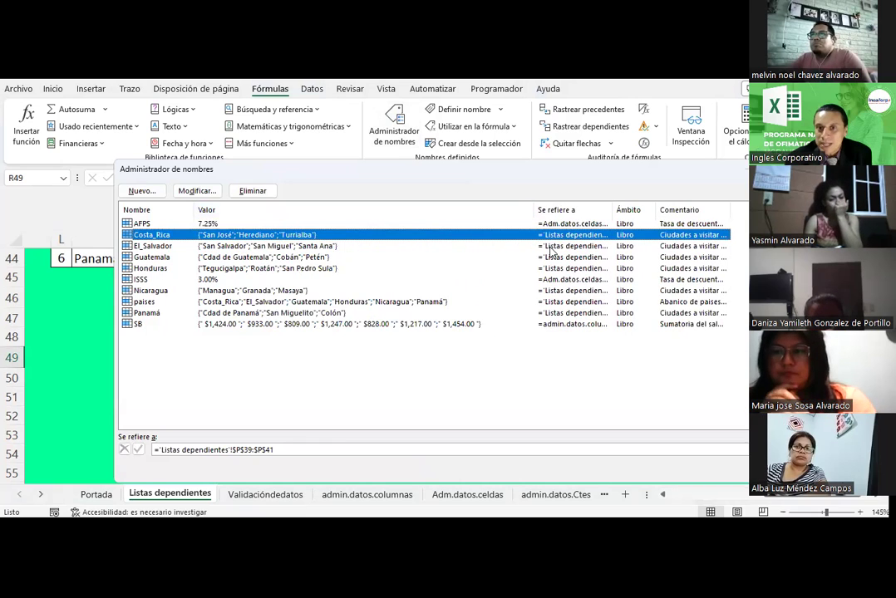
pyautogui.moveTo(612, 209); pyautogui.dragTo(712, 217)
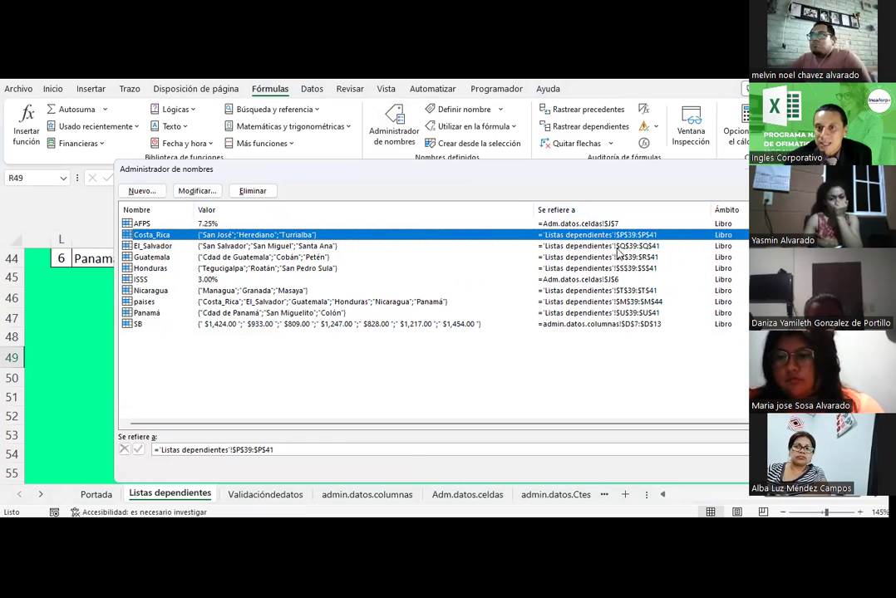
pyautogui.moveTo(536, 210); pyautogui.dragTo(366, 210)
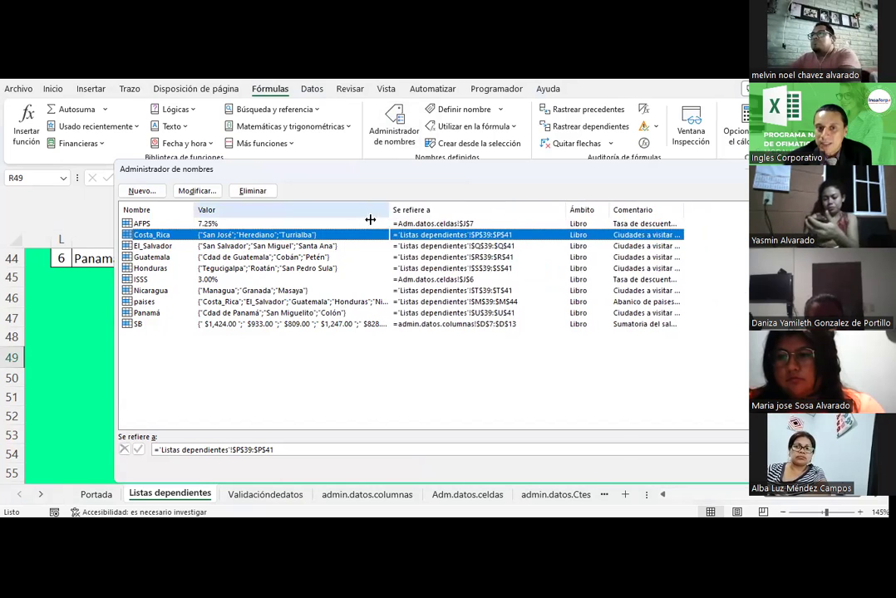
pyautogui.moveTo(539, 210); pyautogui.dragTo(498, 211)
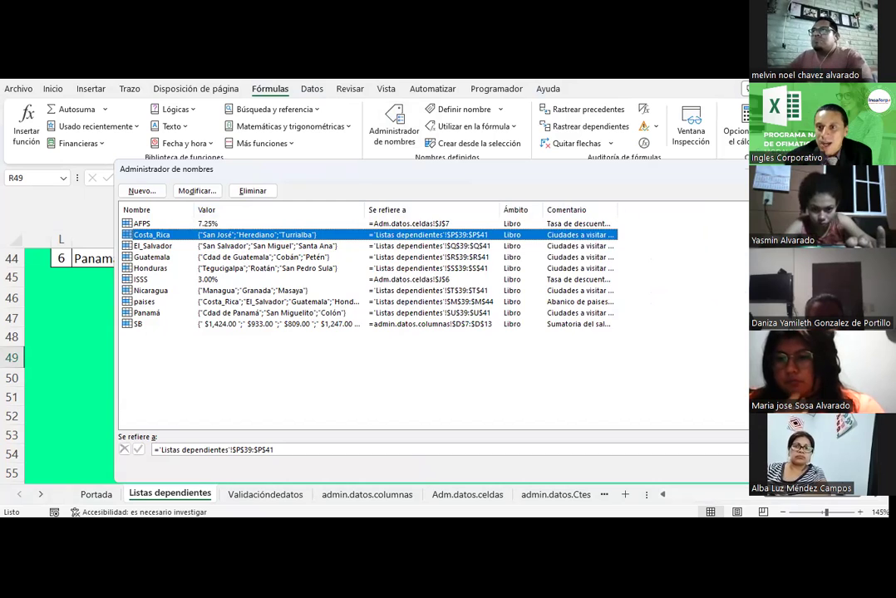
pyautogui.press('Escape')
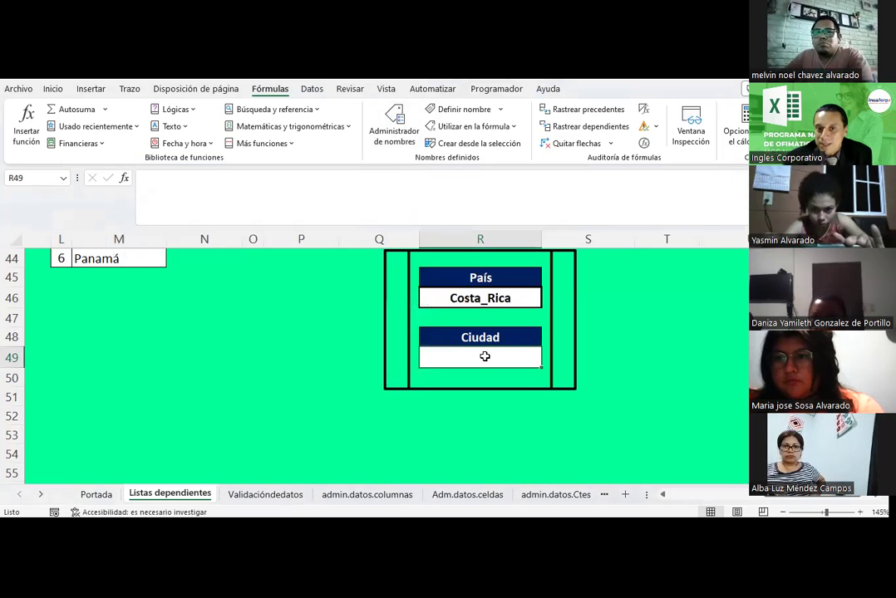
# Give R49 list validation with source =indirecto($R$46)
pyautogui.click(312, 89)
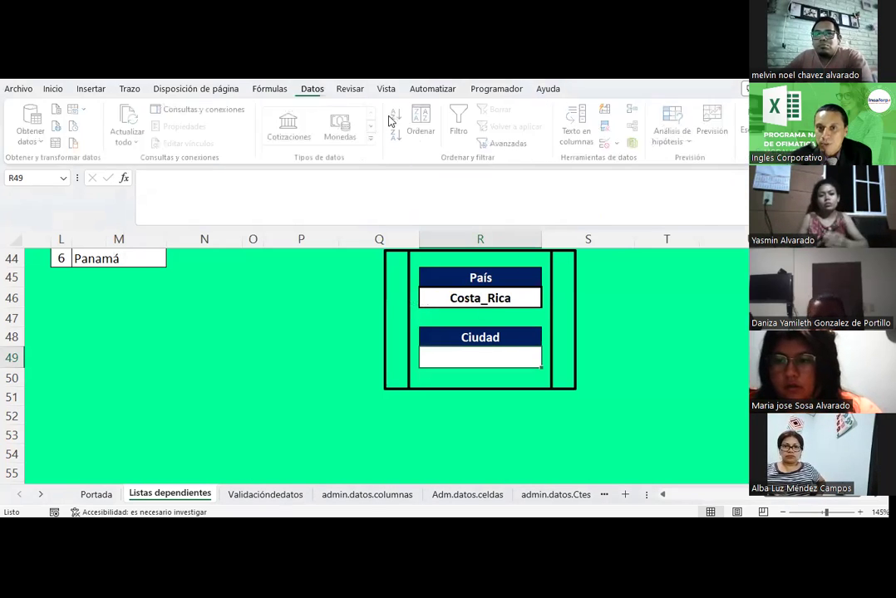
pyautogui.click(618, 143)
pyautogui.click(652, 160)
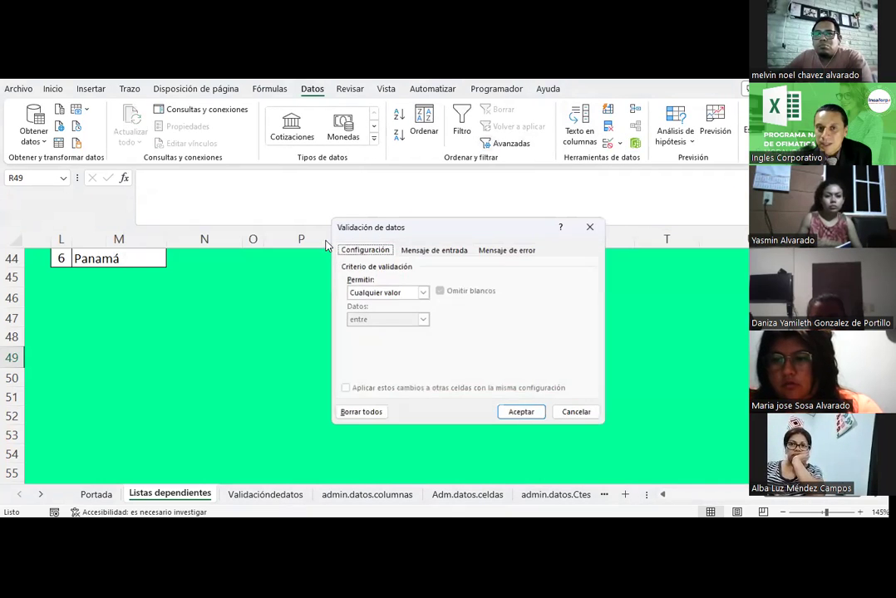
pyautogui.click(385, 293)
pyautogui.click(376, 332)
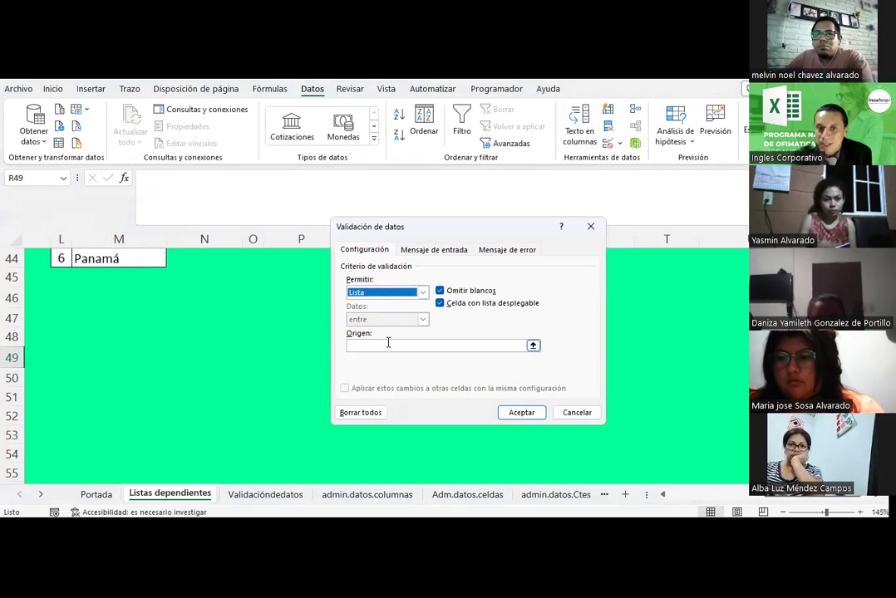
pyautogui.click(388, 345)
pyautogui.write('cto(')
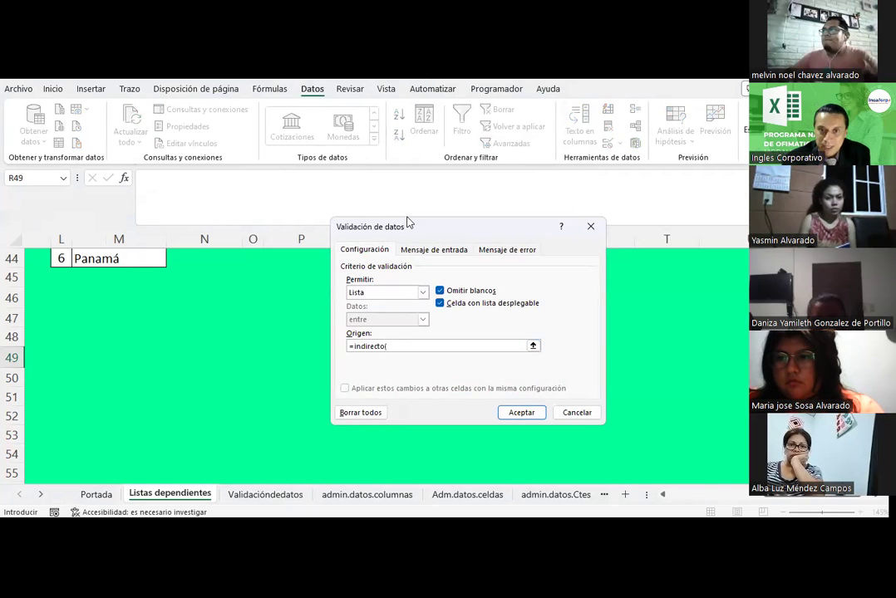
pyautogui.moveTo(366, 233); pyautogui.dragTo(165, 248)
pyautogui.click(464, 302)
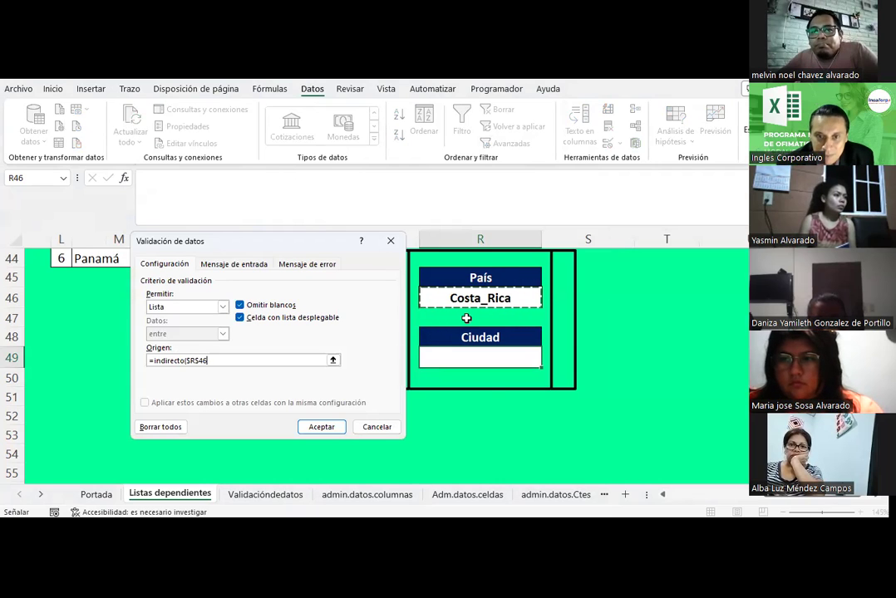
pyautogui.write(')')
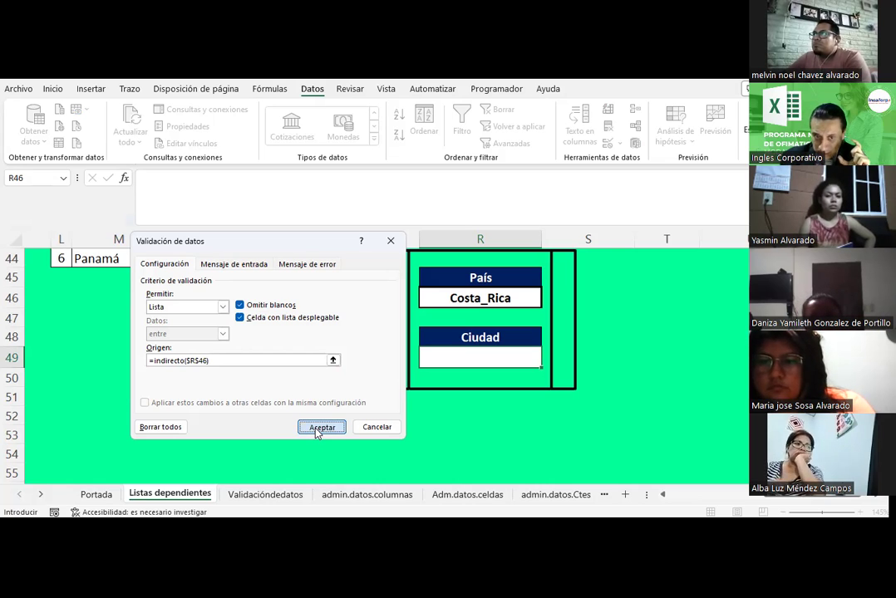
pyautogui.click(317, 431)
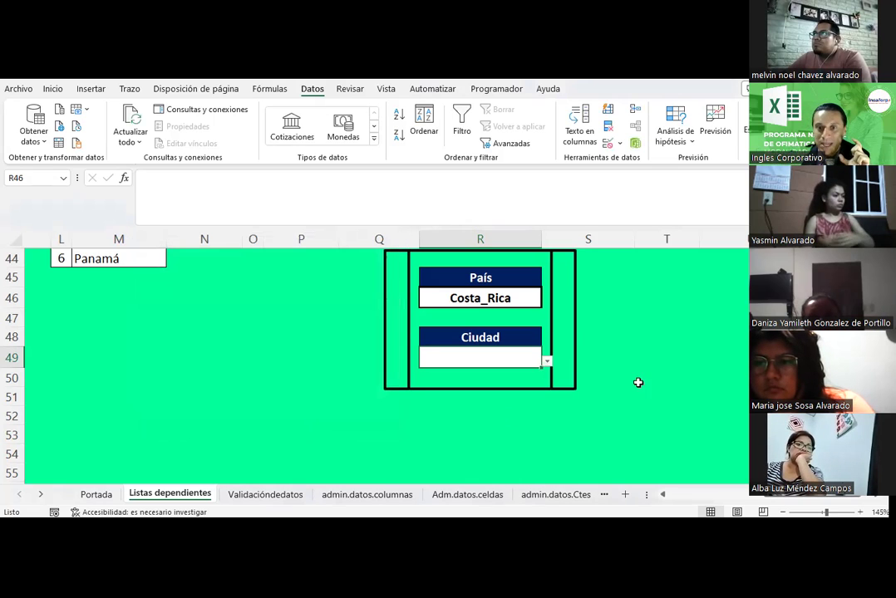
# Choose Herediano from the Ciudad dropdown for Costa_Rica
pyautogui.click(499, 297)
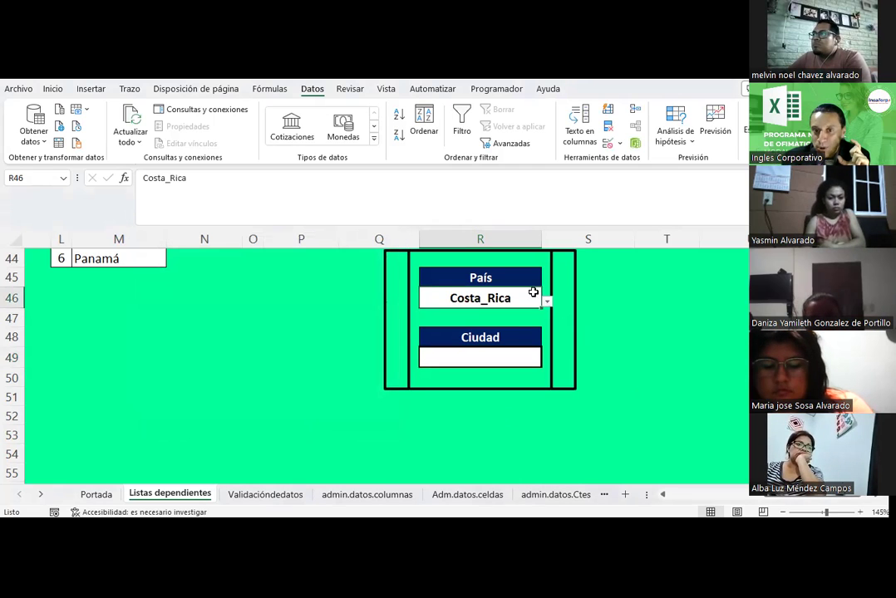
pyautogui.click(536, 359)
pyautogui.click(546, 363)
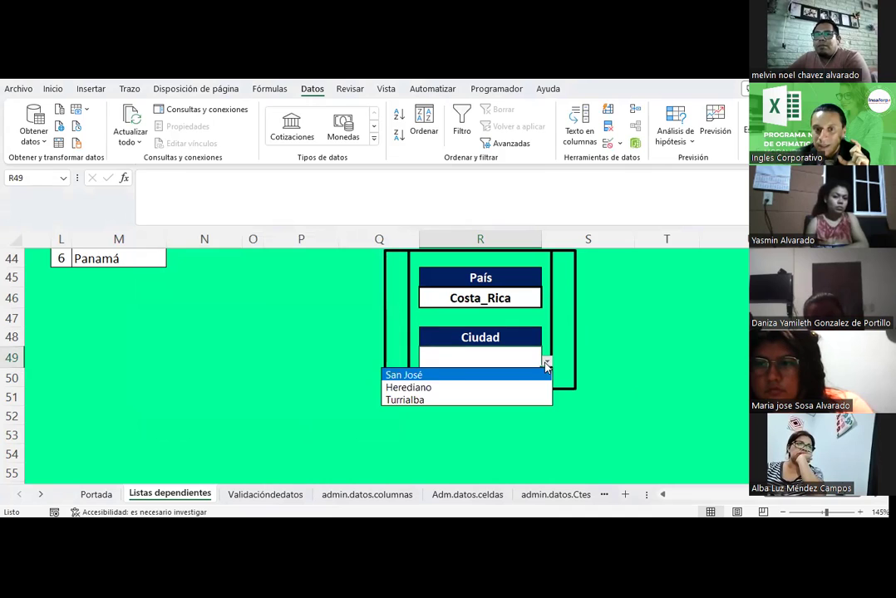
pyautogui.click(398, 388)
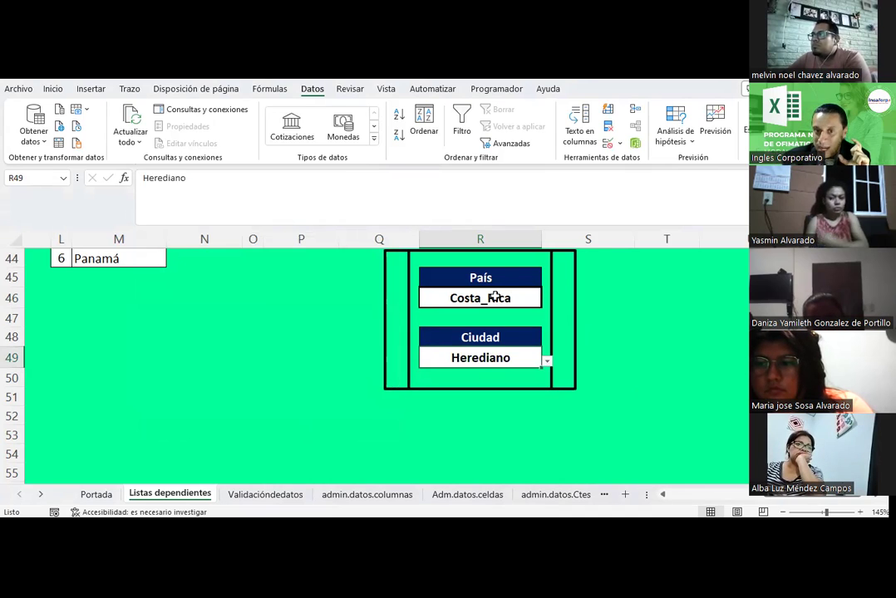
pyautogui.click(459, 295)
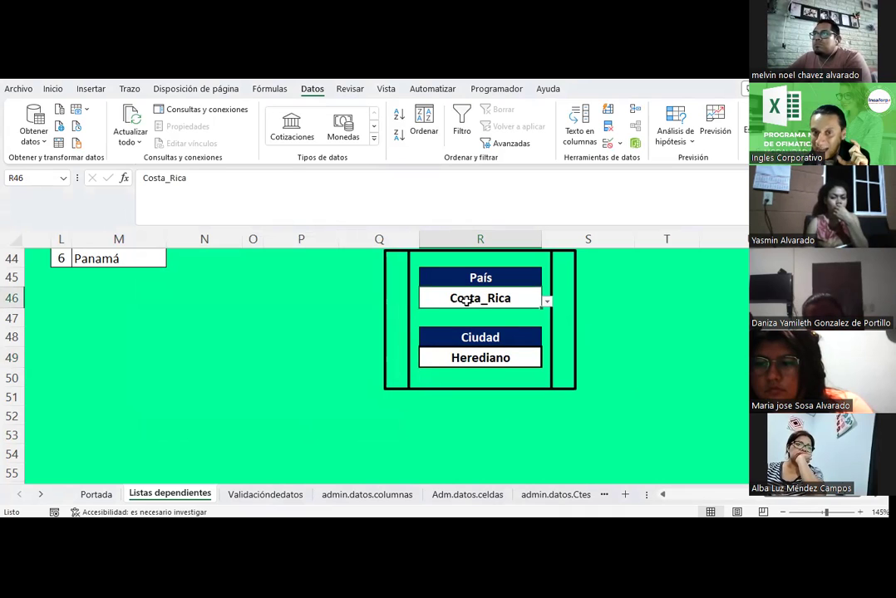
# Select P39:P41, San José to Turrialba, so the Name Box shows Costa_Rica
pyautogui.scroll(3, 466, 304)
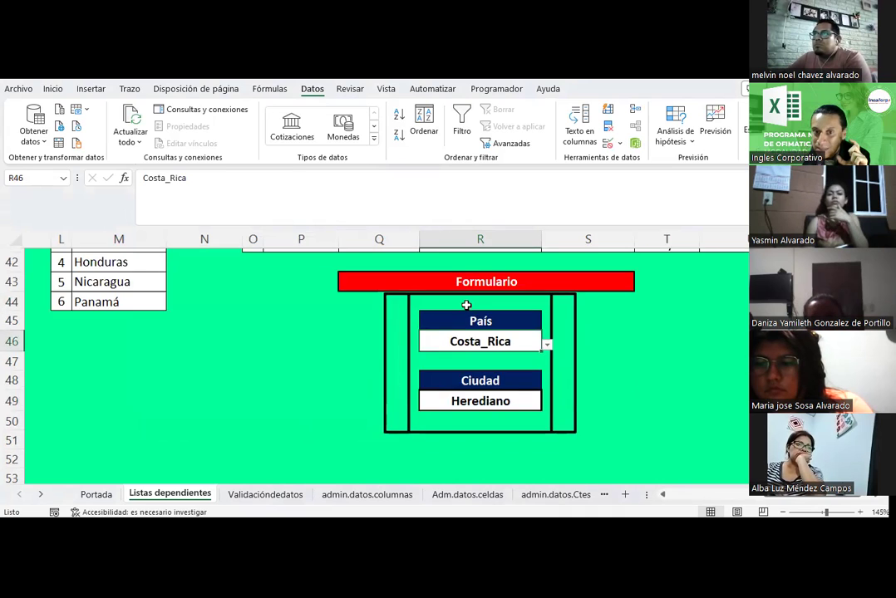
pyautogui.moveTo(307, 332); pyautogui.dragTo(309, 371)
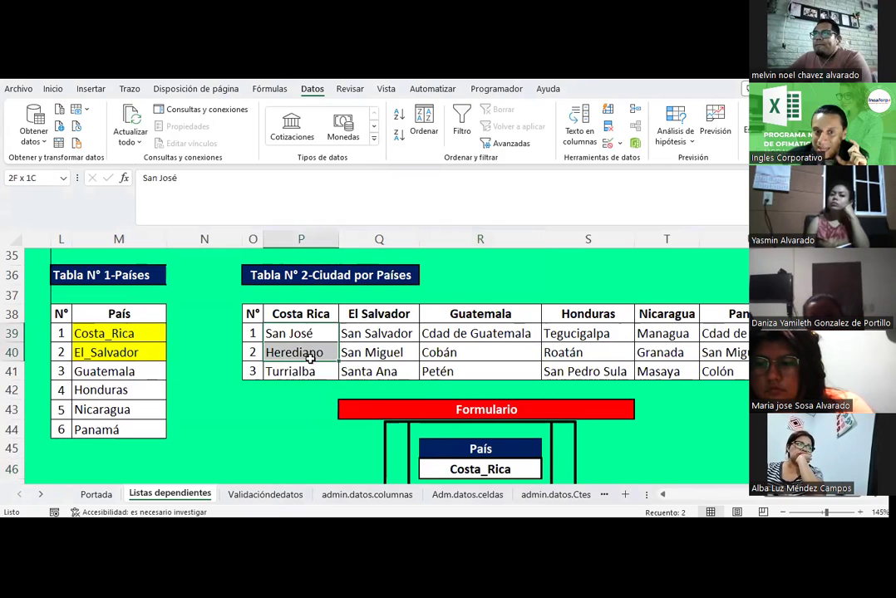
pyautogui.scroll(-1, 312, 374)
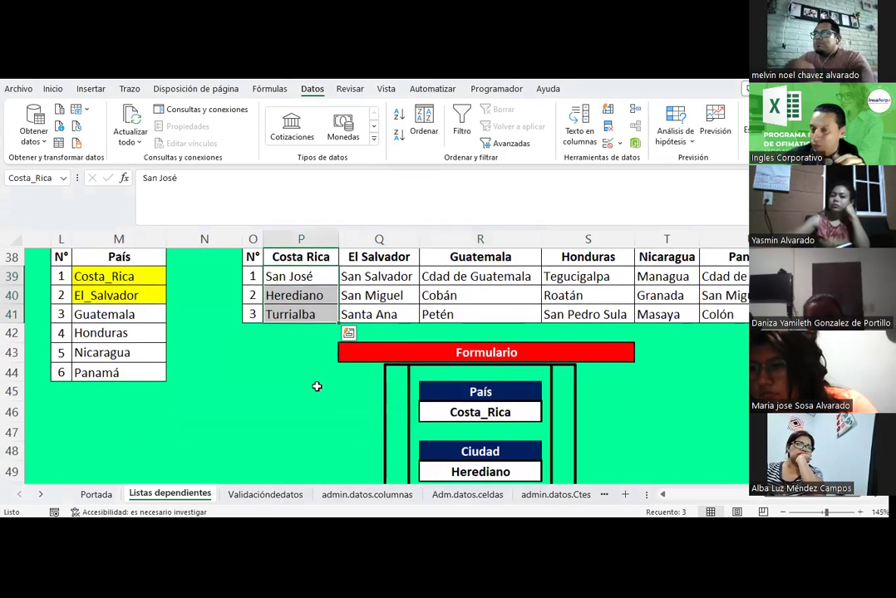
pyautogui.scroll(-1, 316, 386)
pyautogui.click(454, 415)
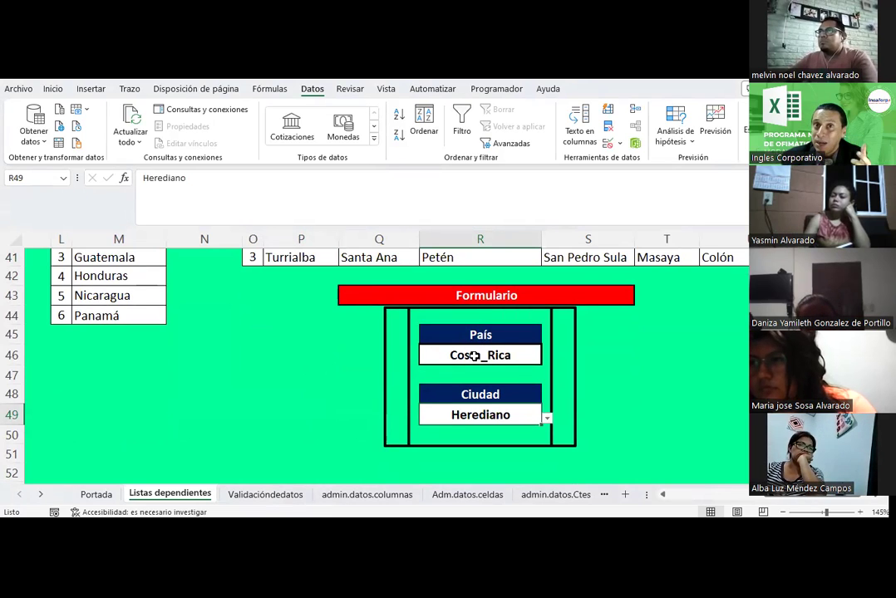
pyautogui.click(472, 357)
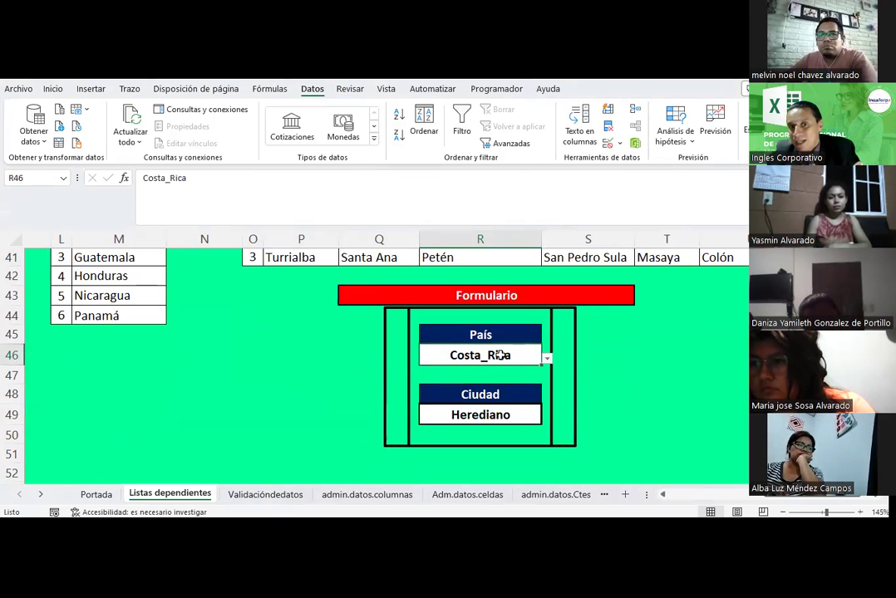
pyautogui.scroll(1, 482, 366)
pyautogui.scroll(1, 479, 371)
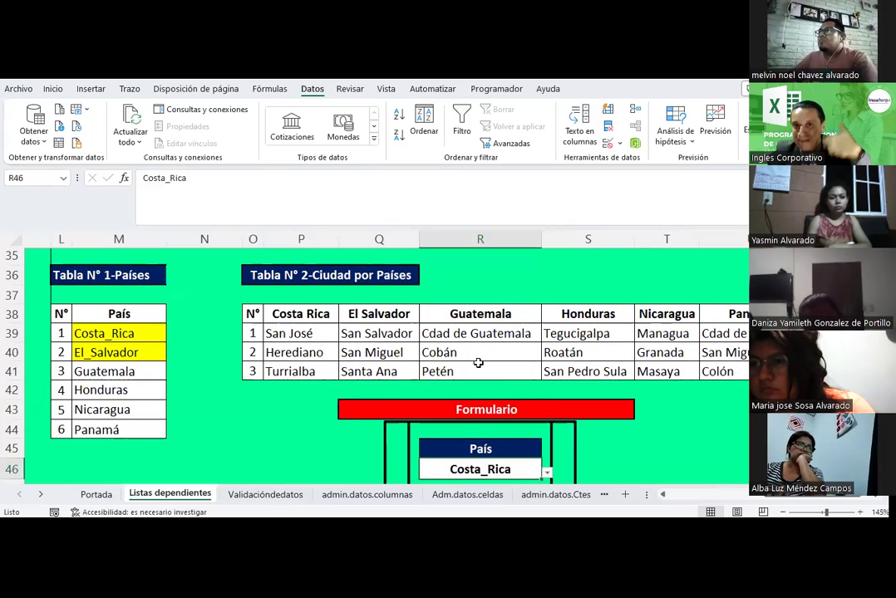
pyautogui.moveTo(264, 334); pyautogui.dragTo(281, 372)
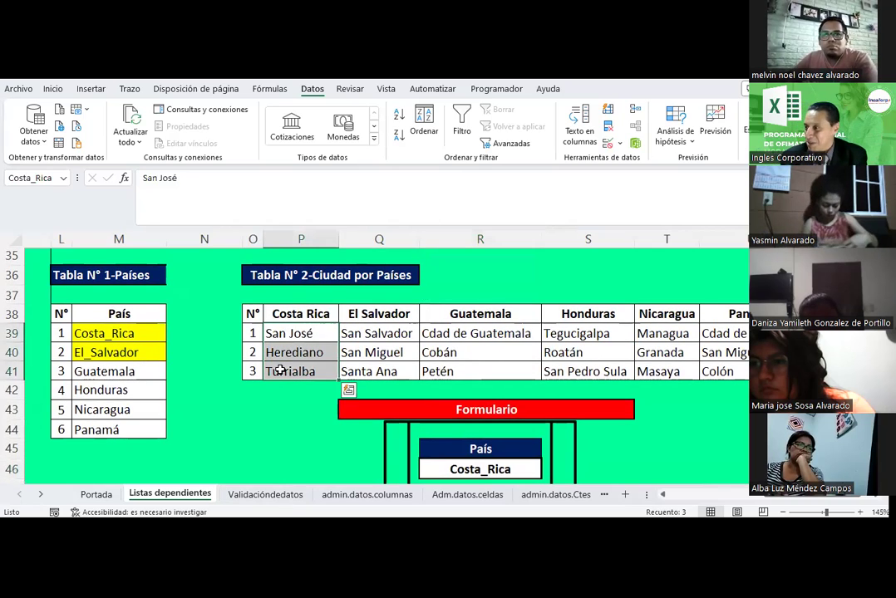
pyautogui.scroll(-1, 280, 368)
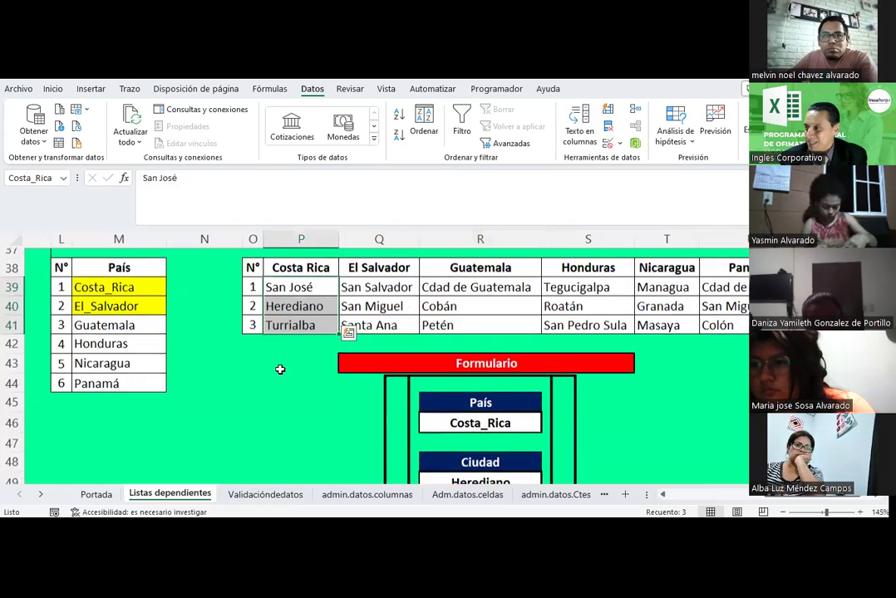
pyautogui.scroll(-1, 280, 369)
# Pick El_Salvador as País in R46 and San Miguel as Ciudad in R49
pyautogui.click(514, 363)
pyautogui.click(546, 358)
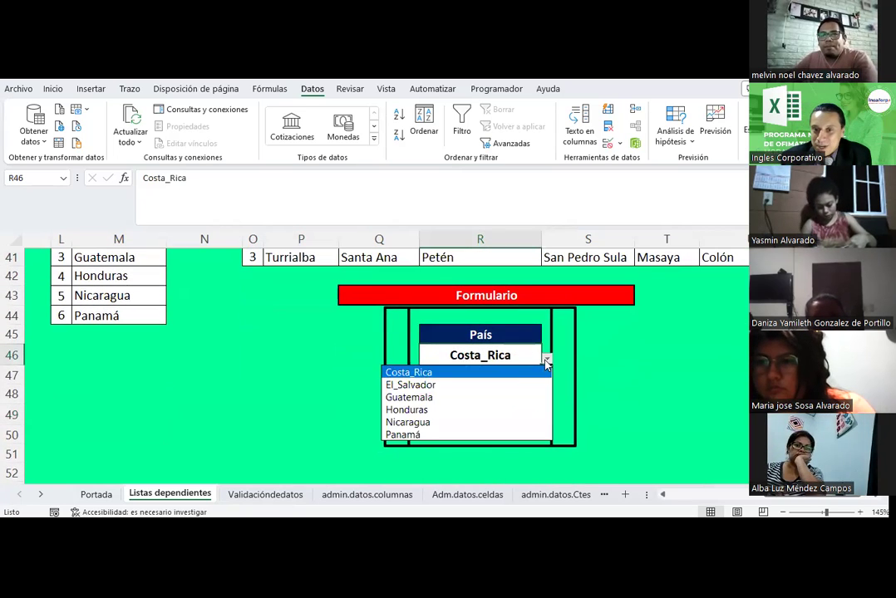
pyautogui.click(415, 384)
pyautogui.scroll(-1, 507, 399)
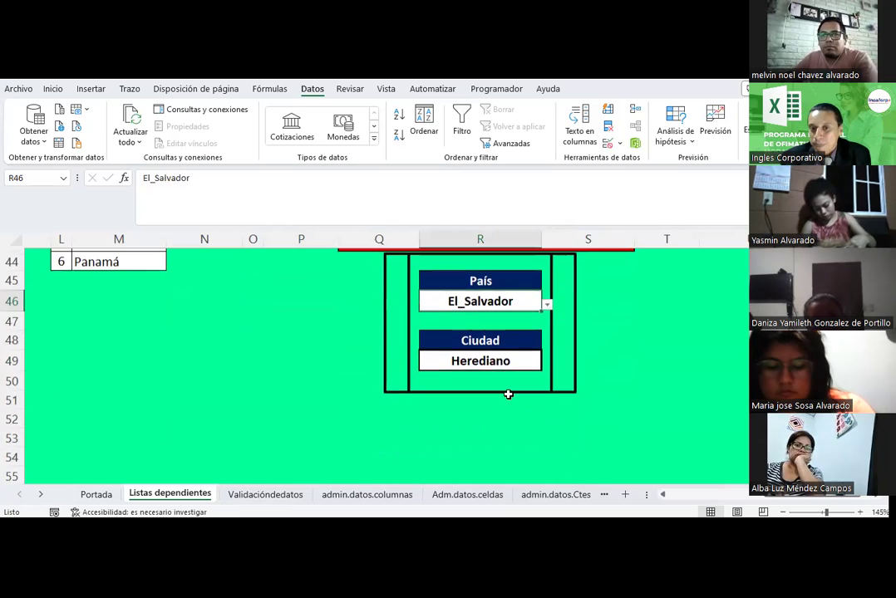
pyautogui.click(524, 362)
pyautogui.click(546, 362)
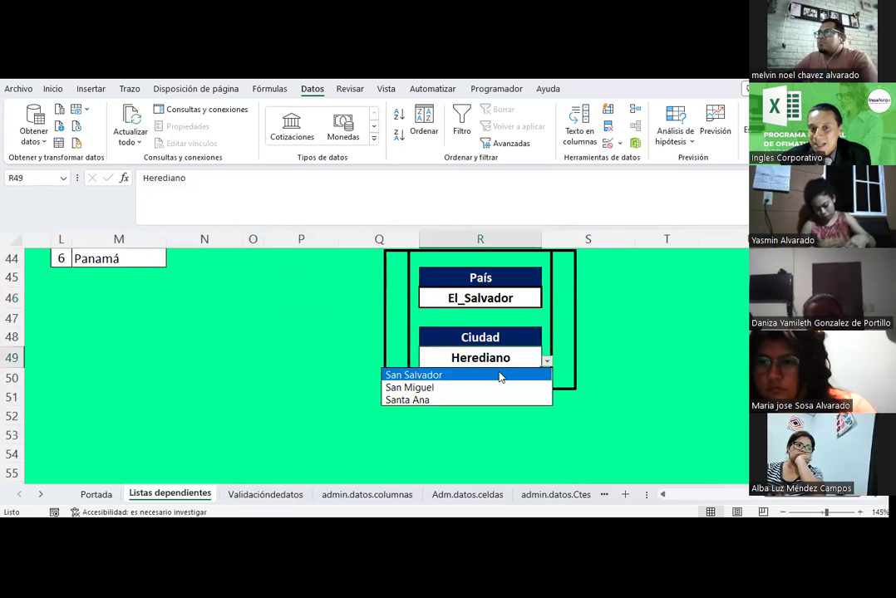
pyautogui.click(422, 389)
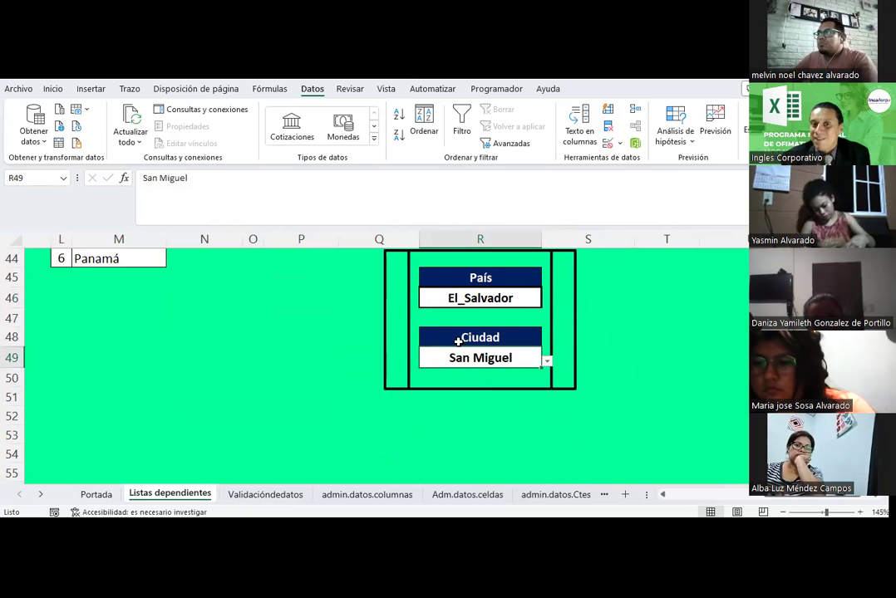
# Switch País to Guatemala and then choose Cobán from the dependent Ciudad list
pyautogui.click(467, 295)
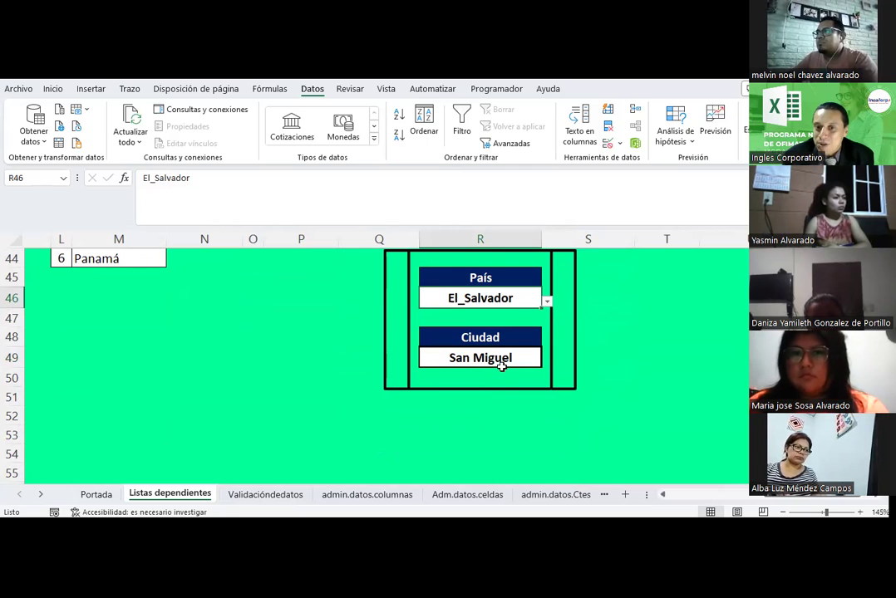
pyautogui.click(500, 359)
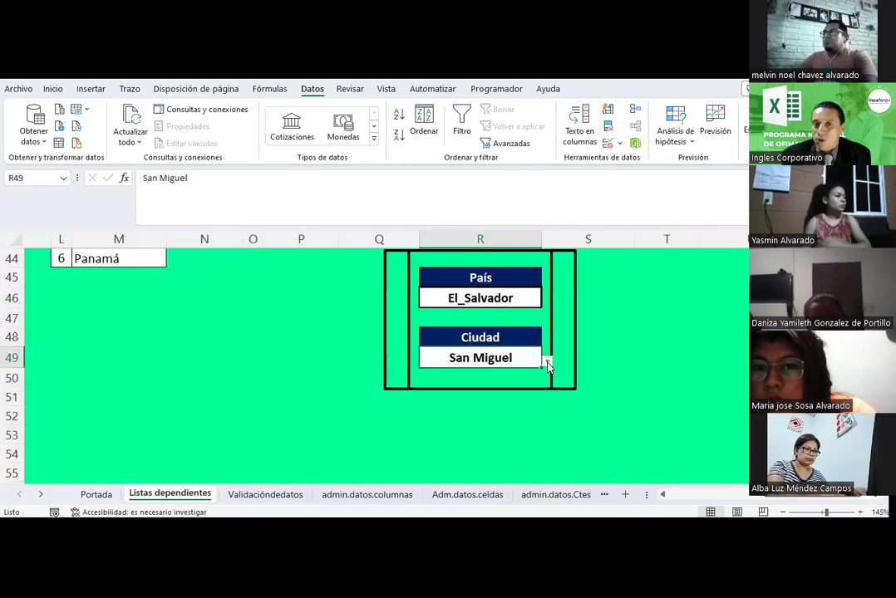
pyautogui.click(520, 297)
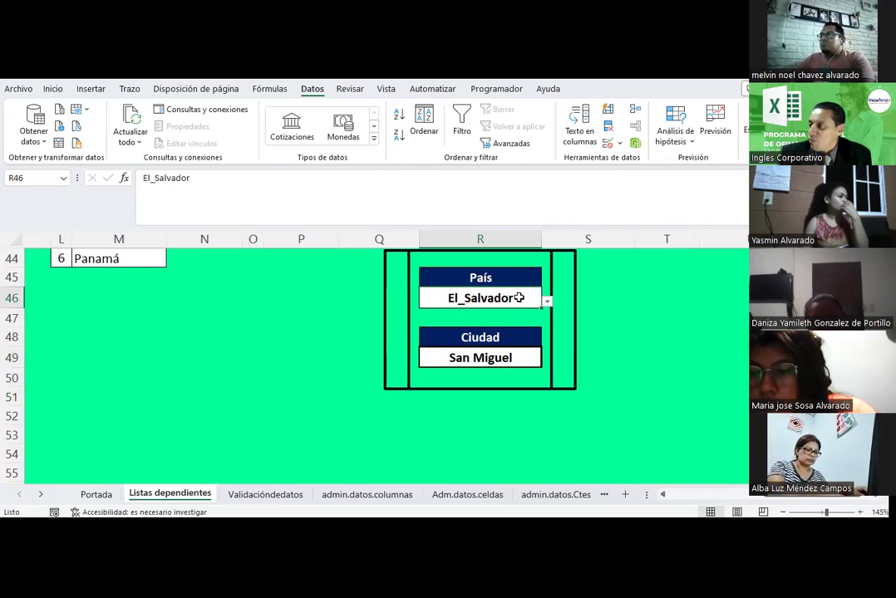
pyautogui.click(512, 355)
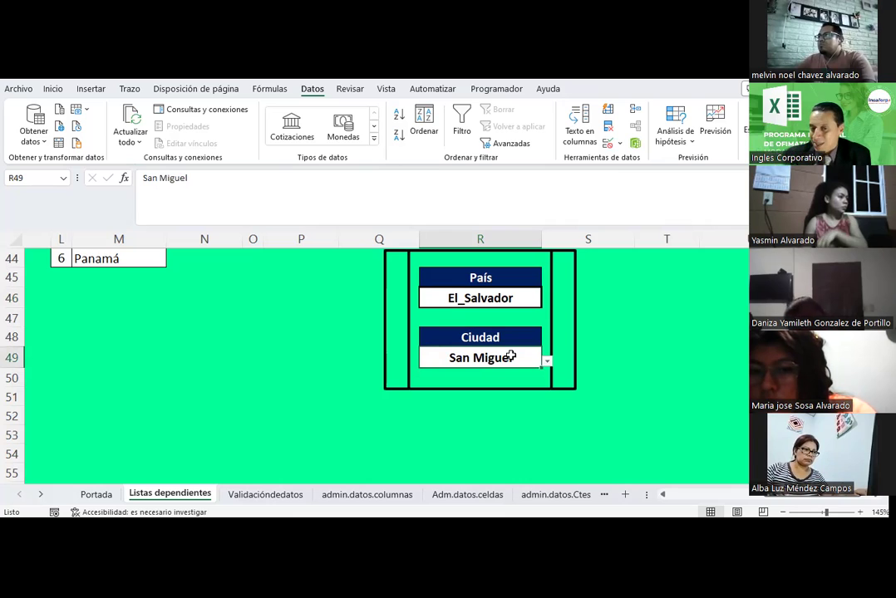
pyautogui.click(516, 300)
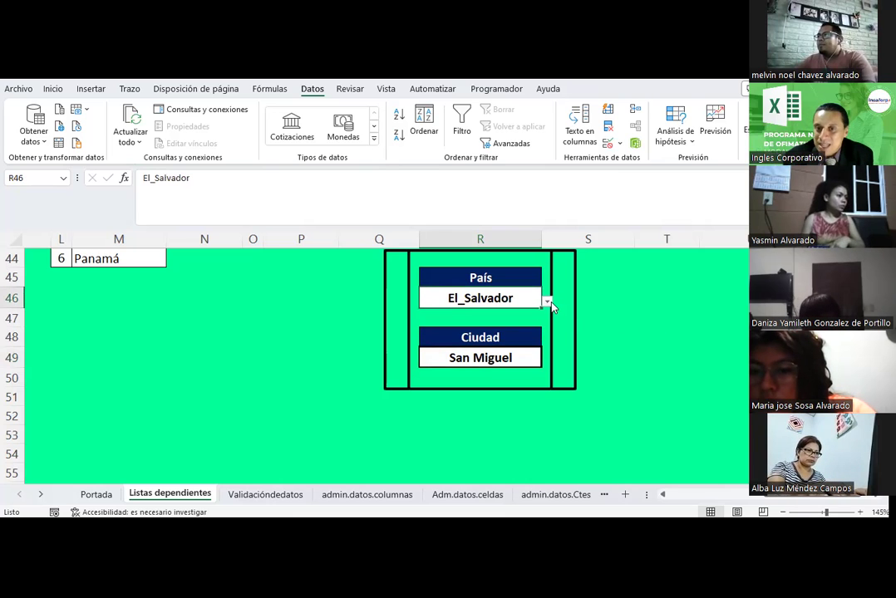
pyautogui.click(547, 302)
pyautogui.click(468, 340)
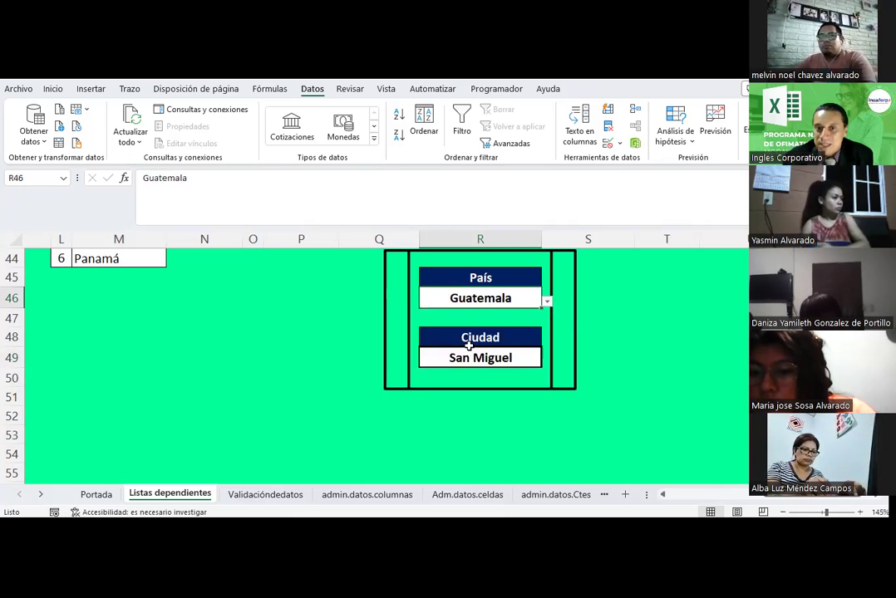
pyautogui.click(482, 366)
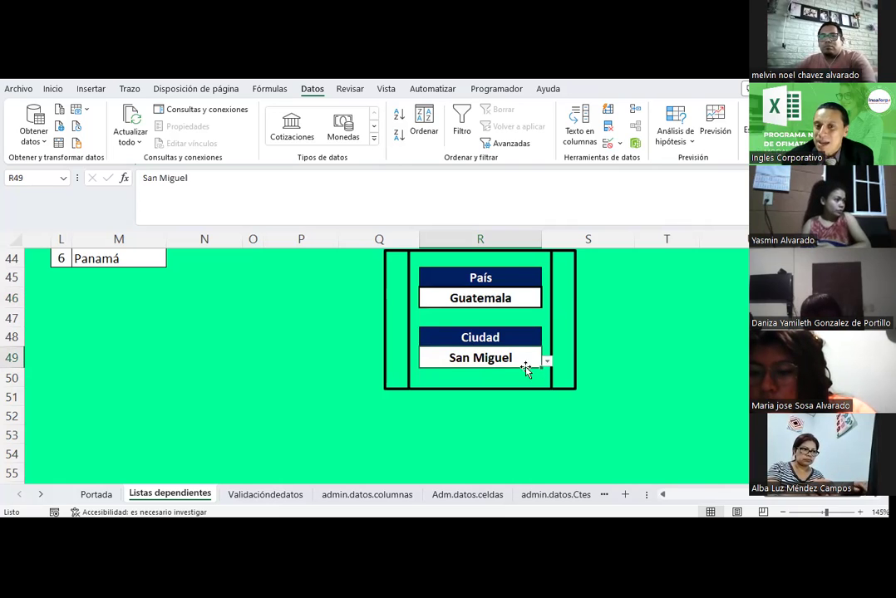
pyautogui.click(545, 361)
pyautogui.click(445, 387)
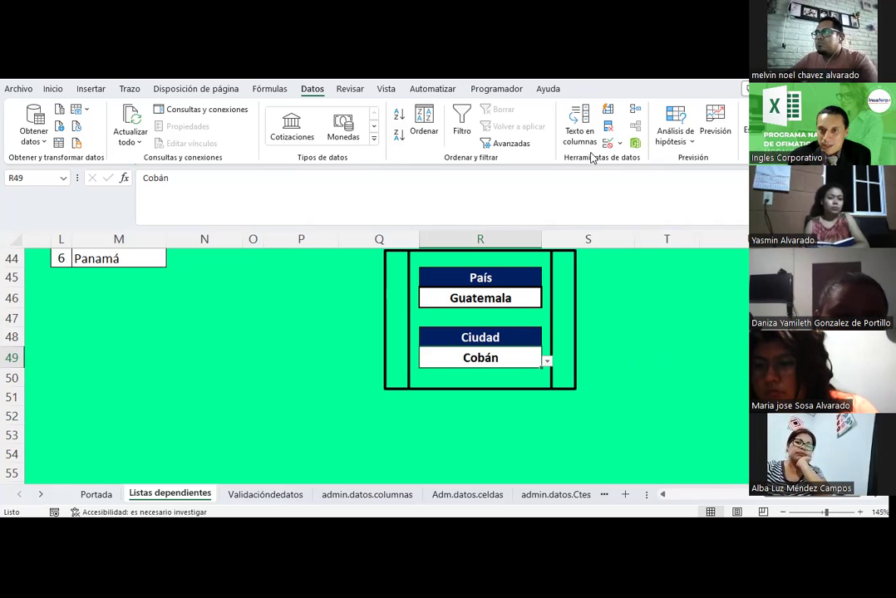
# Open Data Validation for Ciudad cell R49 to view its =INDIRECTO($R$46) list source
pyautogui.click(620, 143)
pyautogui.click(635, 162)
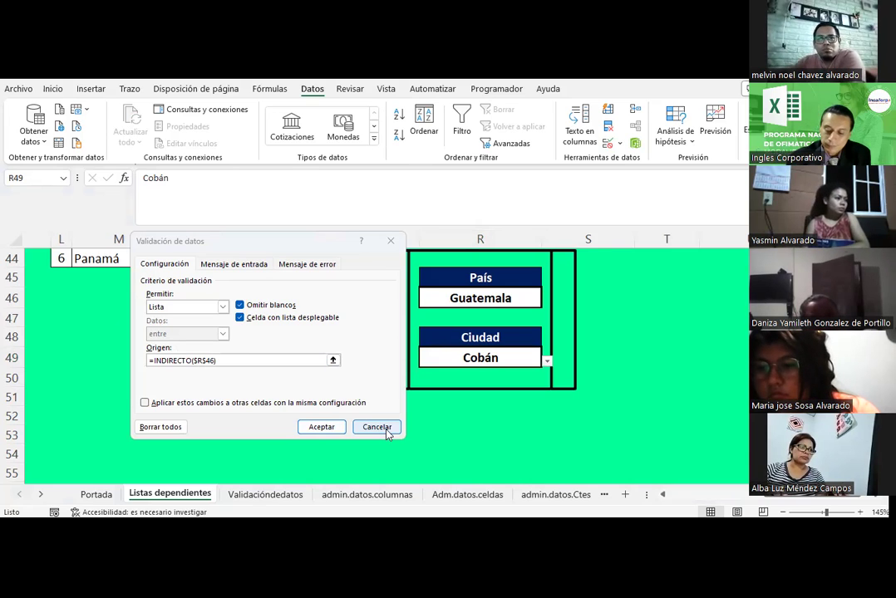
# Close the validation settings and rename the Costa Rica header in P38 to Alemania
pyautogui.click(317, 427)
pyautogui.scroll(1, 320, 412)
pyautogui.scroll(3, 319, 409)
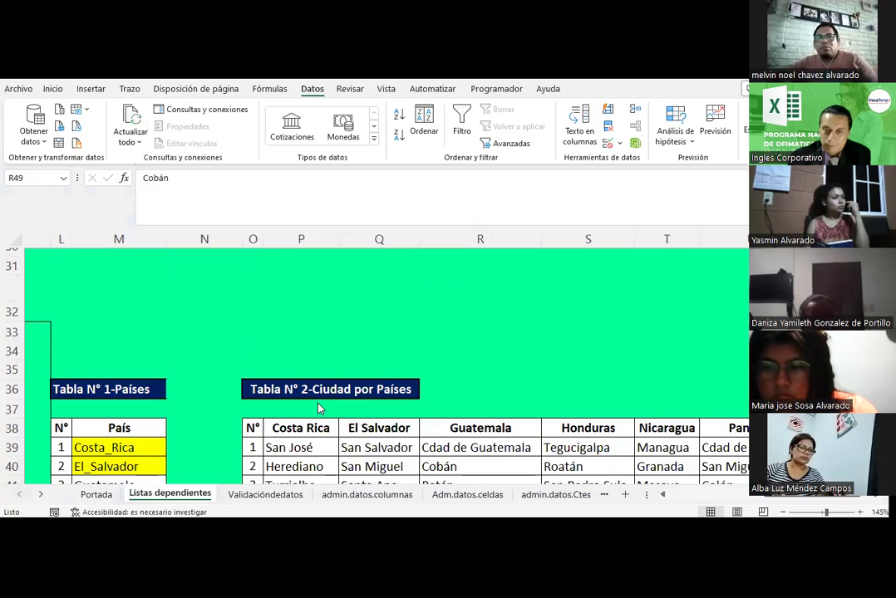
pyautogui.scroll(-1, 319, 409)
pyautogui.scroll(-1, 320, 409)
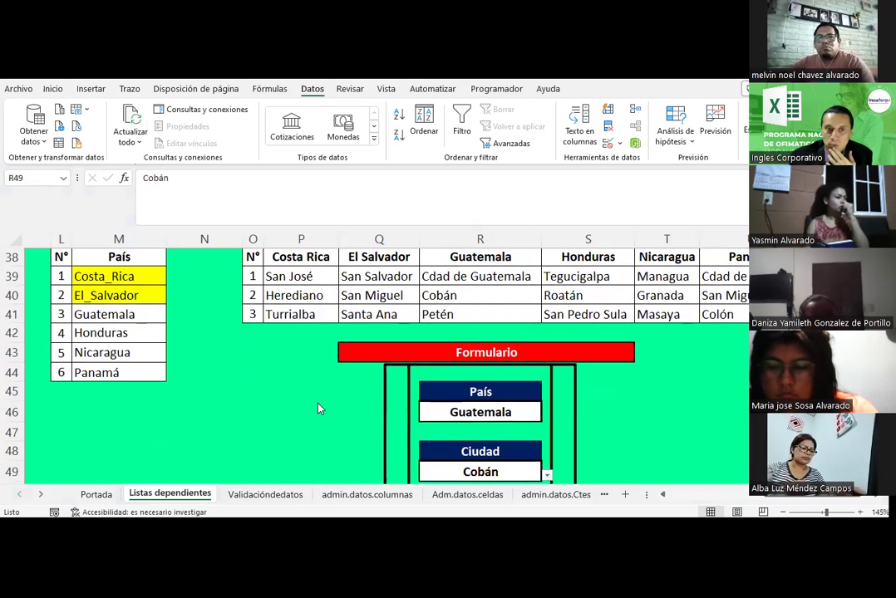
pyautogui.scroll(1, 317, 409)
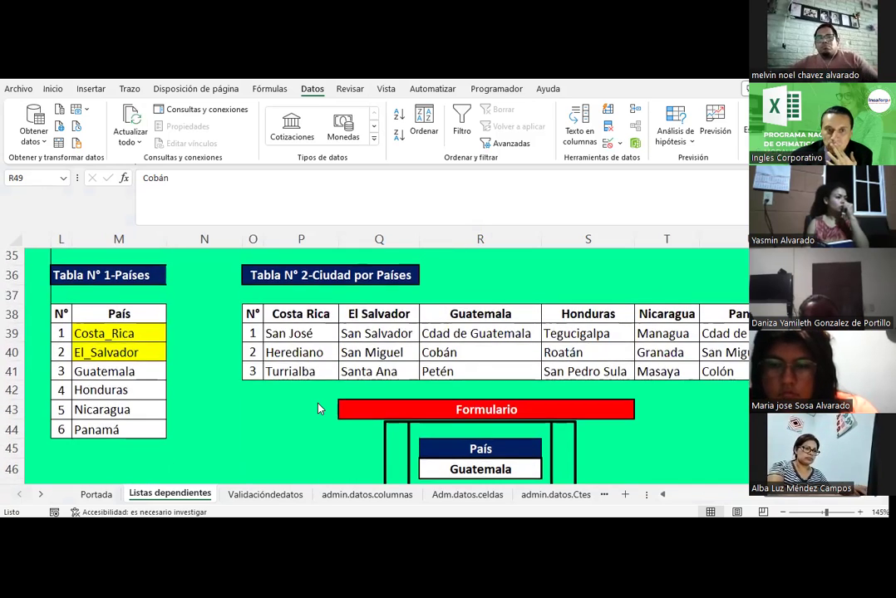
pyautogui.click(295, 313)
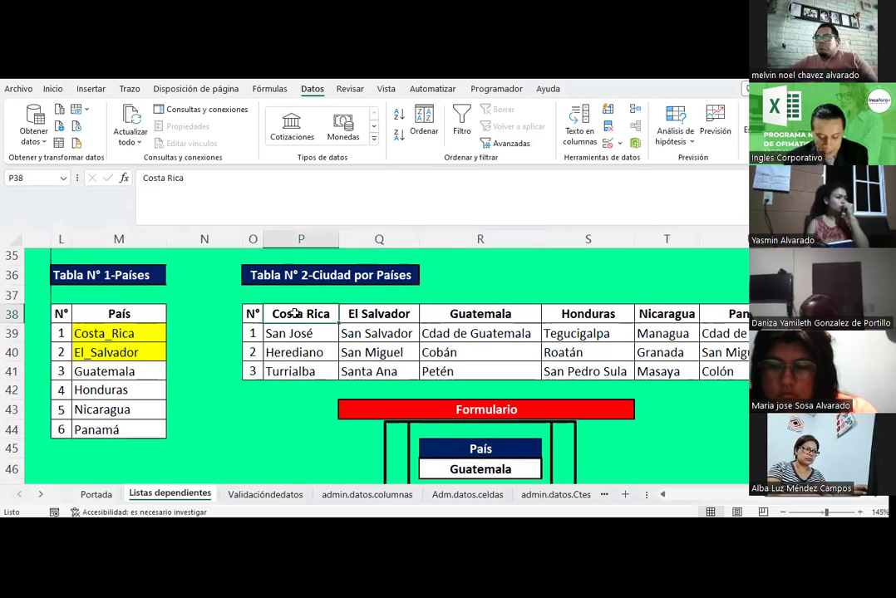
pyautogui.write('Alemania')
pyautogui.press('Return')
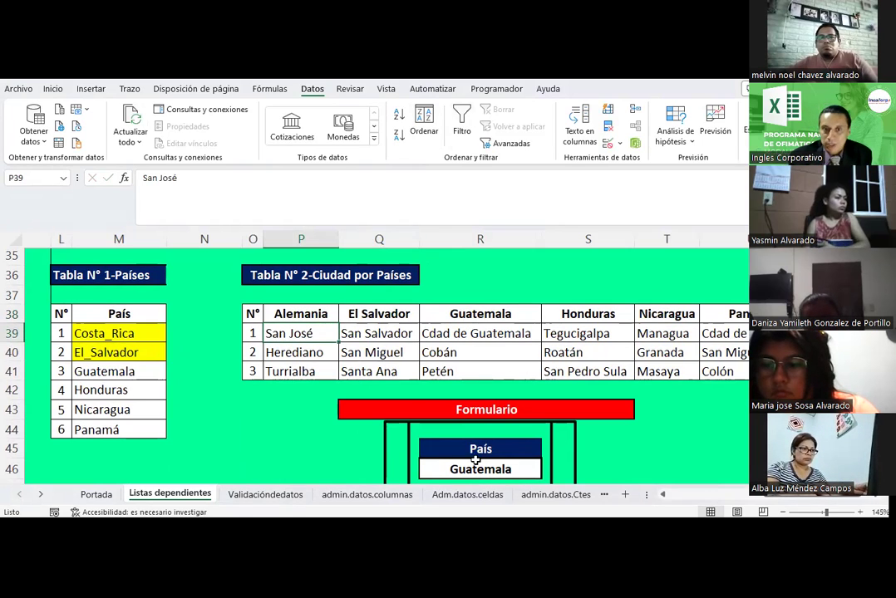
# Check the form's País dropdown and pick El_Salvador from its list
pyautogui.click(499, 465)
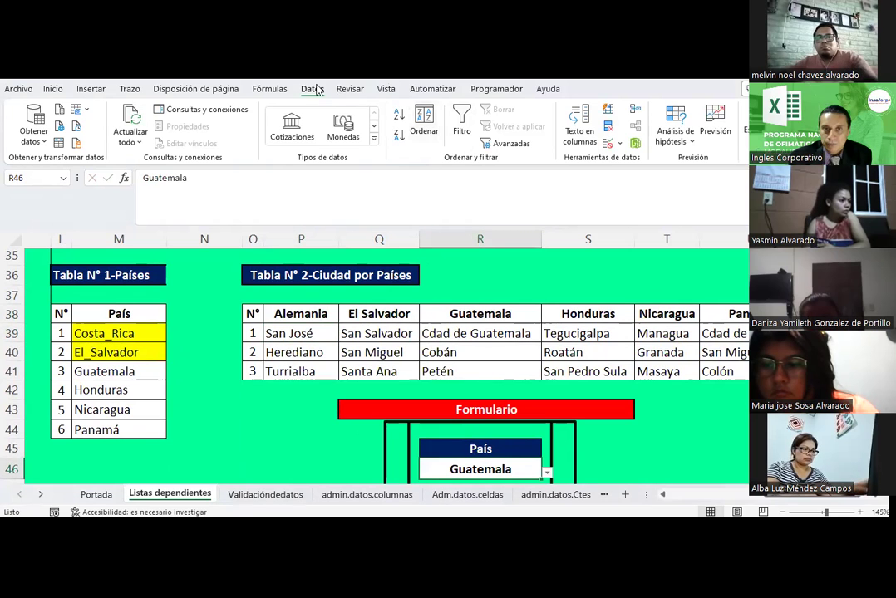
pyautogui.click(271, 89)
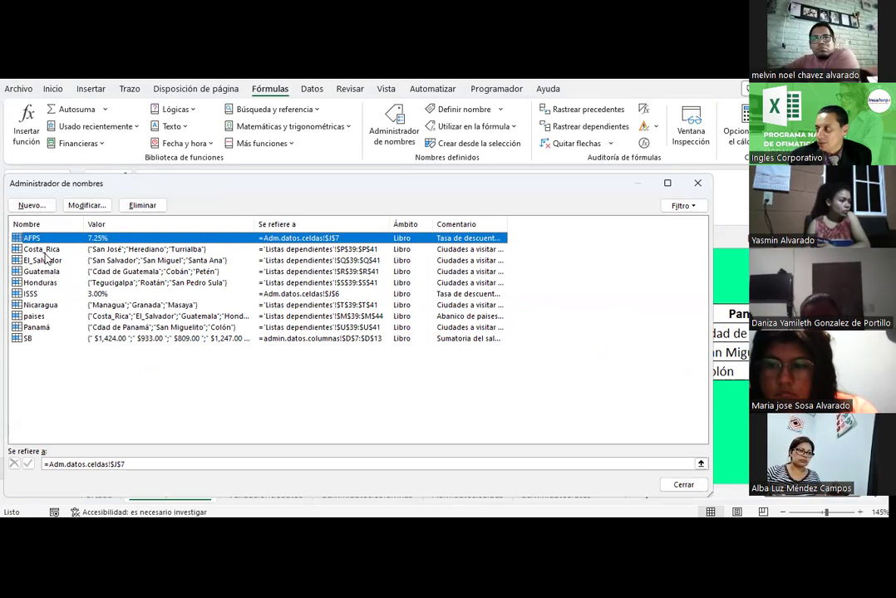
pyautogui.press('Escape')
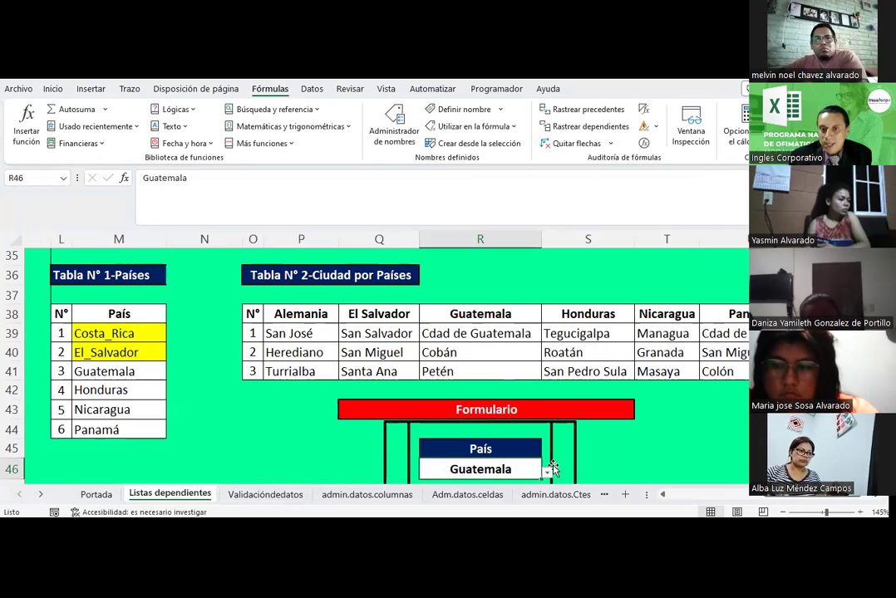
pyautogui.click(548, 470)
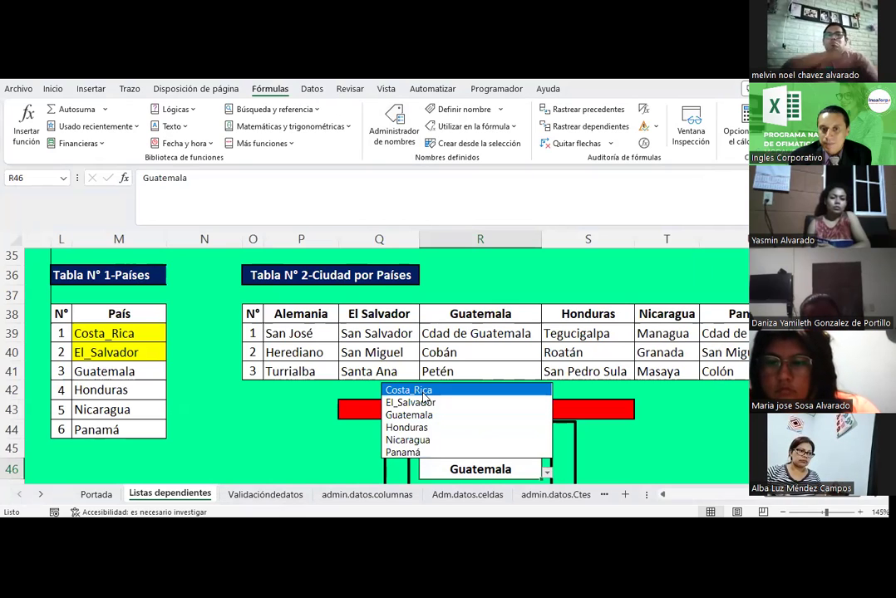
pyautogui.press('Return')
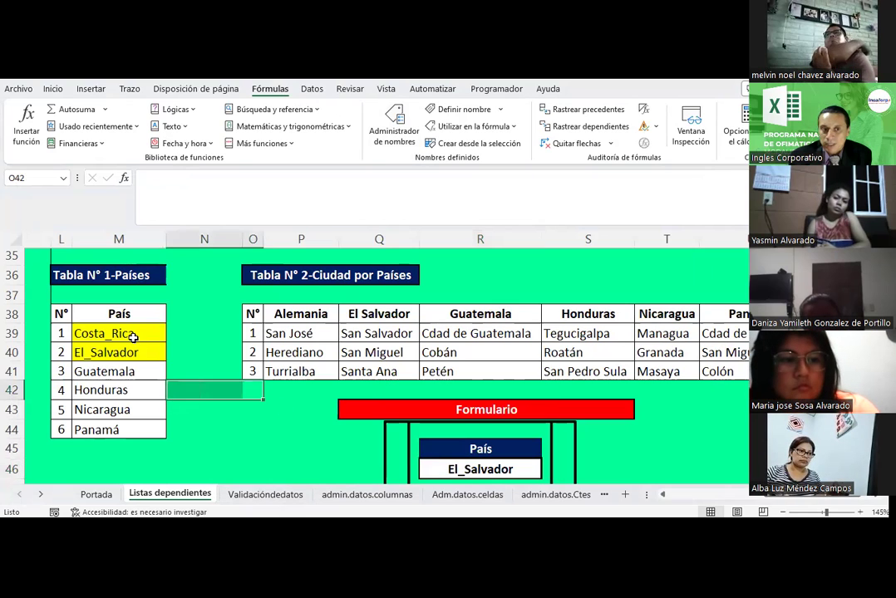
# Replace Costa_Rica with Alemania in M39 and choose Alemania as the form's País
pyautogui.click(132, 336)
pyautogui.write('Alemania')
pyautogui.press('Return')
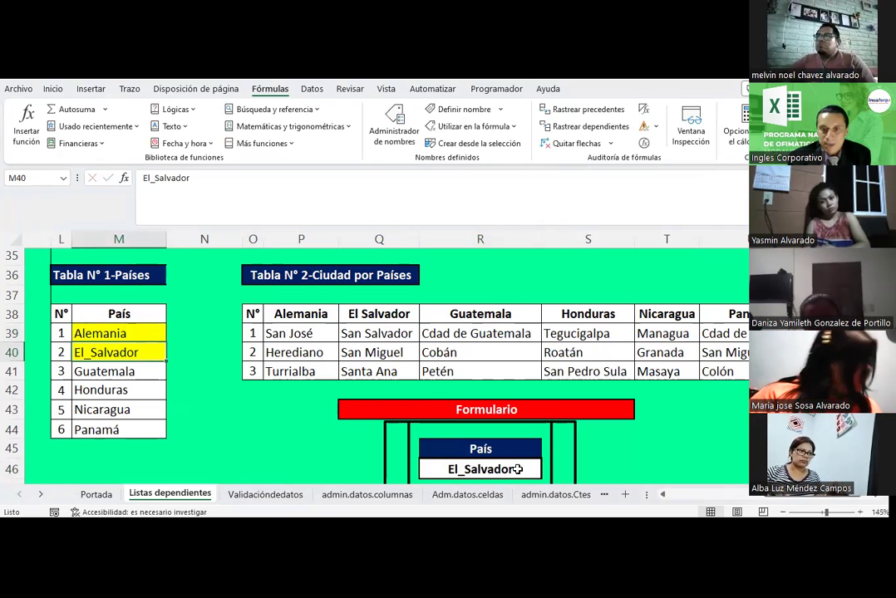
pyautogui.click(523, 470)
pyautogui.click(545, 472)
pyautogui.click(407, 390)
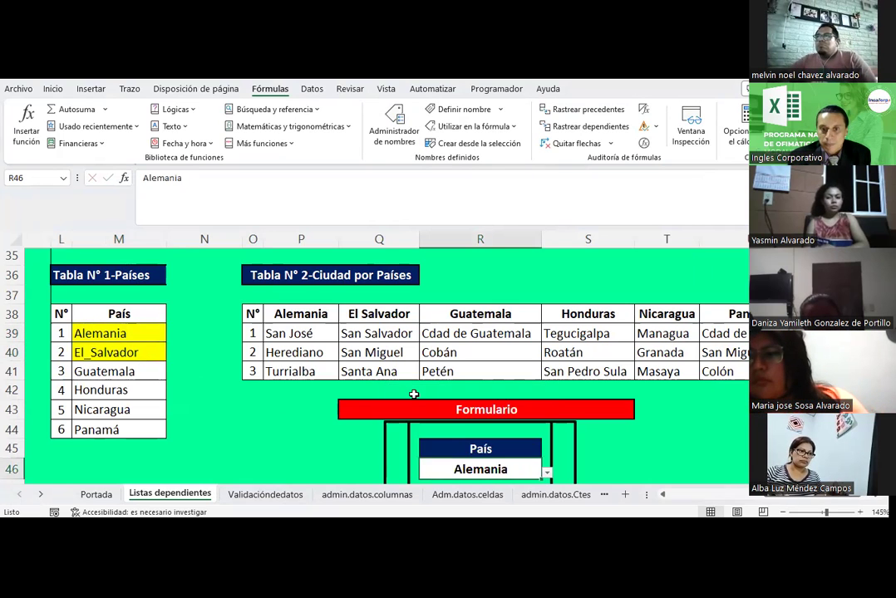
pyautogui.scroll(-3, 486, 404)
pyautogui.click(494, 358)
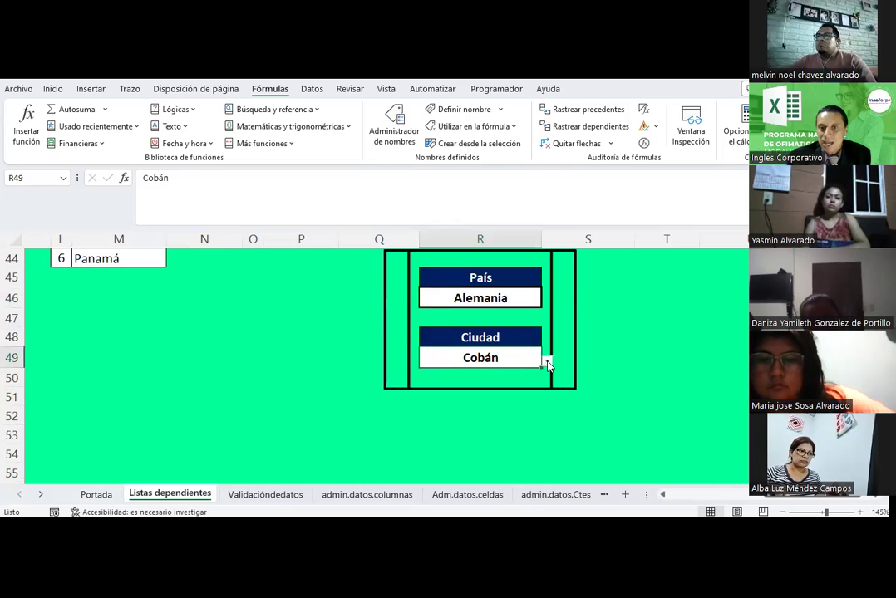
pyautogui.scroll(1, 465, 365)
pyautogui.scroll(3, 374, 370)
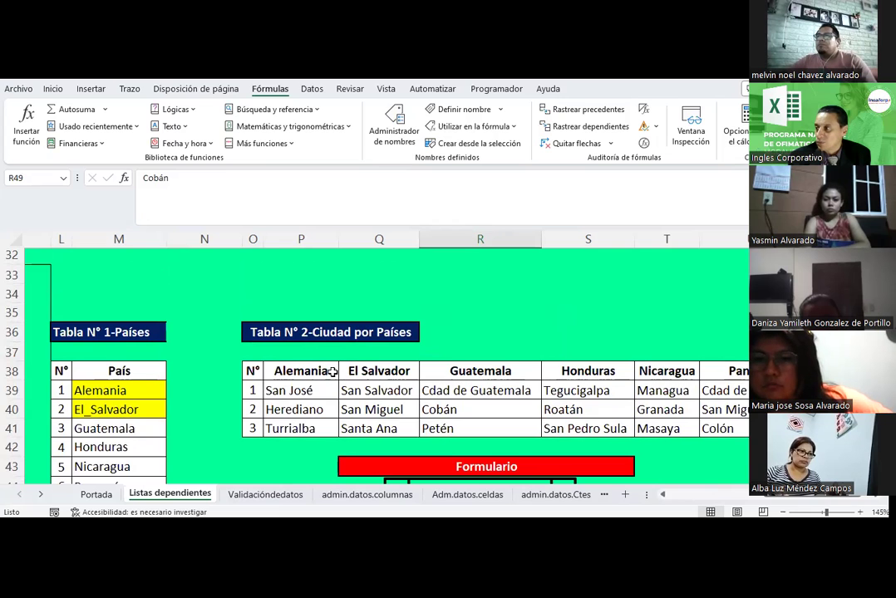
# Inspect the Costa_Rica defined name in Name Manager without changing it
pyautogui.click(392, 127)
pyautogui.doubleClick(37, 249)
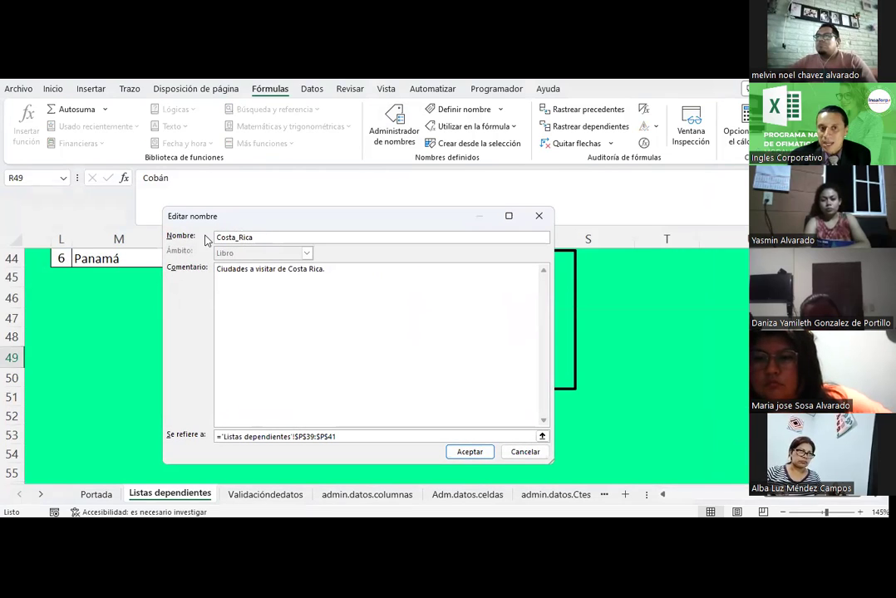
pyautogui.press('Return')
pyautogui.press('Escape')
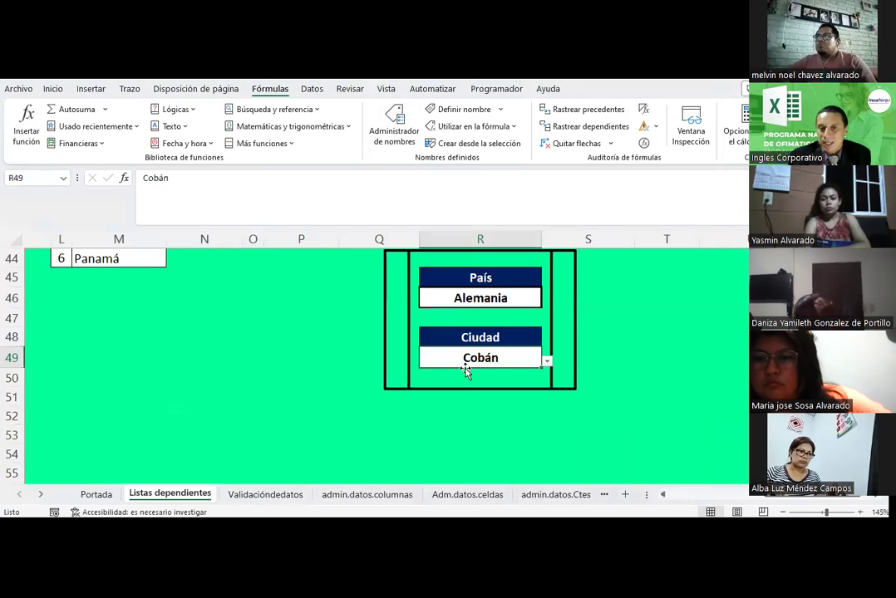
pyautogui.scroll(2, 392, 364)
# Undo three times to restore Guatemala as País and the Costa Rica header
pyautogui.hotkey('ctrl', 'z')
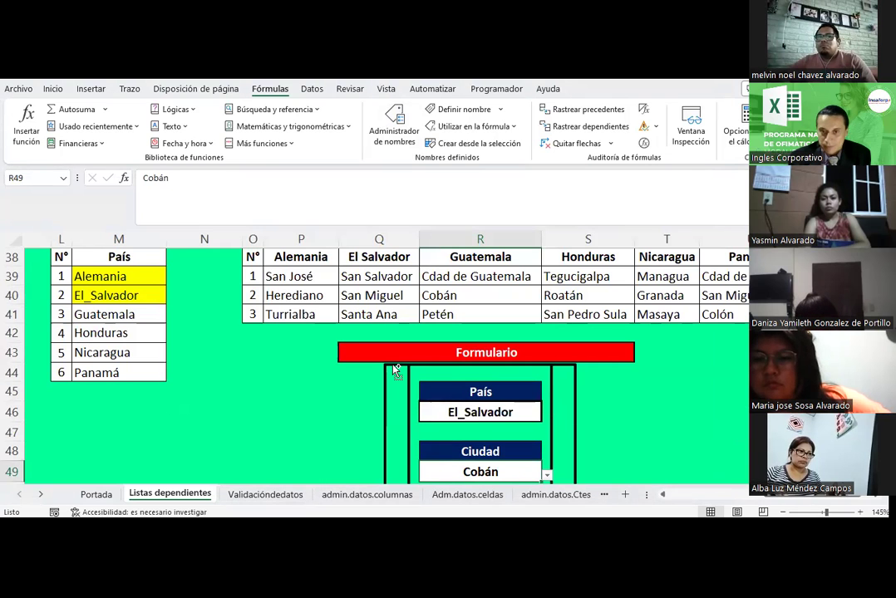
pyautogui.hotkey('ctrl', 'z')
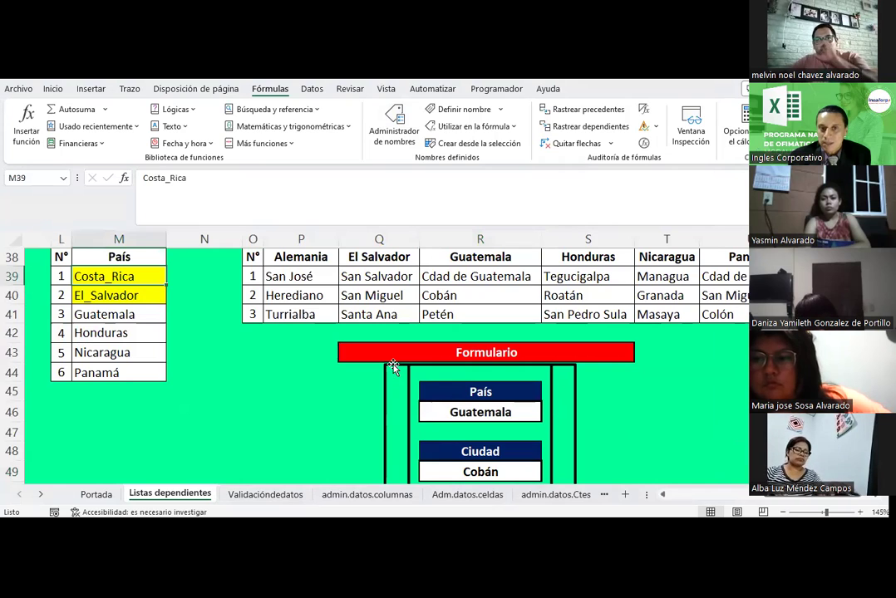
pyautogui.hotkey('ctrl', 'z')
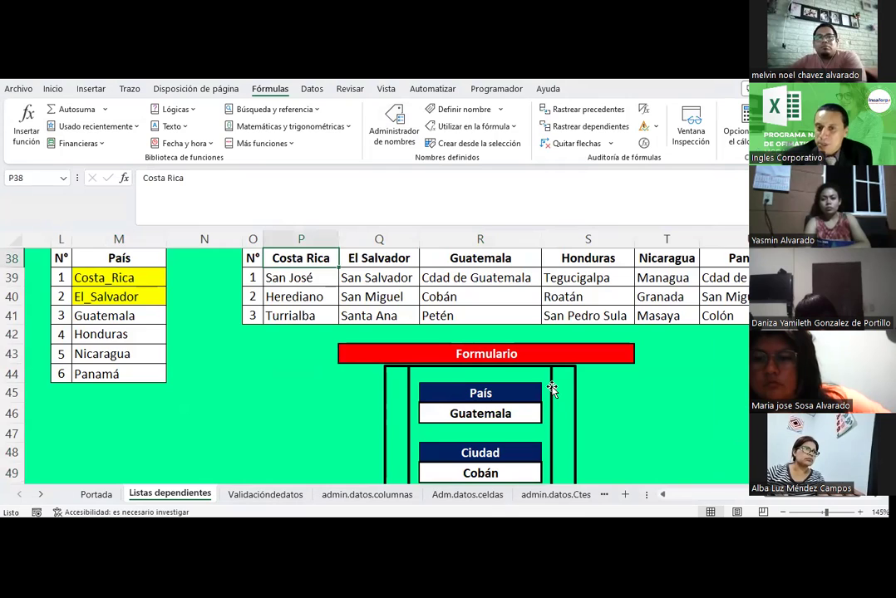
pyautogui.scroll(-1, 550, 390)
pyautogui.click(538, 358)
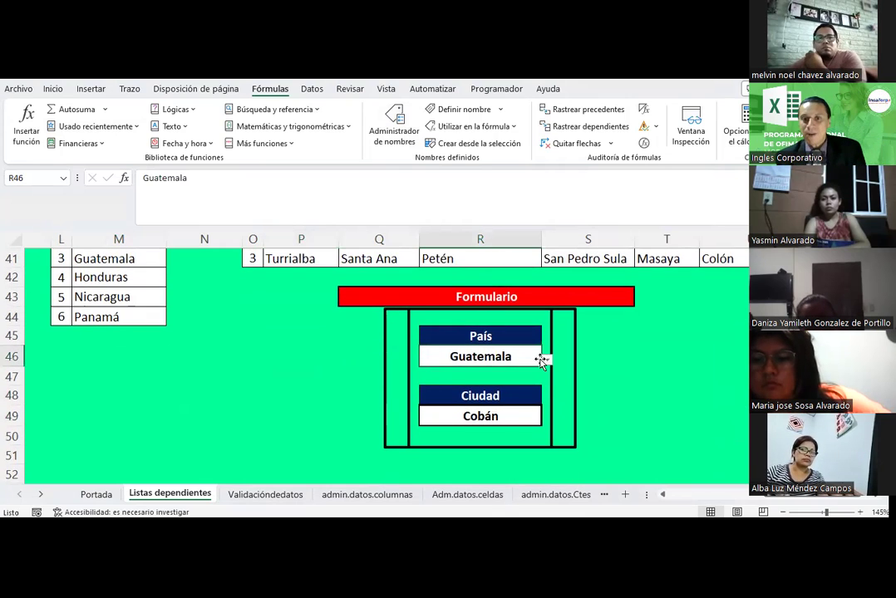
pyautogui.click(546, 361)
pyautogui.click(469, 386)
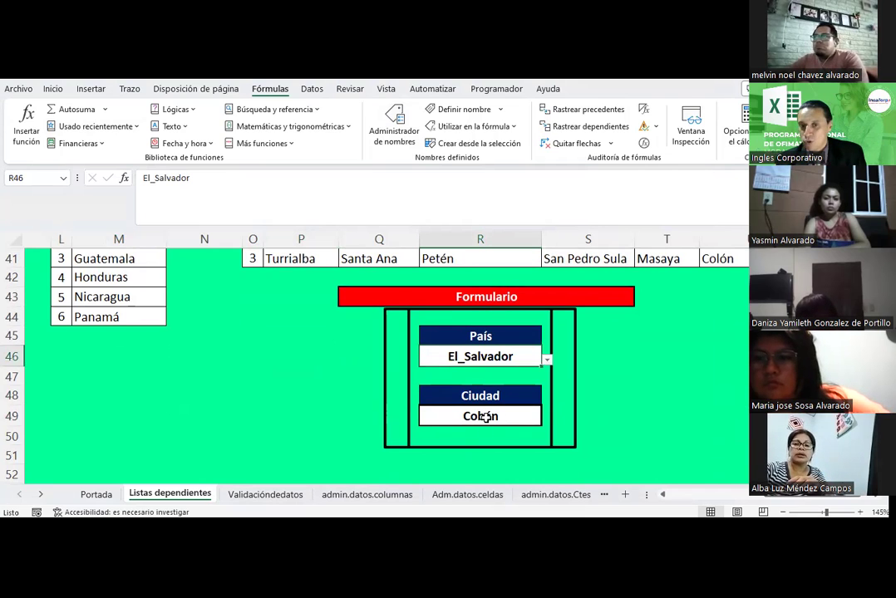
pyautogui.click(486, 417)
pyautogui.click(545, 421)
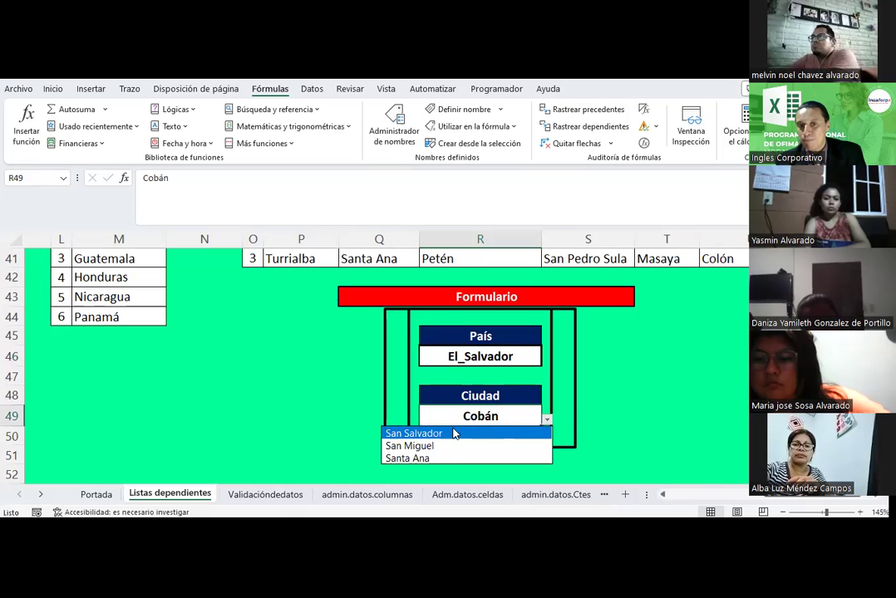
pyautogui.click(430, 447)
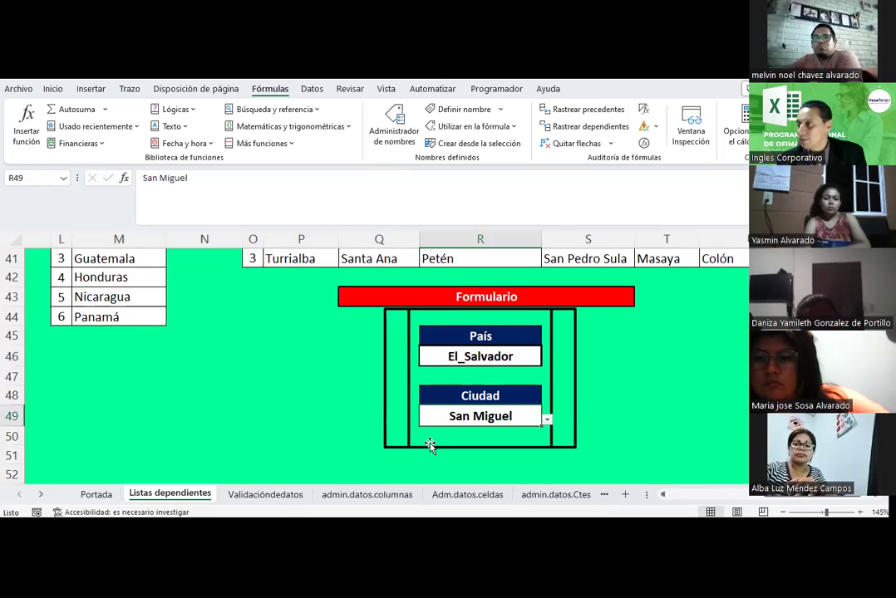
pyautogui.click(483, 359)
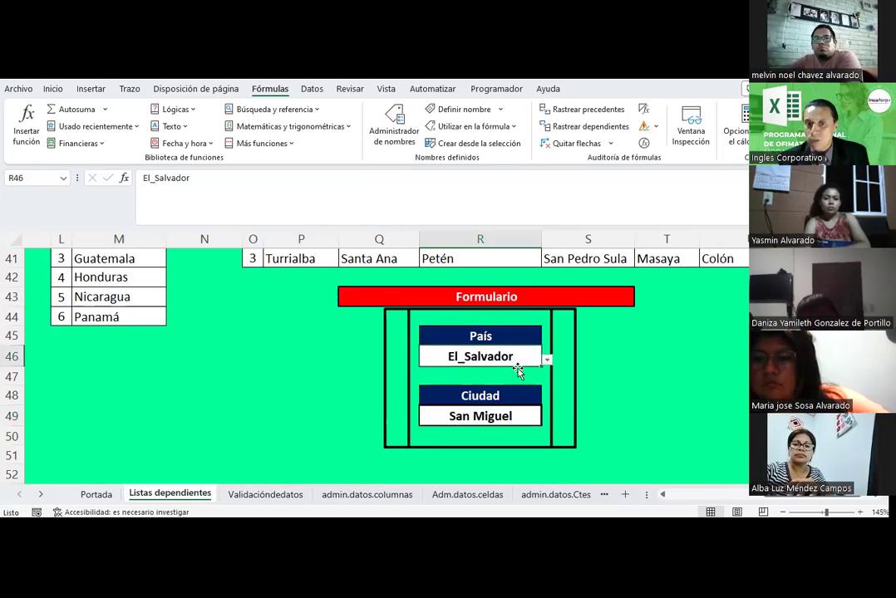
pyautogui.click(547, 361)
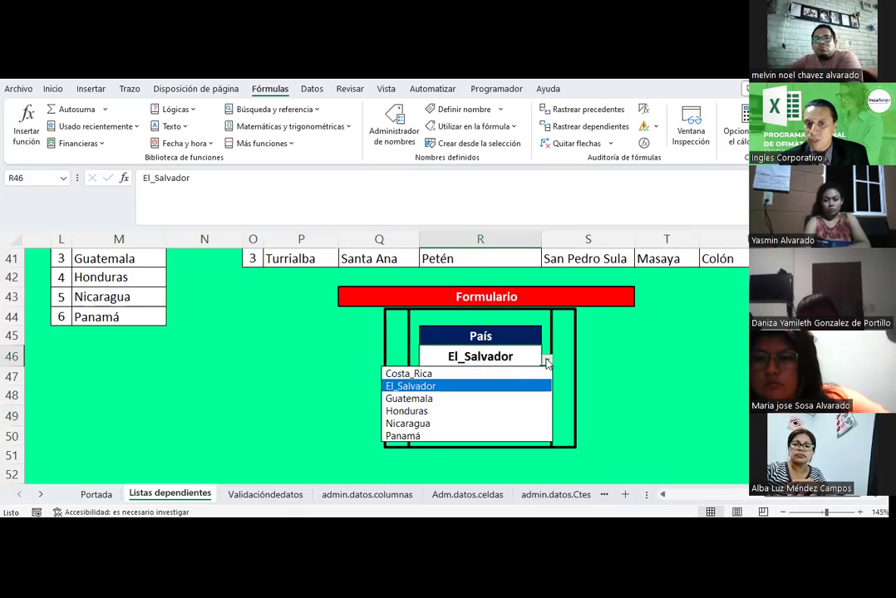
pyautogui.click(410, 399)
pyautogui.click(489, 414)
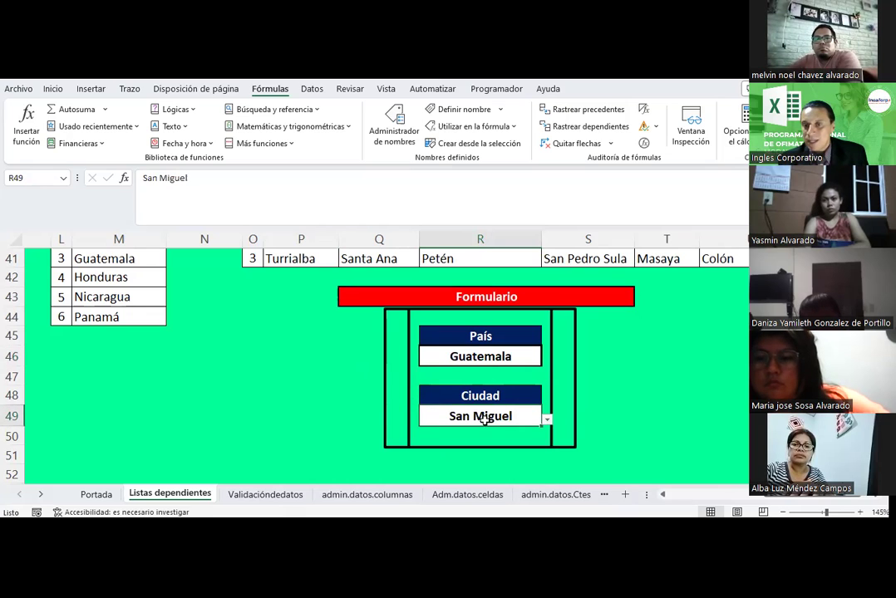
pyautogui.click(547, 419)
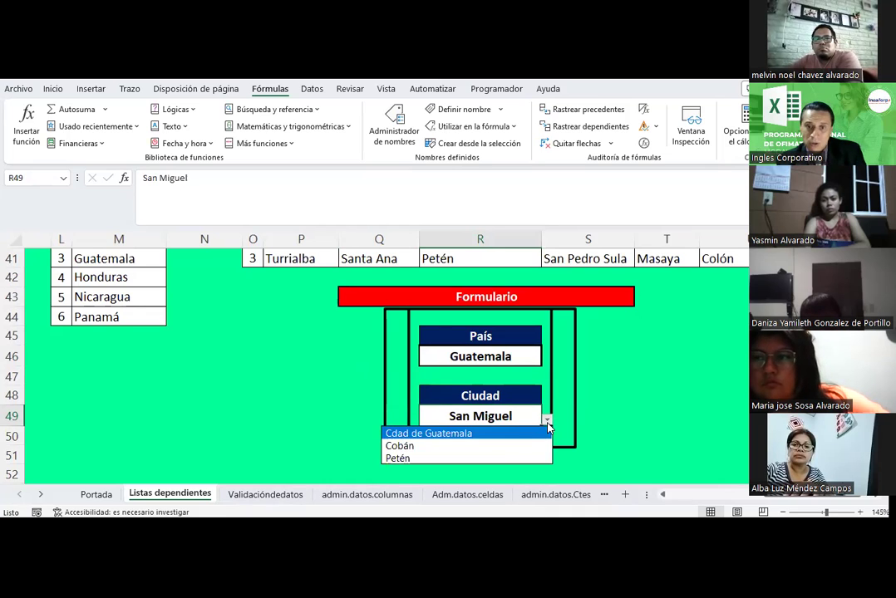
pyautogui.click(432, 448)
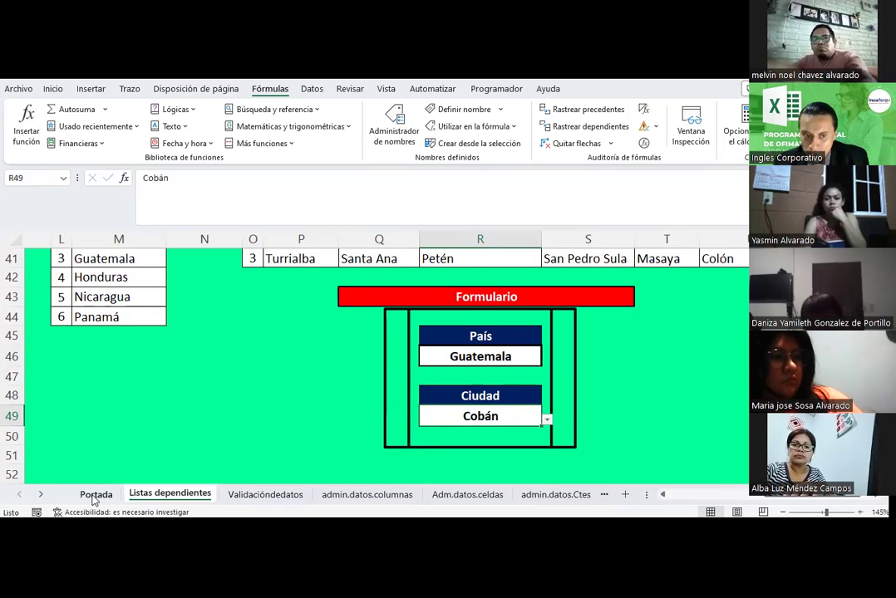
# Go to the top of the sheet and select the second reference link in D14
pyautogui.scroll(4, 175, 406)
pyautogui.scroll(3, 176, 406)
pyautogui.scroll(2, 620, 444)
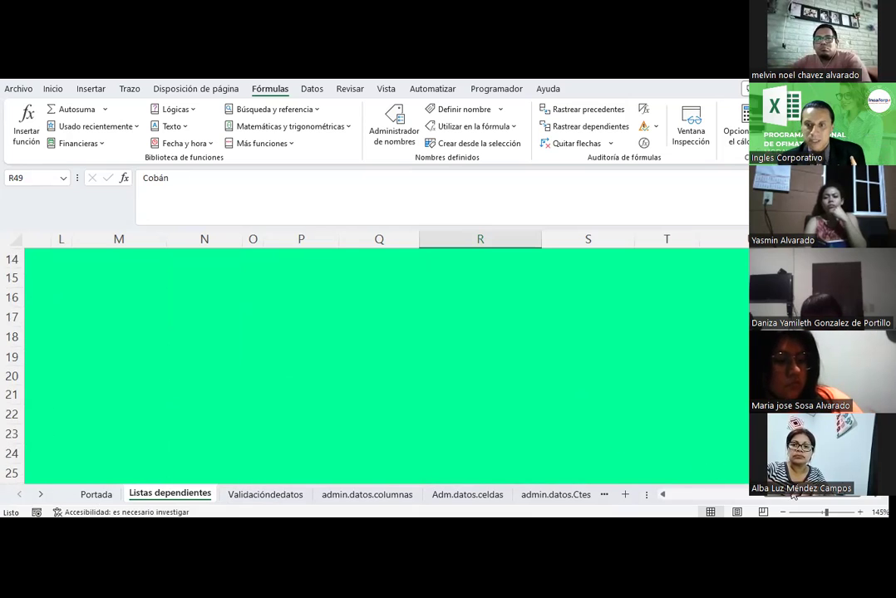
pyautogui.scroll(2, 336, 380)
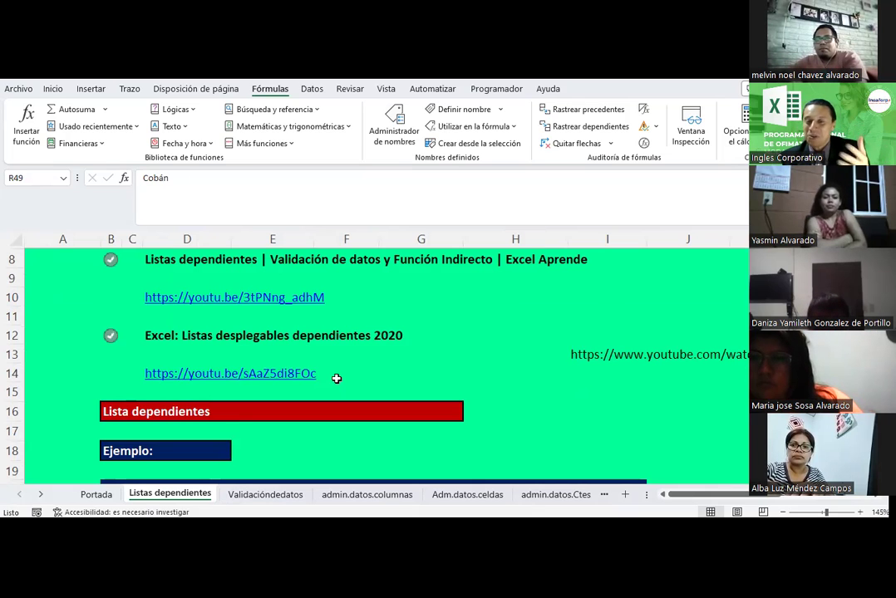
pyautogui.click(341, 373)
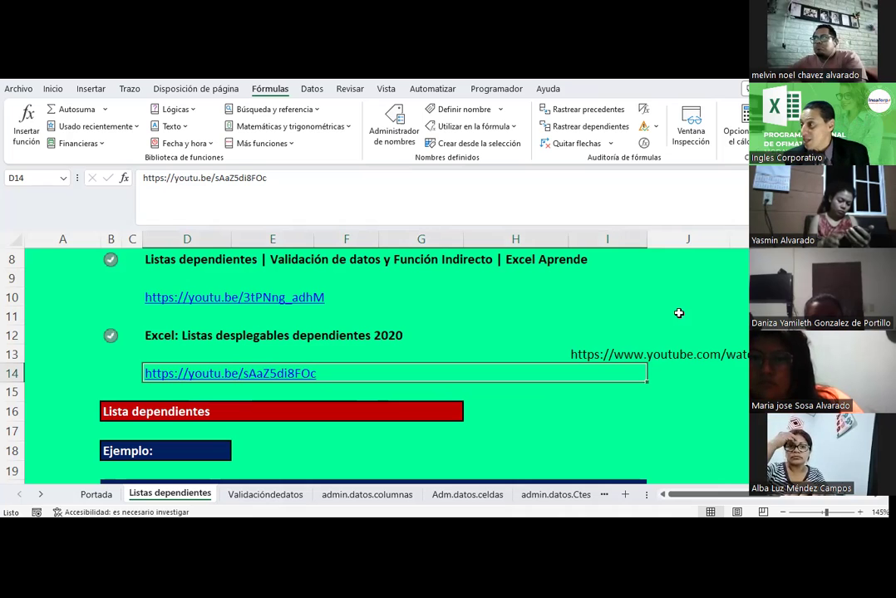
# Return to the Formulario, select empty cell T48, and save the workbook with Ctrl+S
pyautogui.scroll(-1, 679, 313)
pyautogui.scroll(-1, 679, 312)
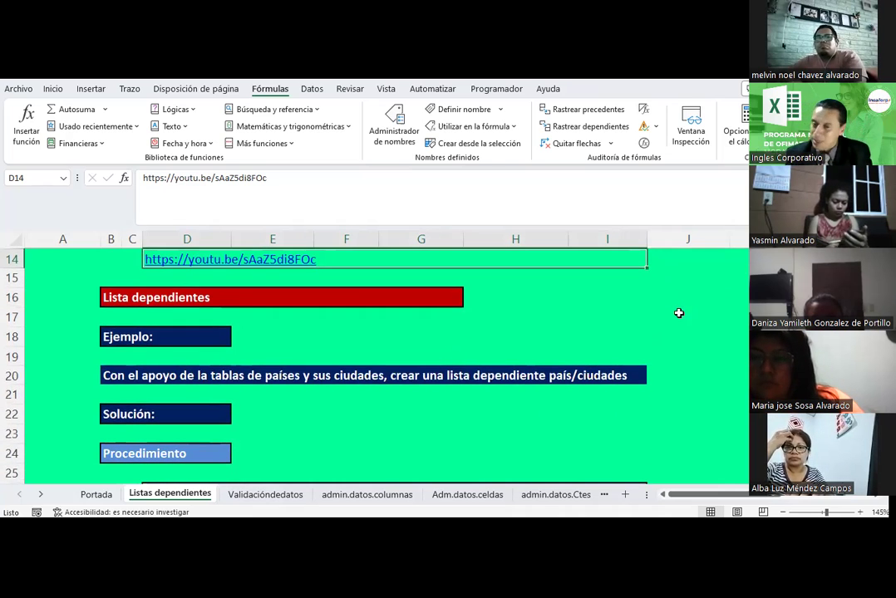
pyautogui.scroll(-6, 679, 312)
pyautogui.scroll(-1, 660, 448)
pyautogui.moveTo(698, 494); pyautogui.dragTo(813, 501)
pyautogui.scroll(-2, 374, 357)
pyautogui.click(730, 396)
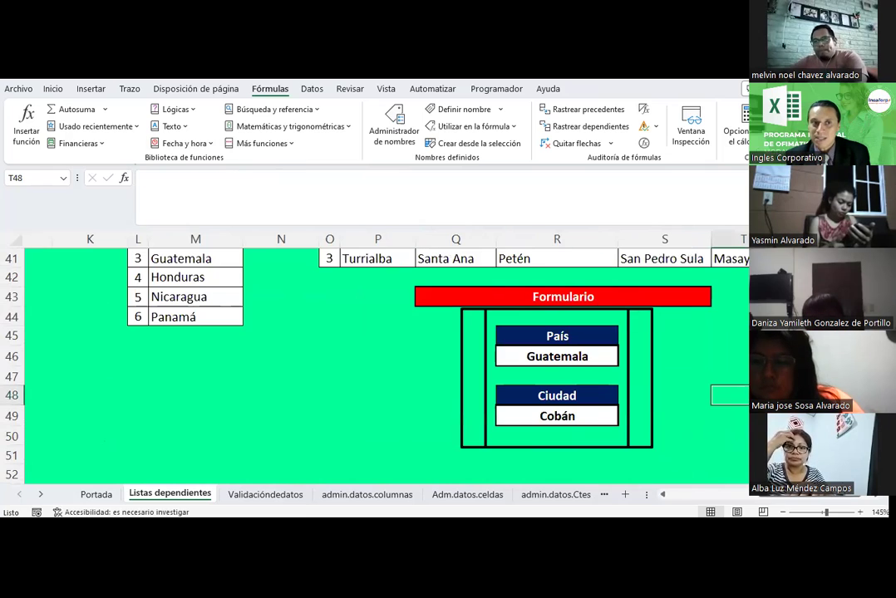
pyautogui.hotkey('ctrl', 's')
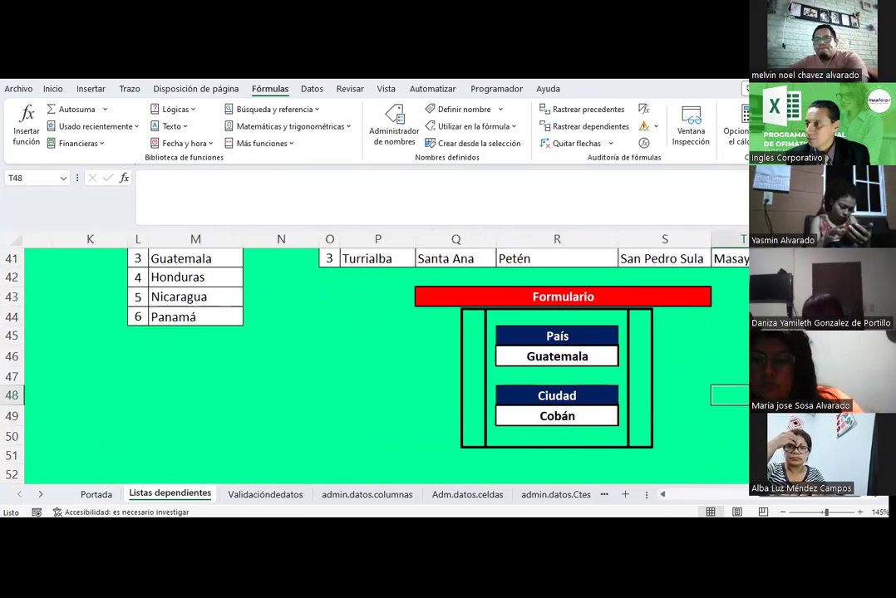